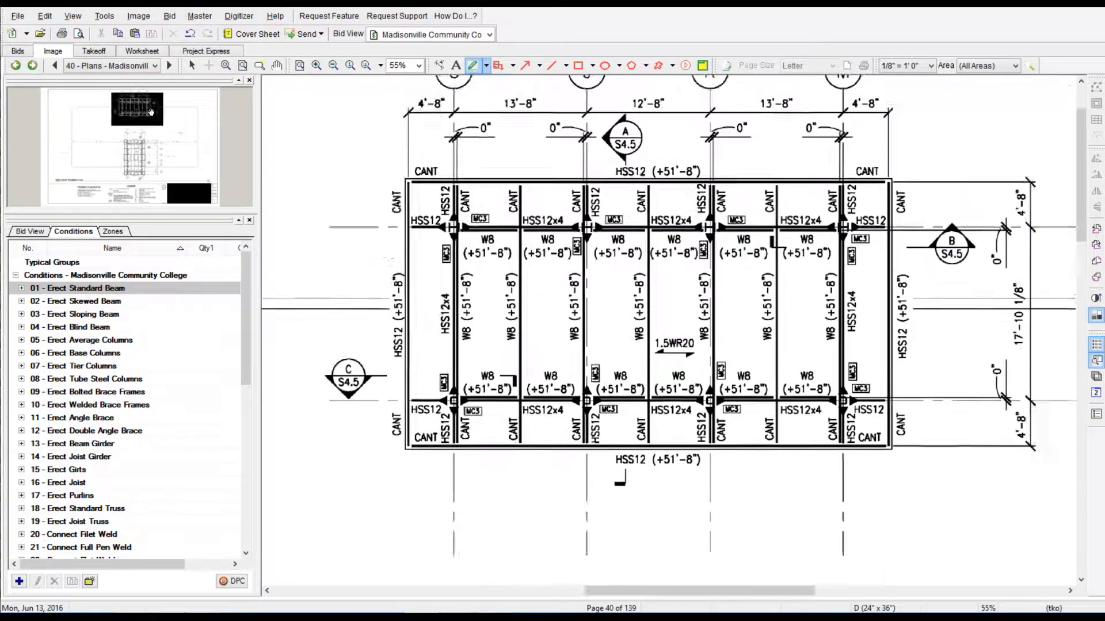
Draw a dimension line across the framing plan on page 40 and highlight it.
left_click(439, 65)
left_click(412, 284)
left_click(642, 285)
left_click(472, 65)
left_click_drag(382, 228, 662, 298)
left_click(300, 65)
Outline the foundation detail sheets from page 41 to page 46 with named views titled by sheet number, such as S3.3.
left_click(168, 65)
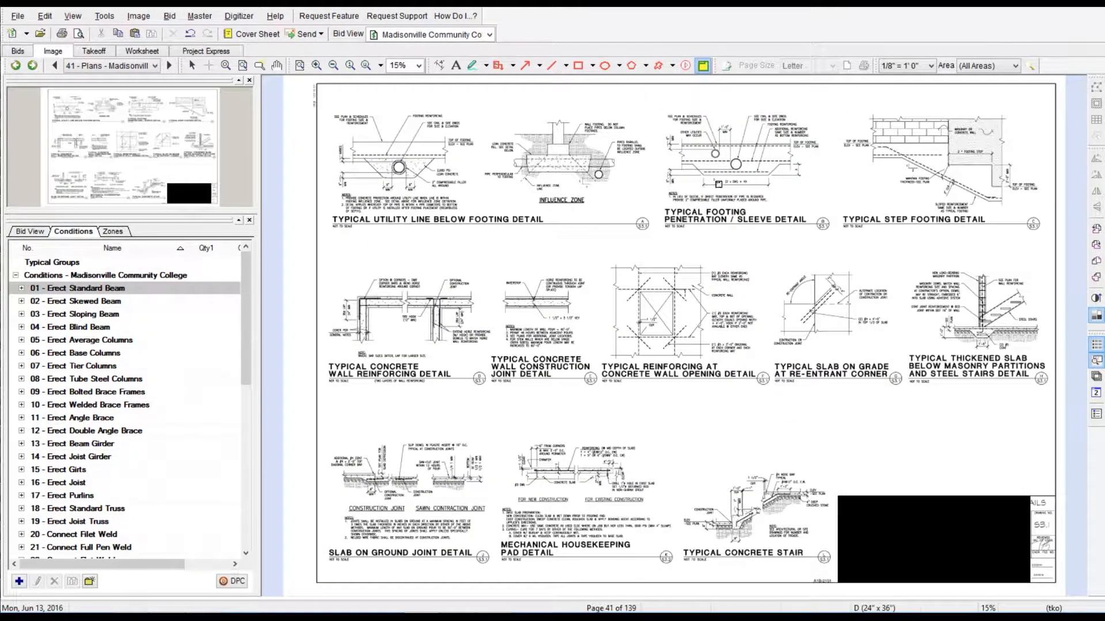
left_click(169, 65)
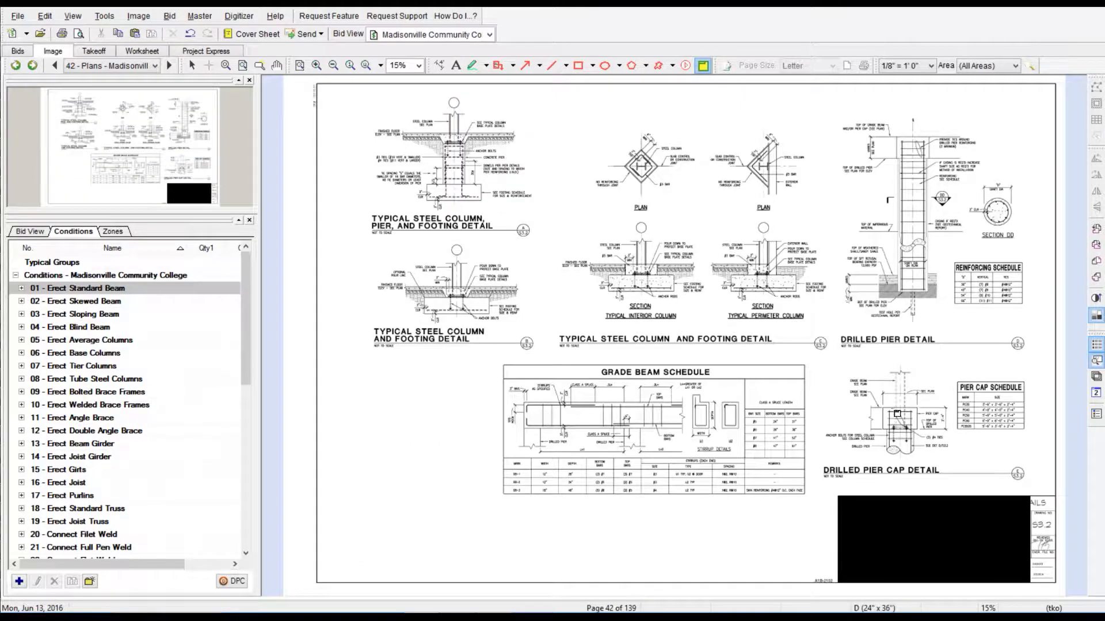
left_click(168, 65)
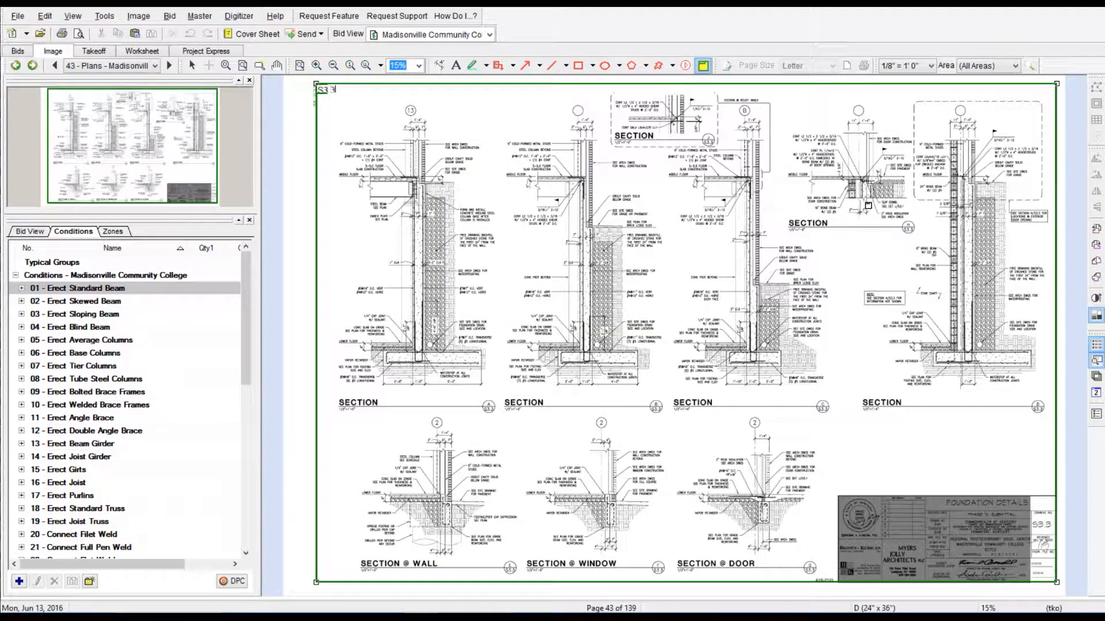
left_click(169, 65)
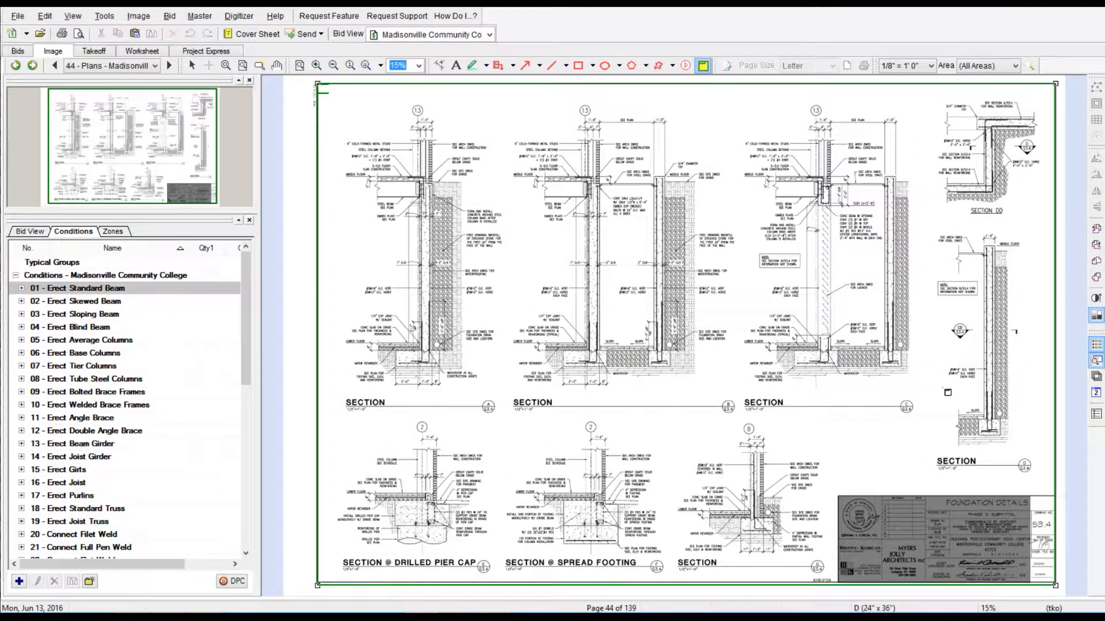
left_click(169, 65)
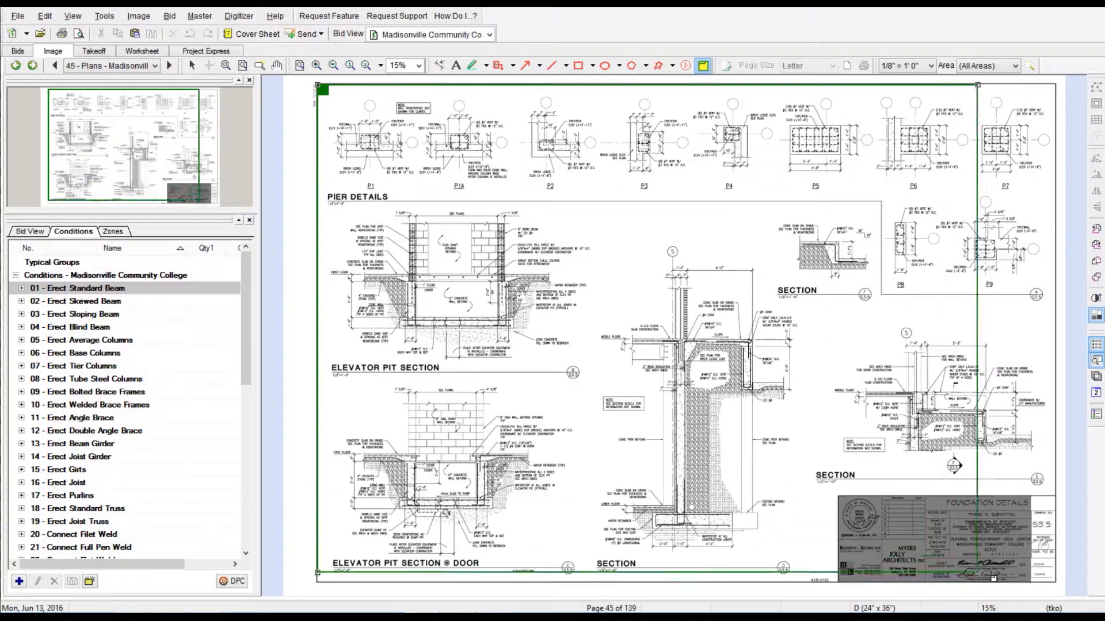
left_click(169, 65)
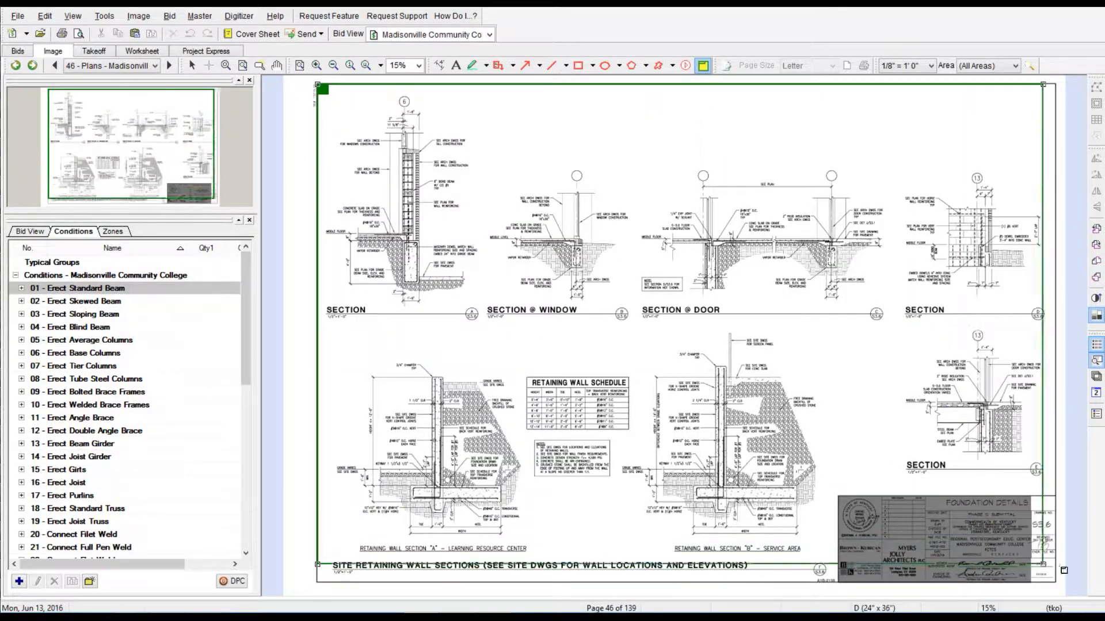
Outline the framing detail sheets through page 54 with named views titled by sheet number, such as S4.7 and S4.8.
left_click(168, 65)
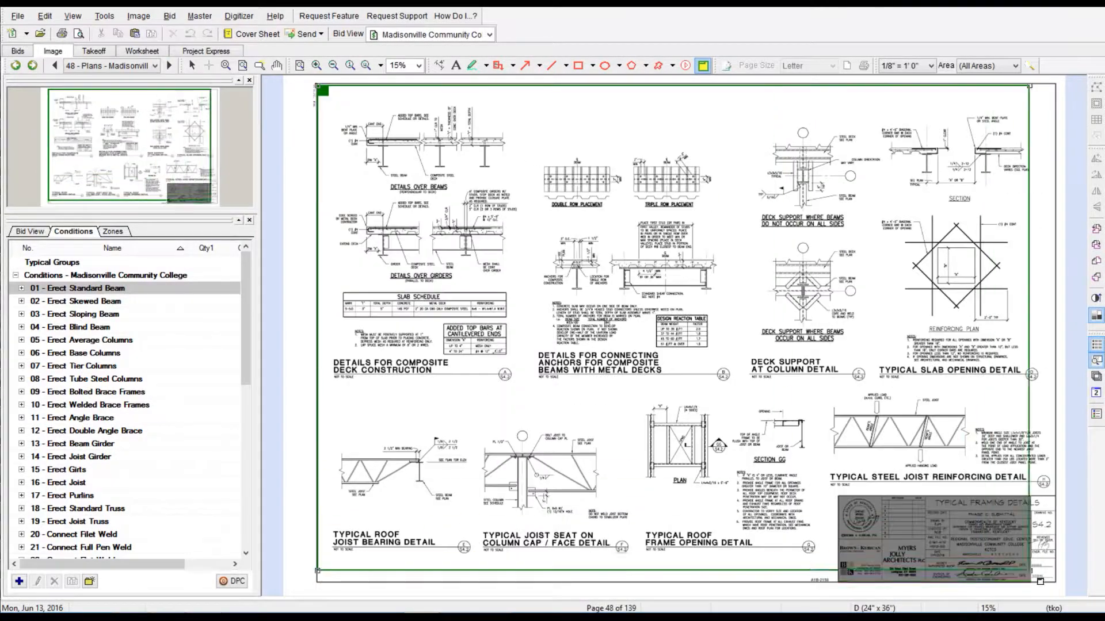
key("Page_Down")
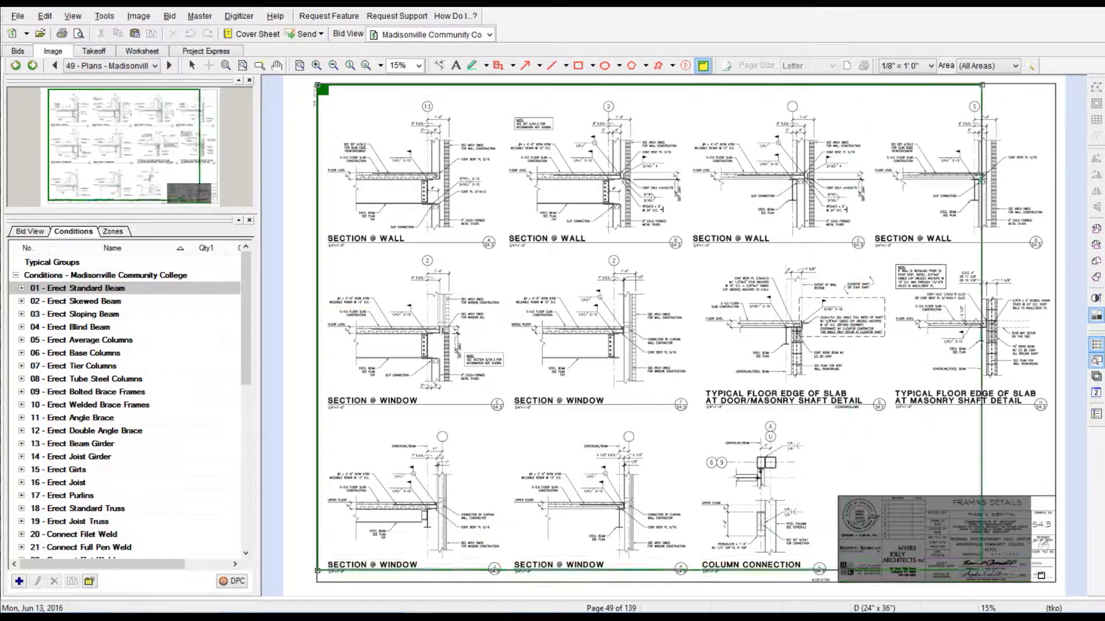
left_click(169, 65)
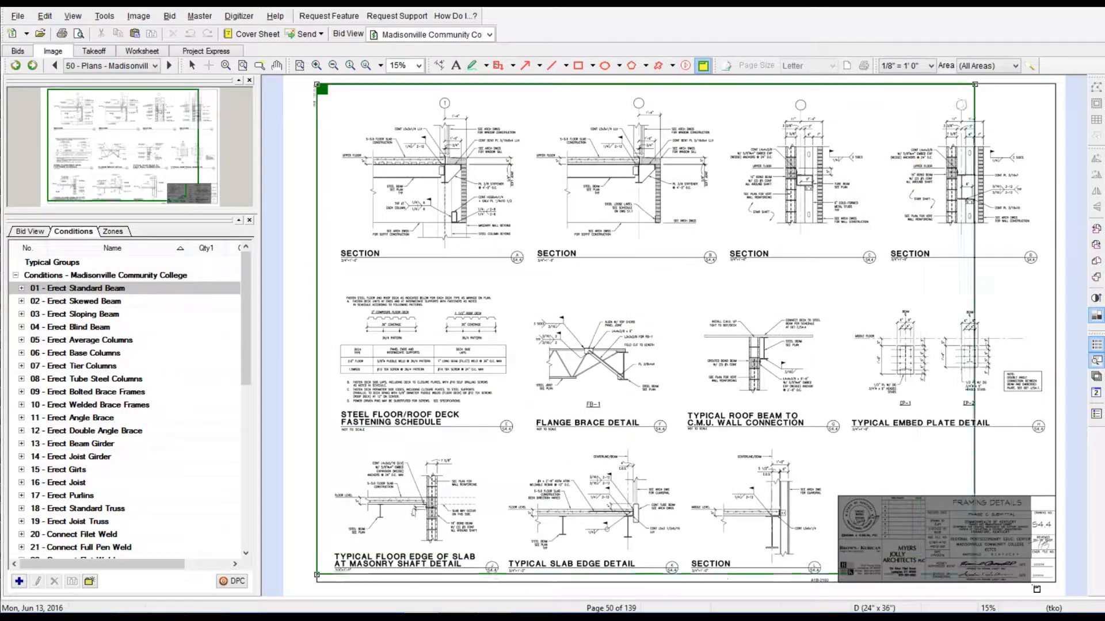
left_click(169, 66)
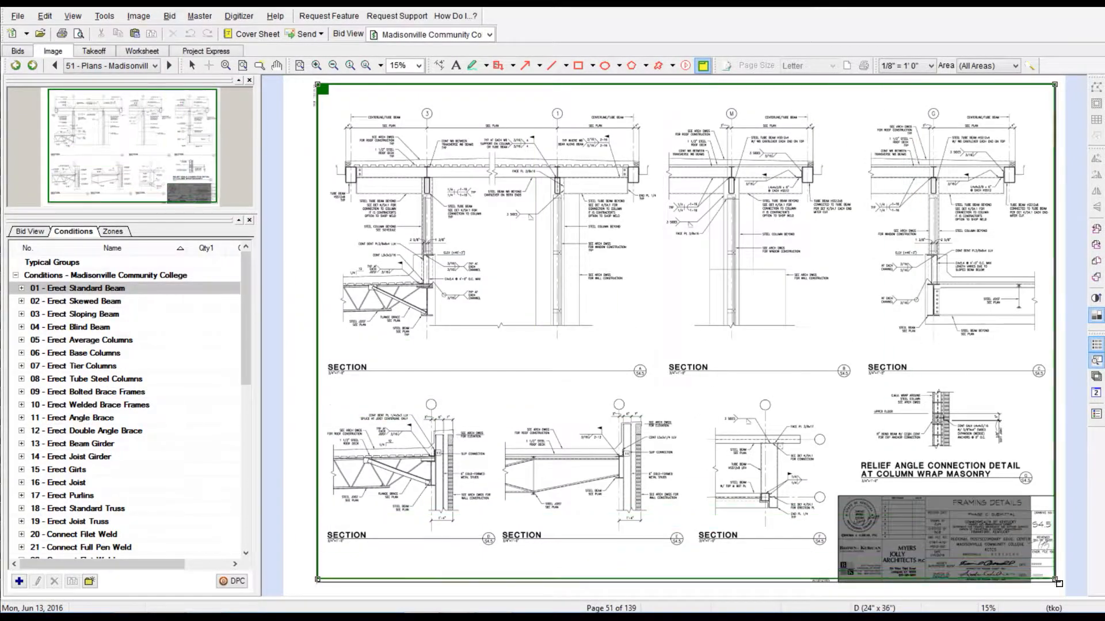
key("Page_Down")
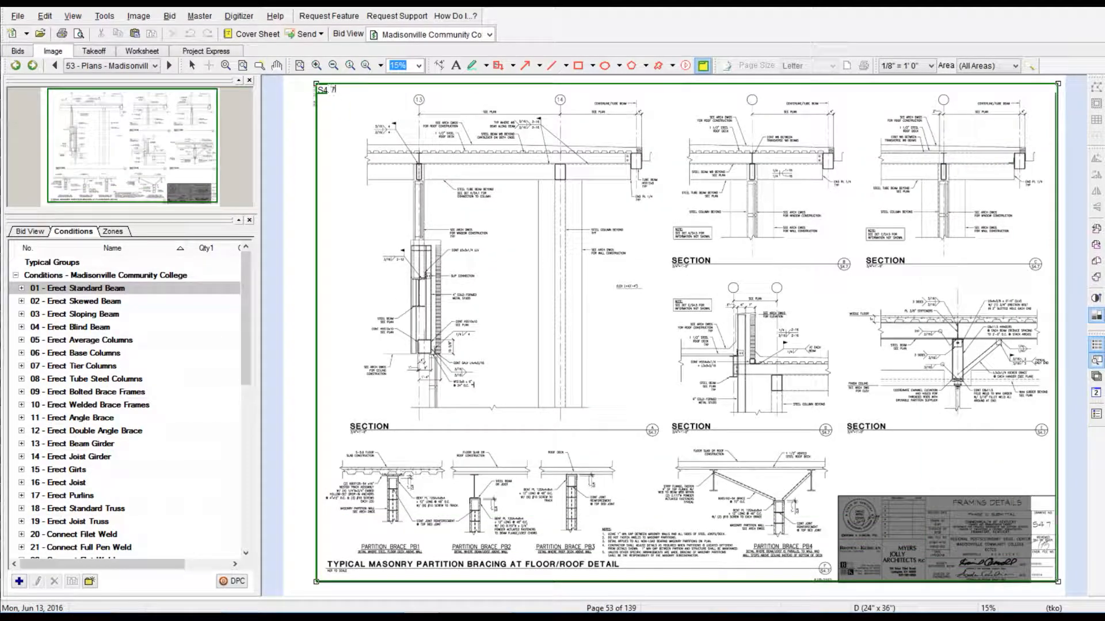
left_click(168, 66)
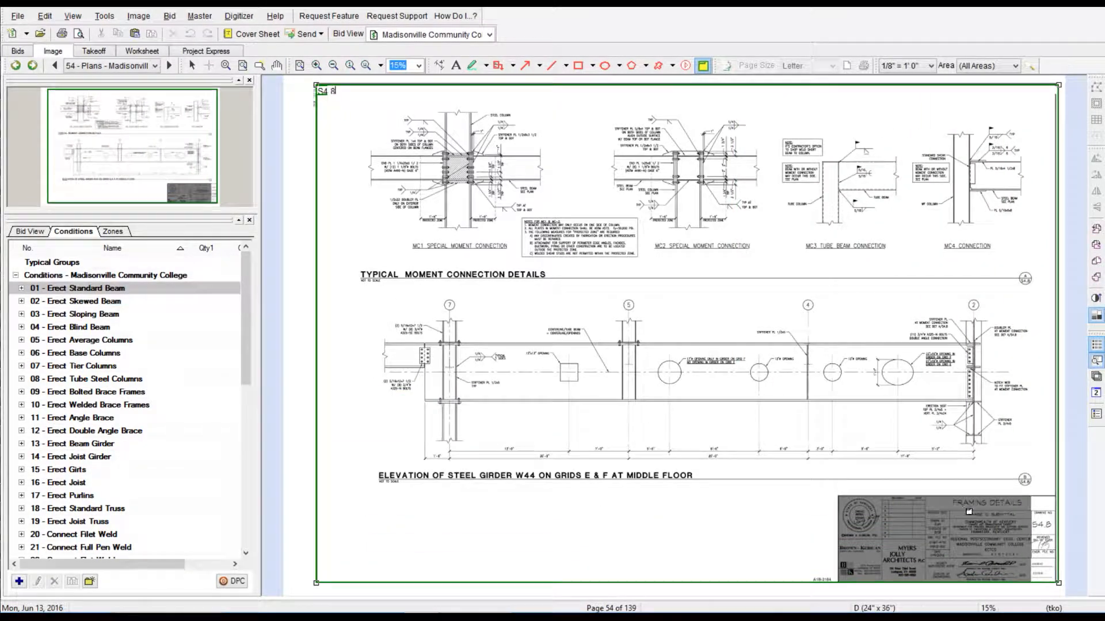
key("Page_Down")
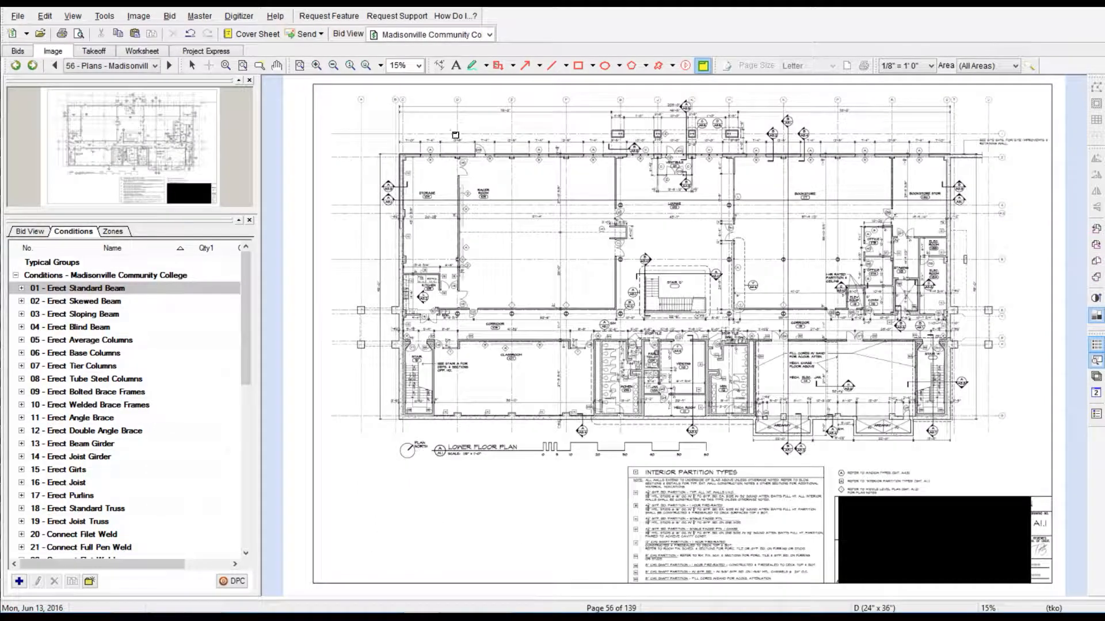
Stop placing named views and return to the middle floor framing plan on page 37.
left_click(192, 67)
left_click(57, 67)
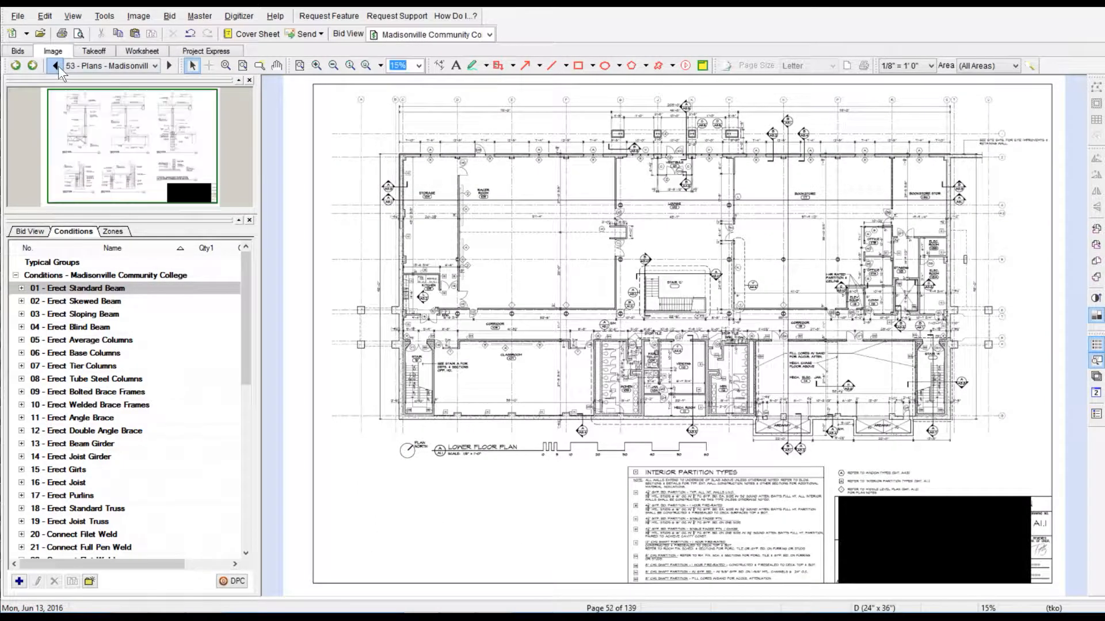
left_click(57, 67)
left_click(57, 67)
left_click(57, 67)
left_click(57, 66)
left_click(56, 67)
left_click(168, 69)
left_click(305, 66)
left_click_drag(156, 158, 184, 137)
Count the columns in the upper right part of the plan with the condition 3 - ERECT 30' Average Column.
left_click(22, 340)
left_click(115, 390)
left_click(115, 379)
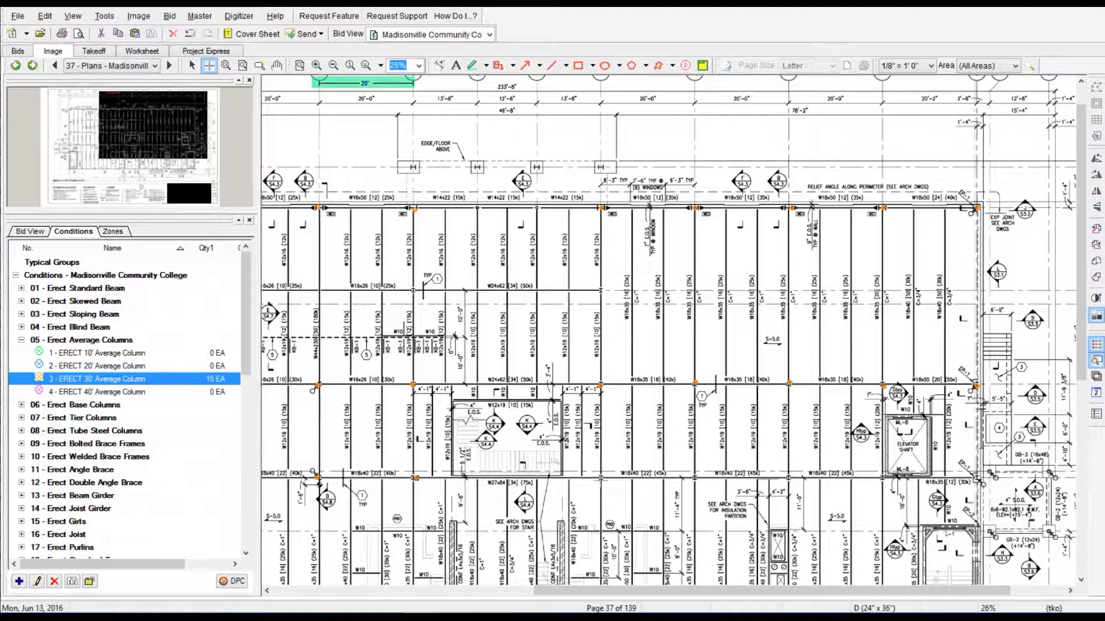
left_click(975, 481)
Count the 30' average columns along the building's bottom wall.
scroll(992, 429, "down", 3)
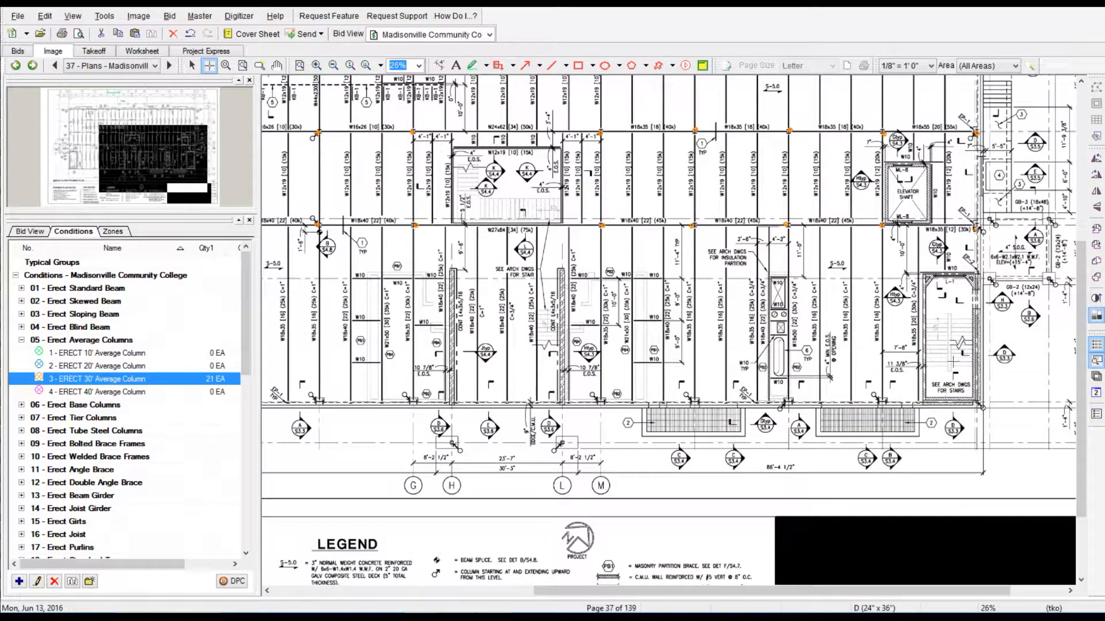
left_click(882, 402)
left_click(789, 402)
left_click(695, 402)
left_click(601, 401)
left_click(317, 402)
Count the remaining 30' average columns at the grid intersections in the left part of the plan.
middle_click_drag(320, 404, 758, 455)
left_click(569, 278)
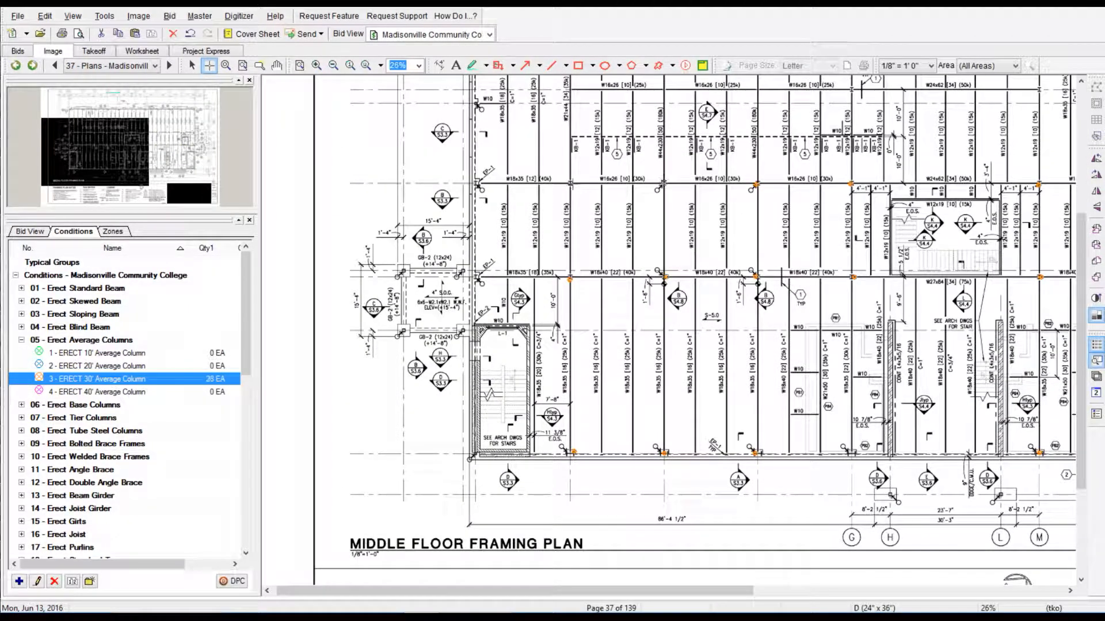
scroll(565, 401, "up", 3)
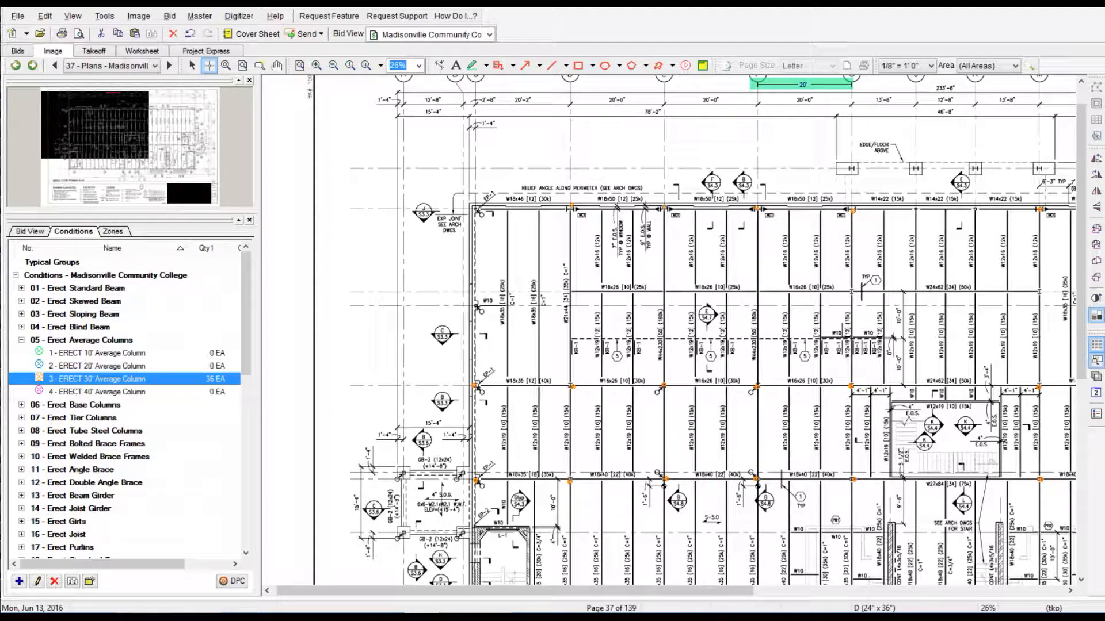
Run an Auto Count search for the W18 label using the condition 3 - ERECT Ave. 16-21" Standard Beam.
mouse_move(495, 591)
left_mouse_down()
mouse_move(643, 591)
mouse_move(616, 591)
left_mouse_up()
left_click(316, 66)
left_click_drag(129, 129, 116, 126)
left_click(22, 288)
left_click(86, 327)
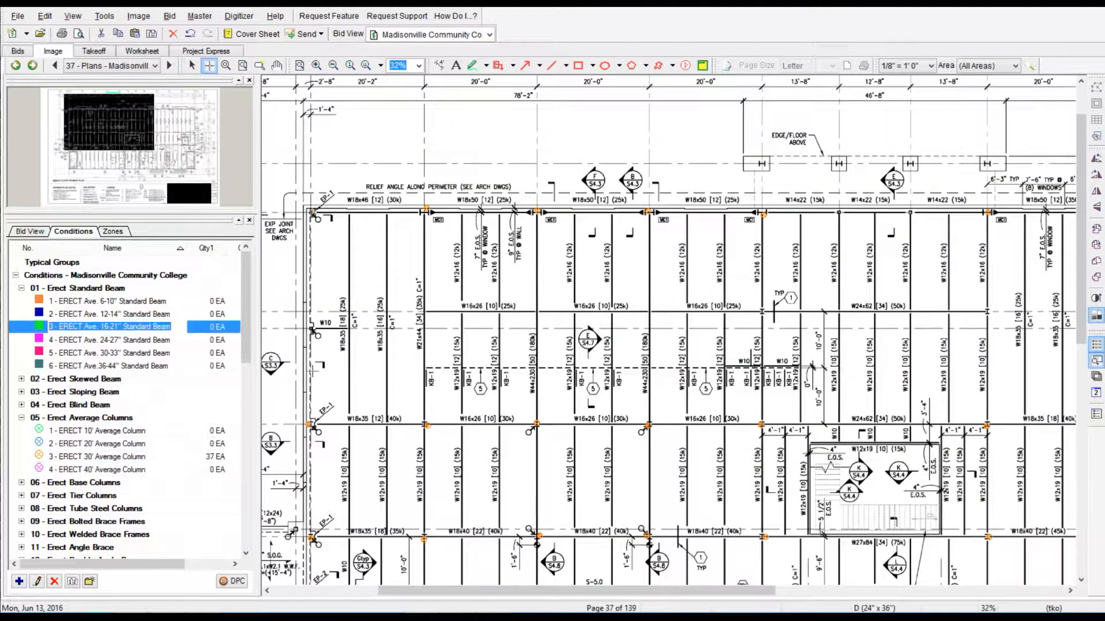
left_click(143, 340)
left_click(144, 326)
left_click(1096, 136)
left_click_drag(339, 341, 347, 355)
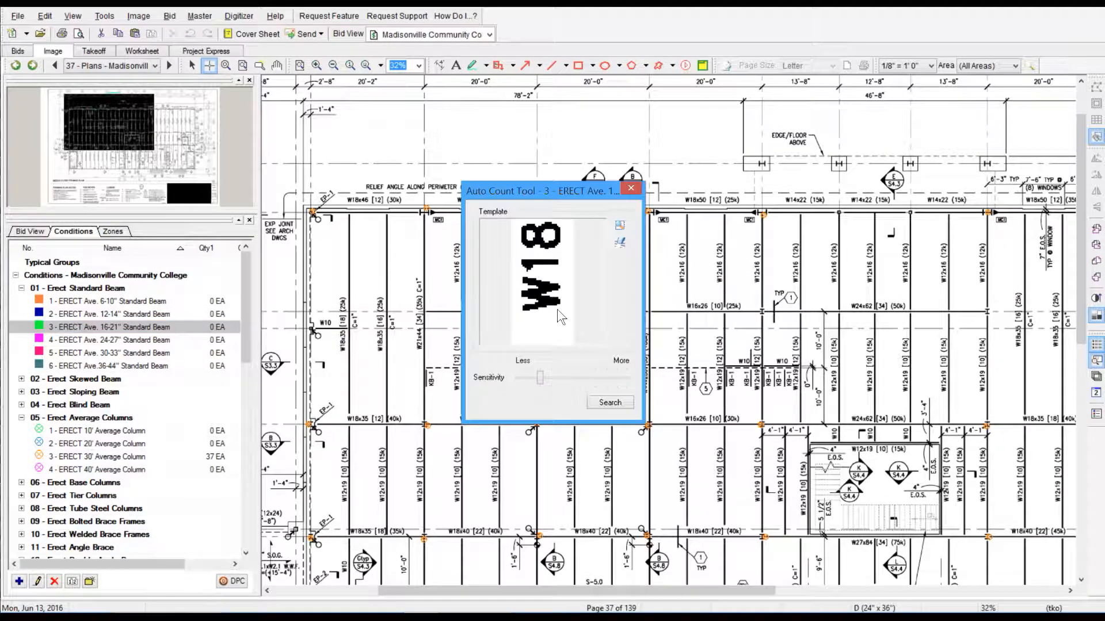
left_click(609, 403)
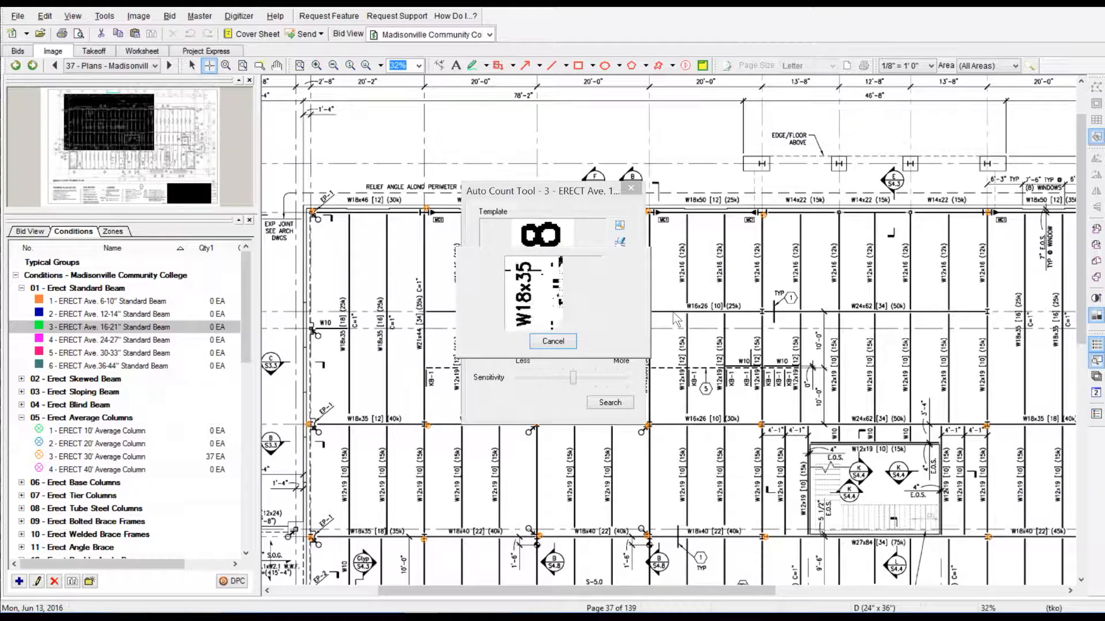
Uncheck false matches in the first W18 results and look through the remaining ones.
left_click(625, 295)
left_click(625, 268)
left_click(685, 268)
left_click(745, 268)
left_click(731, 329)
left_click(672, 328)
left_click_drag(583, 385, 652, 385)
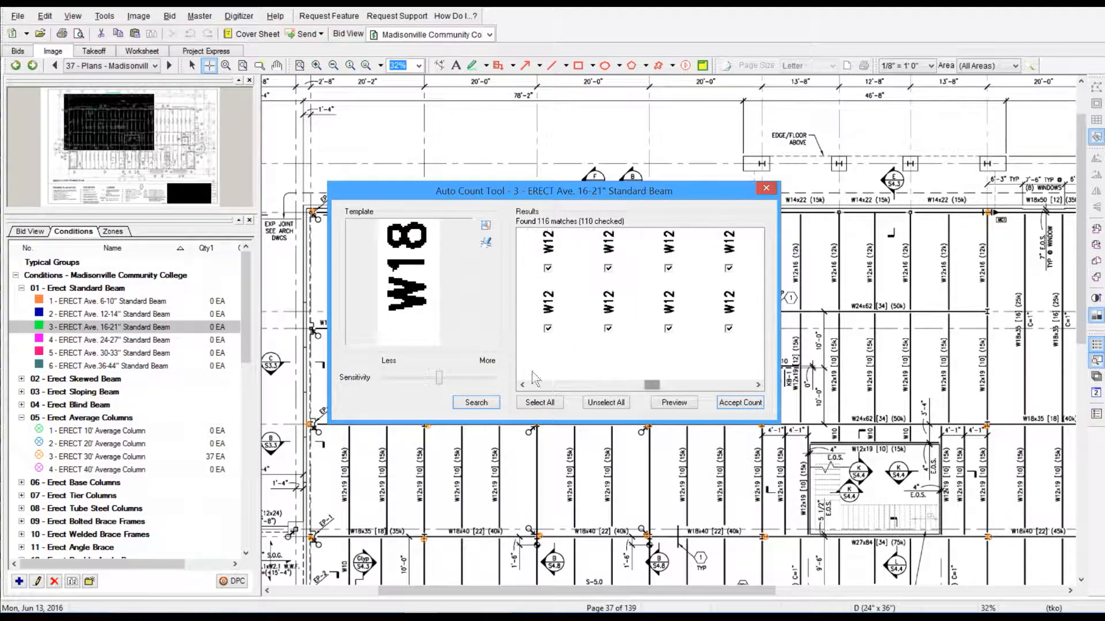
Repeat the W18 search with the sensitivity shifted toward More, uncheck the false matches and accept the count.
left_click(476, 403)
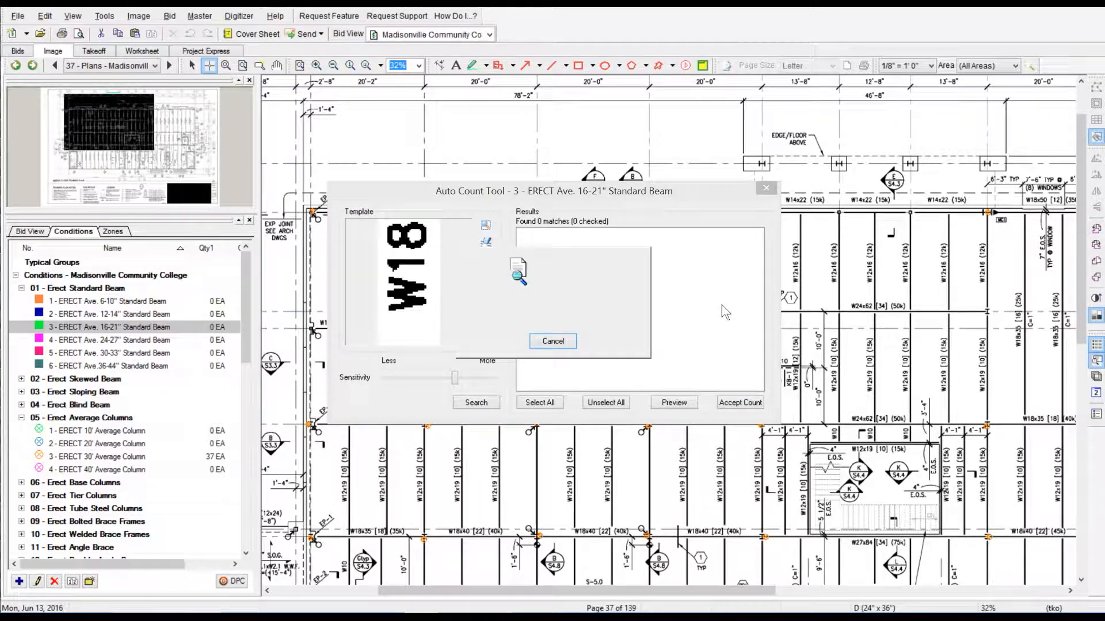
left_click_drag(552, 388, 725, 384)
left_click(583, 268)
left_click(583, 328)
left_click(644, 269)
left_click(704, 269)
left_click(704, 329)
left_click(643, 328)
left_click(624, 269)
left_click(740, 402)
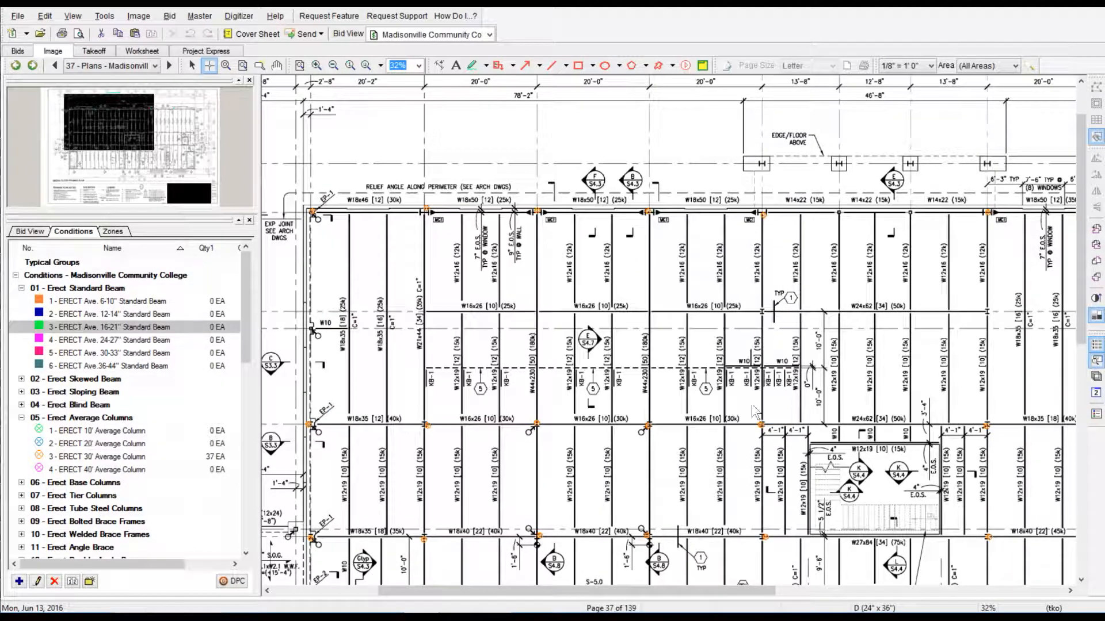
Add the missed W18x35 and W16x26 beams in the plan's left half to the 16-21" standard beam count.
left_click(131, 329)
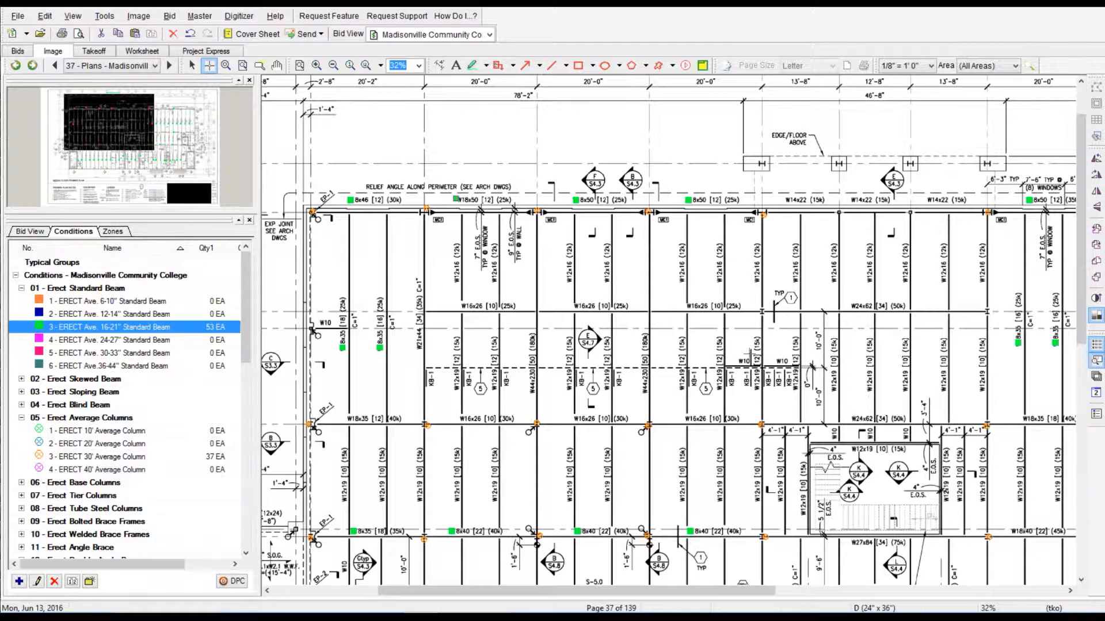
scroll(748, 353, "down", 1)
left_click(345, 368)
scroll(786, 330, "down", 3)
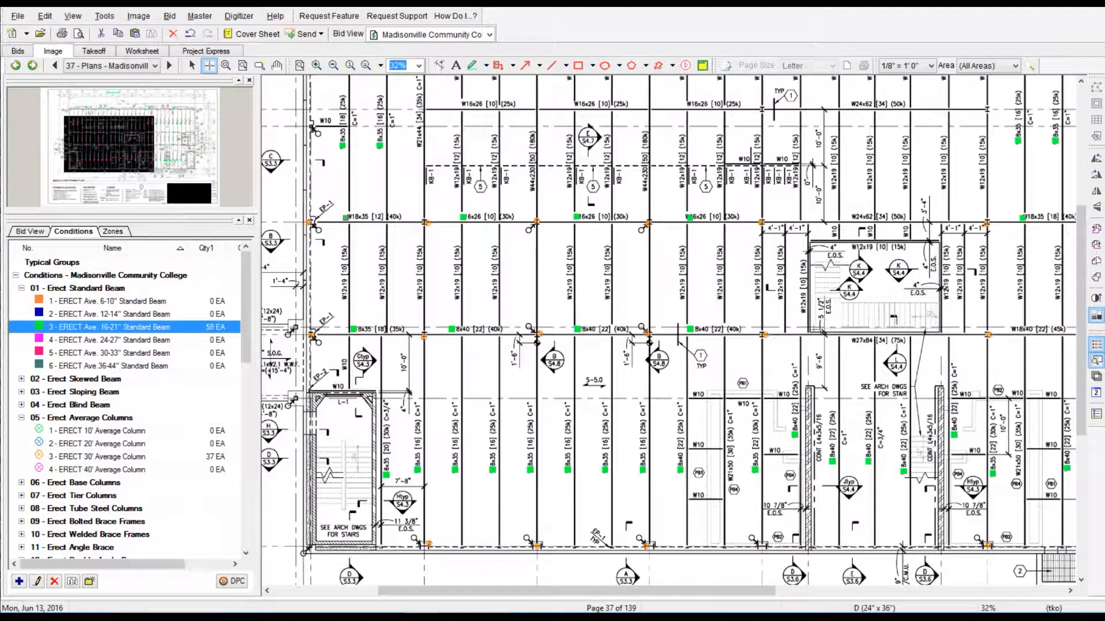
scroll(500, 480, "down", 1)
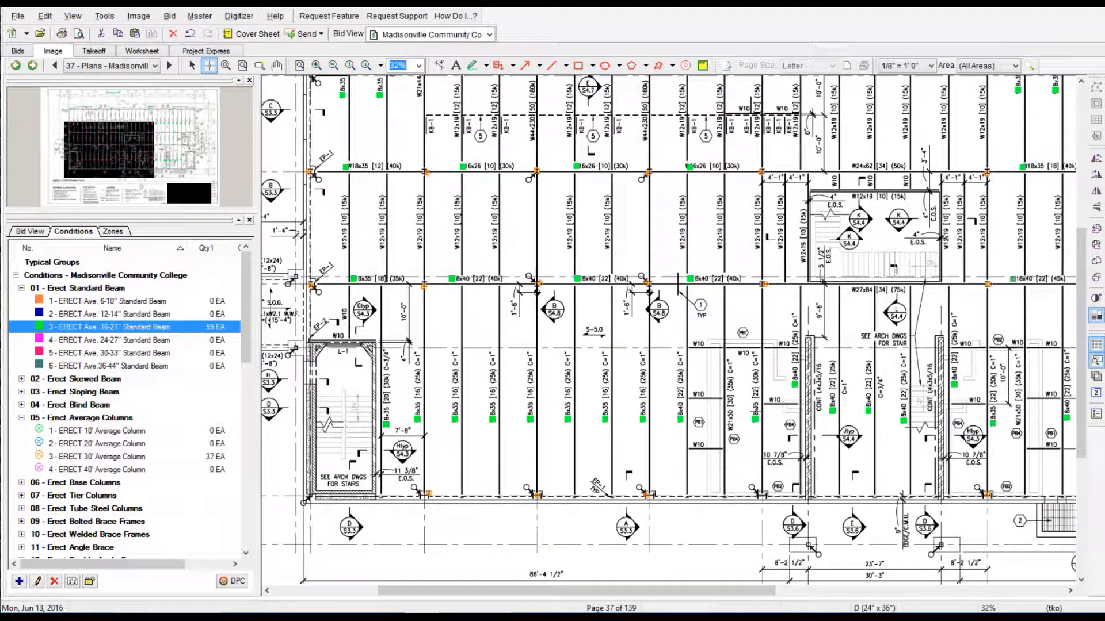
Add the missed W18x55 and W18x50 beams in the plan's right half to the 16-21" standard beam count.
scroll(419, 549, "right", 8)
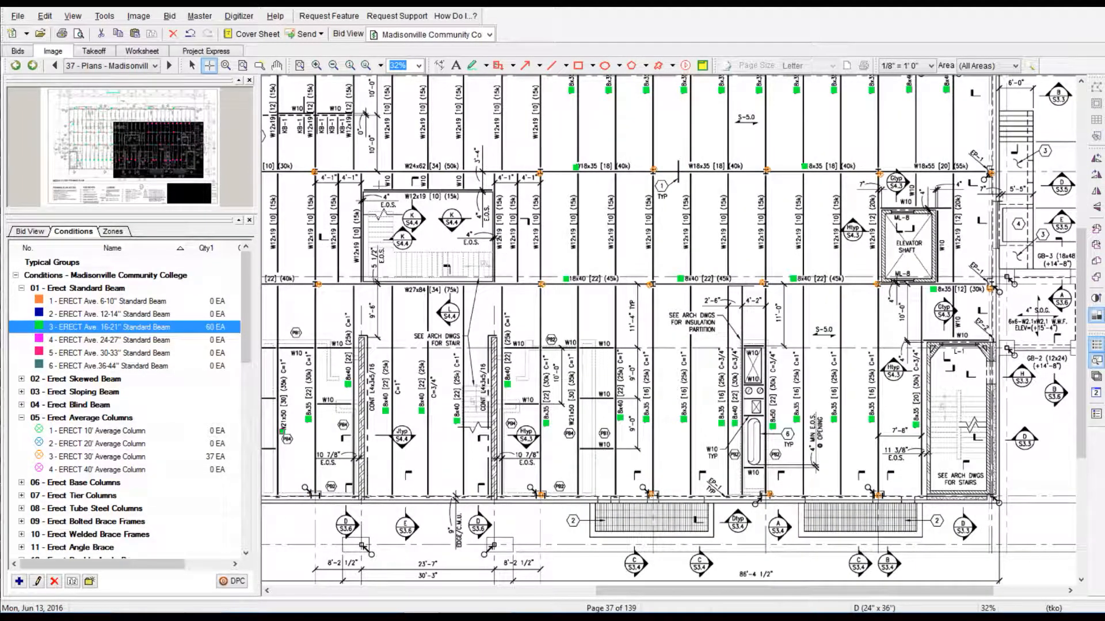
left_click(915, 166)
scroll(918, 156, "up", 4)
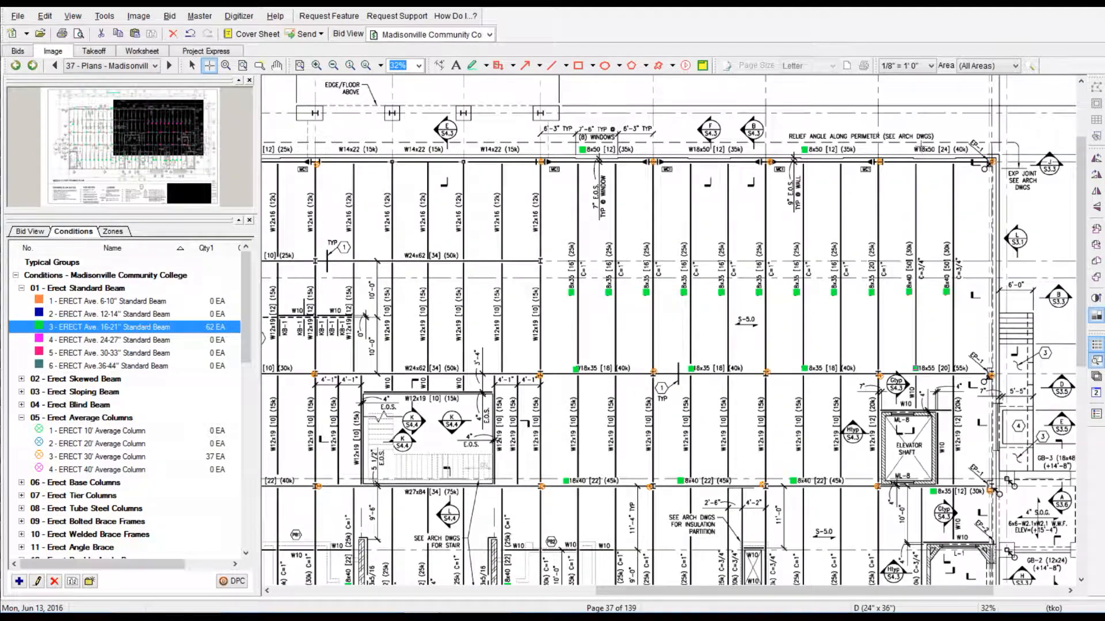
left_click(690, 148)
Run an Auto Count search for the W12 label using the condition 2 - ERECT Ave. 12-14" Standard Beam.
left_click_drag(702, 592, 443, 592)
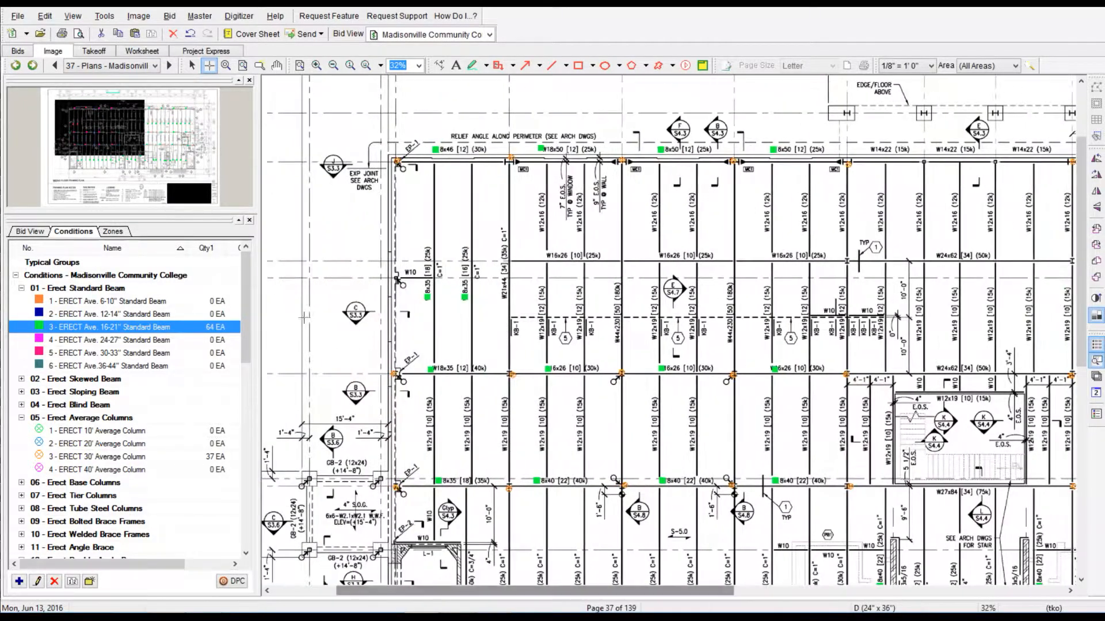
left_click(110, 314)
left_click(1098, 140)
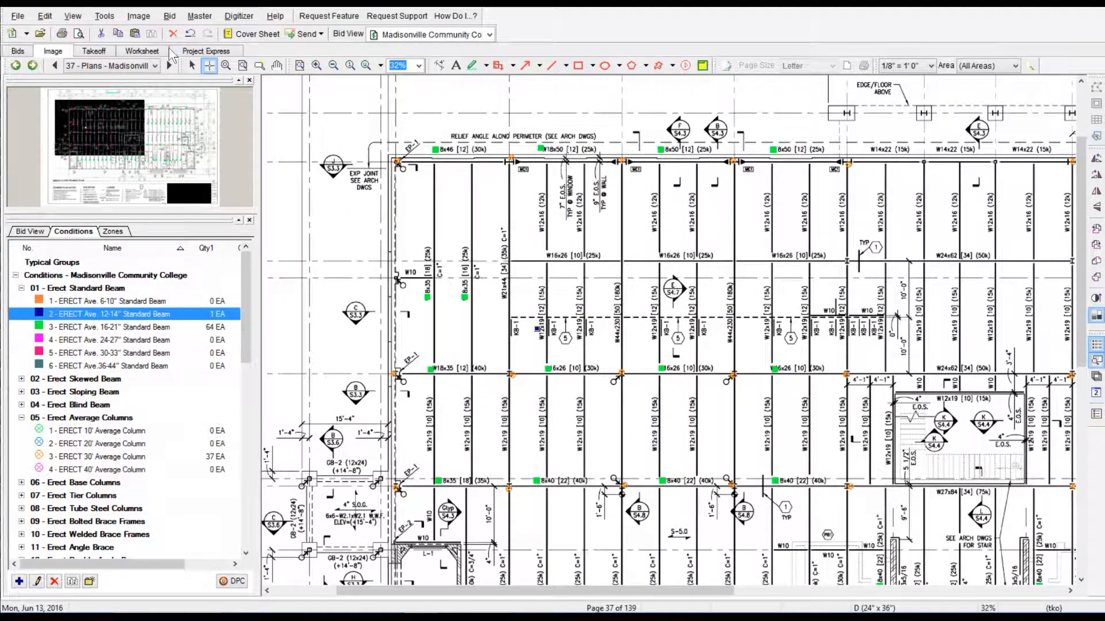
left_click_drag(547, 339, 585, 380)
left_click(608, 402)
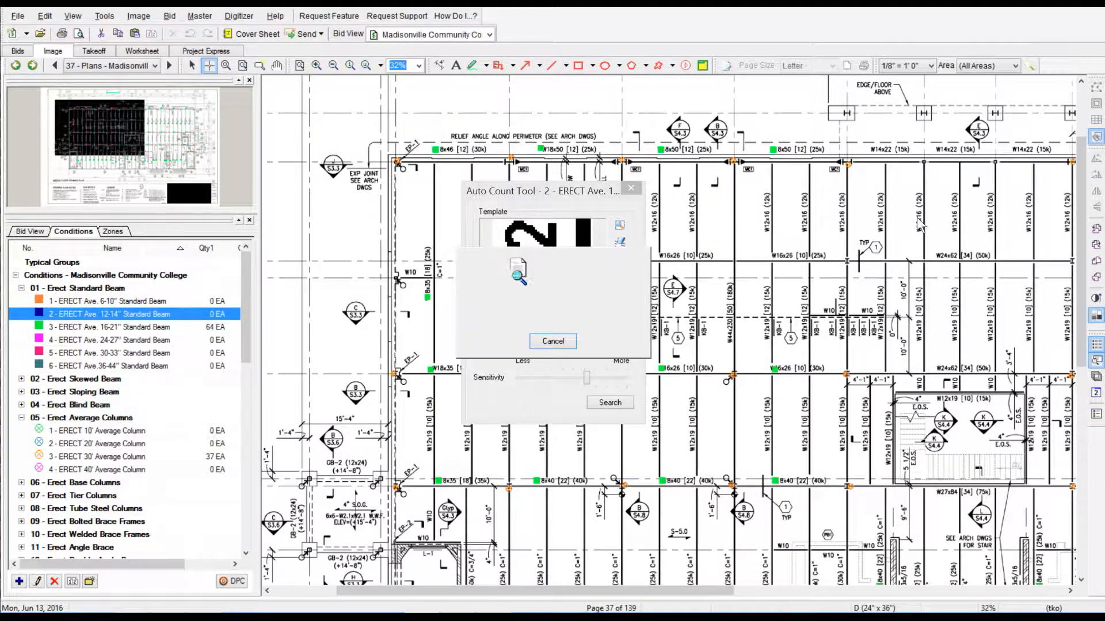
Uncheck the false matches in the W12 results and accept the count.
left_click_drag(545, 386, 685, 380)
left_click(547, 268)
left_click(548, 328)
left_click(608, 269)
left_click(611, 329)
left_click(672, 328)
left_click(672, 269)
left_click(740, 403)
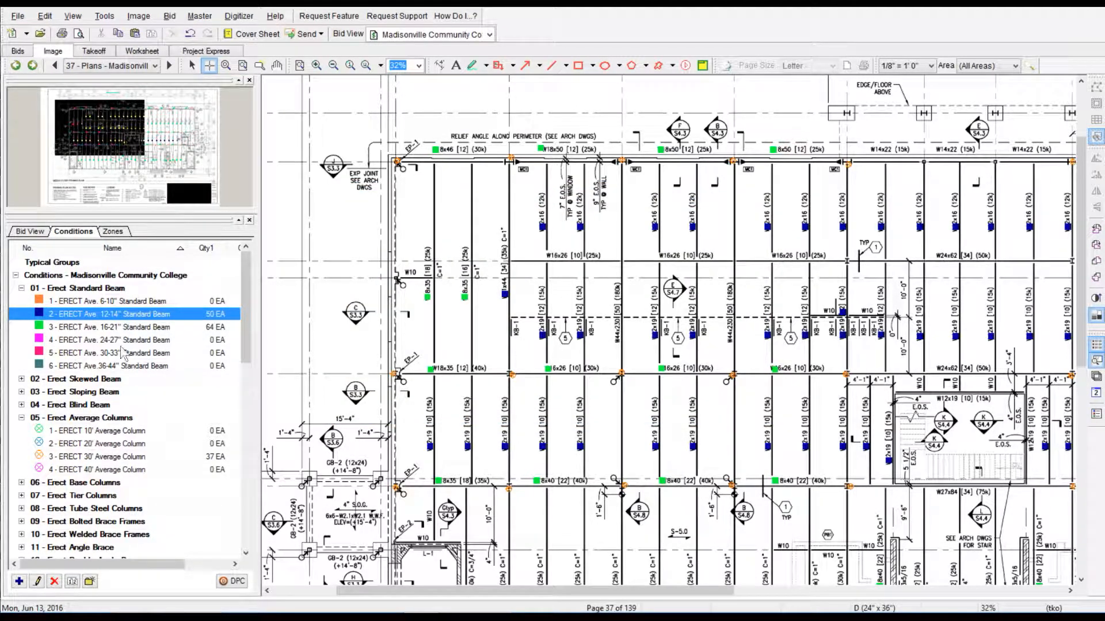
Count the W44x230 beam as 6 - ERECT Ave. 36-44" Standard Beam and mark beside its label with a red highlight.
left_click(82, 366)
left_click(619, 344)
left_click(487, 65)
left_click(476, 102)
left_click_drag(610, 318, 609, 343)
Add the three W16x26 beams in the plan's upper left bays to the 16-21" standard beam count.
left_click(141, 315)
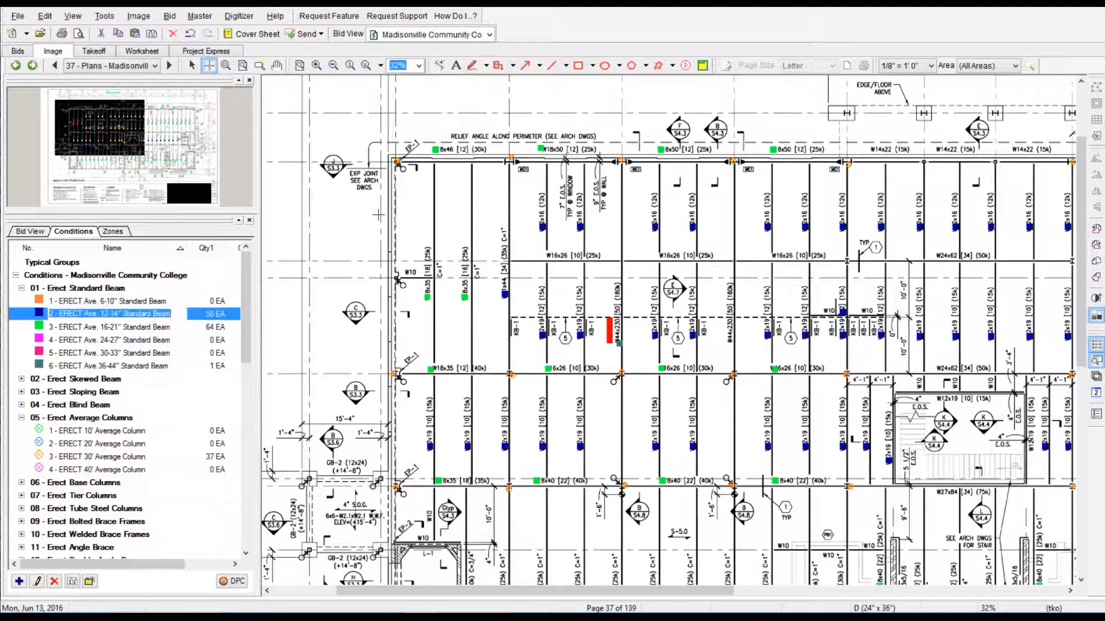
left_click(110, 327)
left_click(549, 255)
left_click(660, 255)
left_click(770, 255)
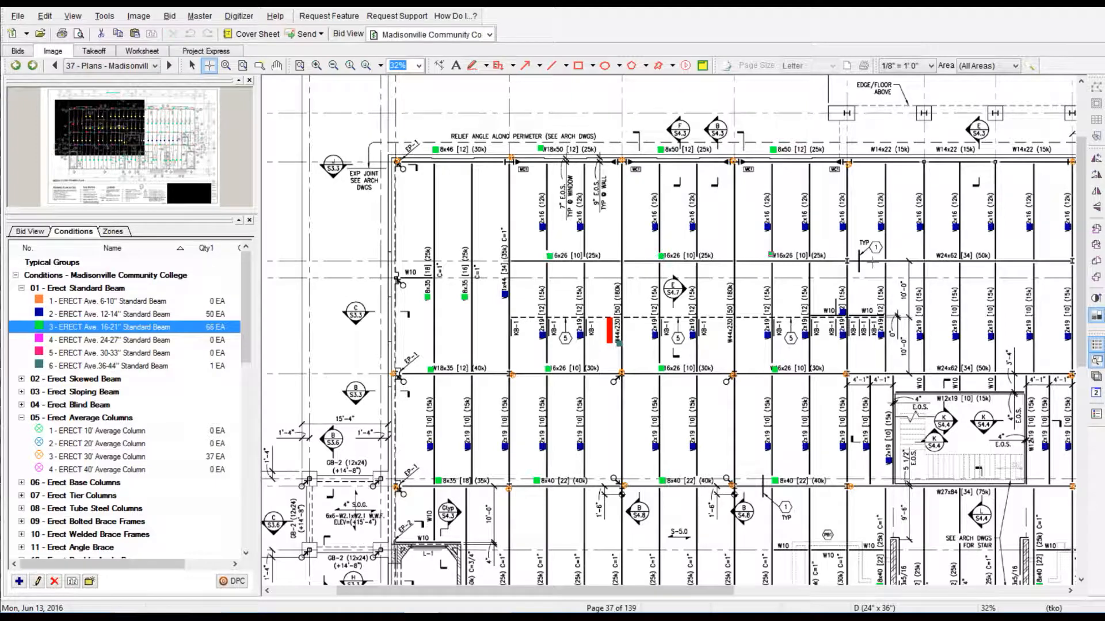
Count the two W24x62 beams and the W27x84 beam around the central stair opening as 4 - ERECT Ave. 24-27" Standard Beam.
left_click(109, 340)
left_click(939, 254)
left_click(938, 366)
scroll(938, 366, "down", 1)
left_click(939, 443)
scroll(773, 335, "down", 3)
scroll(614, 350, "up", 3)
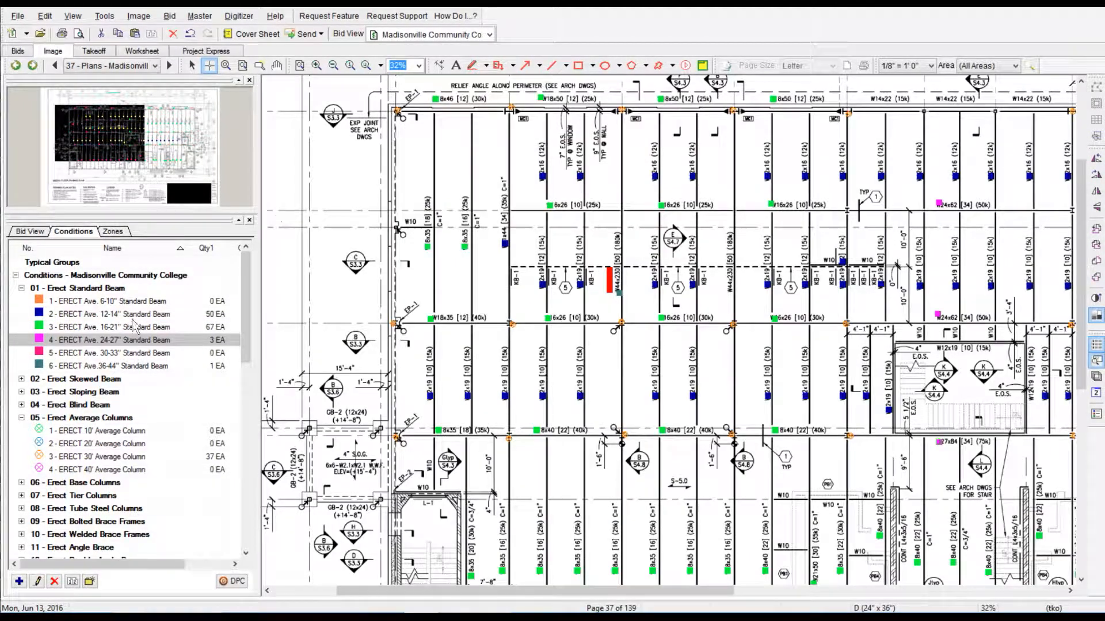
Count the W12x19 beam at the central stair opening and the W14x22 upper perimeter beams as 2 - ERECT Ave. 12-14" Standard Beam.
left_click(110, 314)
left_click(939, 348)
left_click(938, 101)
left_click(868, 99)
Count the plan's W10 beams as 1 - ERECT Ave. 6-10" Standard Beam and add the missed lower-edge column as 3 - ERECT 30' Average Column.
left_click(120, 302)
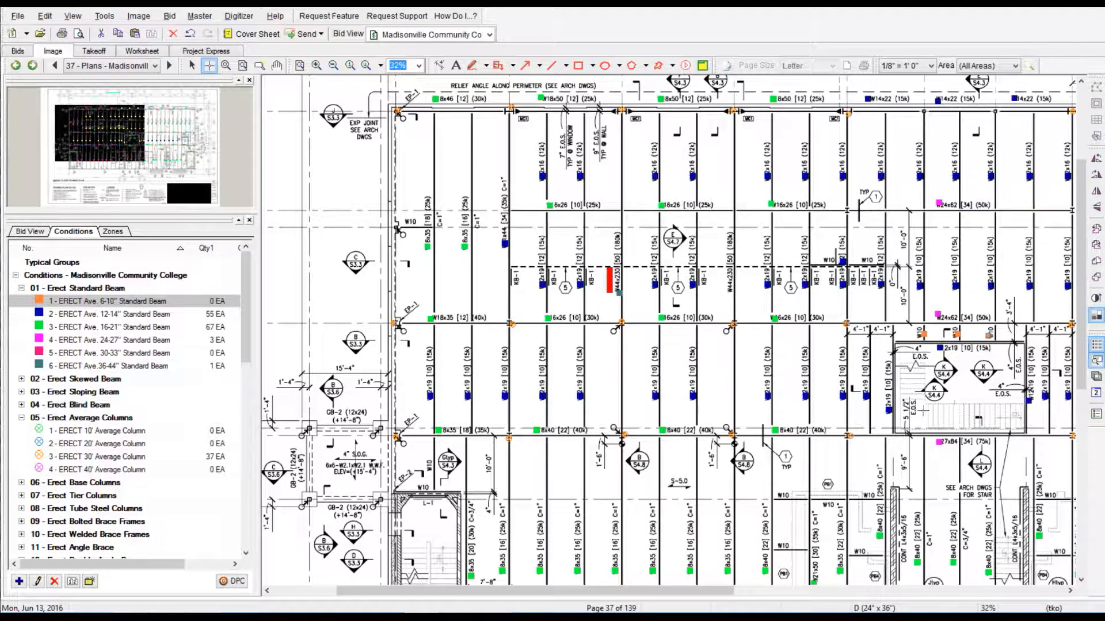
scroll(837, 446, "down", 3)
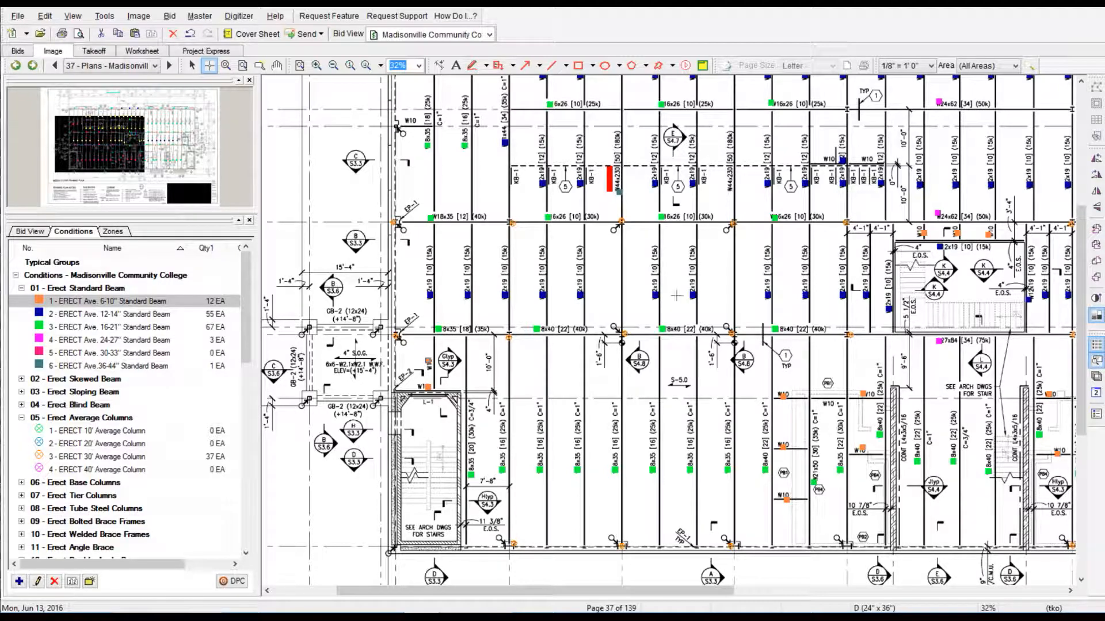
left_click(116, 458)
left_click(847, 546)
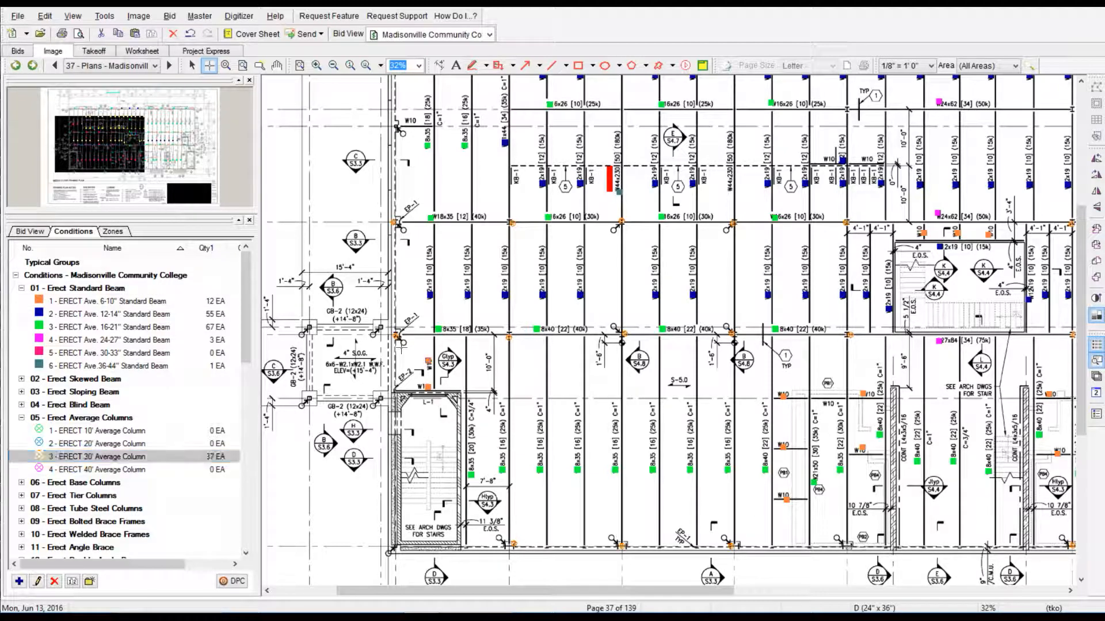
Add the remaining W10 beams in the plan's eastern half, including those around the elevator shaft, to the 6-10" standard beam count.
left_click_drag(551, 593, 808, 593)
left_click(115, 301)
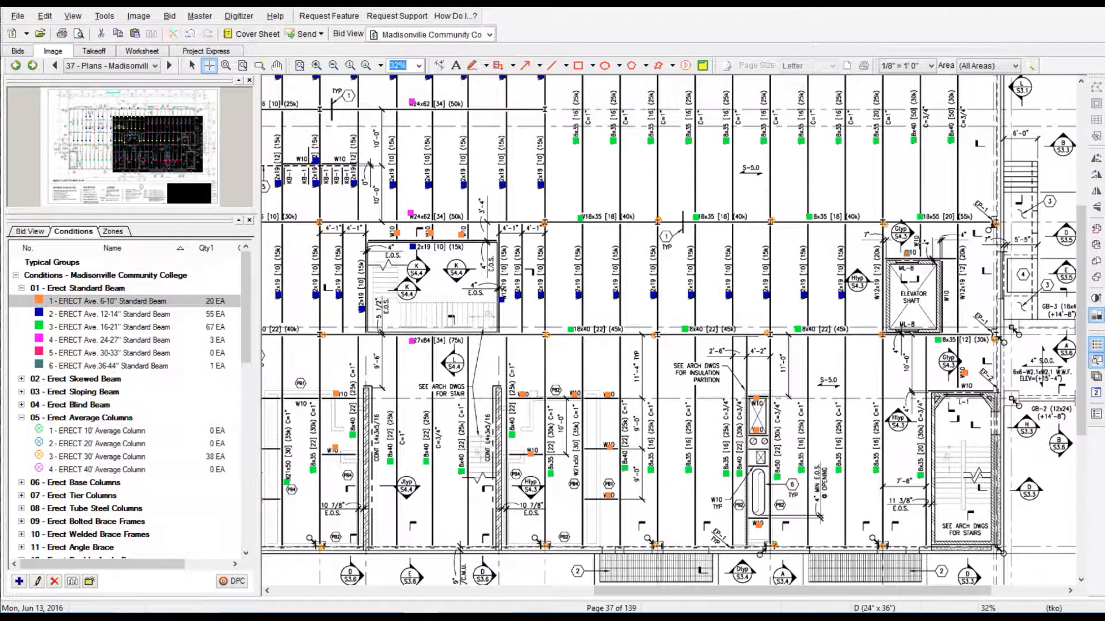
scroll(668, 333, "up", 3)
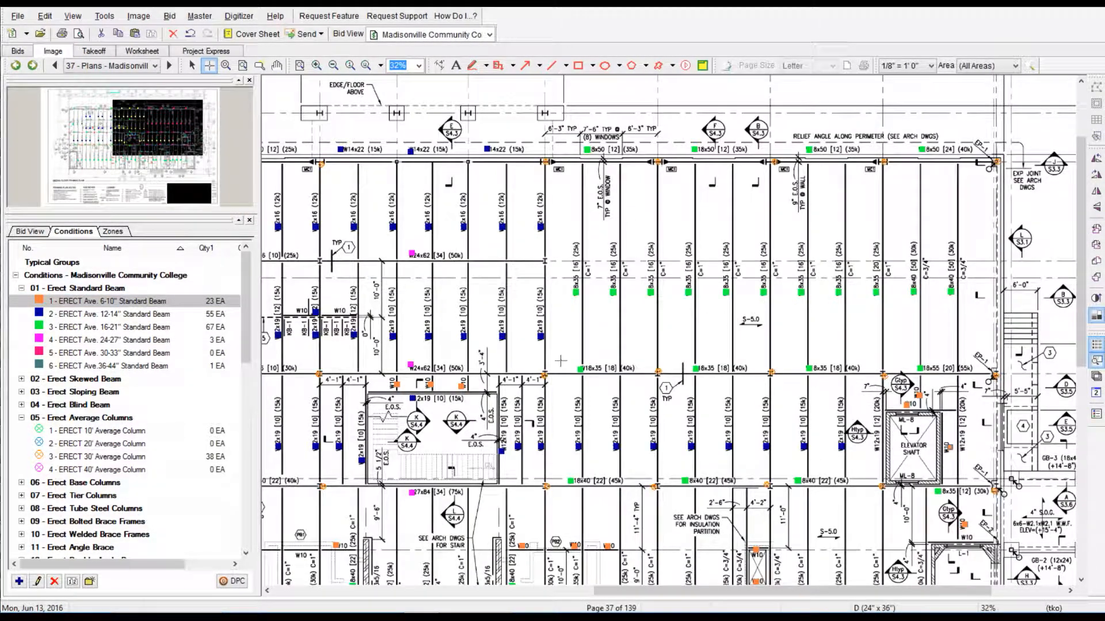
scroll(850, 375, "down", 3)
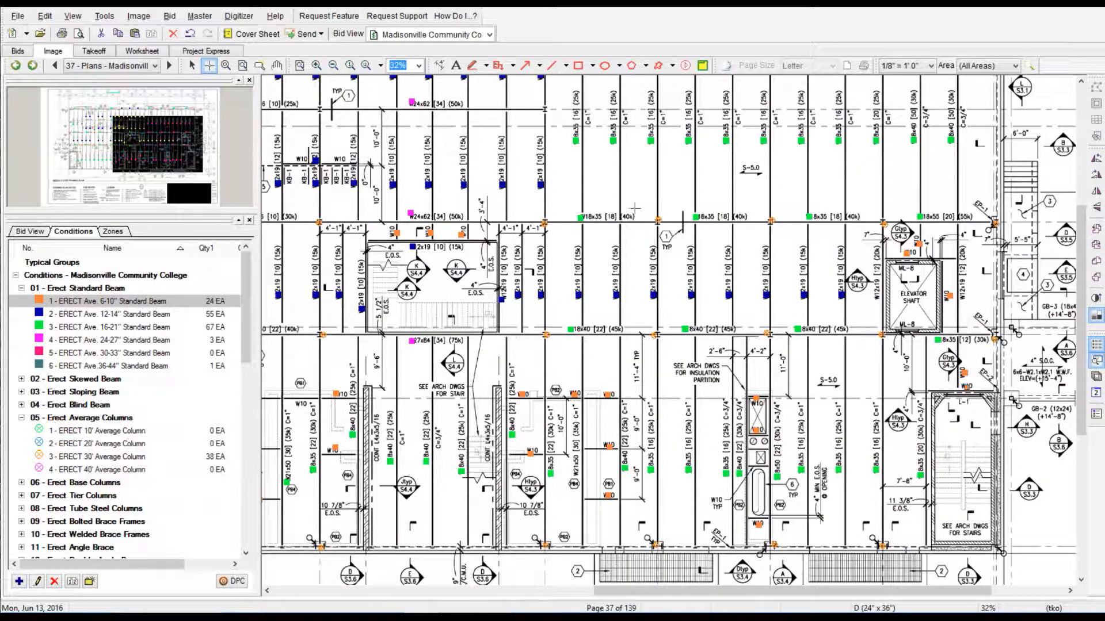
scroll(974, 225, "up", 3)
scroll(863, 241, "down", 3)
Count average standard stair flights in the lower right and central stairs, plus one 2 - Long Standard Stair Flight in the central stair.
left_click_drag(247, 304, 239, 487)
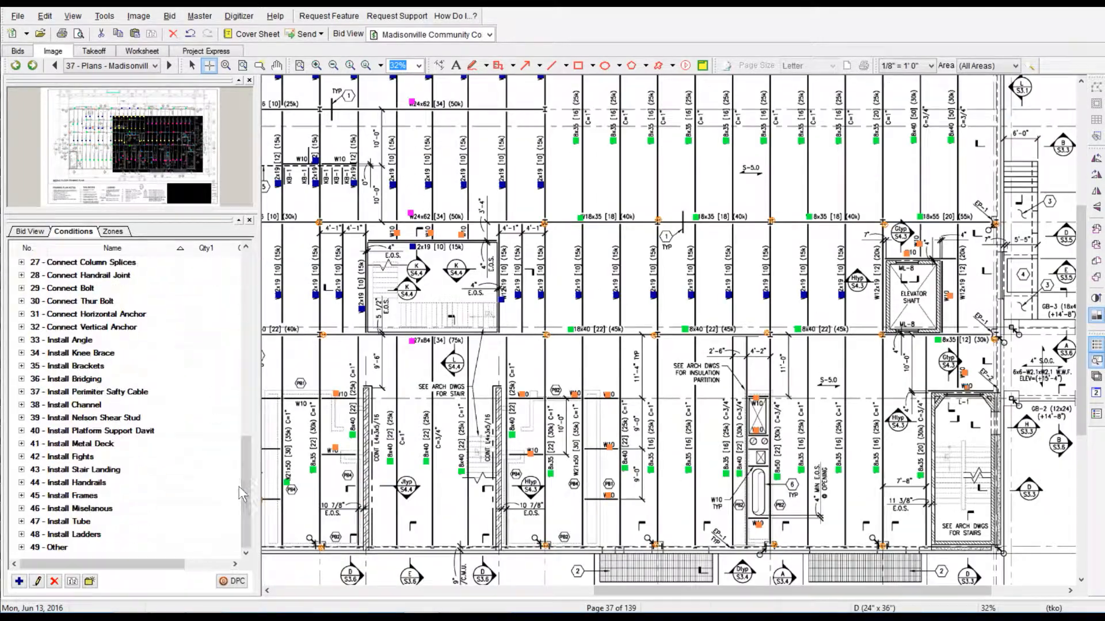
left_click(71, 458)
left_click(91, 472)
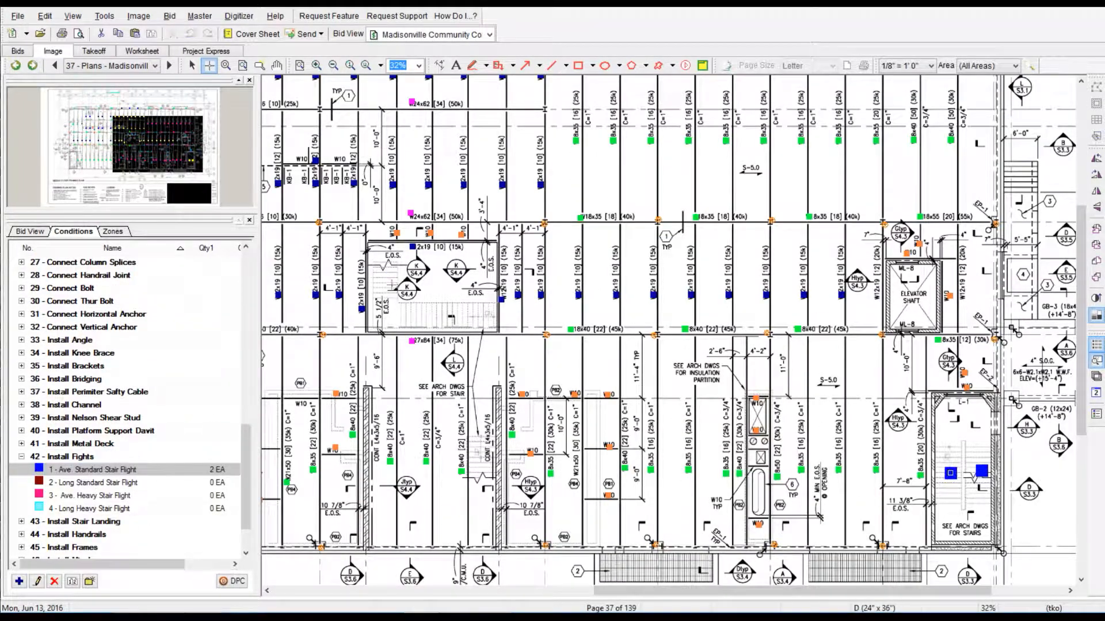
left_click(385, 277)
left_click(93, 483)
left_click(433, 316)
Count one 2 - 4' by 10' Landing in each of the three stairs and two average standard flights in the lower left stair.
left_click(22, 522)
scroll(79, 489, "down", 2)
left_click(79, 470)
left_click(388, 311)
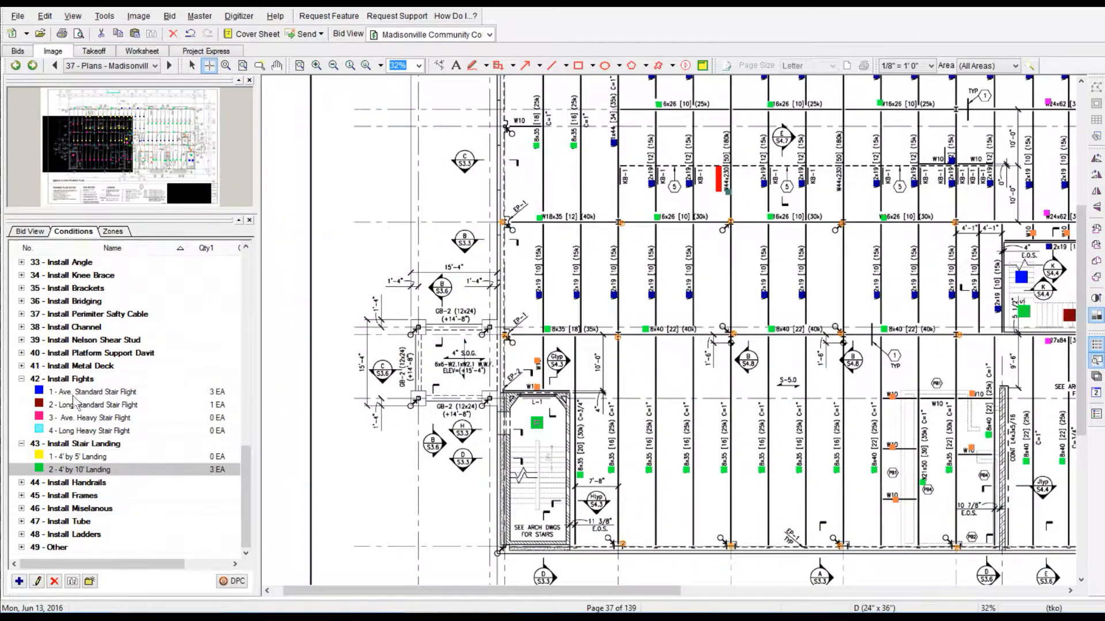
left_click(92, 392)
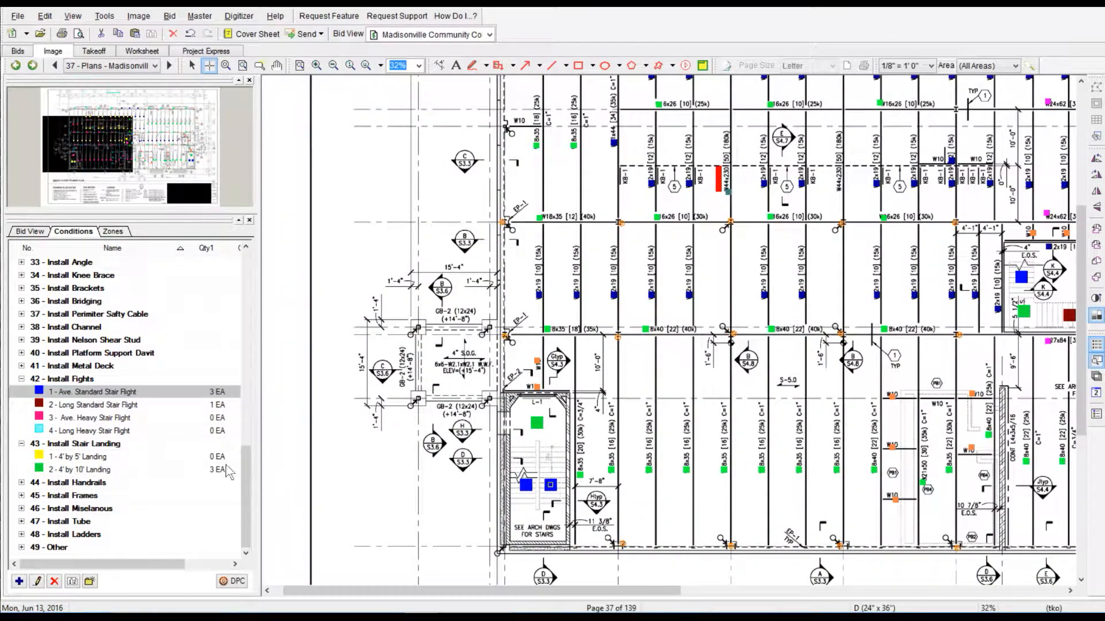
Trace 5 - Wall Rail runs along the flights of the plan's lower left stair, about 45 LF in total.
left_click(21, 482)
scroll(23, 489, "down", 1)
left_click(67, 509)
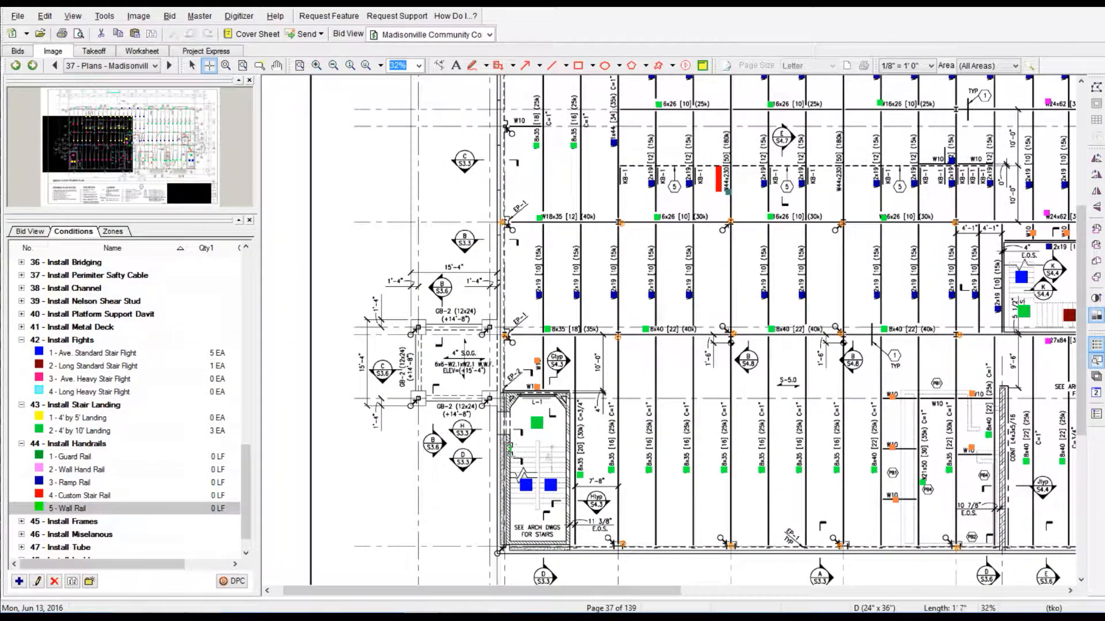
left_click(535, 438)
left_click(558, 511)
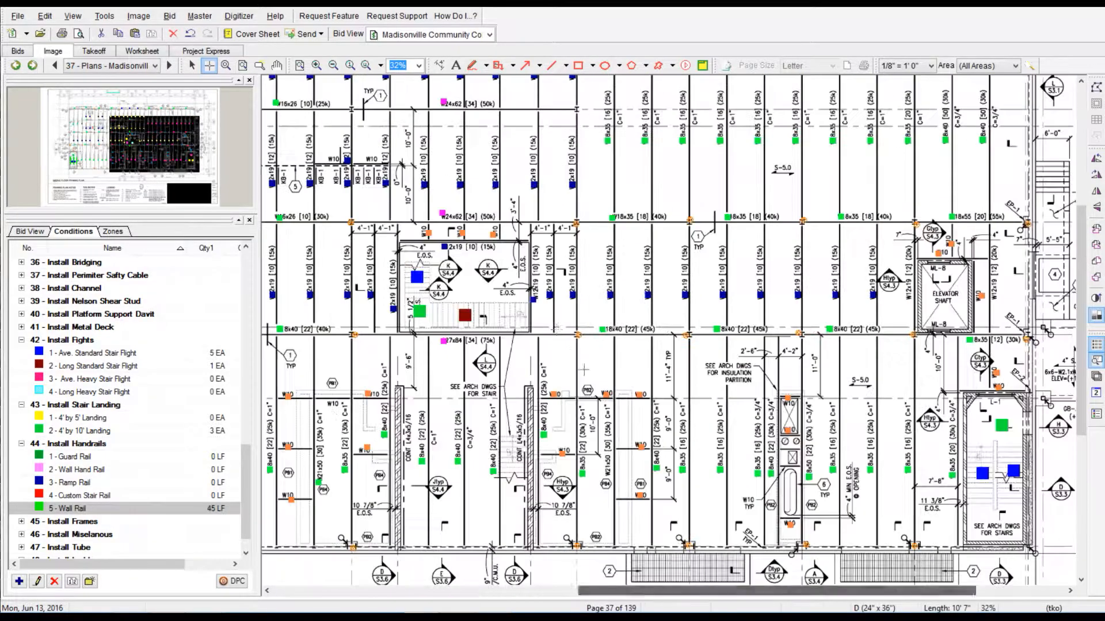
Trace 5 - Wall Rail runs along the flights of the central stair and the lower right stair.
left_click(528, 303)
left_click(190, 34)
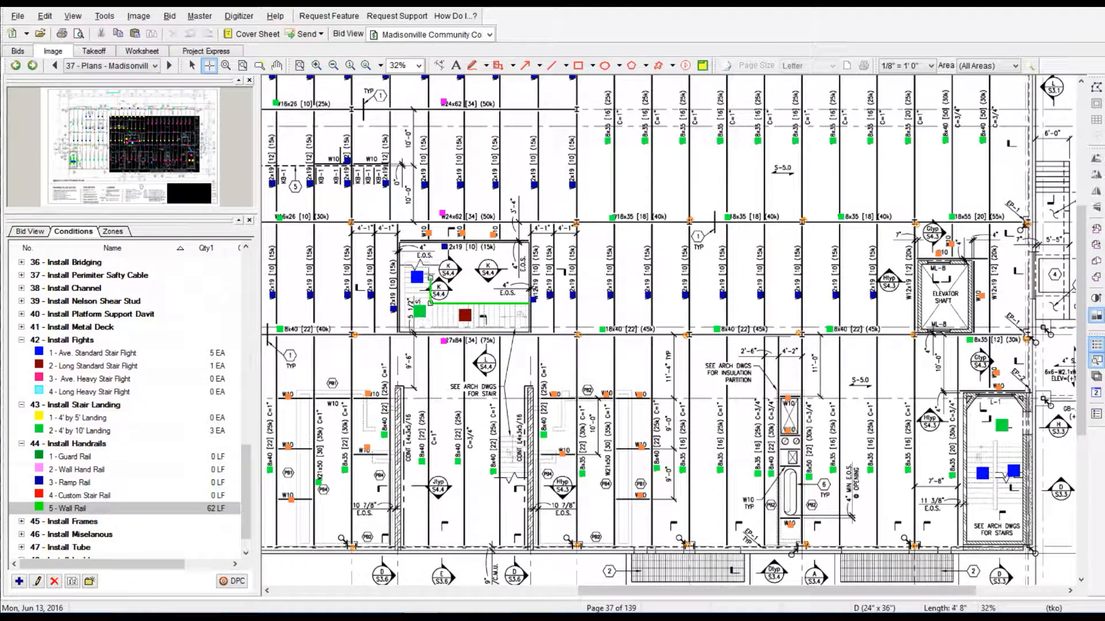
left_click(530, 332)
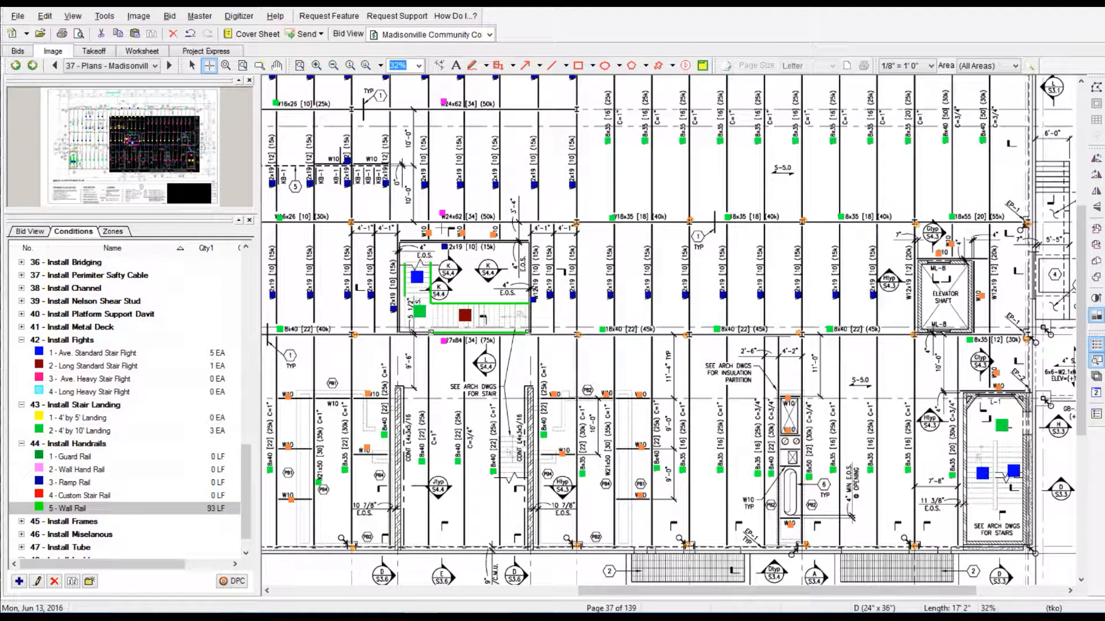
left_click_drag(966, 442, 966, 510)
left_click_drag(993, 443, 993, 510)
left_click_drag(997, 443, 1022, 510)
Examine the stair section on page 73 and go on to the stair section on page 75.
left_click(113, 67)
scroll(167, 214, "down", 5)
left_click(167, 251)
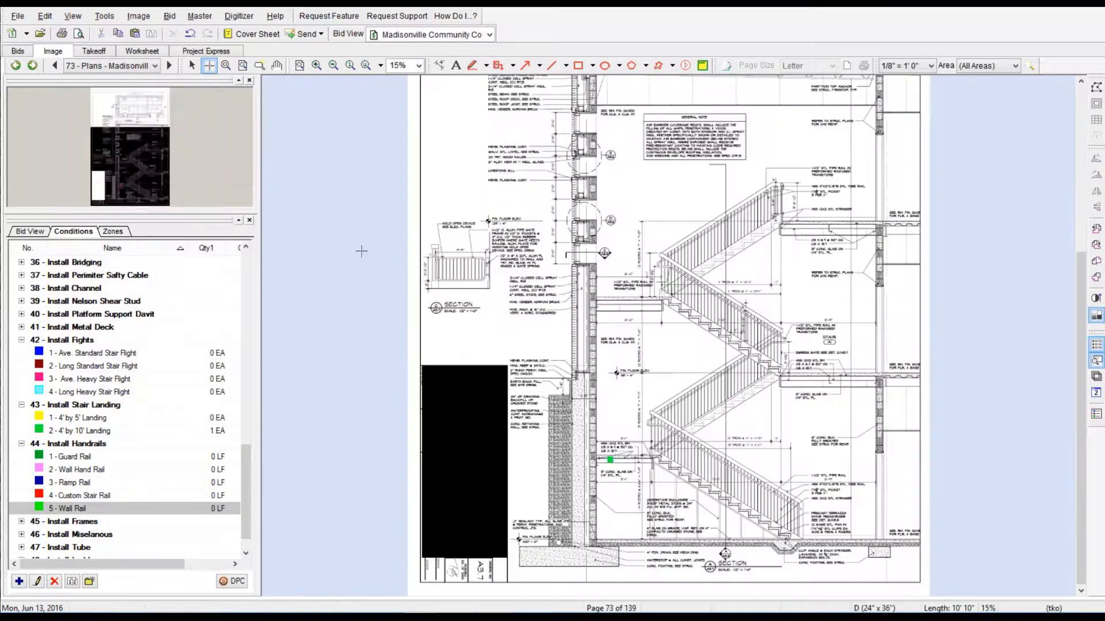
left_click(55, 66)
left_click(169, 66)
key("ctrl+a")
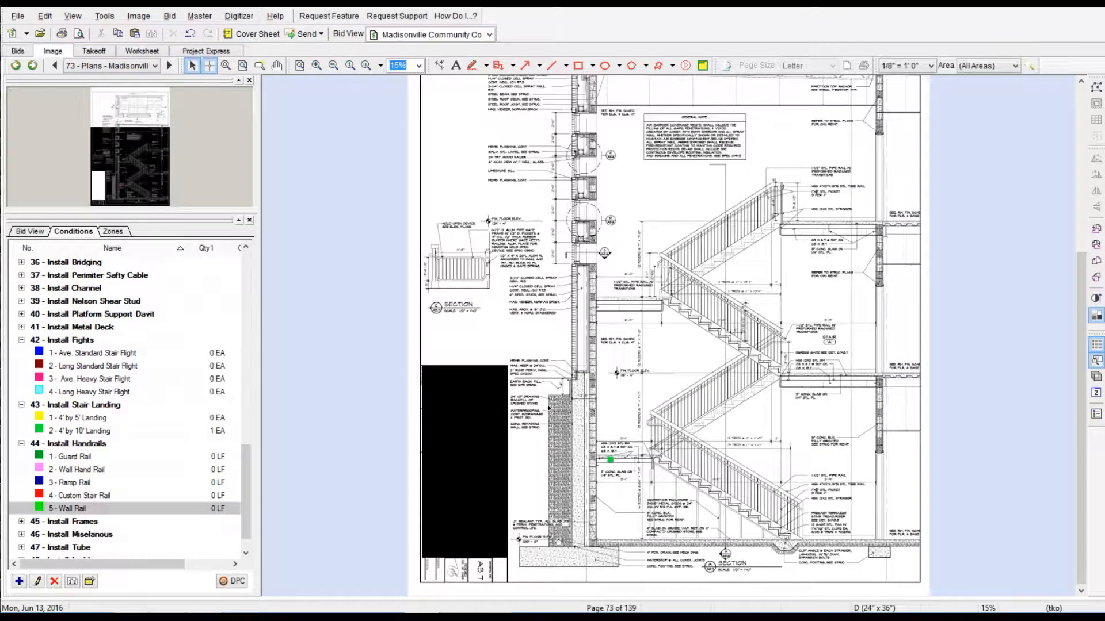
left_click(169, 66)
left_click(169, 66)
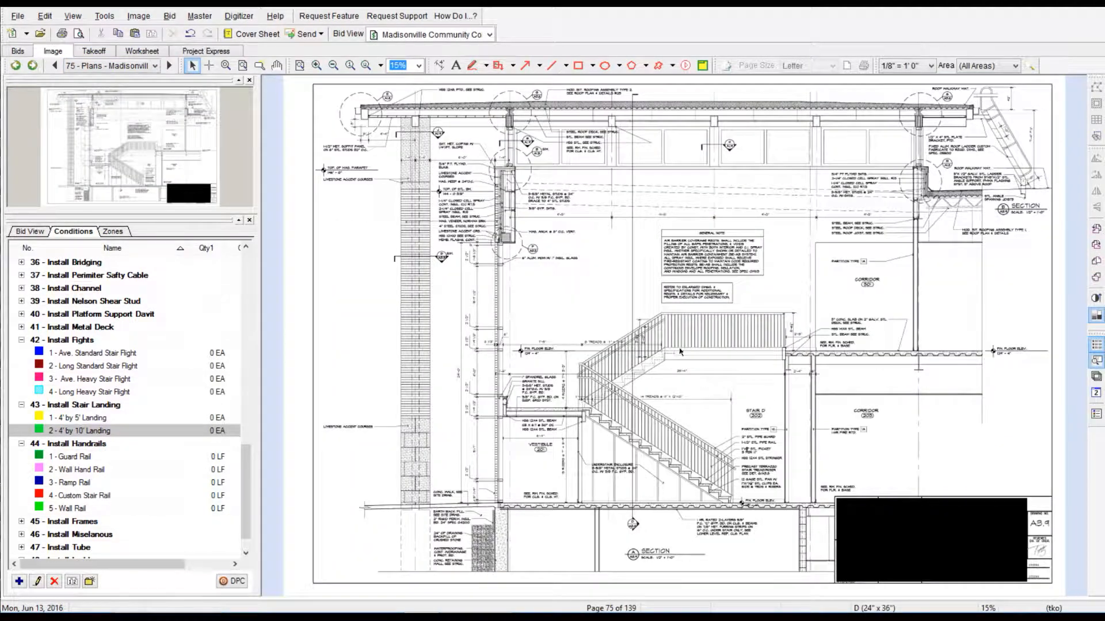
Count the roof ladder in the upper right section of page 75 as 3 - Ave Ships Ladder.
scroll(115, 460, "down", 1)
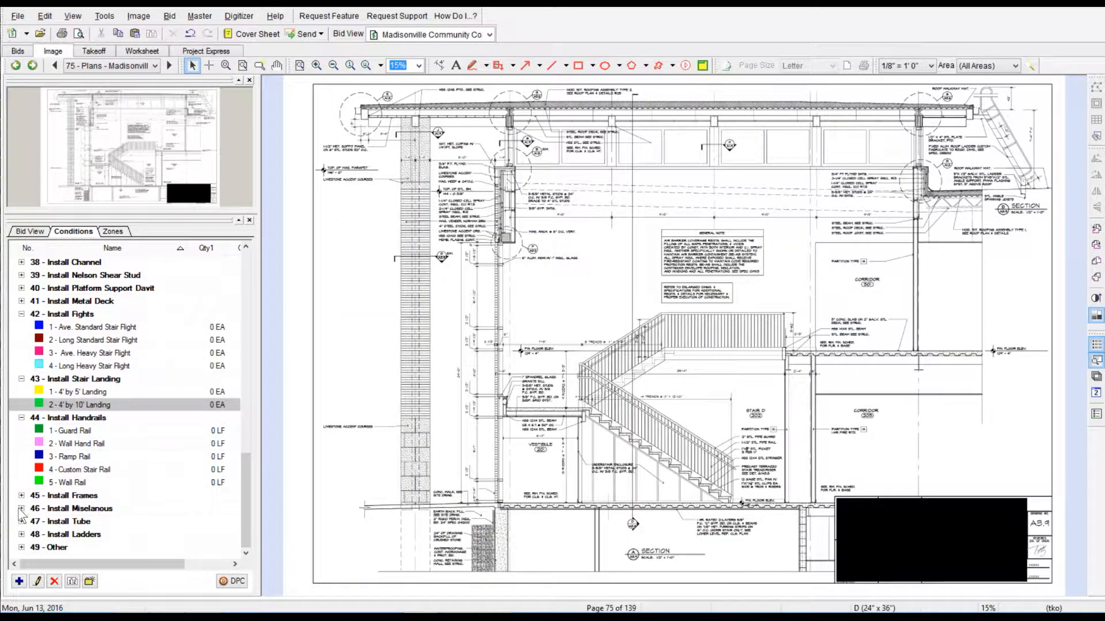
double_click(72, 509)
double_click(72, 534)
left_click(81, 534)
left_click(998, 136)
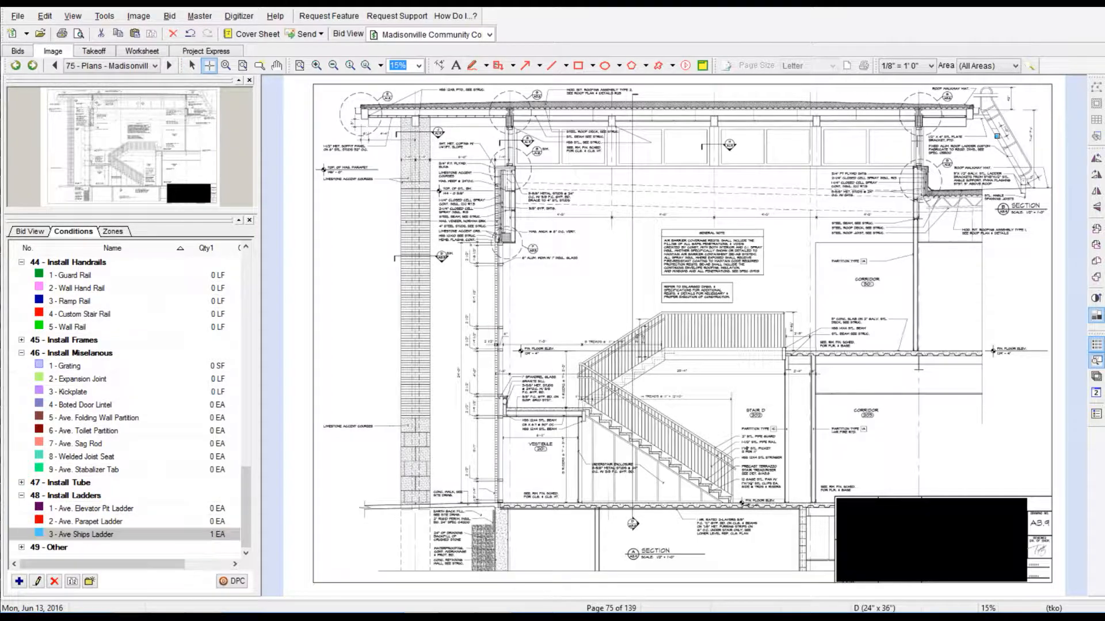
Set the scale of page 75 to 1/2" = 1' 0".
scroll(80, 423, "up", 2)
left_click(277, 67)
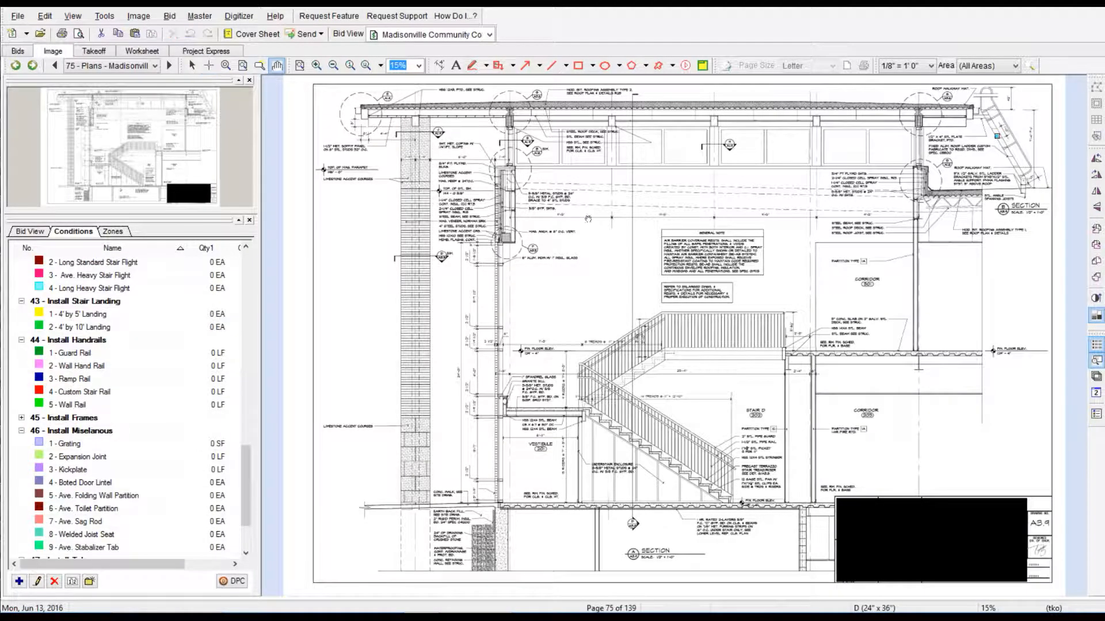
left_click(932, 66)
left_click(907, 116)
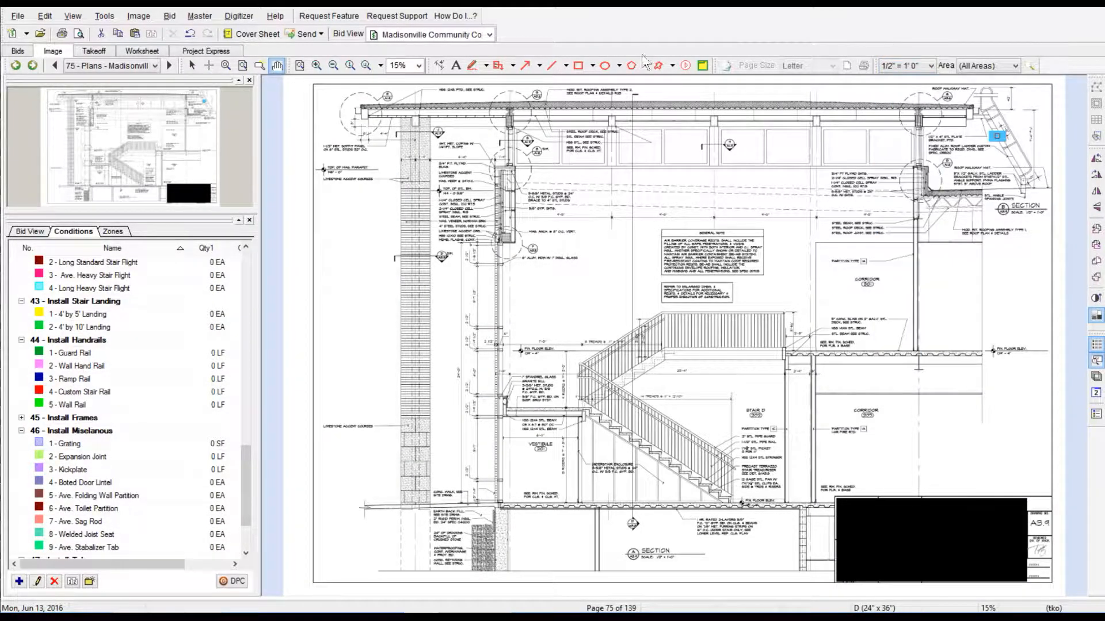
Trace the horizontal railing at the top of the stair as 1 - Guard Rail, about 11 ft long.
triple_click(316, 66)
left_click(69, 352)
left_click(633, 270)
left_click(1002, 271)
left_click(299, 66)
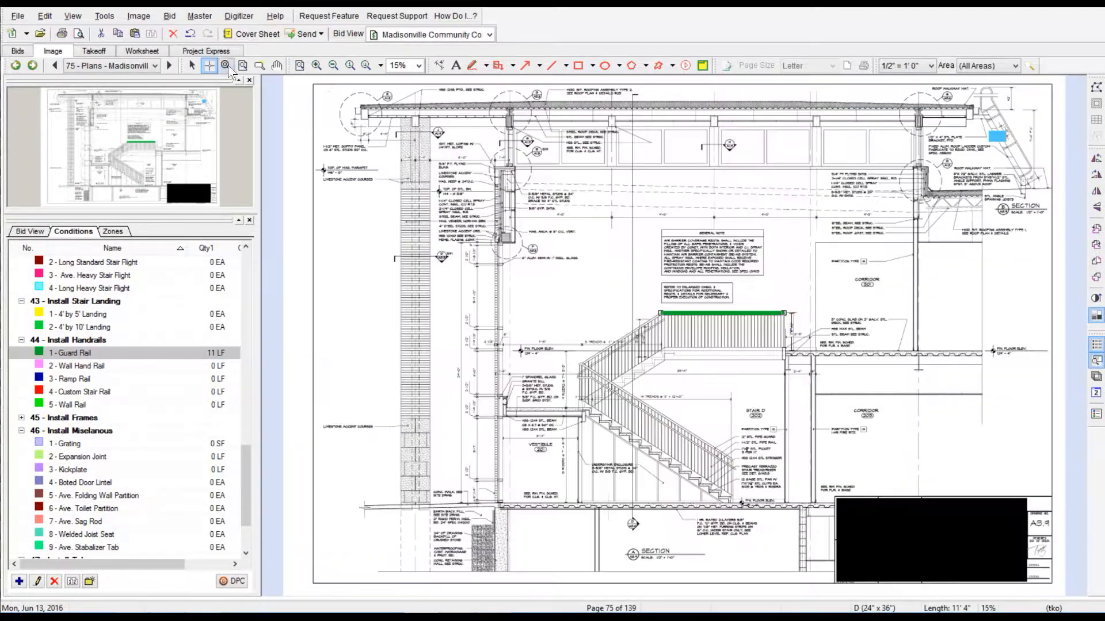
Return to page 37 and count the moment connections along the upper perimeter as 2 - 30 - 59 lbs Beam Moment Weld.
double_click(12, 65)
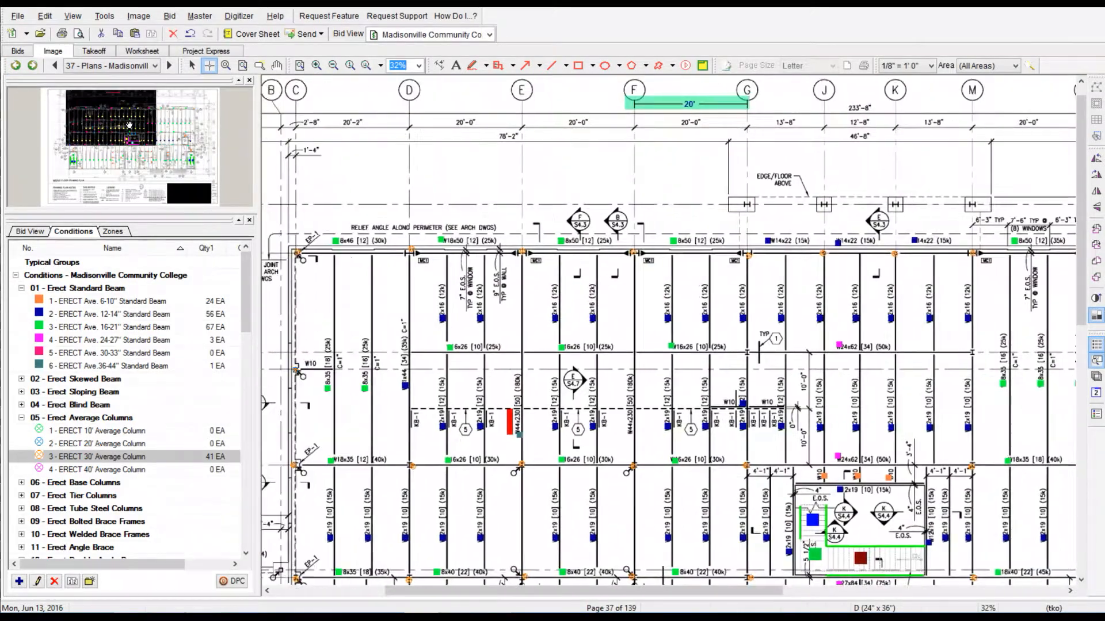
left_click_drag(248, 270, 248, 361)
left_click(21, 405)
left_click(98, 430)
left_click(417, 254)
left_click(978, 254)
scroll(978, 254, "right", 5)
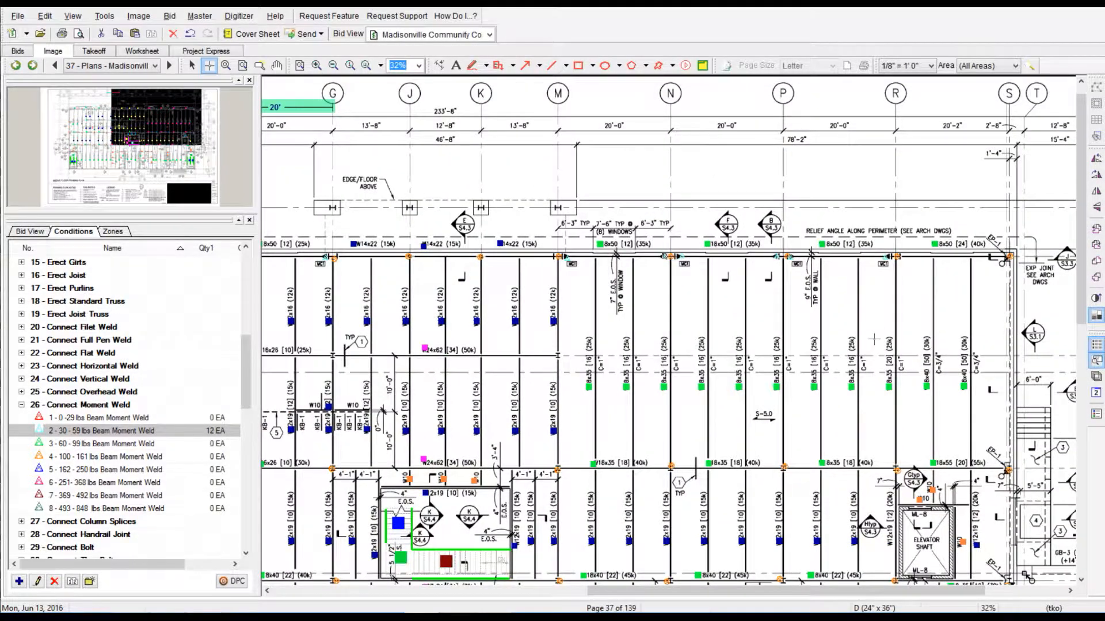
Open a view window over the plan to look up detail sheet S3.3.
scroll(874, 339, "down", 5)
left_click_drag(154, 160, 106, 121)
left_click(192, 65)
left_click(1096, 393)
scroll(763, 213, "down", 2)
scroll(763, 213, "up", 1)
left_click(557, 253)
left_click(506, 266)
Examine the relief angle section J on sheet S3.3 and highlight the J/S3.3 marker at the plan's upper left corner in yellow.
mouse_move(354, 342)
left_mouse_down()
mouse_move(572, 365)
mouse_move(489, 510)
mouse_move(496, 555)
left_mouse_up()
left_click(895, 230)
mouse_move(567, 308)
left_mouse_down()
mouse_move(764, 592)
mouse_move(764, 616)
left_mouse_up()
left_click(1067, 3)
left_click(896, 231)
left_click(1067, 5)
left_click_drag(716, 279, 534, 314)
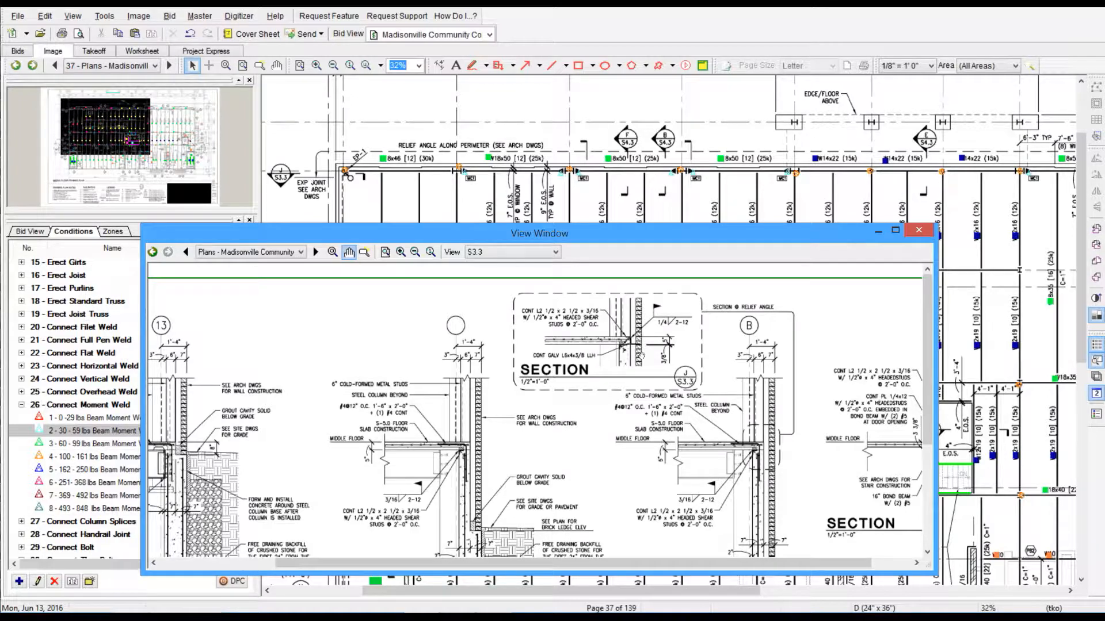
left_click(486, 65)
left_click(489, 103)
Trace the relief angle along the plan's upper perimeter as 9.8 - Veneer Suport Angle, about 206 ft long.
left_click_drag(245, 378, 247, 419)
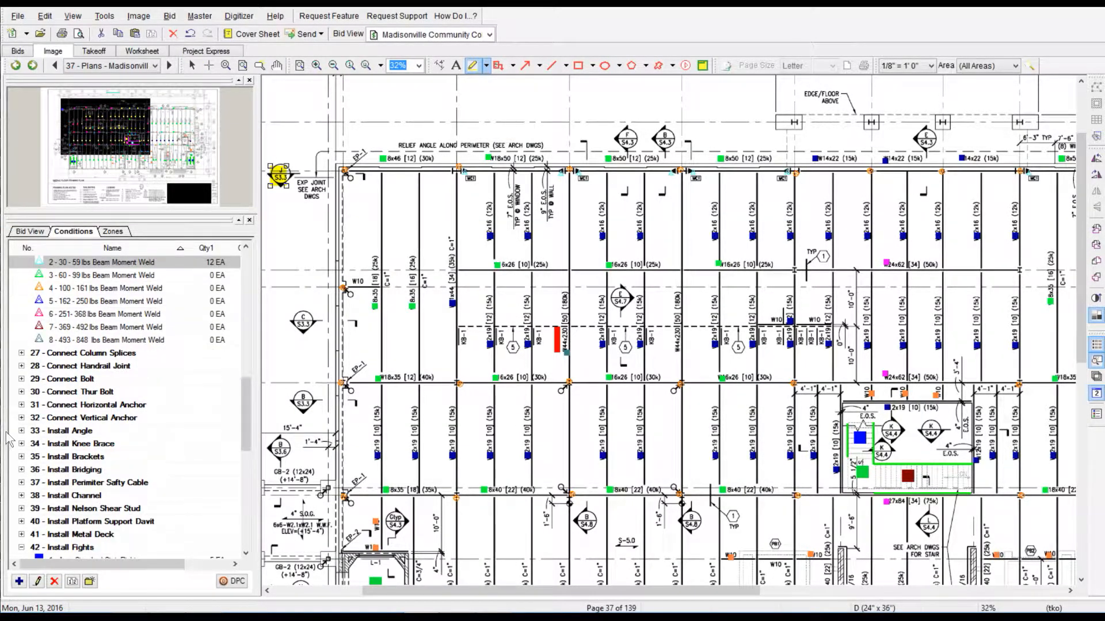
left_click(22, 431)
scroll(95, 455, "down", 5)
left_click(95, 469)
left_click(336, 152)
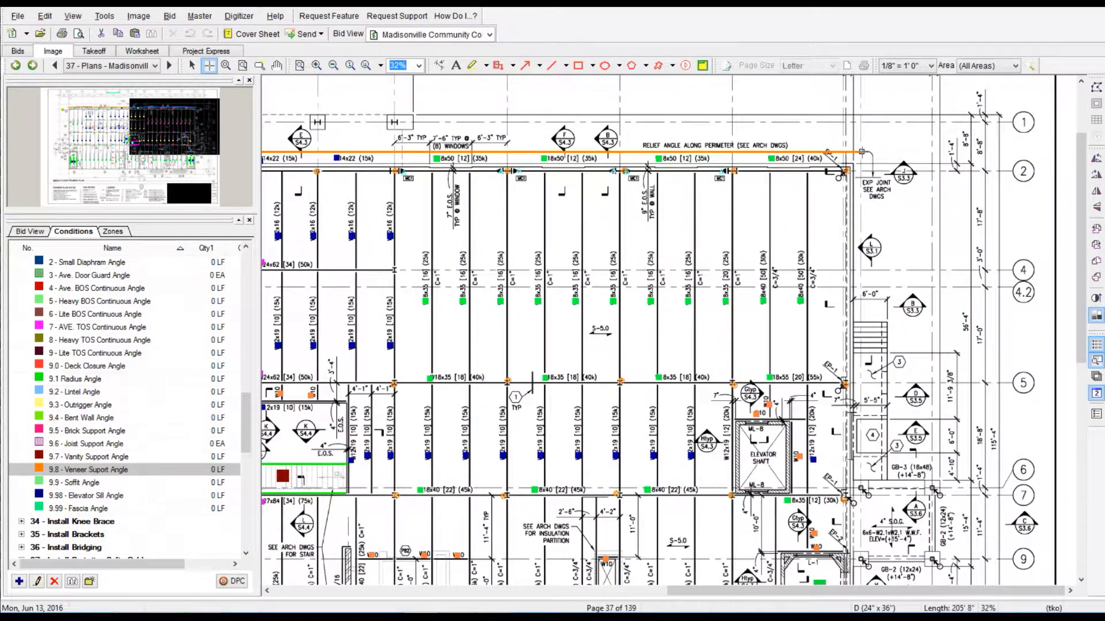
Open detail sheet S4.3 in the view window and locate the perimeter floor-edge section referenced on the plan.
left_click_drag(218, 131, 134, 130)
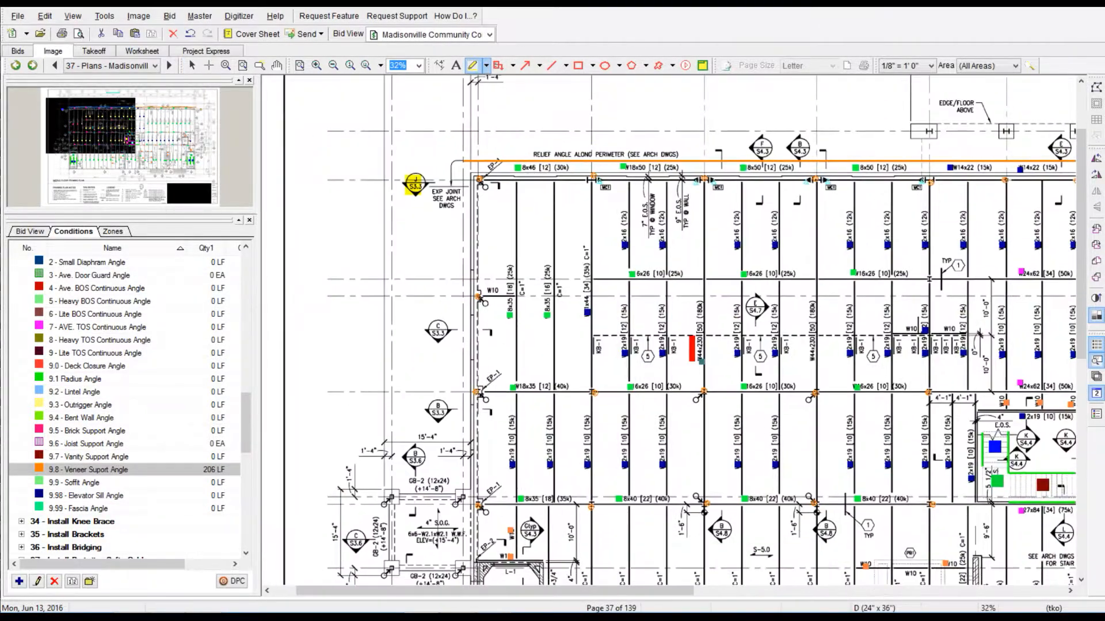
left_click(641, 139)
left_click(610, 200)
left_click(486, 138)
scroll(609, 301, "up", 4)
mouse_move(512, 301)
left_mouse_down()
mouse_move(558, 320)
mouse_move(556, 333)
mouse_move(556, 298)
left_mouse_up()
left_click_drag(363, 349, 371, 310)
mouse_move(534, 119)
left_mouse_down()
mouse_move(508, 235)
mouse_move(499, 200)
left_mouse_up()
left_click_drag(512, 248, 693, 575)
left_click_drag(768, 247, 637, 405)
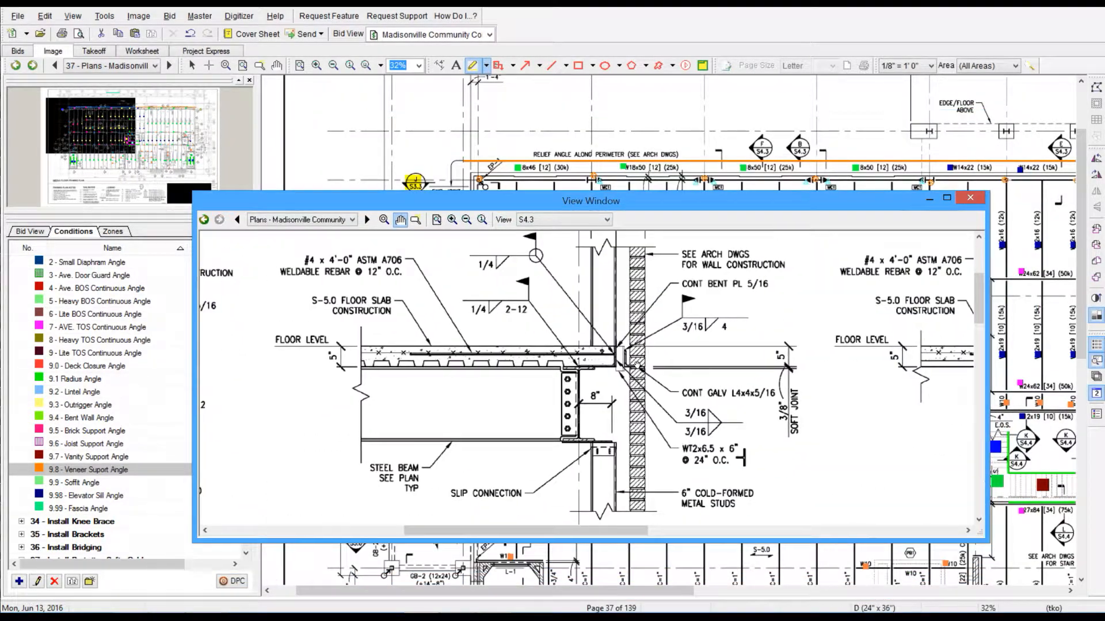
Examine the floor-edge sections on sheet S4.3 for the bent plate, galvanized angle and slip connection details.
left_click_drag(547, 474, 552, 440)
left_click_drag(610, 274, 607, 353)
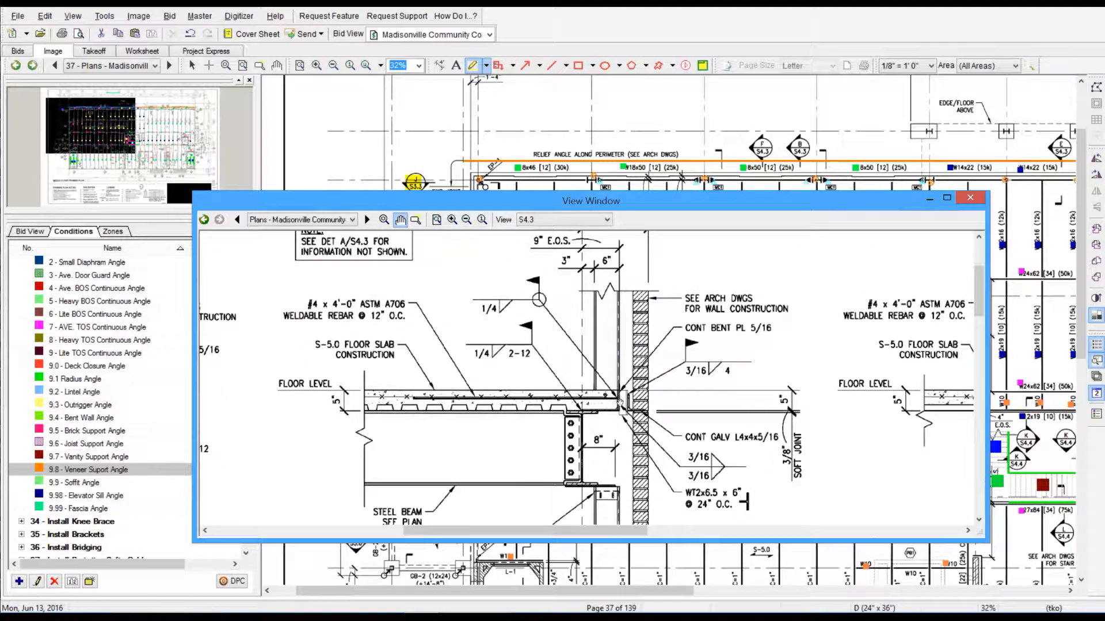
left_click_drag(296, 496, 365, 377)
left_click_drag(552, 495, 518, 265)
left_click_drag(650, 402, 508, 272)
left_click_drag(241, 490, 799, 397)
left_click_drag(393, 397, 470, 453)
Close the view window and highlight the S4.3 section markers along the plan's upper perimeter in yellow.
left_click(277, 67)
left_click_drag(805, 123, 330, 127)
mouse_move(633, 132)
left_mouse_down()
mouse_move(501, 119)
mouse_move(666, 127)
left_mouse_up()
left_click(971, 198)
left_click(472, 66)
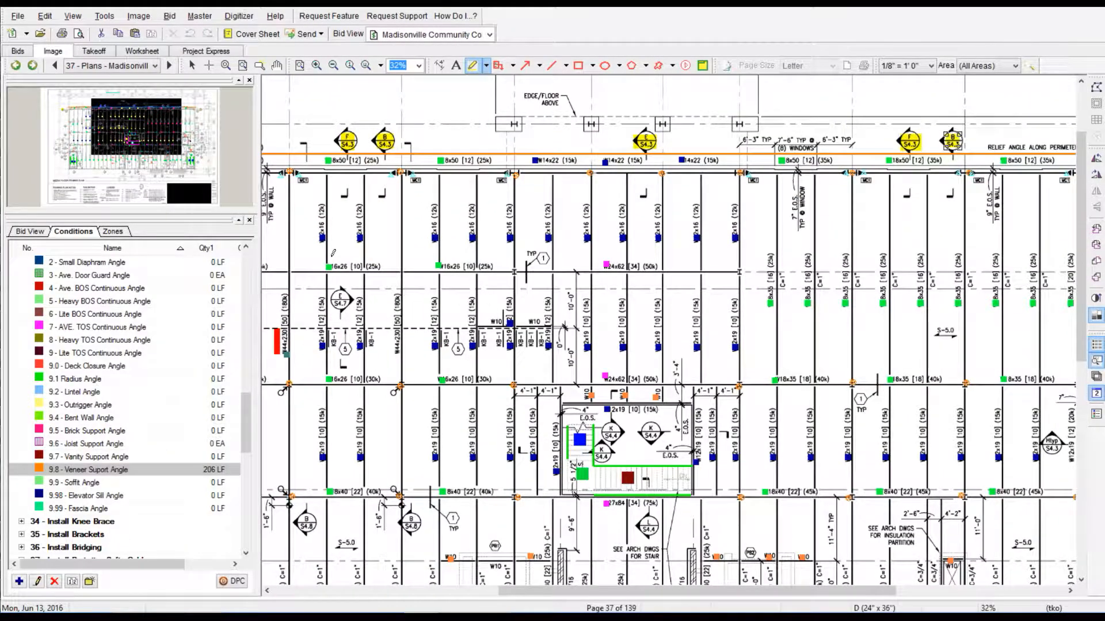
Trace the slab edge along the plan's upper perimeter as 1 - Install Edge Angle, about 202 ft long.
scroll(92, 326, "up", 2)
left_click(87, 327)
middle_click_drag(339, 213, 652, 254)
left_click(371, 211)
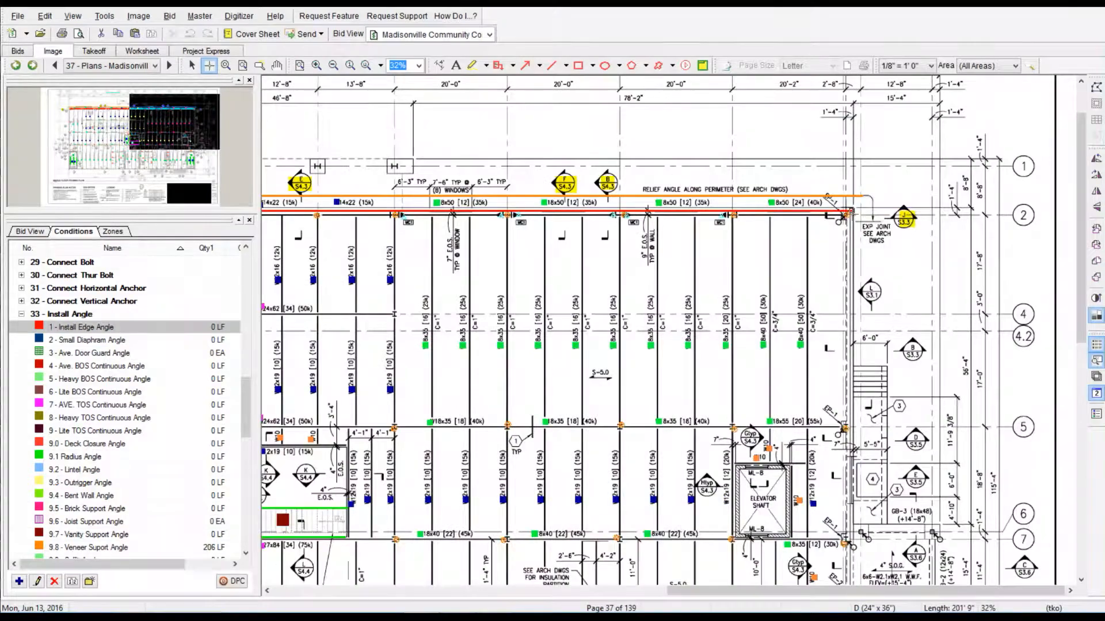
left_click(852, 211)
Check detail sheet S4.3 and the list of named detail sheets in the view window, and close it.
scroll(806, 297, "down", 3)
scroll(806, 296, "up", 1)
left_click(1096, 377)
left_click_drag(518, 185, 518, 318)
left_click(507, 338)
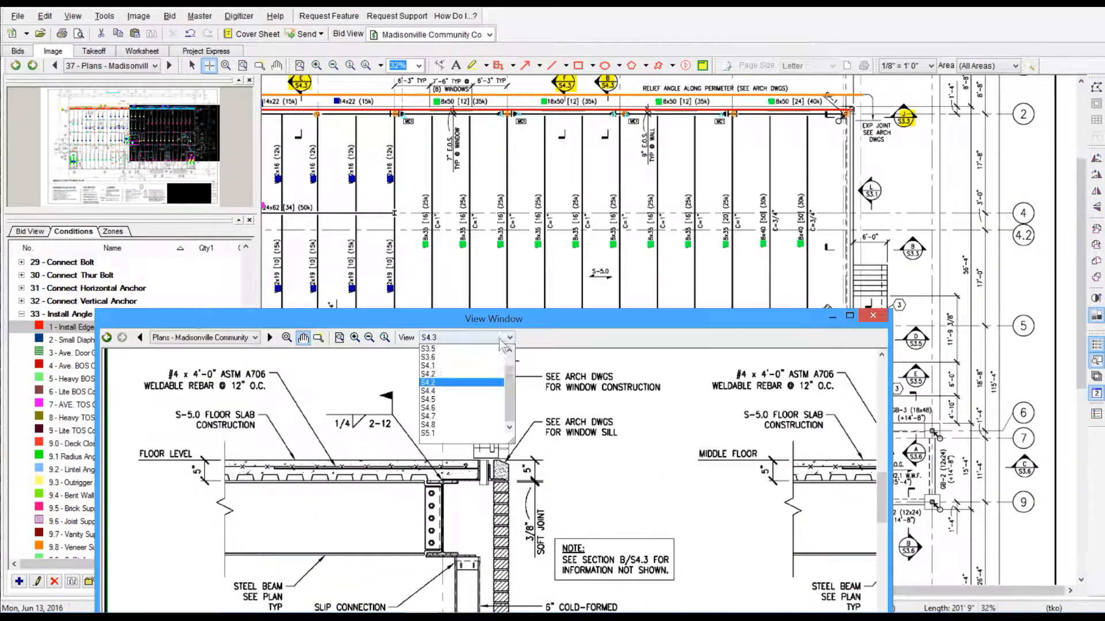
left_click(508, 338)
left_click_drag(783, 318, 717, 290)
left_click(808, 286)
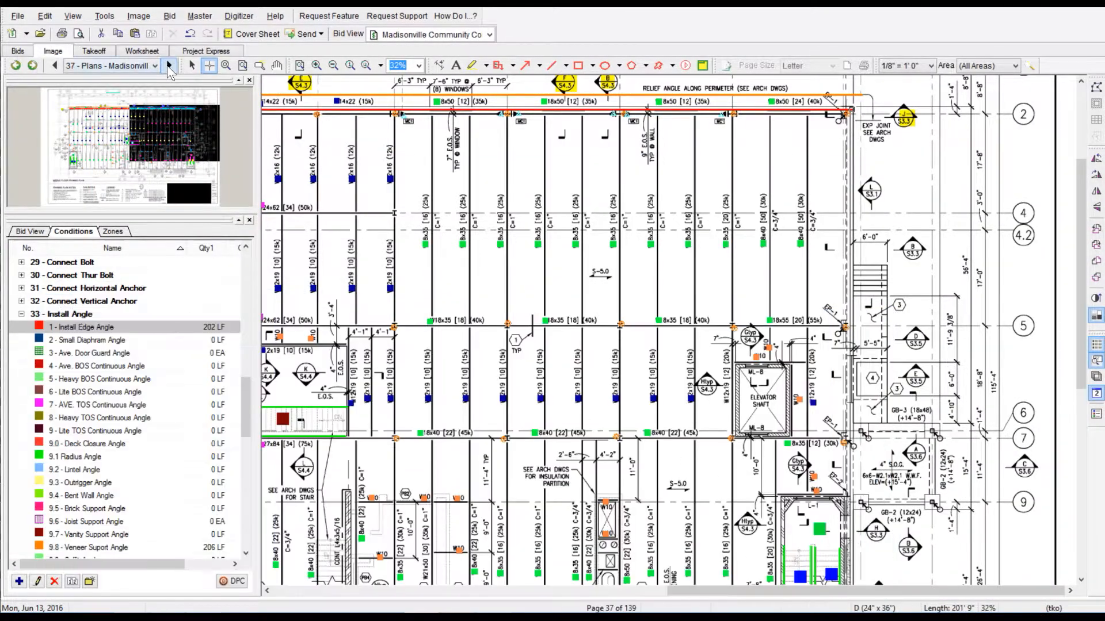
Create a named view S3.1 around the typical foundation details on page 41, and return to the plan on page 37.
left_click(169, 65)
left_click(169, 65)
left_click(169, 65)
left_click(169, 65)
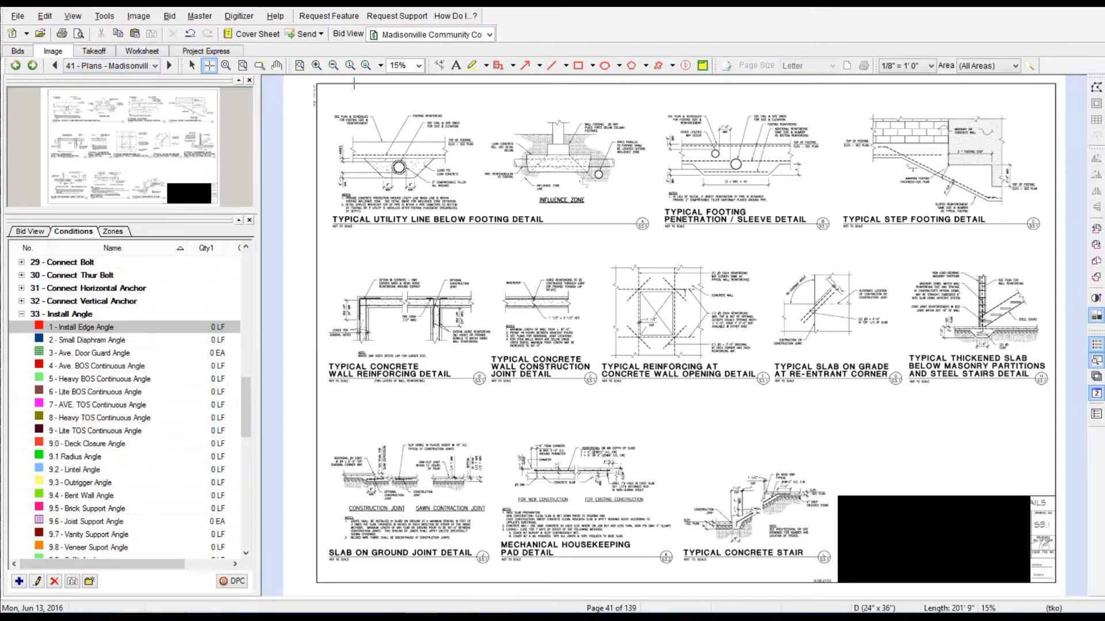
left_click(704, 66)
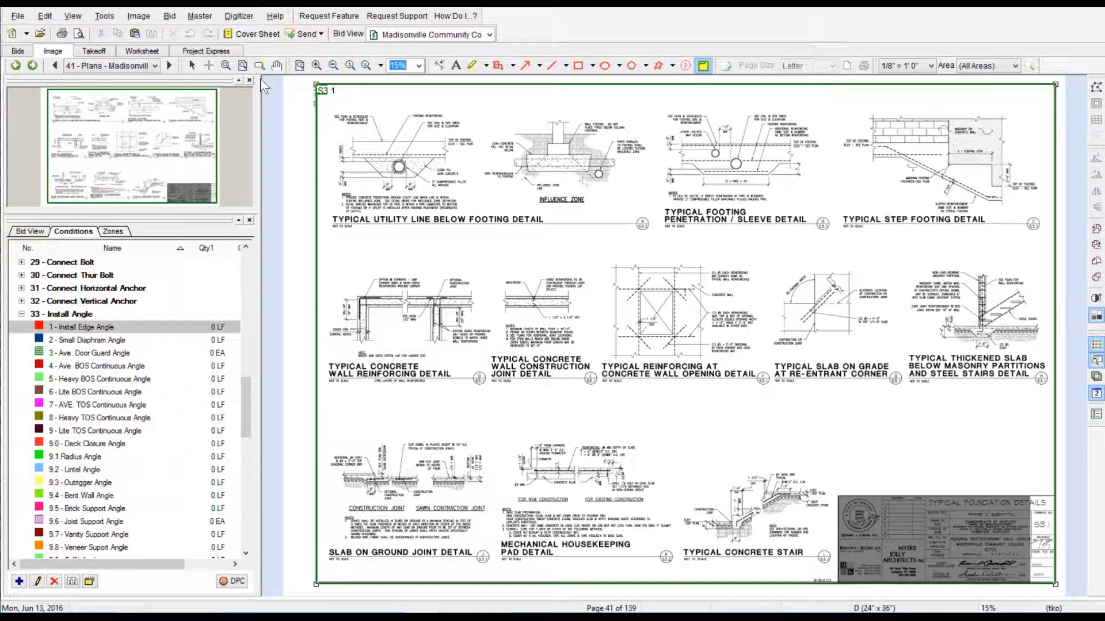
left_click(15, 65)
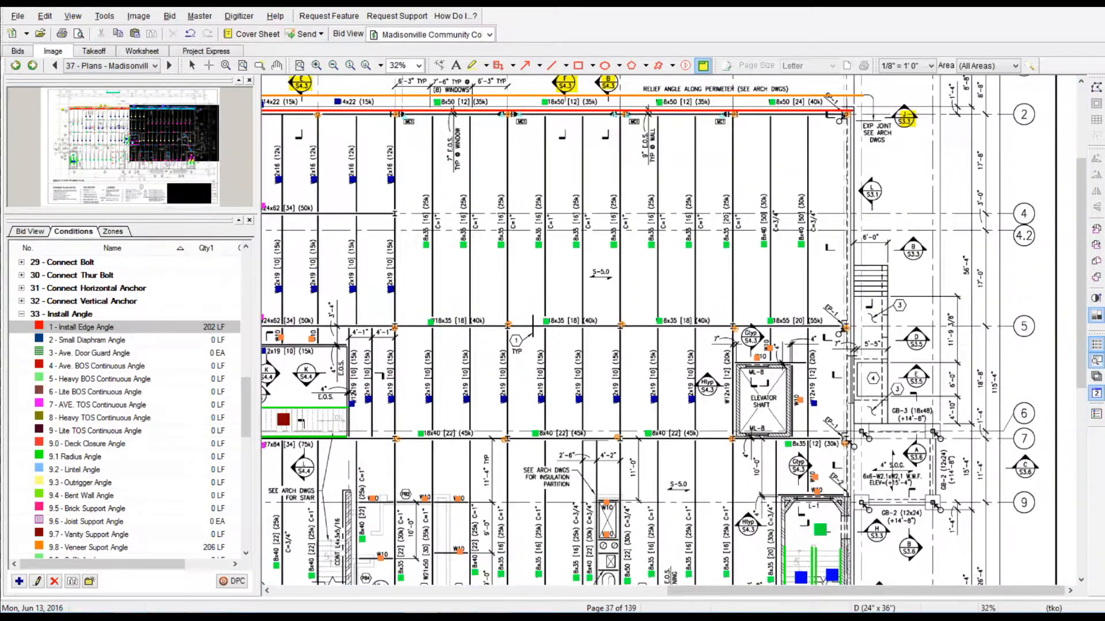
Examine sheet S3.1 in the view window and highlight the L/S3.1 section marker on the plan in yellow.
left_click(552, 204)
left_click(544, 258)
scroll(437, 377, "up", 4)
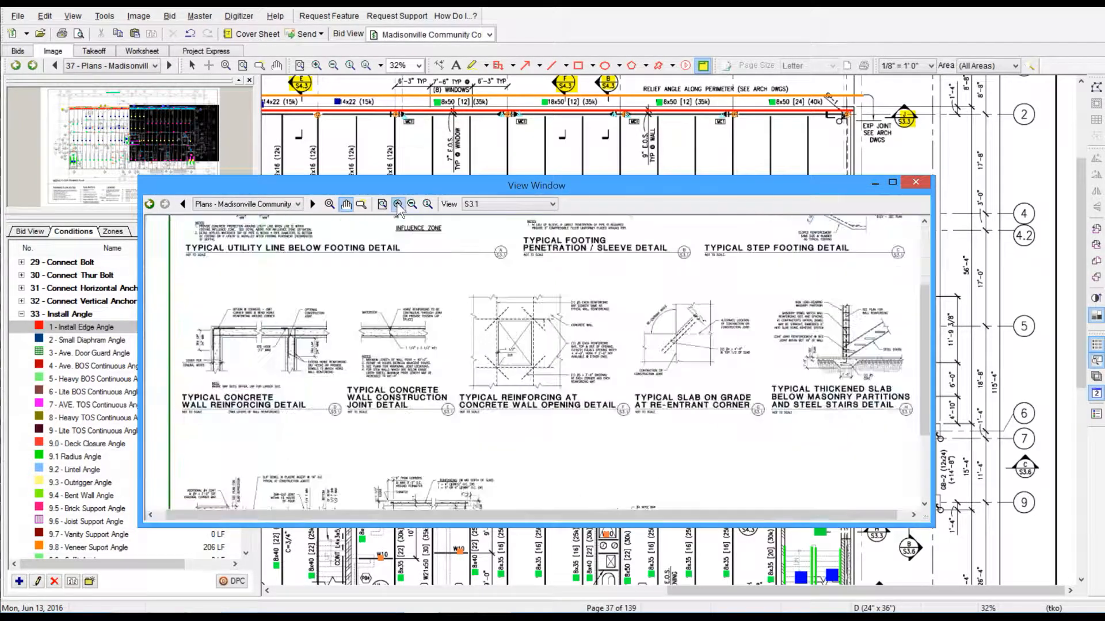
mouse_move(437, 376)
left_mouse_down()
mouse_move(480, 230)
mouse_move(236, 199)
mouse_move(316, 221)
left_mouse_up()
left_click_drag(693, 183, 1104, 138)
left_click_drag(863, 184, 884, 205)
left_click_drag(1104, 190, 581, 193)
Examine the middle-floor wall sections on sheet S3.3 and highlight the B/S3.3 marker beside the exterior stair.
left_click(378, 212)
left_click(341, 243)
scroll(305, 353, "up", 6)
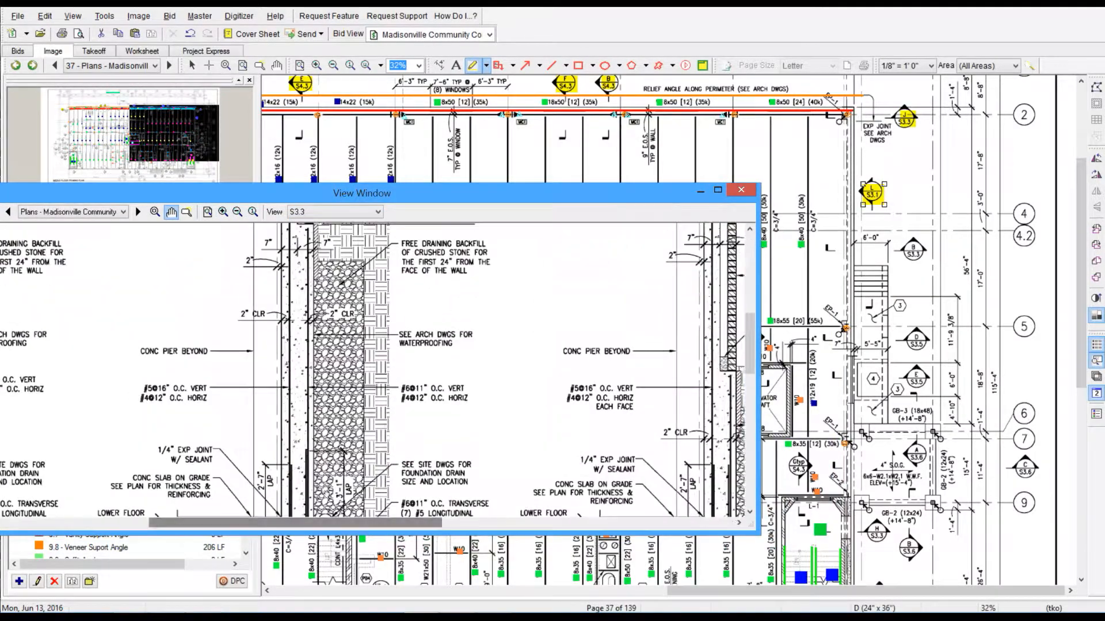
left_click_drag(305, 354, 311, 343)
mouse_move(410, 374)
left_mouse_down()
mouse_move(417, 118)
mouse_move(407, 378)
left_mouse_up()
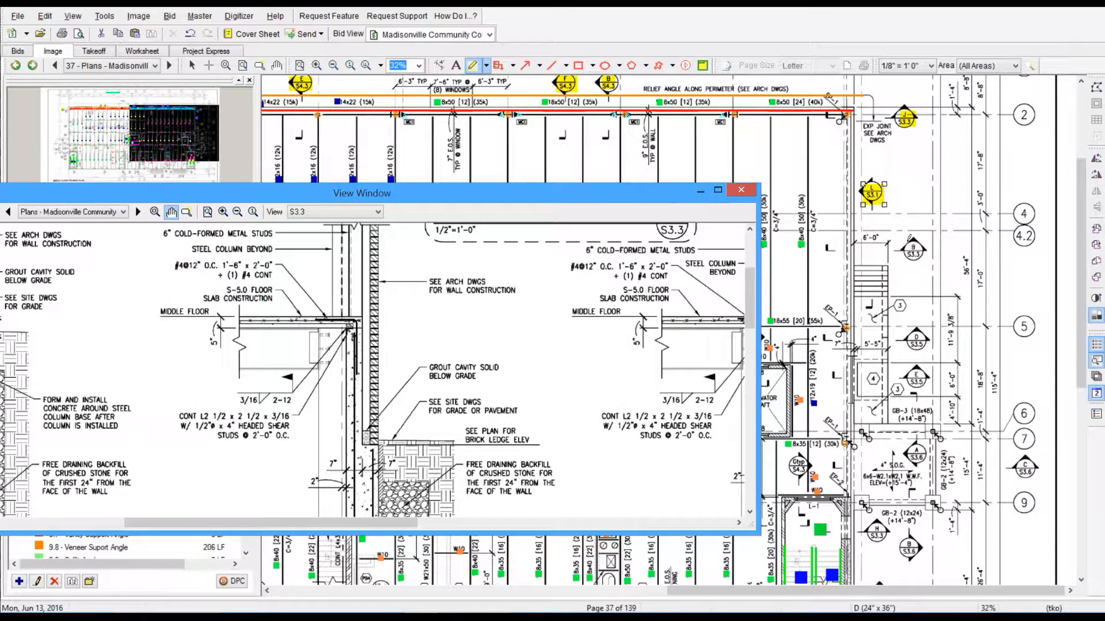
left_click_drag(907, 243, 927, 266)
Examine section D on sheet S3.5 in the view window and highlight the D/S3.5 marker on the plan.
left_click(378, 212)
left_click(357, 240)
left_click(316, 65)
left_click(317, 66)
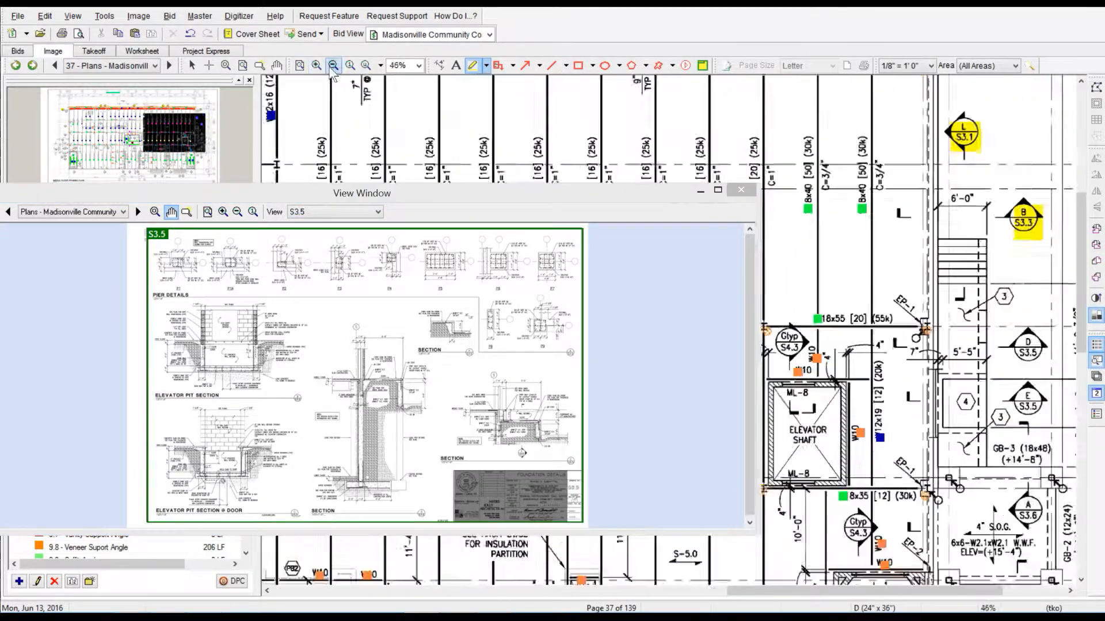
left_click(333, 65)
scroll(322, 276, "up", 6)
left_click_drag(489, 403, 382, 344)
left_click_drag(481, 509, 559, 308)
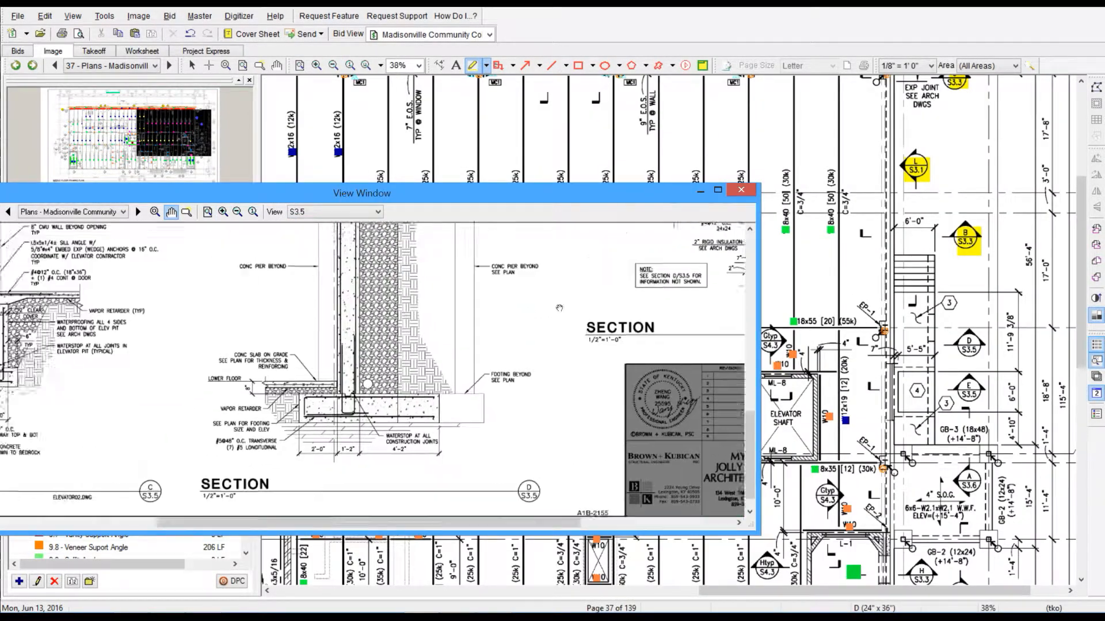
left_click_drag(495, 253, 566, 423)
left_click_drag(544, 227, 594, 337)
left_click_drag(501, 384, 513, 382)
left_click_drag(958, 335, 982, 358)
Examine section E on sheet S3.5 for its galvanized angles and highlight the E/S3.5 marker.
left_click_drag(518, 483, 477, 288)
left_click_drag(512, 455, 136, 511)
left_click_drag(714, 363, 723, 389)
left_click_drag(963, 380, 980, 406)
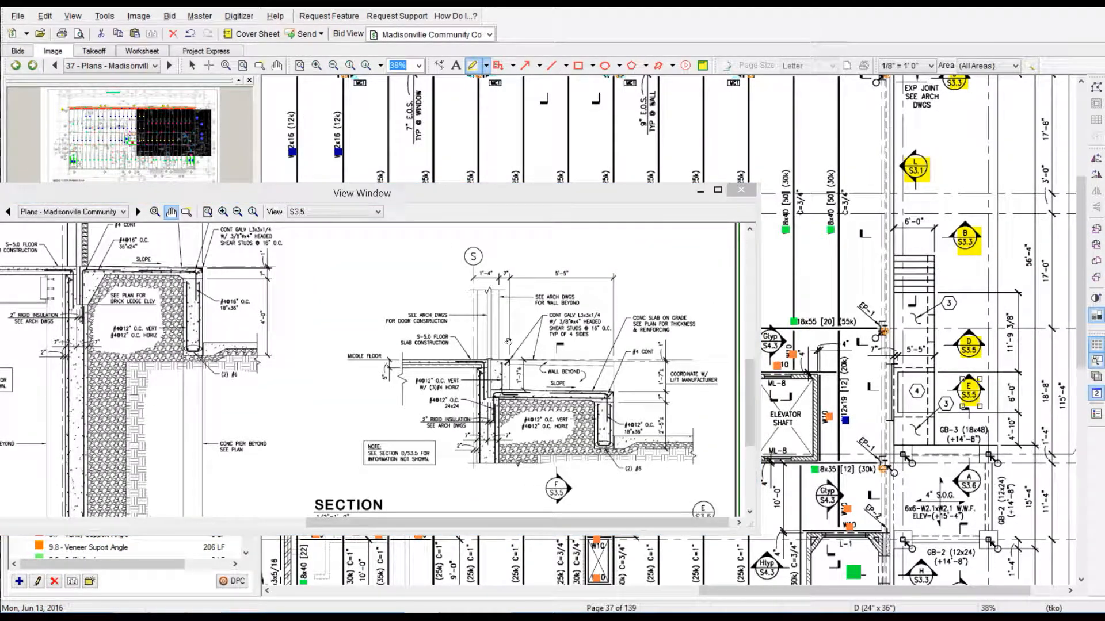
Examine the wall, window and door sections on sheet S3.6 and highlight the A/S3.6 marker.
left_click(357, 211)
left_click(342, 278)
left_click(225, 213)
left_click(225, 213)
left_click(225, 213)
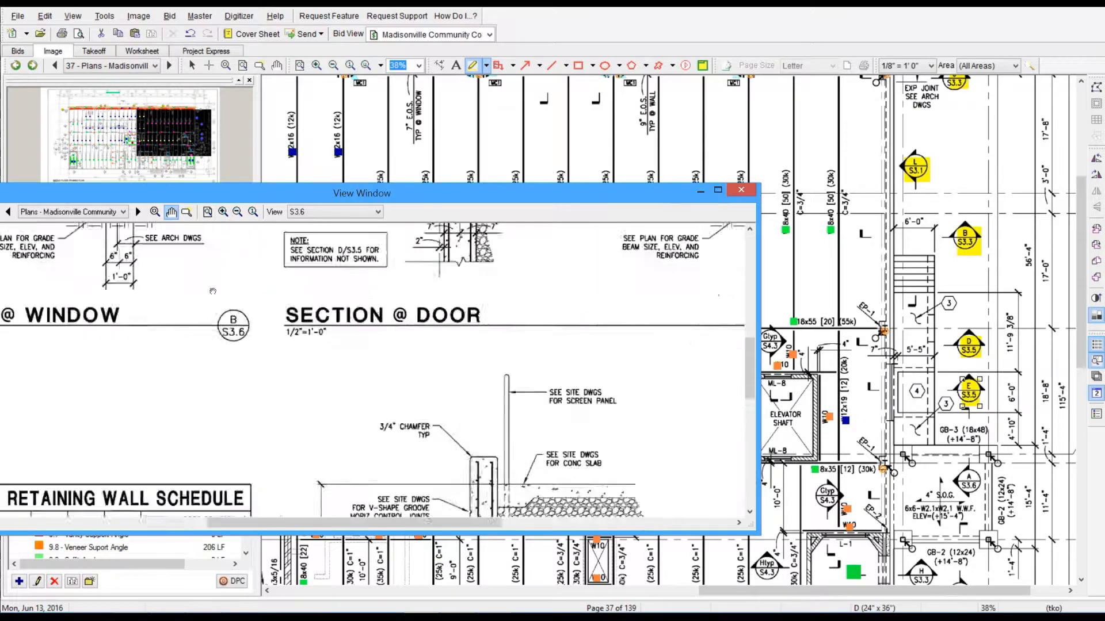
left_click_drag(213, 291, 501, 495)
left_click_drag(219, 247, 518, 460)
left_click_drag(477, 342, 477, 280)
left_click_drag(634, 190, 548, 161)
Examine the typical floor-edge details at the elevator and stair shafts on sheet S4.3, and close the view window.
left_click(290, 182)
left_click(275, 228)
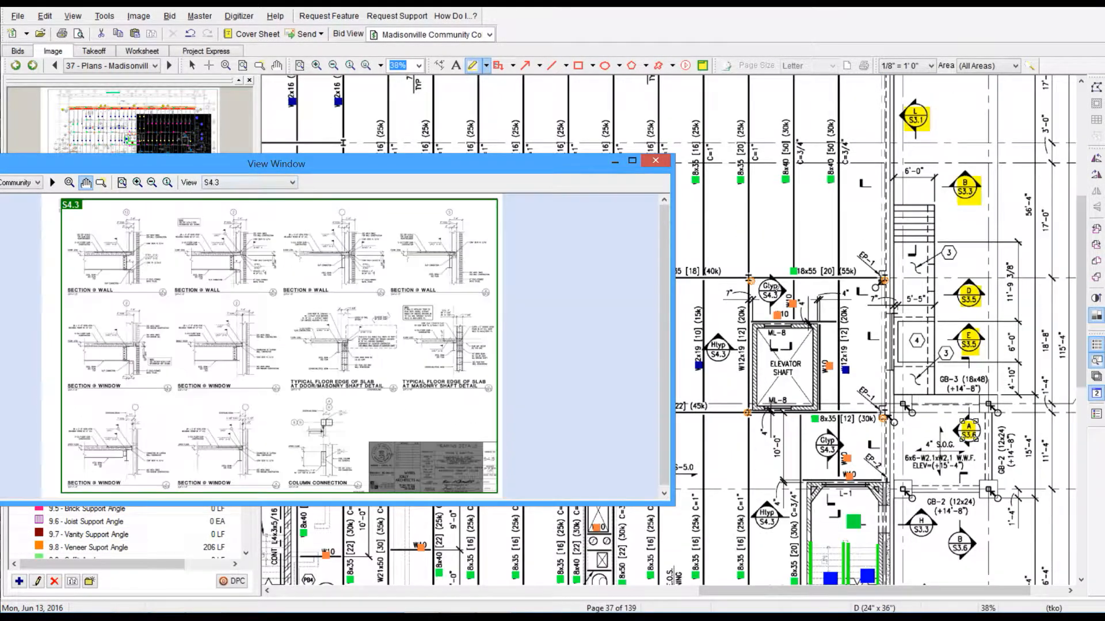
left_click(139, 180)
left_click(138, 180)
left_click(138, 181)
left_click_drag(604, 314, 376, 322)
scroll(426, 323, "up", 3)
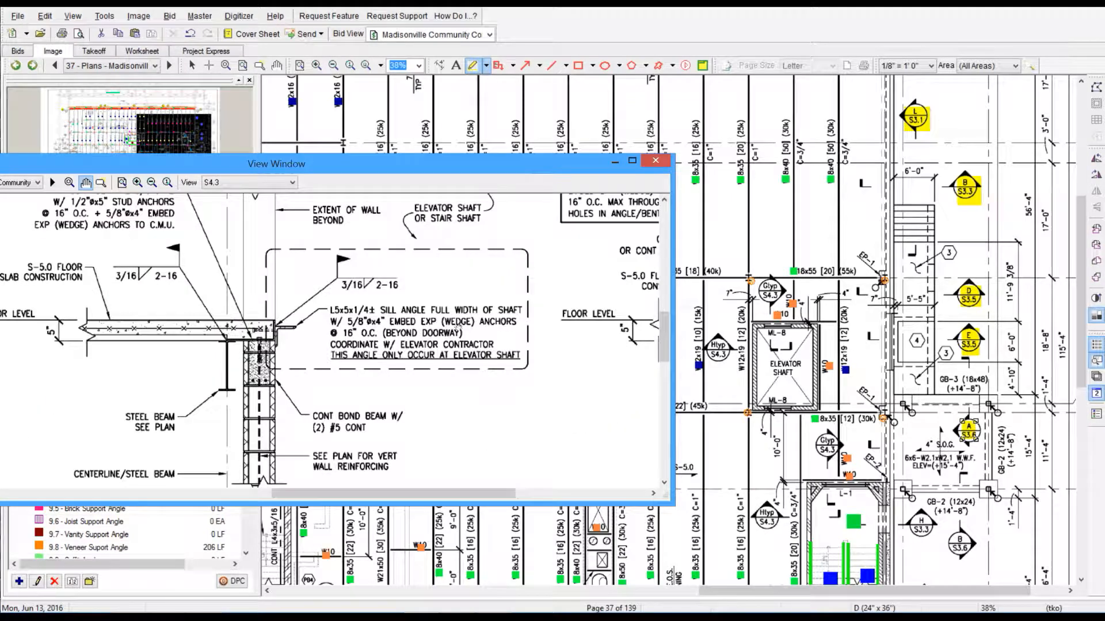
scroll(383, 373, "down", 3)
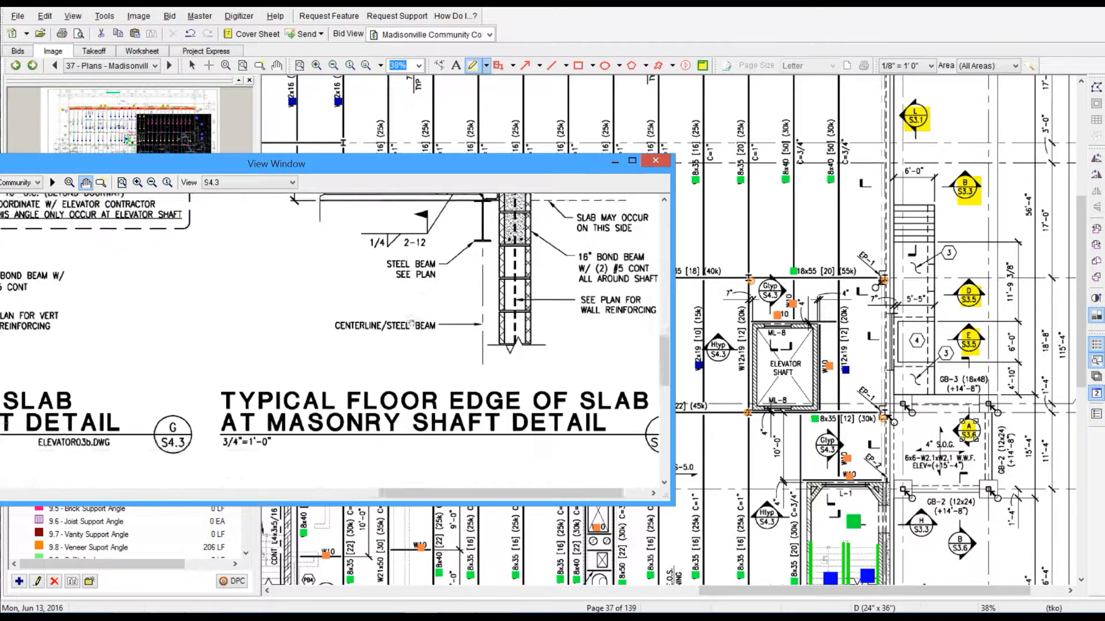
scroll(439, 348, "up", 3)
left_click(656, 160)
Trace 1 - Install Edge Angle around the elevator shaft's full perimeter, about 44 ft.
left_click(81, 327)
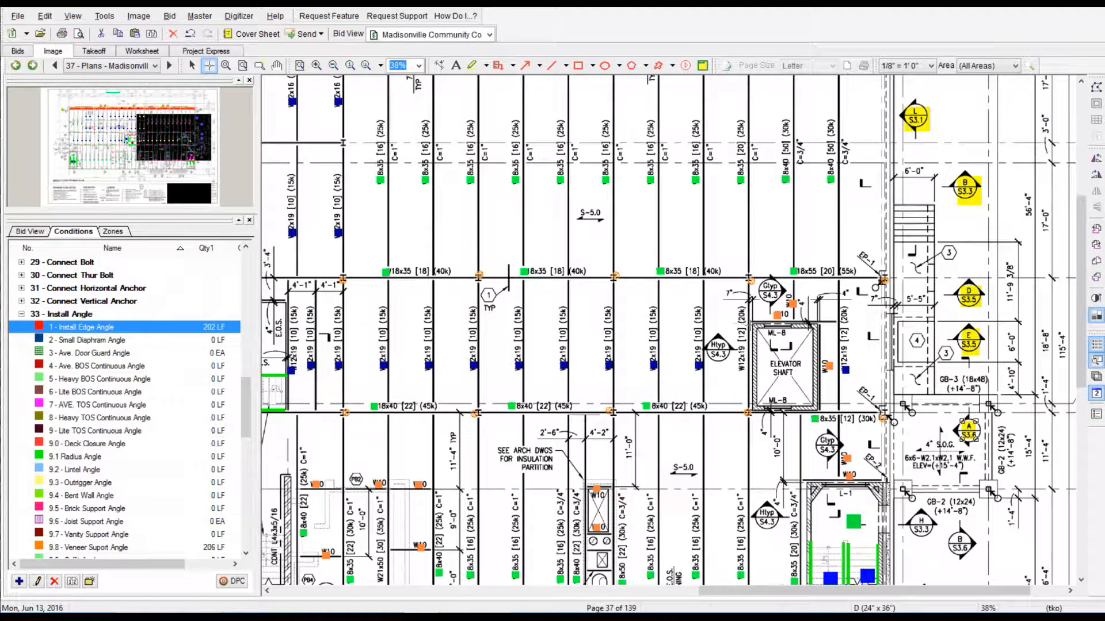
left_click(752, 326)
left_click(819, 326)
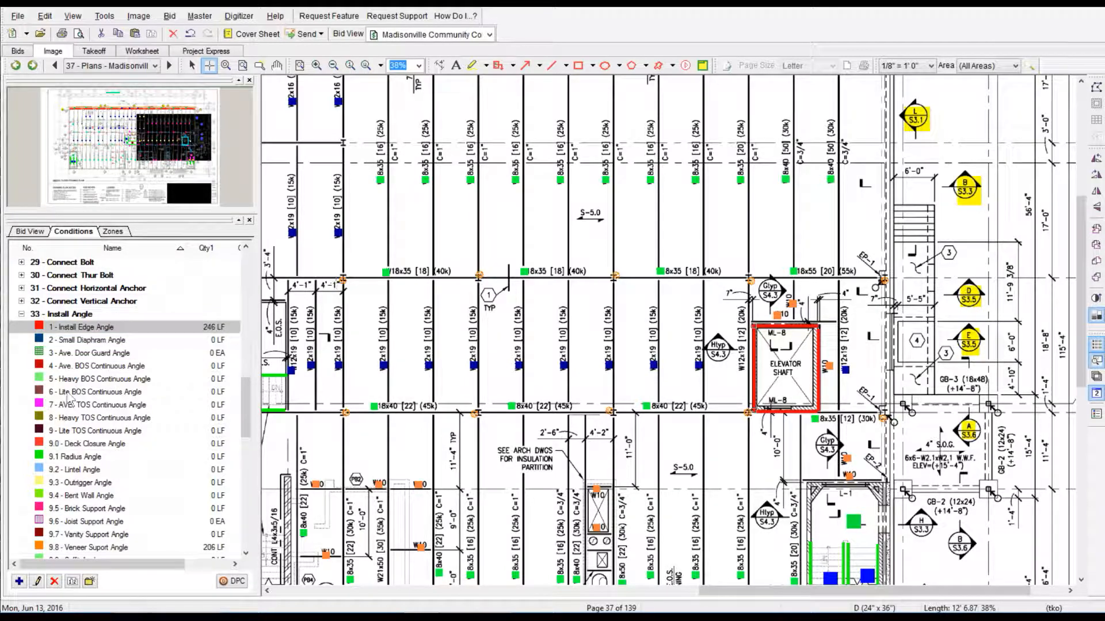
Trace 9.98 - Elevator Sill Angle along the elevator shaft's upper edge, about 9 ft, and highlight the nearby S4.3 markers.
scroll(149, 472, "down", 1)
left_click(115, 521)
left_click(756, 328)
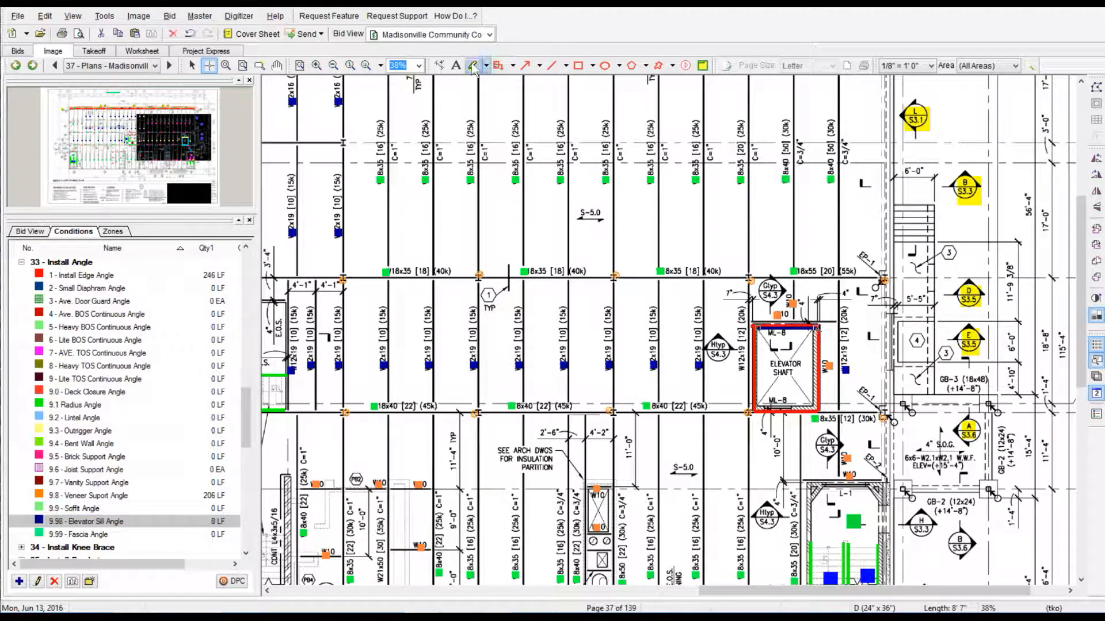
scroll(793, 350, "down", 3)
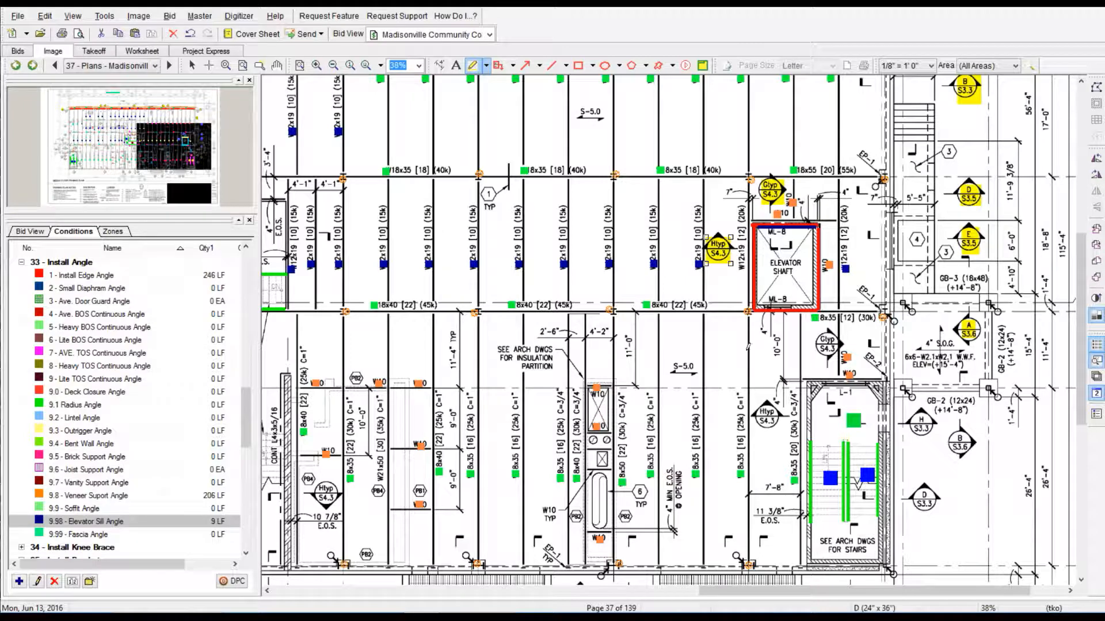
left_click_drag(836, 350, 837, 356)
Trace 9.98 - Elevator Sill Angle across the upper edge of the stair shaft, about 12 ft.
left_click(161, 522)
left_click(808, 386)
left_click(887, 386)
Trace 1 - Install Edge Angle along the upper and left sides of the stair shaft, about 38 ft.
left_click(89, 275)
left_click(888, 388)
double_click(809, 567)
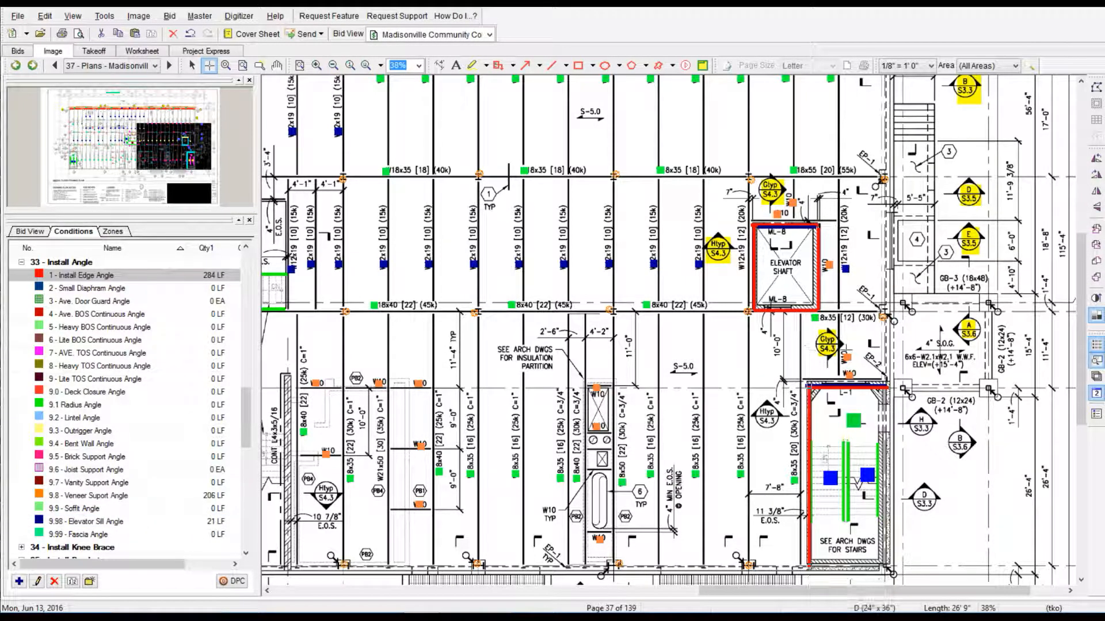
Check the sill angle note on sheet S4.3 and delete the sill angle from the stair shaft's upper edge.
left_click(715, 248)
mouse_move(493, 385)
left_mouse_down()
mouse_move(656, 276)
mouse_move(652, 340)
left_mouse_up()
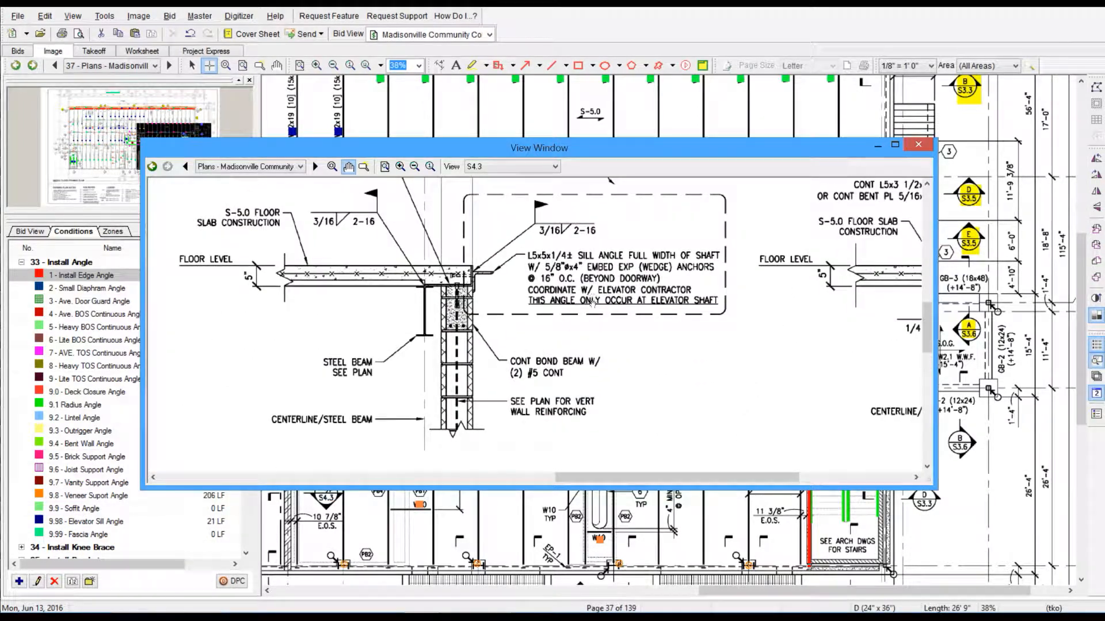
left_click(600, 94)
left_click(828, 384)
key("Delete")
left_click_drag(809, 388, 810, 374)
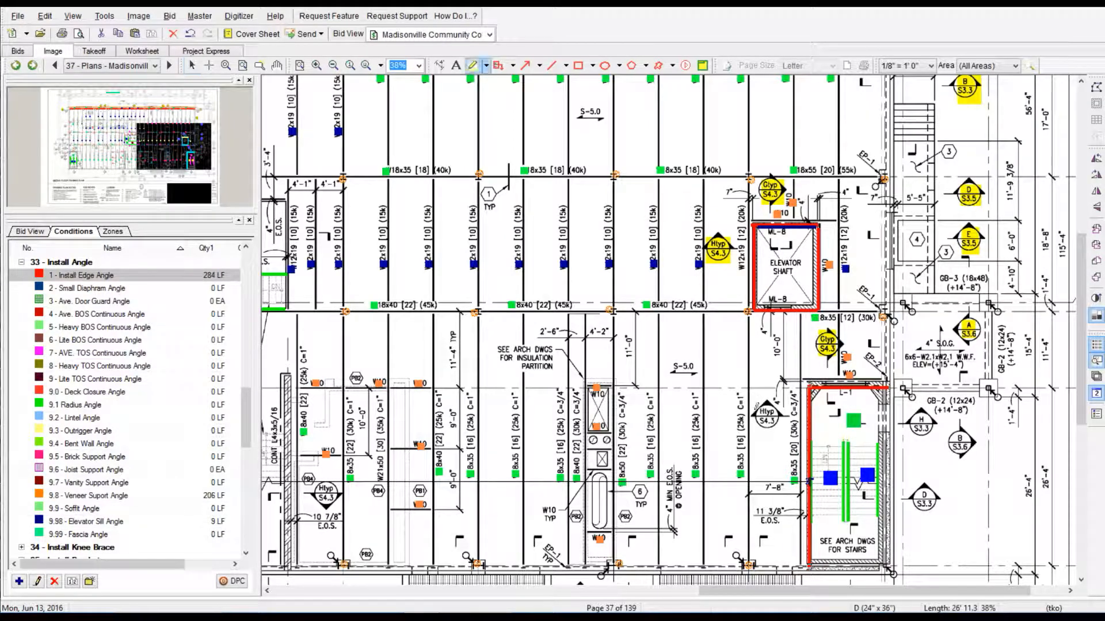
Examine the sections on sheet S3.3 and highlight the Htyp/S4.3, D/S3.3 and H/S3.3 markers around the stair shaft.
left_click_drag(757, 406, 777, 426)
left_click(451, 117)
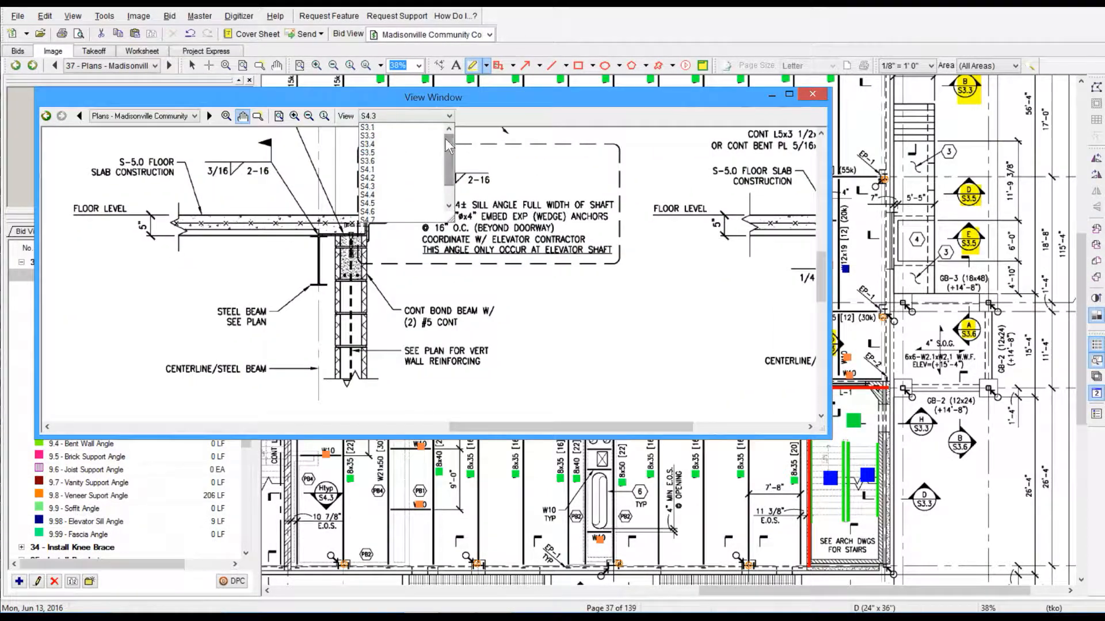
left_click(368, 136)
left_click(294, 116)
left_click(294, 117)
left_click_drag(645, 156, 351, 403)
left_click_drag(633, 103, 508, 121)
left_click_drag(914, 488, 938, 513)
left_click_drag(370, 310, 377, 309)
left_click_drag(911, 413, 919, 418)
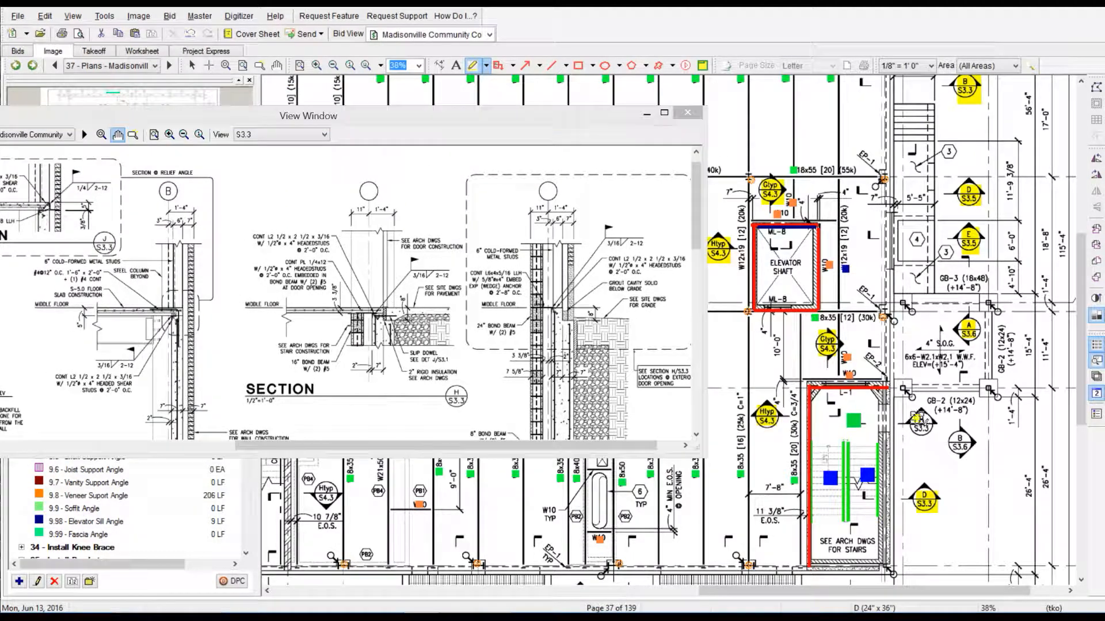
Examine the window and door sections on sheet S3.6 and highlight the B/S3.6 marker and the D/S3.3 marker below the stair shaft.
left_click(305, 134)
left_click(281, 175)
left_click(170, 135)
left_click(170, 135)
left_click_drag(288, 231, 414, 409)
left_click_drag(953, 429, 974, 458)
left_click_drag(546, 113, 631, 54)
scroll(895, 431, "down", 2)
left_click_drag(838, 494, 863, 514)
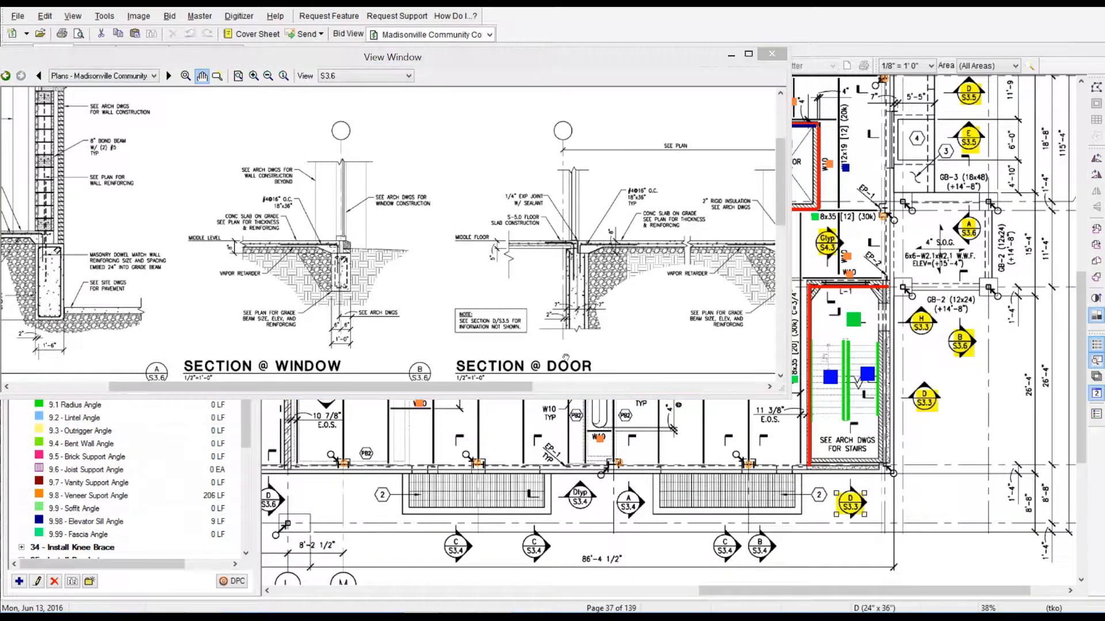
Examine the steel grate and angle sections on sheet S3.4, and highlight the S3.4 markers along the plan's lower perimeter.
left_click(403, 76)
scroll(368, 129, "up", 1)
left_click(362, 97)
left_click(254, 76)
left_click(254, 76)
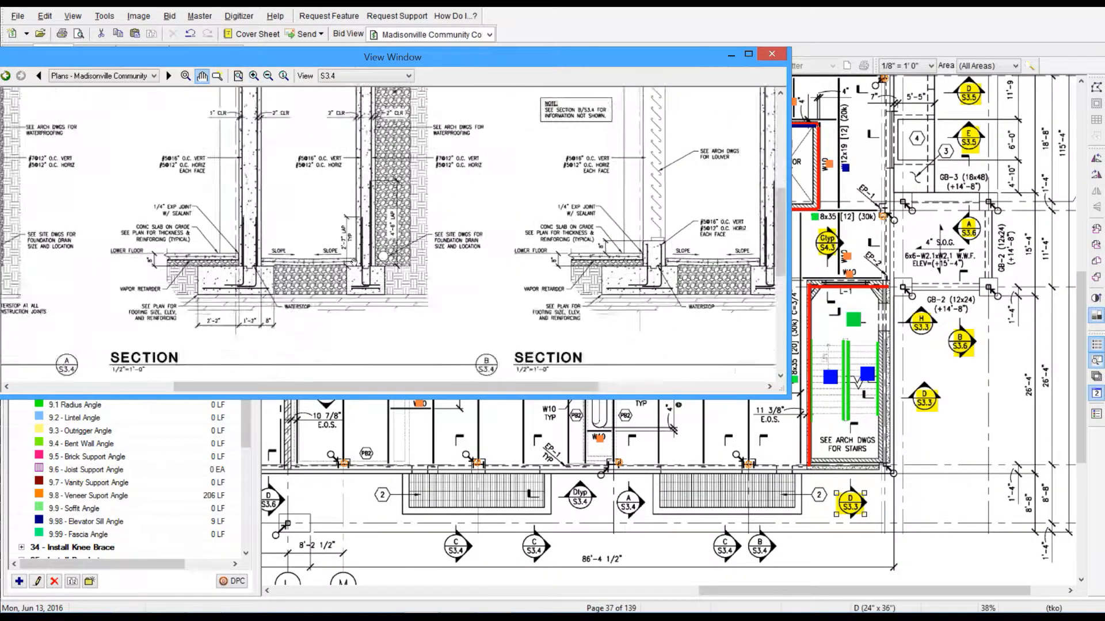
left_click_drag(346, 98, 365, 213)
left_click_drag(454, 276, 218, 99)
left_click_drag(414, 113, 393, 314)
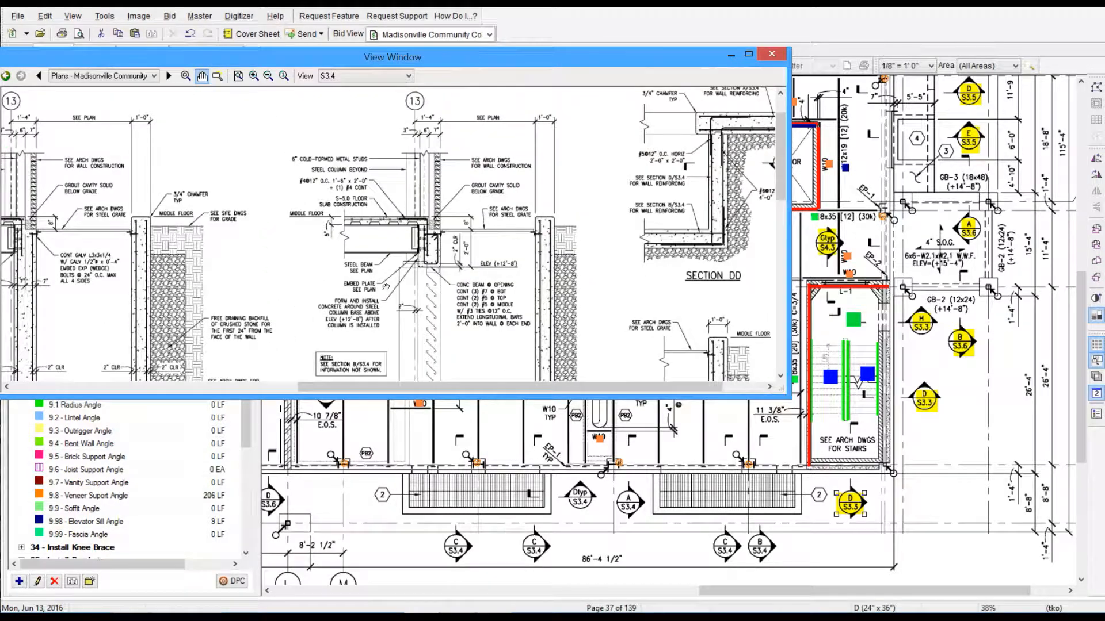
mouse_move(527, 56)
left_mouse_down()
mouse_move(509, 47)
mouse_move(571, 55)
left_mouse_up()
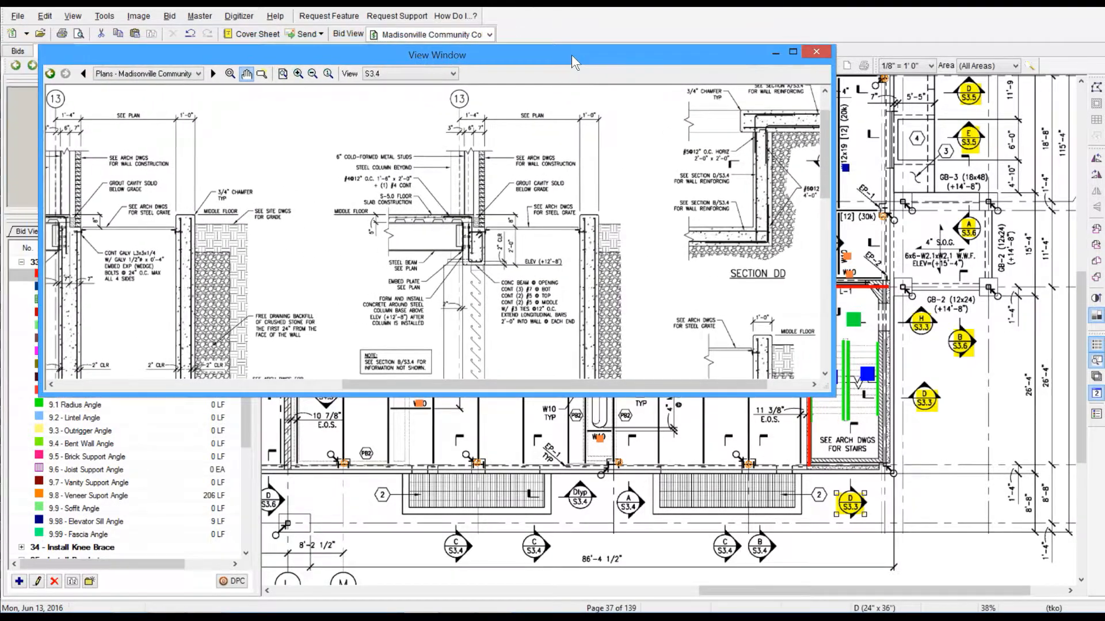
left_click_drag(601, 322, 527, 149)
mouse_move(526, 366)
left_mouse_down()
mouse_move(526, 247)
mouse_move(531, 381)
left_mouse_up()
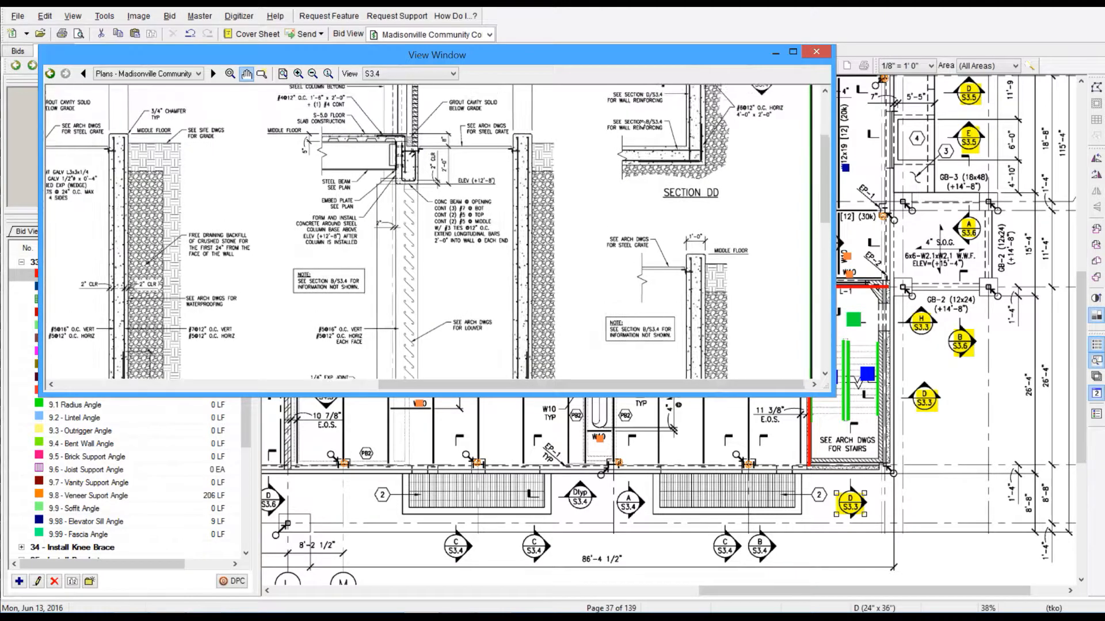
left_click(816, 52)
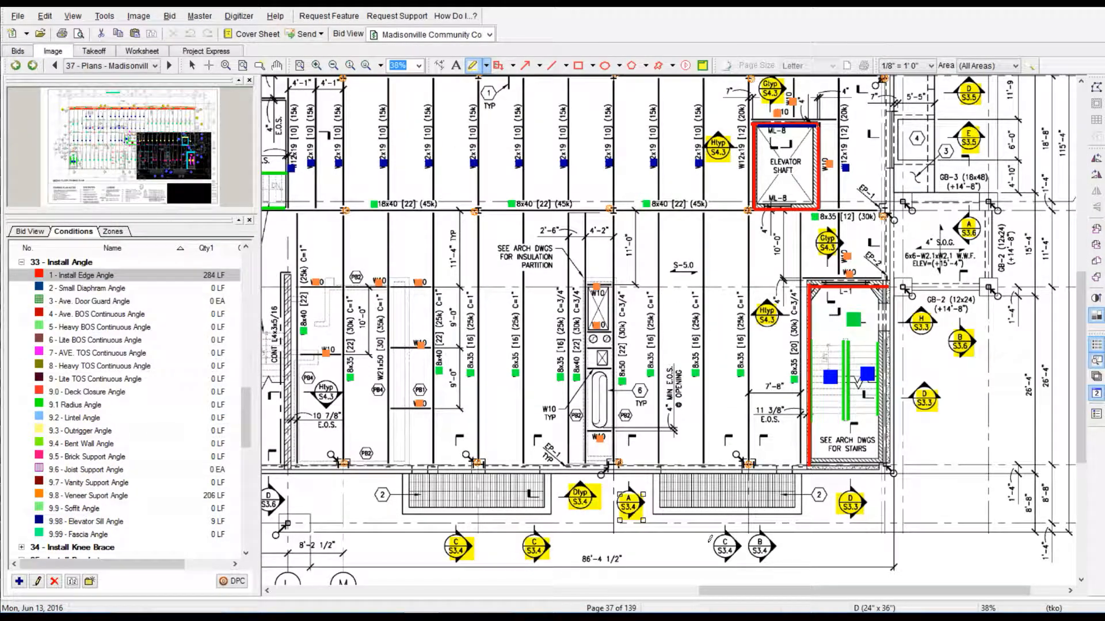
Trace 1 - Install Edge Angle around the left grated areaway and copy the outline to the right areaway.
left_click(410, 476)
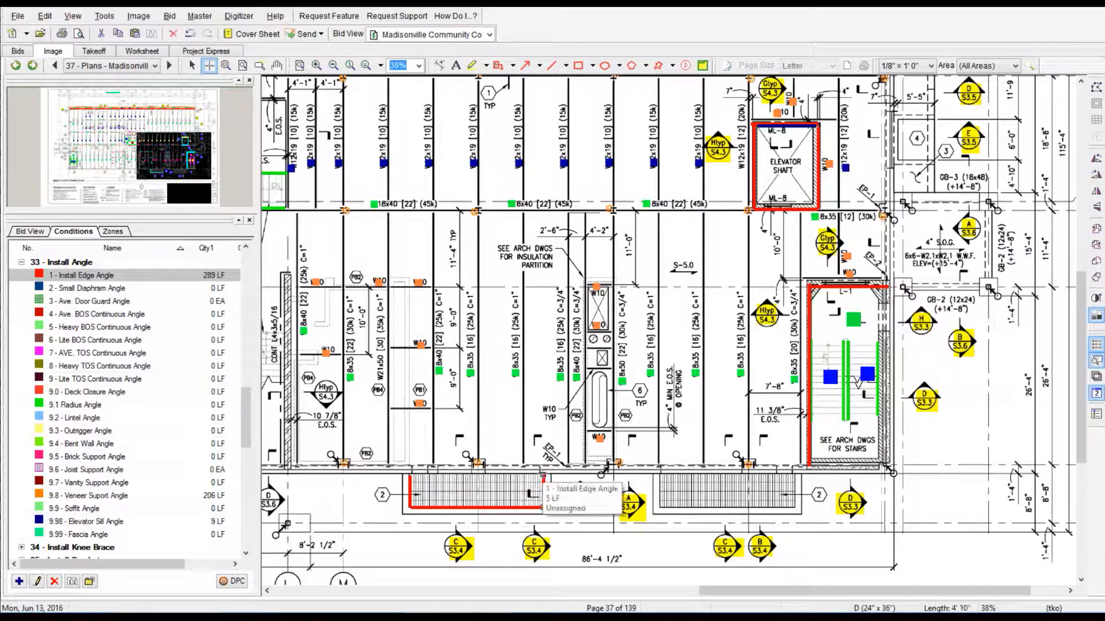
left_click_drag(403, 467, 724, 472)
key("ctrl+c")
key("ctrl+v")
left_click(629, 335)
left_click(566, 494)
Cover both areaways with 1 - Grating areas, about 202 SF in total.
left_click_drag(246, 411, 244, 500)
left_click(86, 418)
mouse_move(410, 475)
left_mouse_down()
mouse_move(470, 502)
mouse_move(544, 508)
left_mouse_up()
left_click_drag(660, 473, 796, 508)
Count the joists meeting the plan's lower perimeter as 9 - Ave. Stabilizer Tab.
left_click(85, 509)
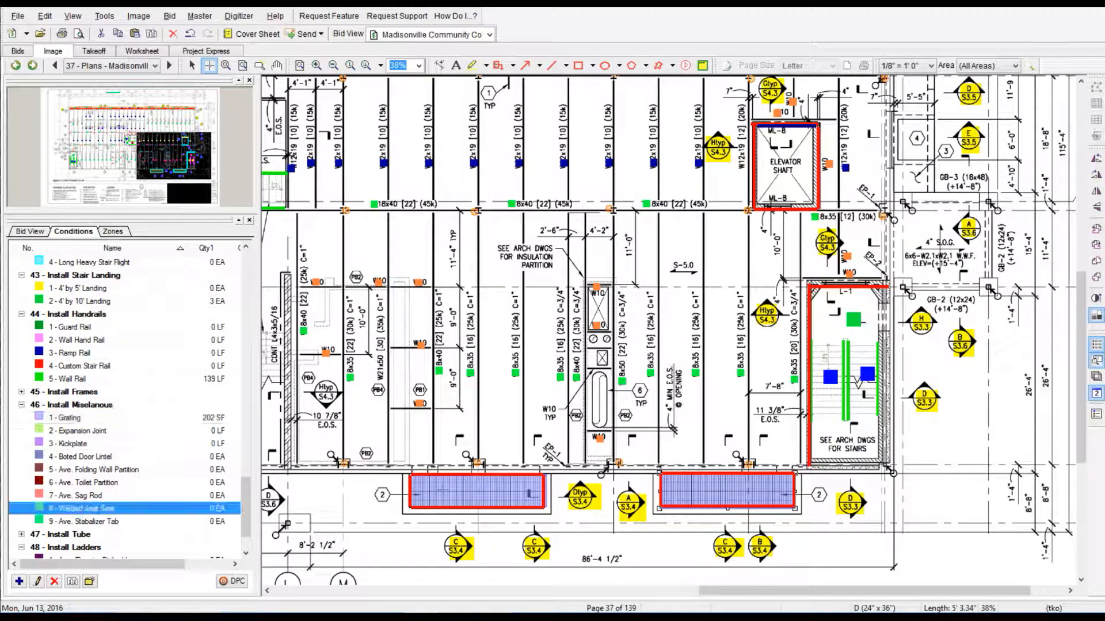
left_click(194, 520)
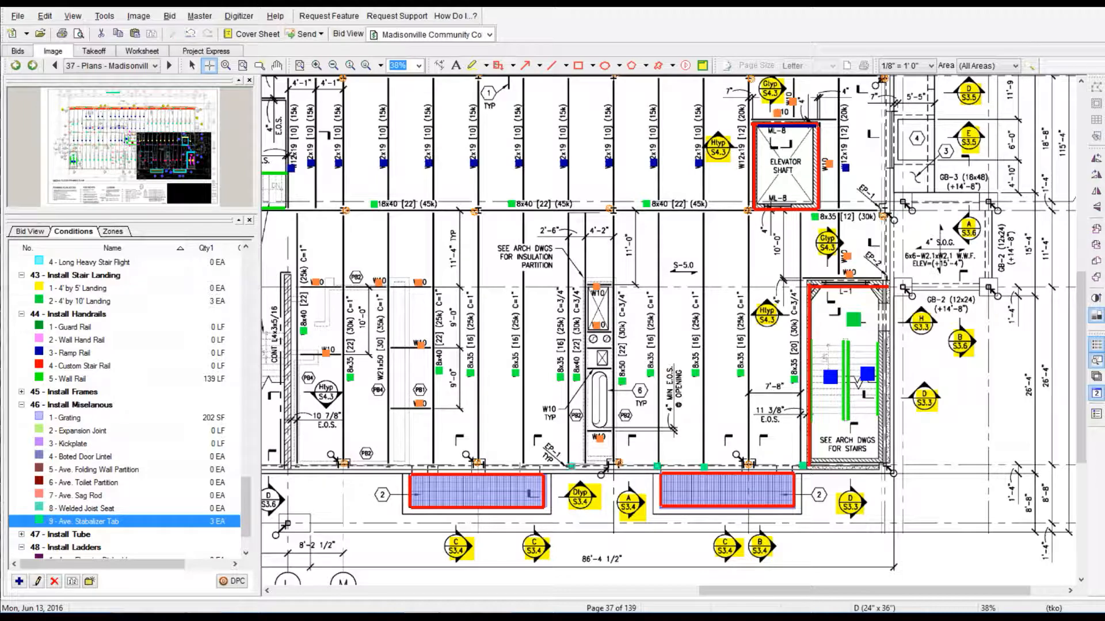
left_click_drag(726, 591, 589, 590)
left_click(635, 463)
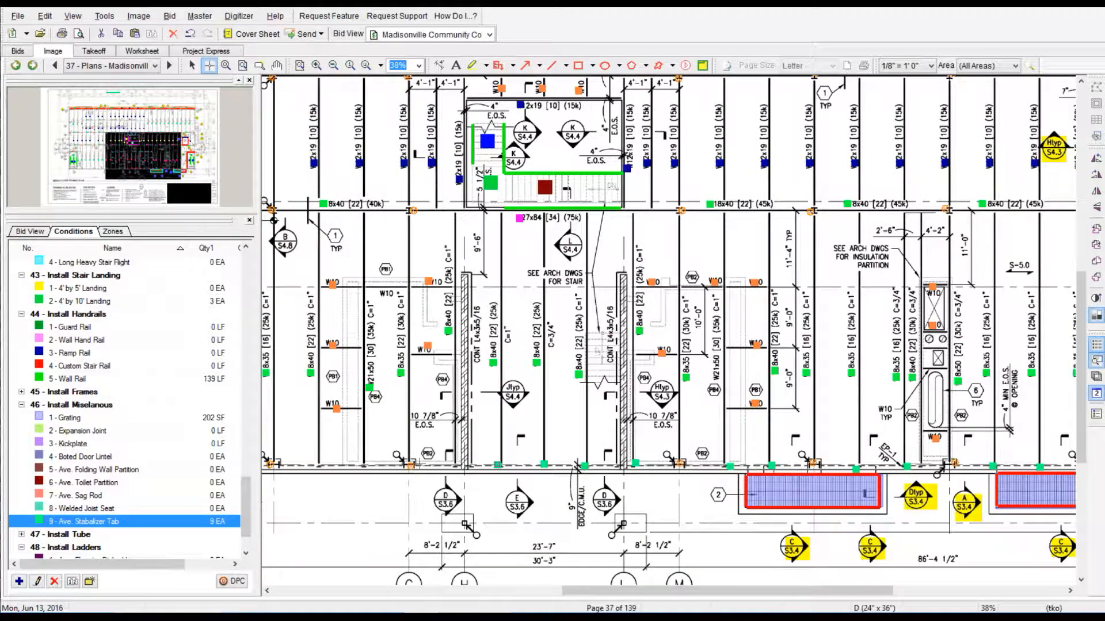
left_click_drag(674, 590, 476, 591)
left_click(471, 476)
Trace 1 - Install Edge Angle along the plan's lower perimeter and around the W10-framed floor openings.
left_click_drag(431, 466, 987, 465)
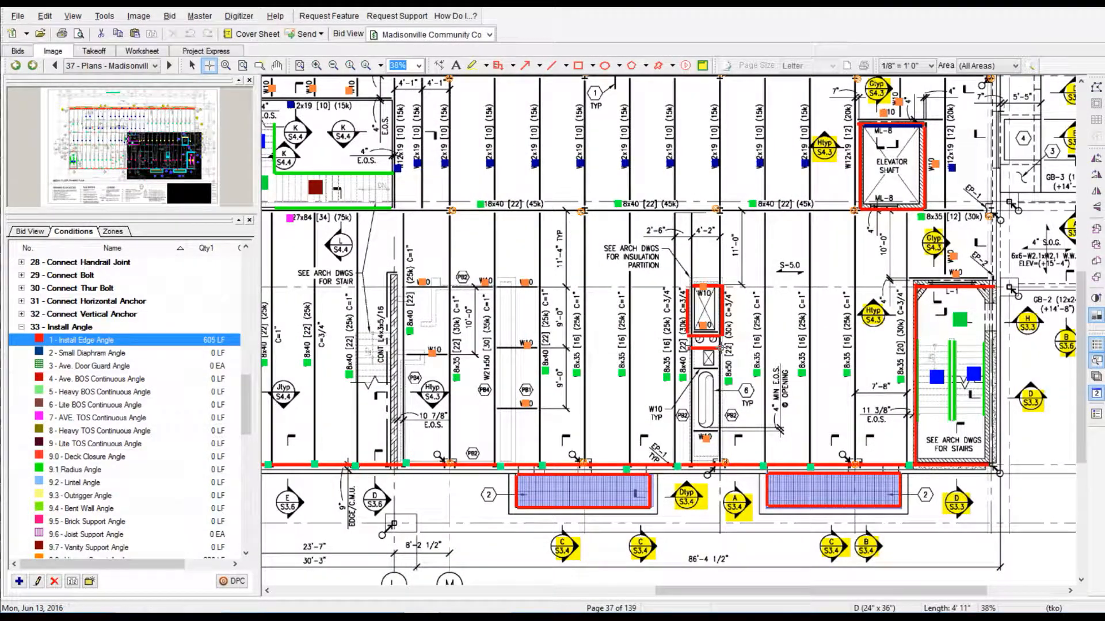
left_click_drag(691, 352, 692, 350)
left_click_drag(723, 591, 525, 588)
Examine the typical floor-edge details G and H at the masonry shafts on sheet S4.3 in the view window.
key("alt+Tab")
left_click(444, 104)
left_click(378, 211)
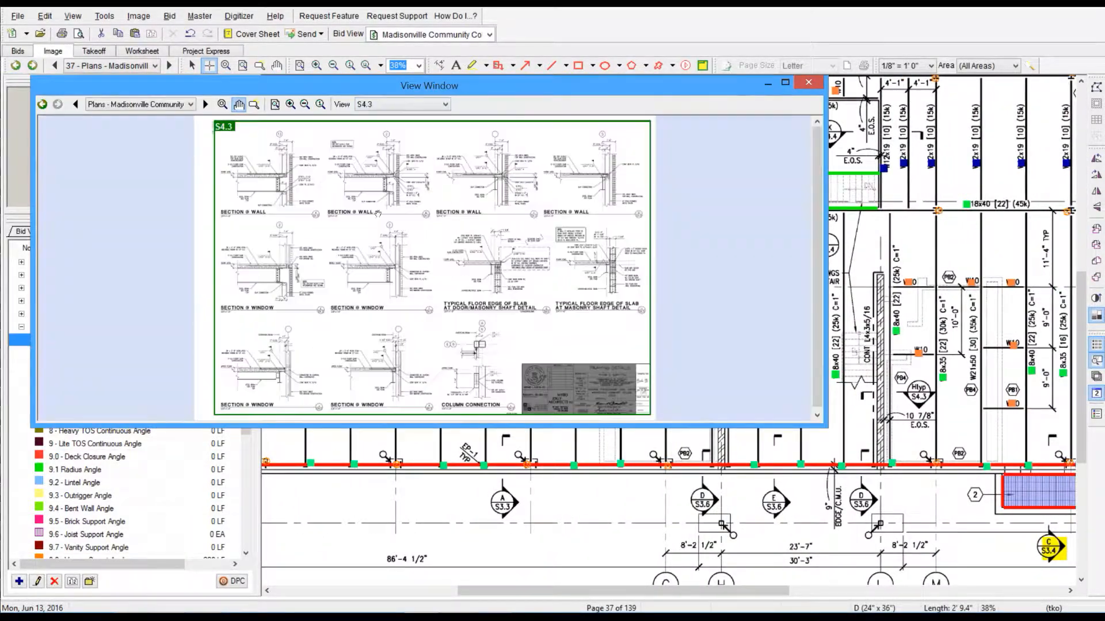
left_click(291, 105)
left_click(291, 105)
left_click_drag(461, 225, 230, 378)
left_click_drag(684, 185, 678, 235)
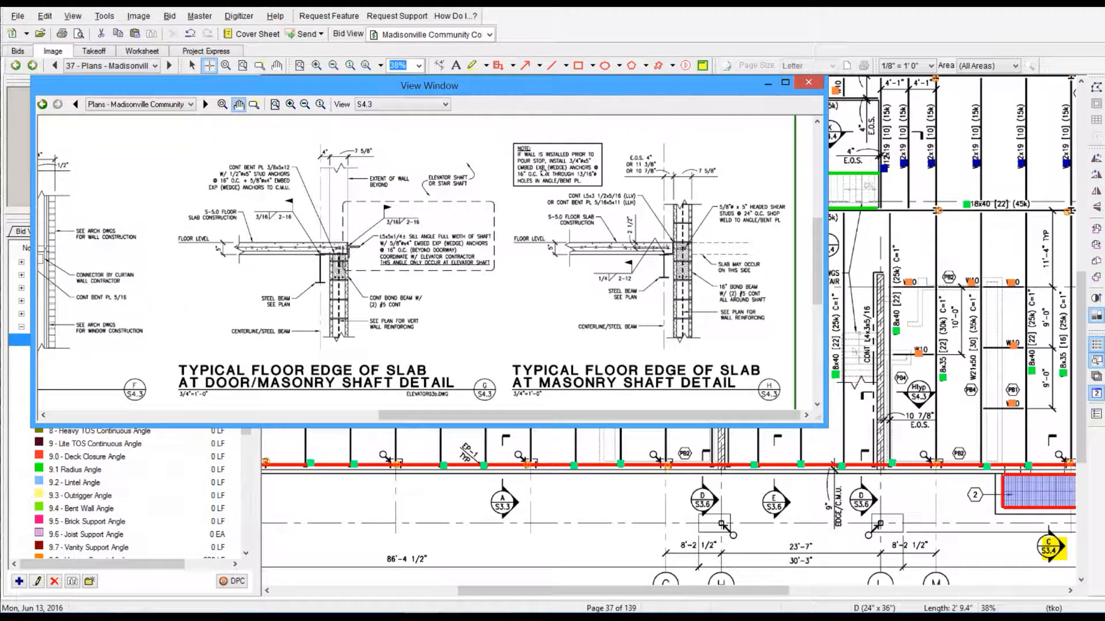
Examine typical detail J on sheet S4.4, referenced between the masonry walls at grids H and L.
left_click_drag(641, 91, 312, 105)
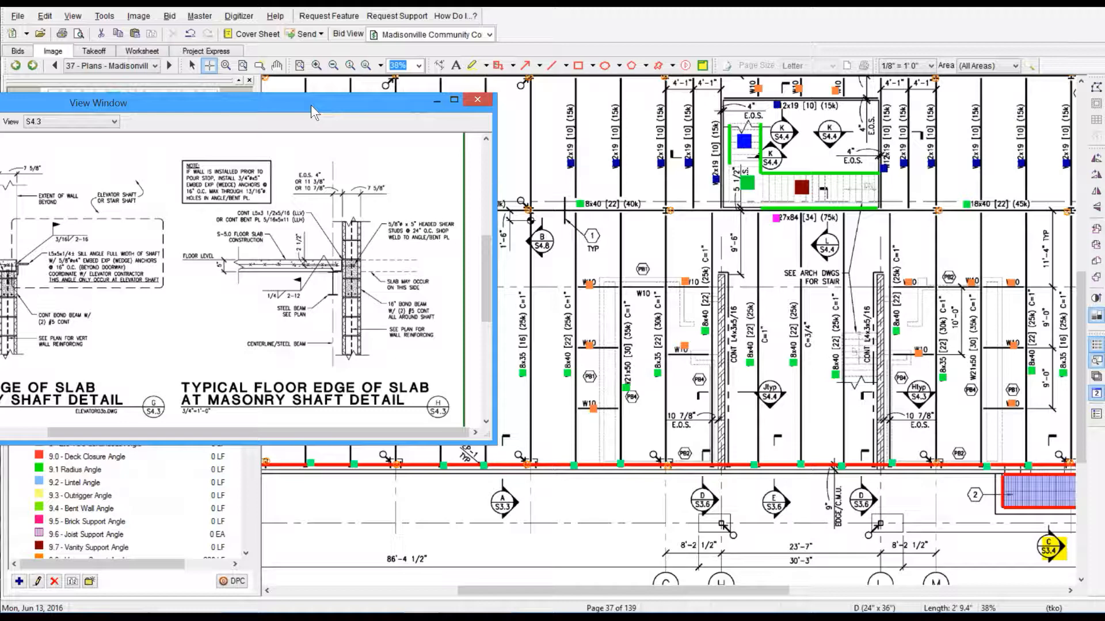
left_click_drag(312, 106, 362, 105)
left_click(165, 120)
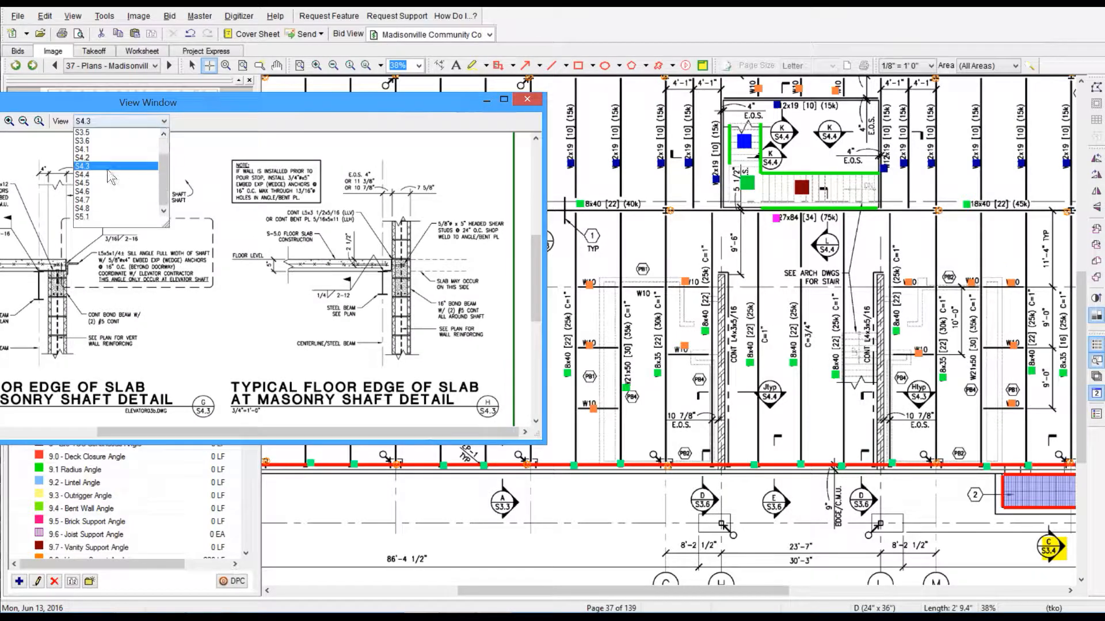
left_click(116, 166)
left_click_drag(133, 102, 312, 90)
left_click(316, 66)
left_click(317, 66)
left_click(316, 66)
left_click(333, 66)
left_click(333, 65)
left_click(187, 111)
left_click(188, 110)
left_click_drag(248, 403, 388, 182)
left_click_drag(37, 351, 323, 238)
Trace 1 - Install Edge Angle along the masonry walls at grids H and L, and highlight the Jtyp/S4.4 callout.
left_click_drag(323, 91, 0, 158)
left_click(115, 340)
left_click(711, 287)
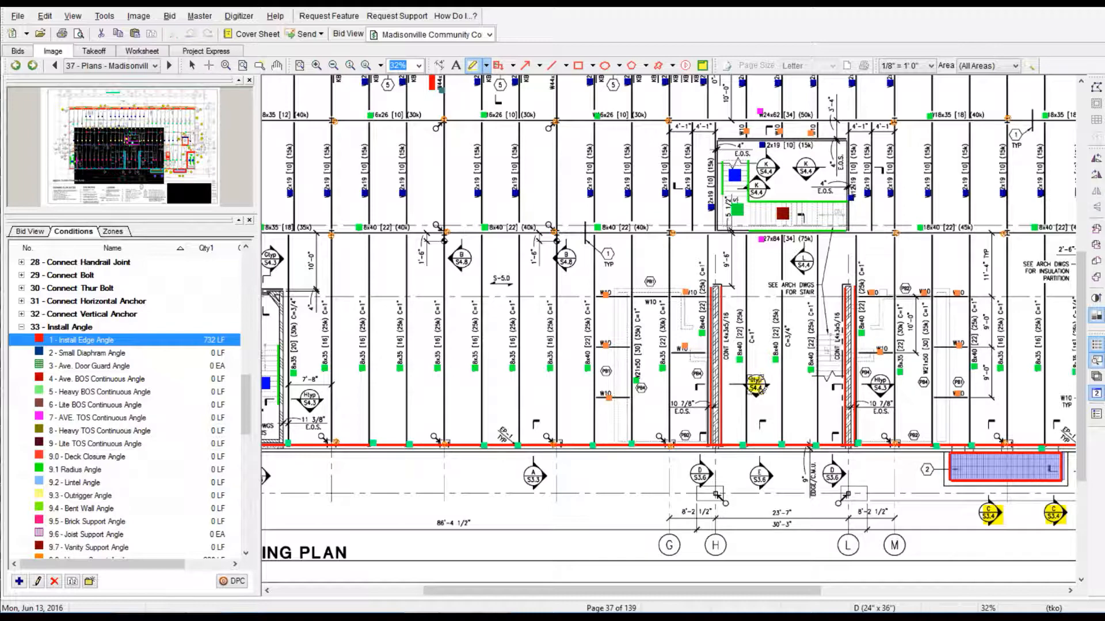
Check section D on sheet S3.6 and highlight its callout near grid H.
left_click_drag(0, 143, 484, 55)
left_click(567, 74)
left_click(520, 97)
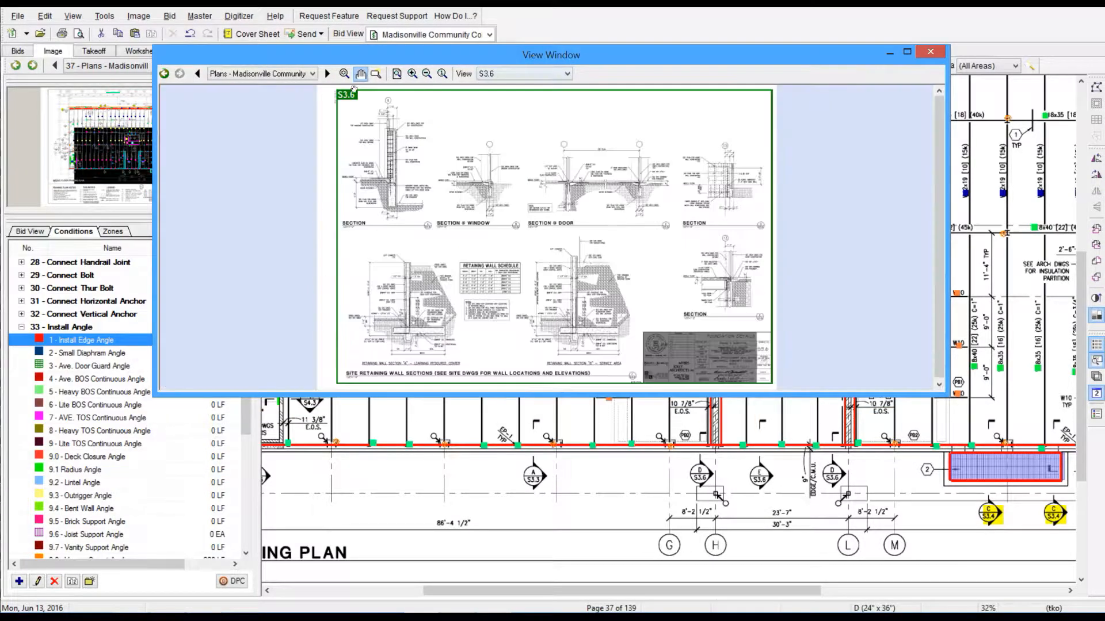
left_click(412, 74)
left_click(413, 74)
left_click(412, 74)
left_click_drag(857, 132, 563, 247)
left_click(707, 475)
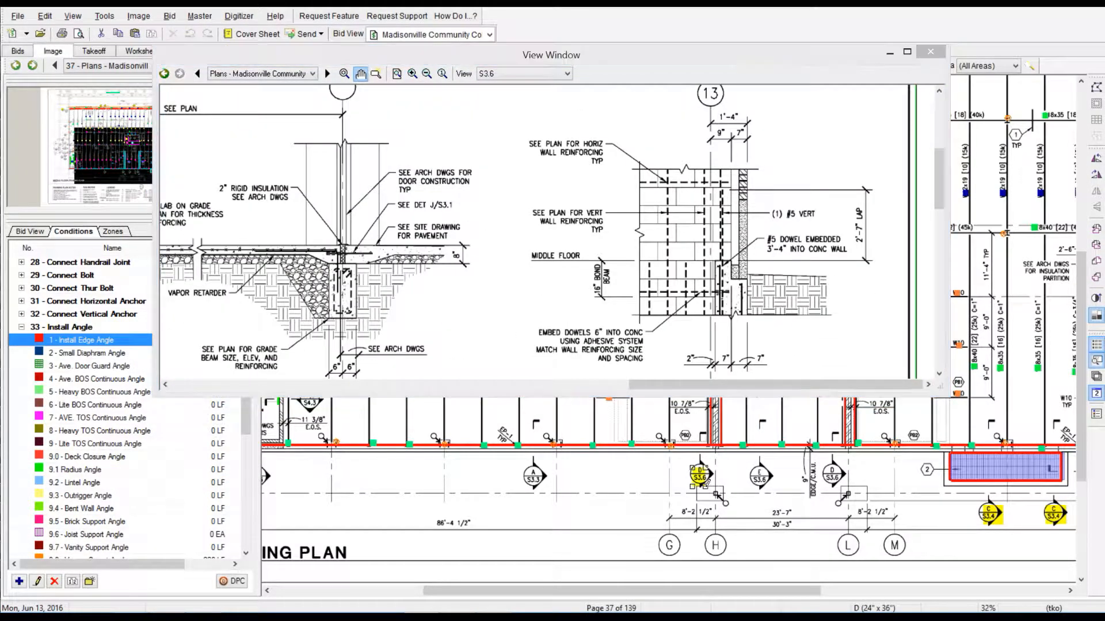
Check the steel-beam section at the door on sheet S3.6, and highlight the D callout near grid L and the E callout.
left_click_drag(461, 345, 714, 119)
left_click_drag(461, 345, 714, 119)
left_click_drag(403, 369, 652, 95)
left_click_drag(432, 232, 815, 296)
left_click(430, 77)
left_click_drag(576, 173, 472, 328)
left_click_drag(908, 352, 786, 289)
left_click(412, 74)
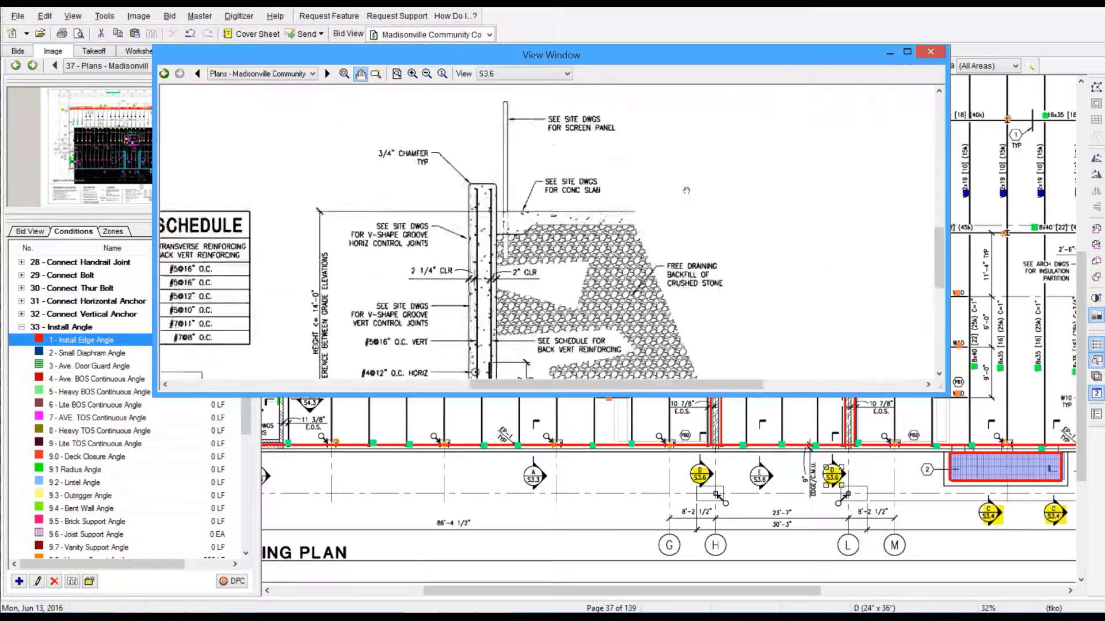
left_click_drag(685, 190, 271, 126)
left_click_drag(707, 176, 709, 196)
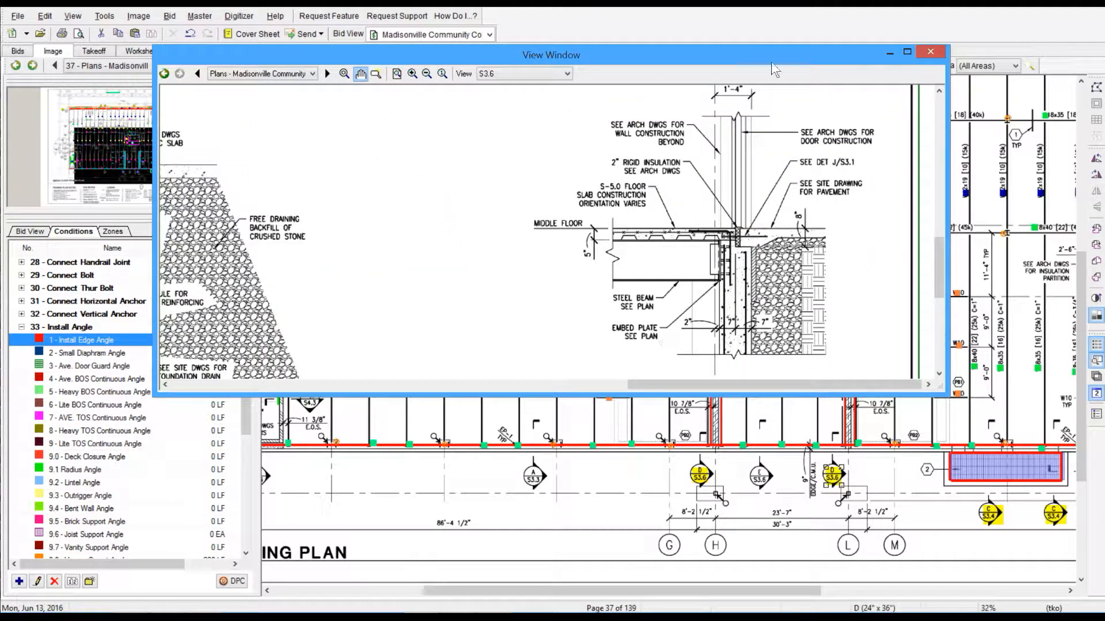
left_click(930, 51)
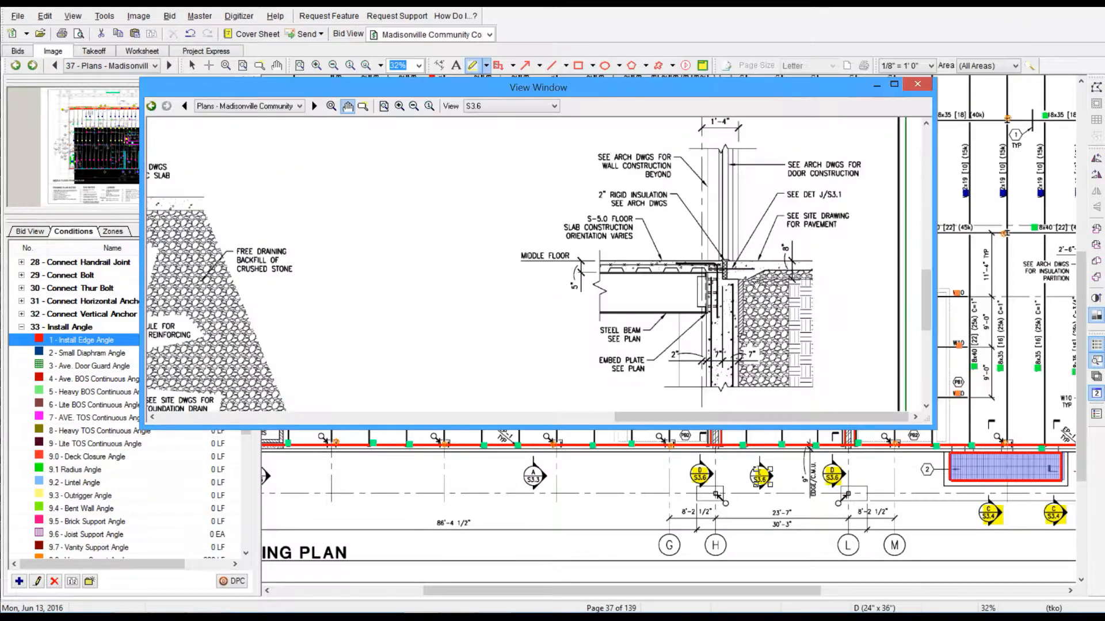
left_click_drag(701, 88, 0, 139)
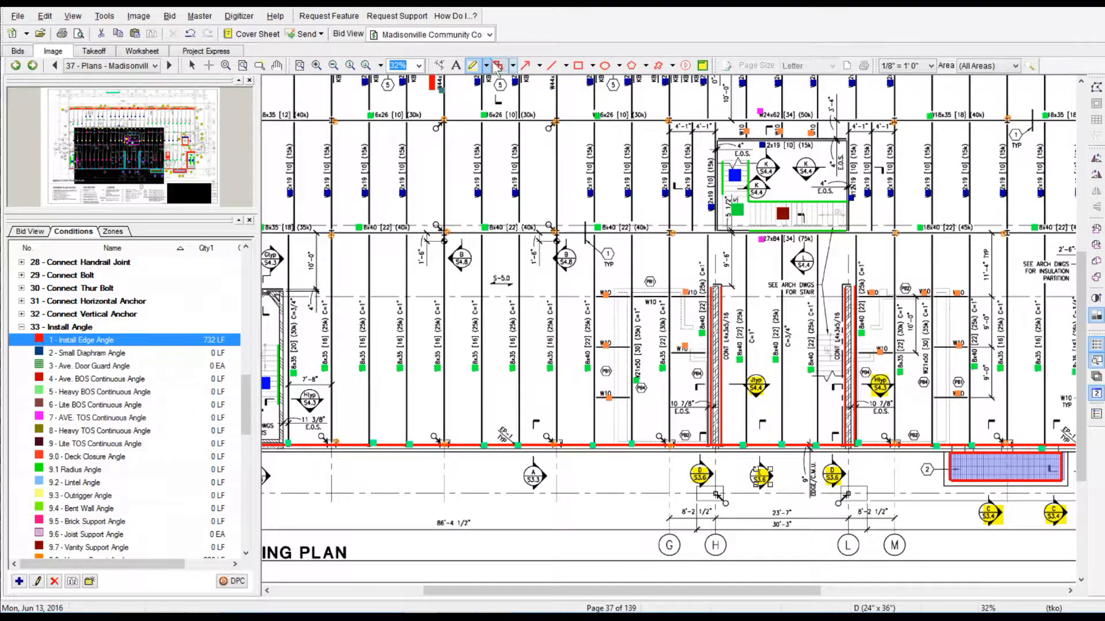
Delete the 1 - Install Edge Angle run along the plan's lower perimeter.
left_click_drag(564, 446, 577, 464)
left_click(190, 35)
left_click(462, 446)
key("Delete")
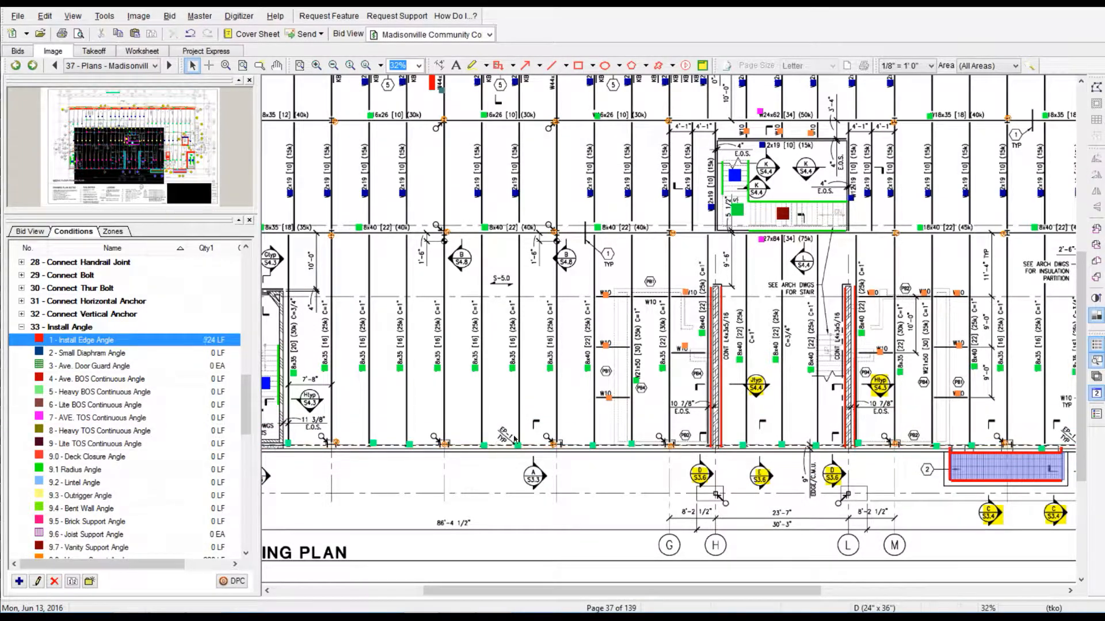
Examine the middle-floor slab edge in section A on sheet S3.3 and highlight its callout below the plan.
left_click(539, 114)
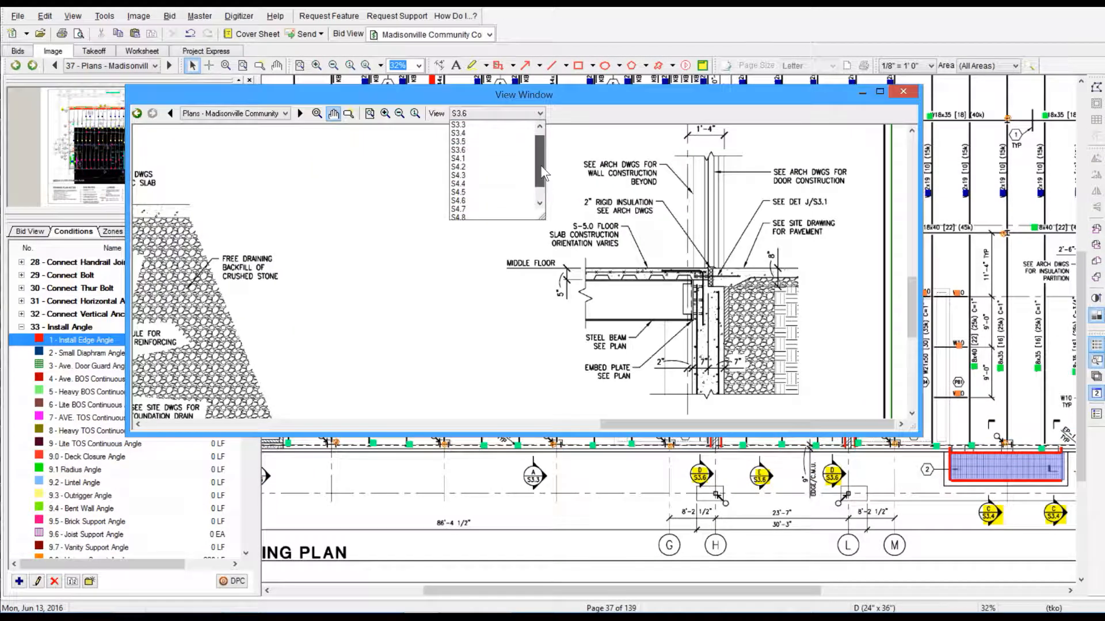
left_click_drag(542, 178, 542, 161)
left_click(469, 142)
left_click(384, 114)
left_click(385, 114)
left_click(384, 114)
left_click(385, 114)
left_click_drag(276, 156, 251, 181)
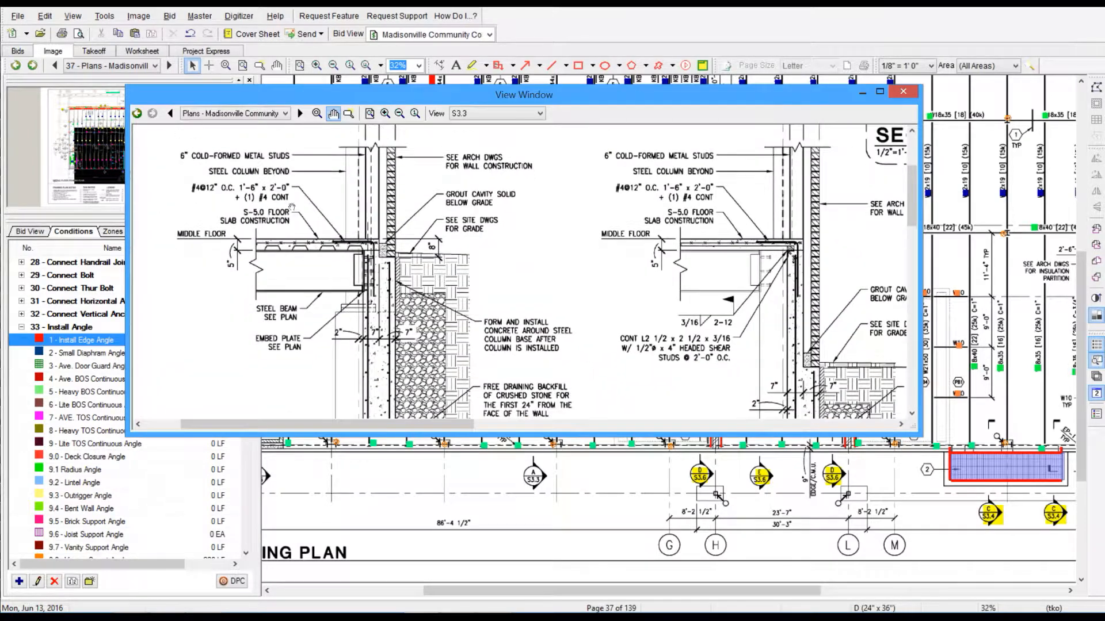
left_click_drag(357, 405, 374, 130)
left_click_drag(374, 231, 374, 143)
left_click(903, 91)
left_click_drag(522, 471, 546, 486)
Highlight the S3.3, S3.6 and S4.3 section callouts around the stair at the plan's lower-left corner.
left_click_drag(586, 591, 480, 591)
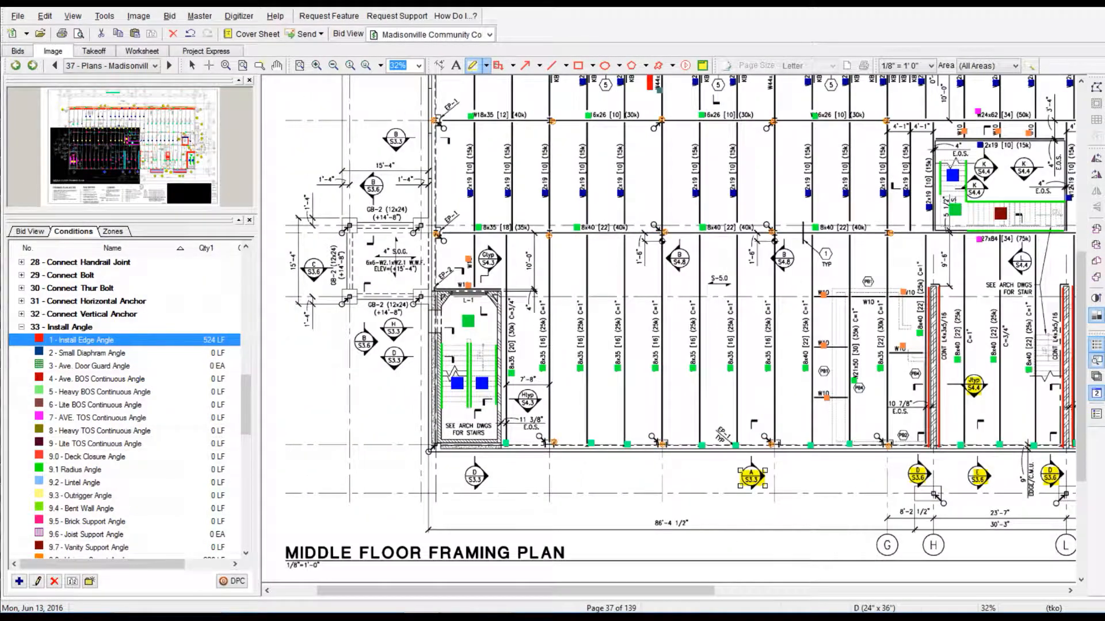
left_click(475, 477)
left_click_drag(644, 80, 495, 318)
left_click(882, 316)
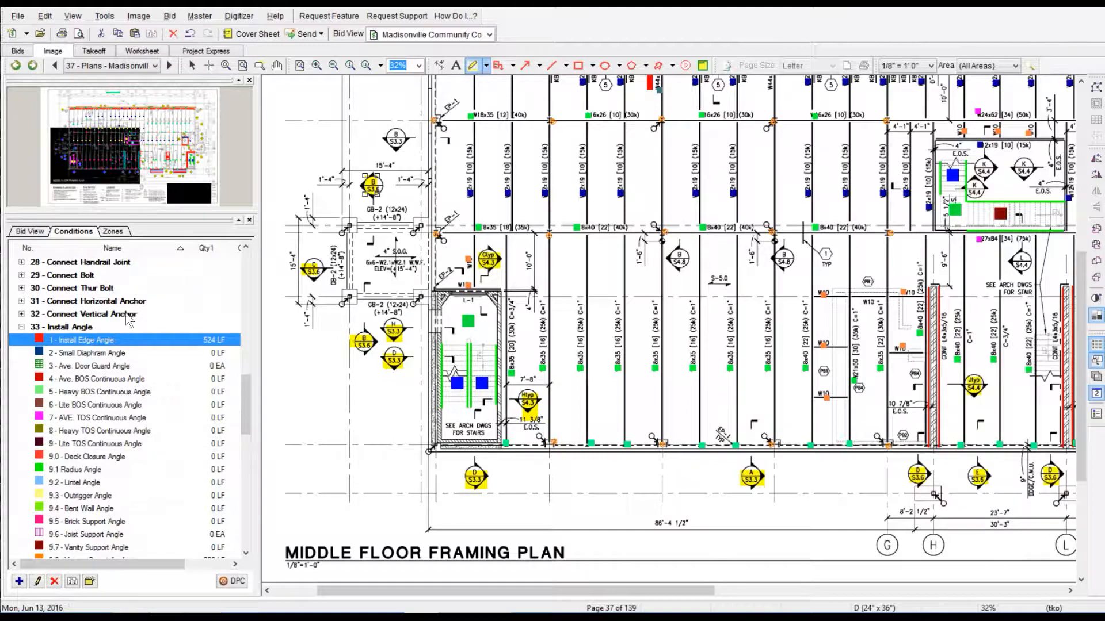
Trace 1 - Install Edge Angle along the upper and right edges of the lower-left stair shaft.
left_click_drag(436, 291, 501, 291)
left_click_drag(500, 293, 500, 445)
Examine the left-wall sections on sheet S3.3 and highlight their B, C and J callouts.
scroll(500, 369, "up", 5)
mouse_move(2, 29)
left_mouse_down()
mouse_move(752, 13)
mouse_move(567, 89)
left_mouse_up()
left_click_drag(567, 156, 570, 285)
left_click_drag(403, 195, 760, 377)
left_click_drag(437, 149, 676, 397)
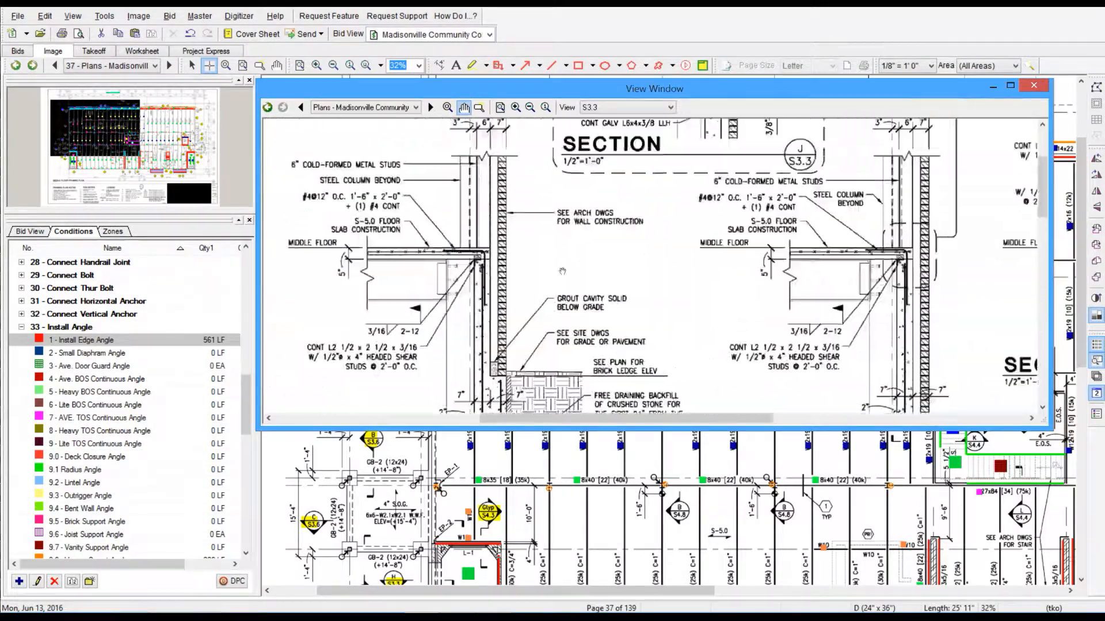
left_click_drag(784, 242, 641, 344)
Examine section E on sheet S4.7, showing the operable partition's C8x11.5 hangers, continuous channel and L3x3x1/4 kicker braces.
left_click(714, 288)
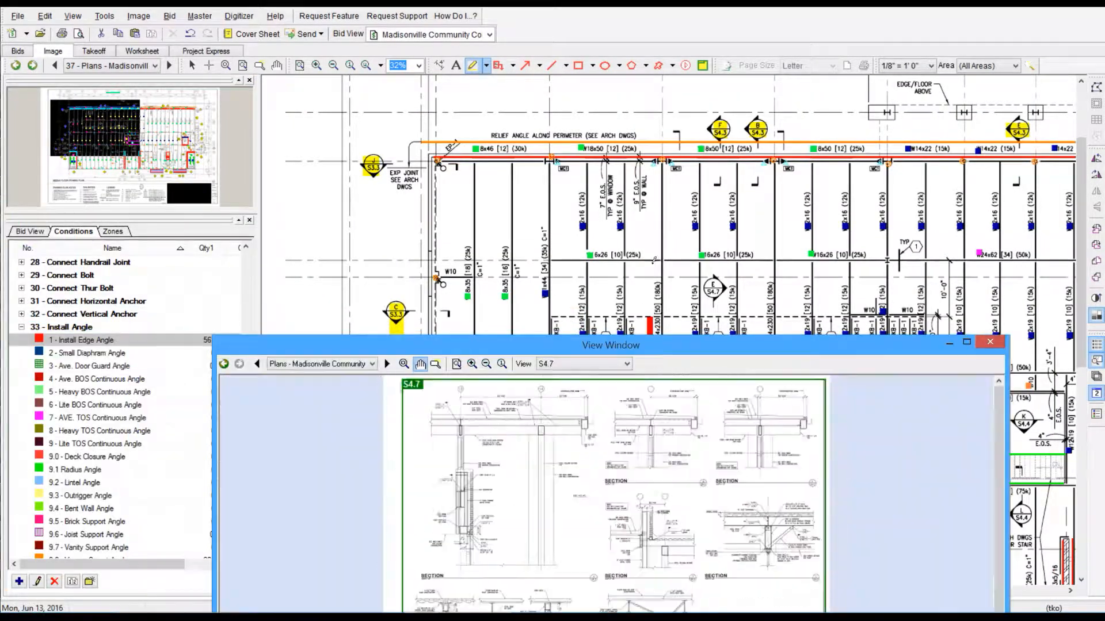
scroll(713, 288, "down", 3)
left_click_drag(572, 350, 545, 246)
left_click(445, 261)
left_click(444, 261)
left_click_drag(898, 535, 621, 466)
mouse_move(943, 345)
left_mouse_down()
mouse_move(729, 442)
mouse_move(793, 327)
left_mouse_up()
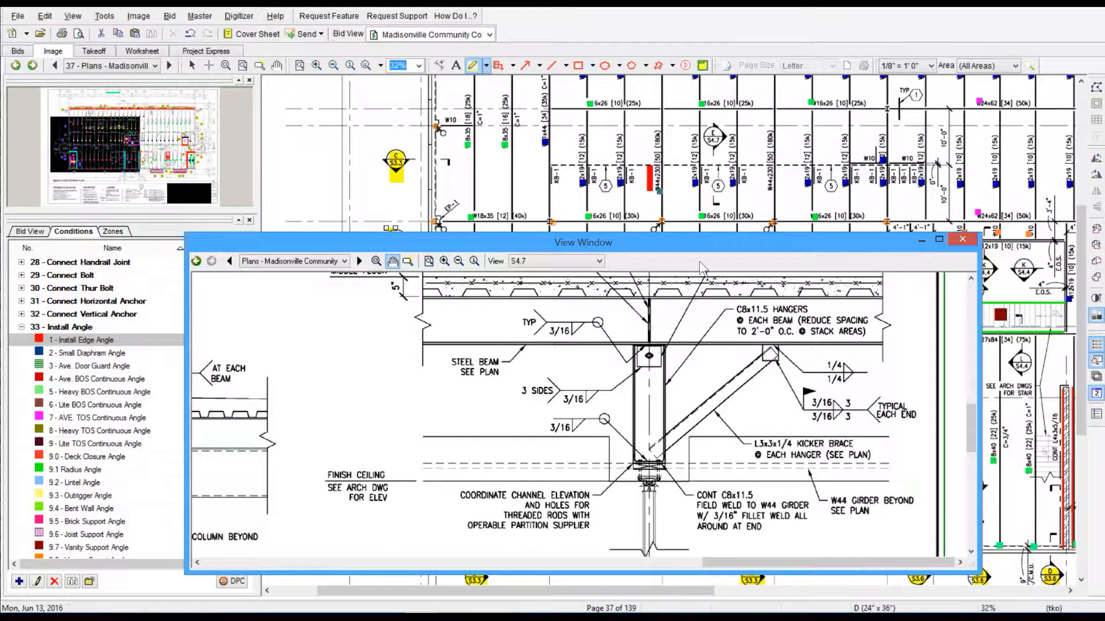
left_click(648, 212)
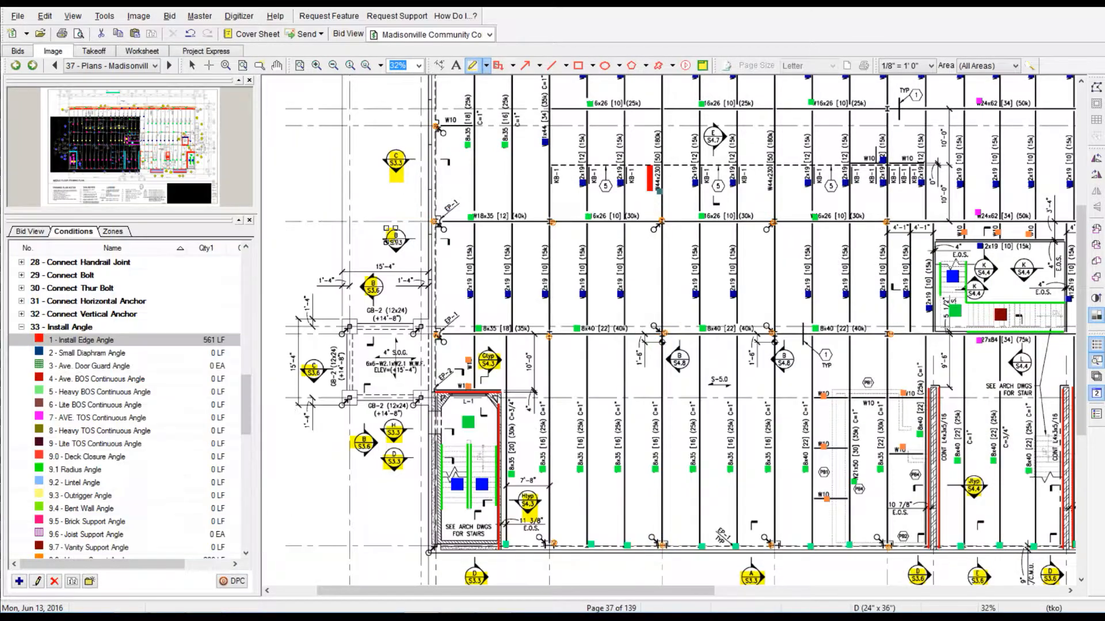
Trace 4 - Ave. BOS Continuous Angle, about 67 LF, along the dashed operable-partition line with the KB-1 marks.
left_click_drag(246, 380, 246, 528)
scroll(36, 495, "up", 5)
scroll(243, 483, "up", 10)
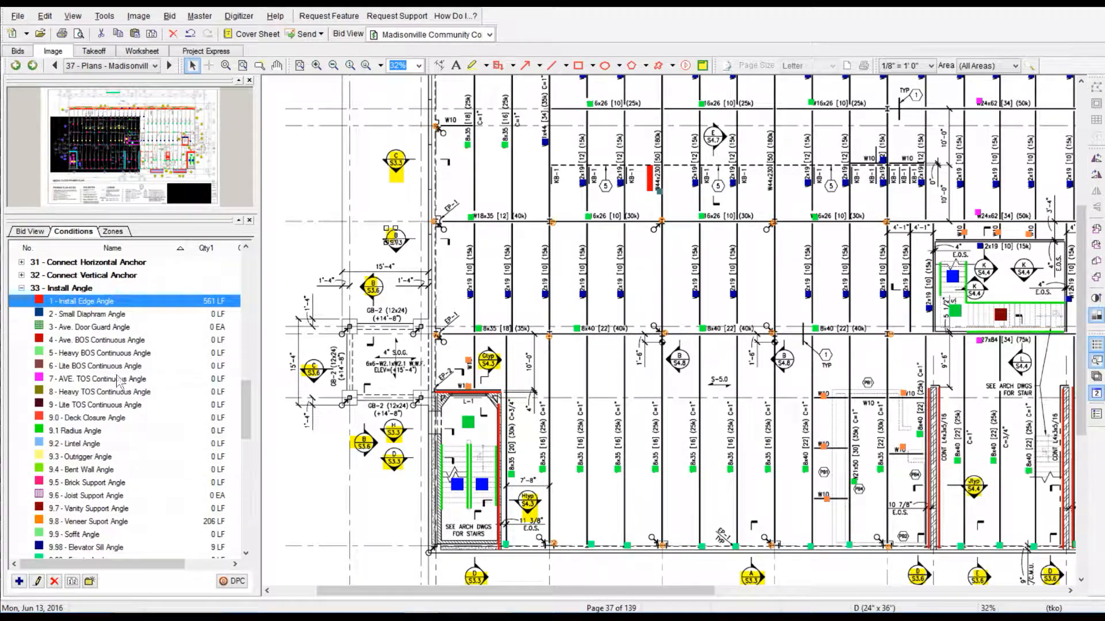
left_click(91, 340)
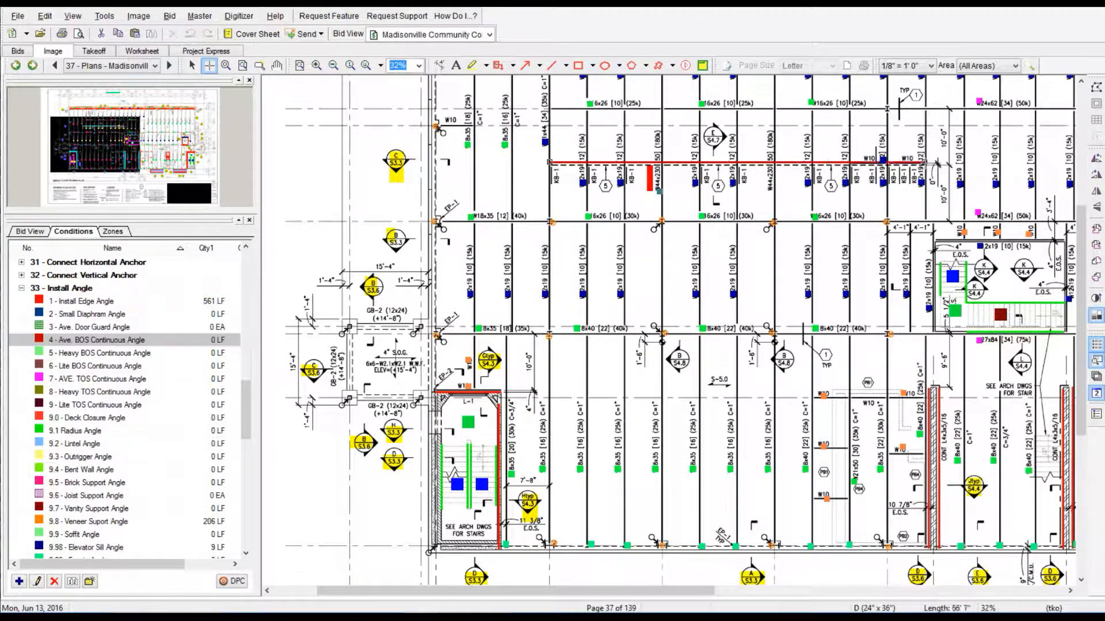
mouse_move(118, 166)
left_mouse_down()
mouse_move(111, 200)
mouse_move(109, 164)
left_mouse_up()
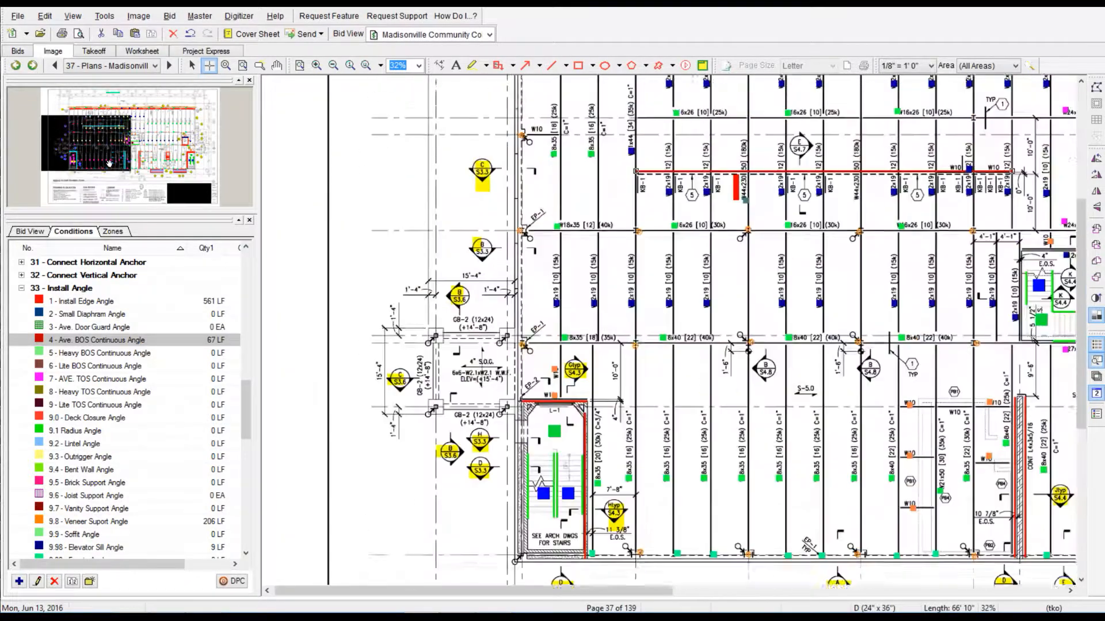
Count 1 - Ave. Knee Brace at the KB-1 marks along the partition line and highlight the E/S4.7 callout.
scroll(73, 473, "down", 3)
left_click(73, 470)
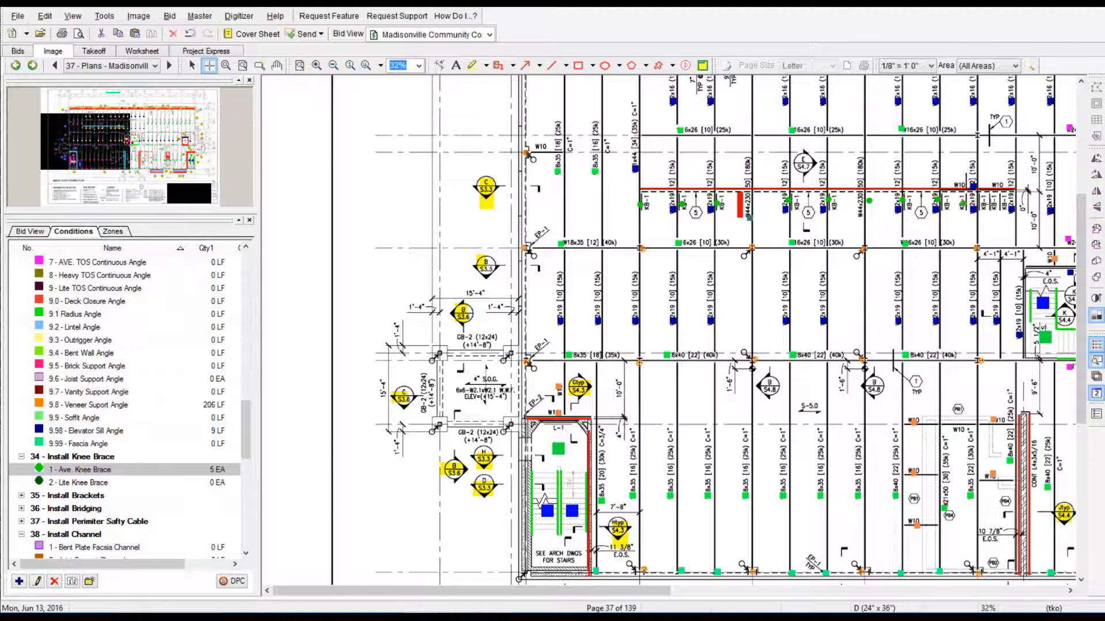
key("alt+Tab")
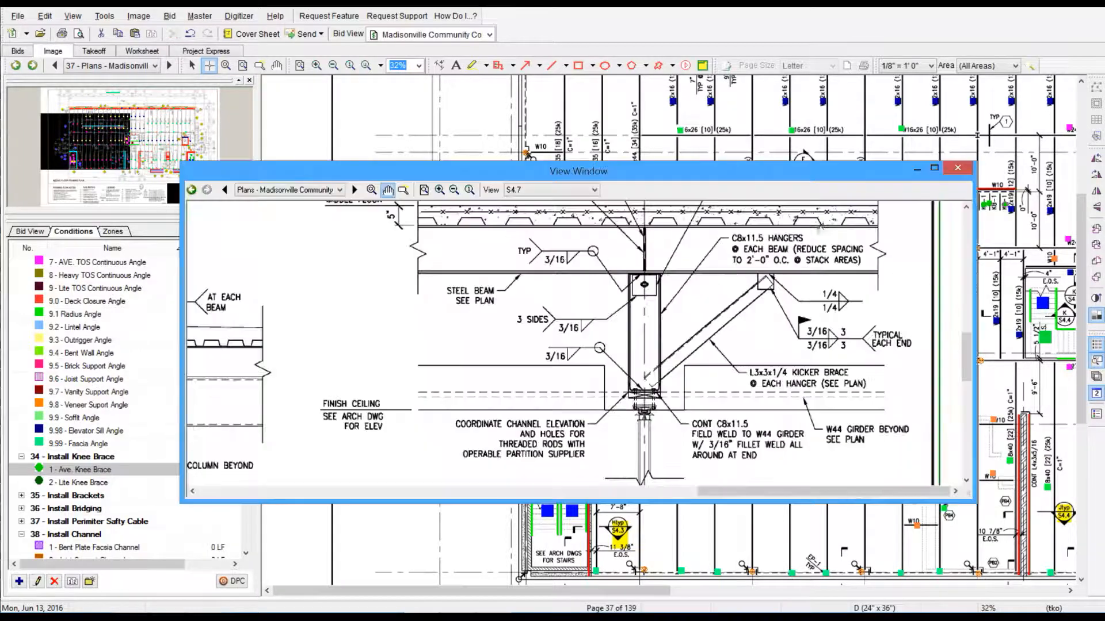
left_click_drag(650, 171, 662, 610)
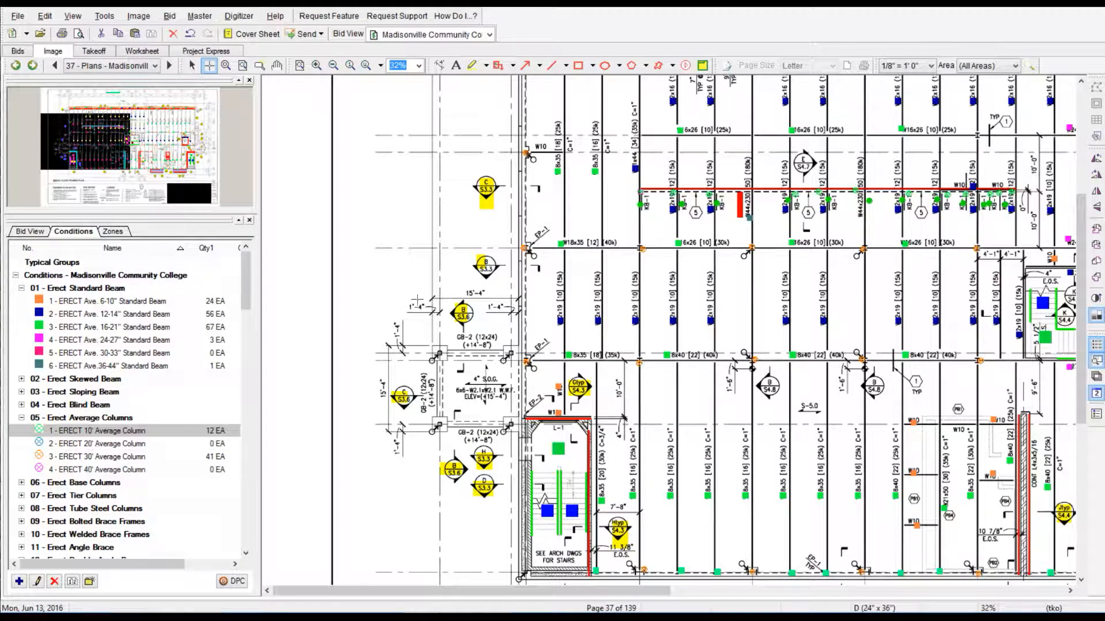
left_click(804, 162)
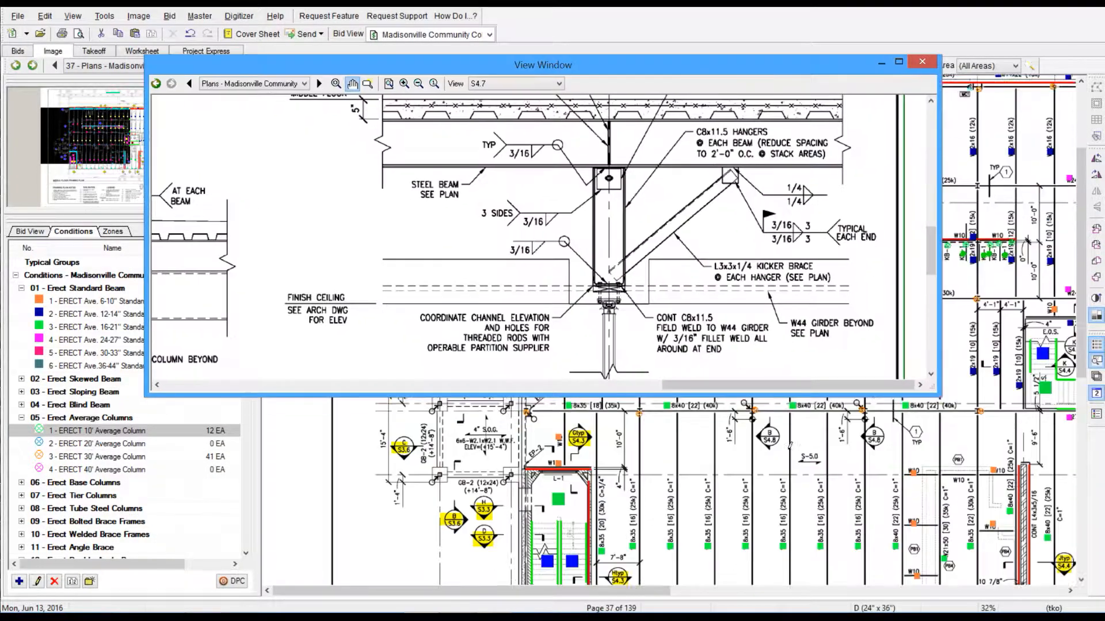
Examine the typical moment connection details MC1 to MC4 and the W44 girder elevation on sheet S4.8.
left_click(769, 438)
scroll(510, 268, "down", 3)
left_click(899, 62)
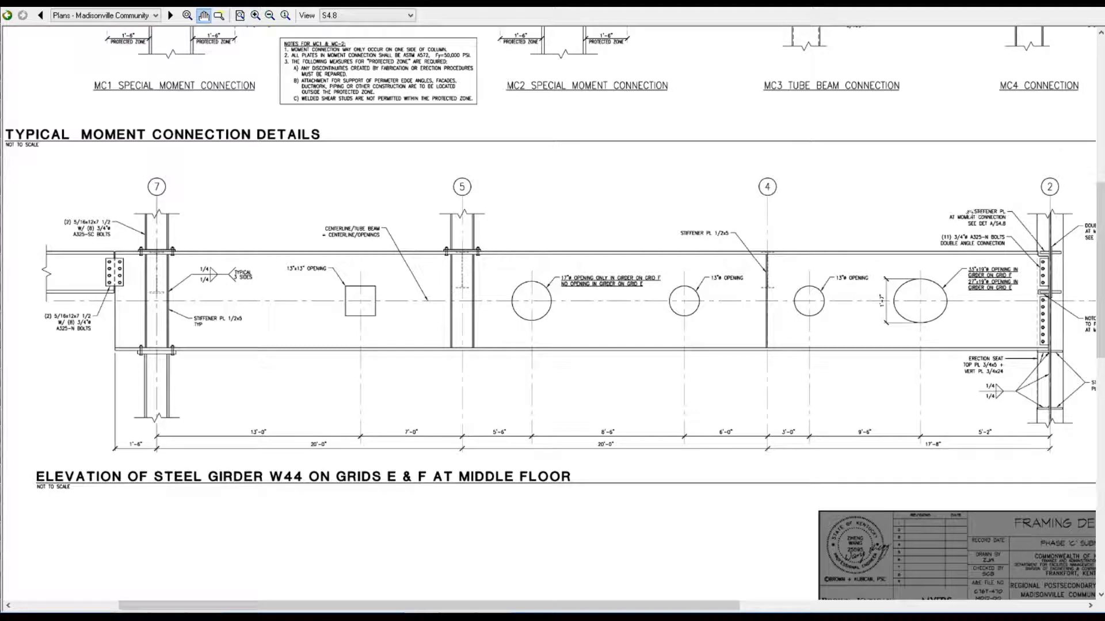
mouse_move(981, 244)
left_mouse_down()
mouse_move(924, 249)
mouse_move(914, 436)
left_mouse_up()
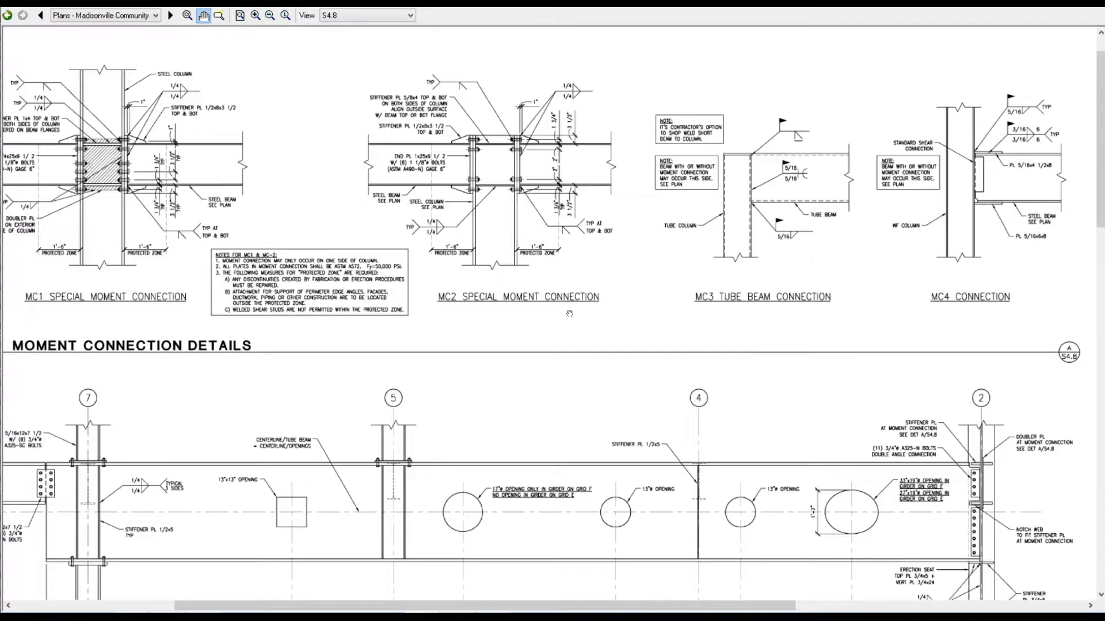
left_click_drag(86, 135, 246, 133)
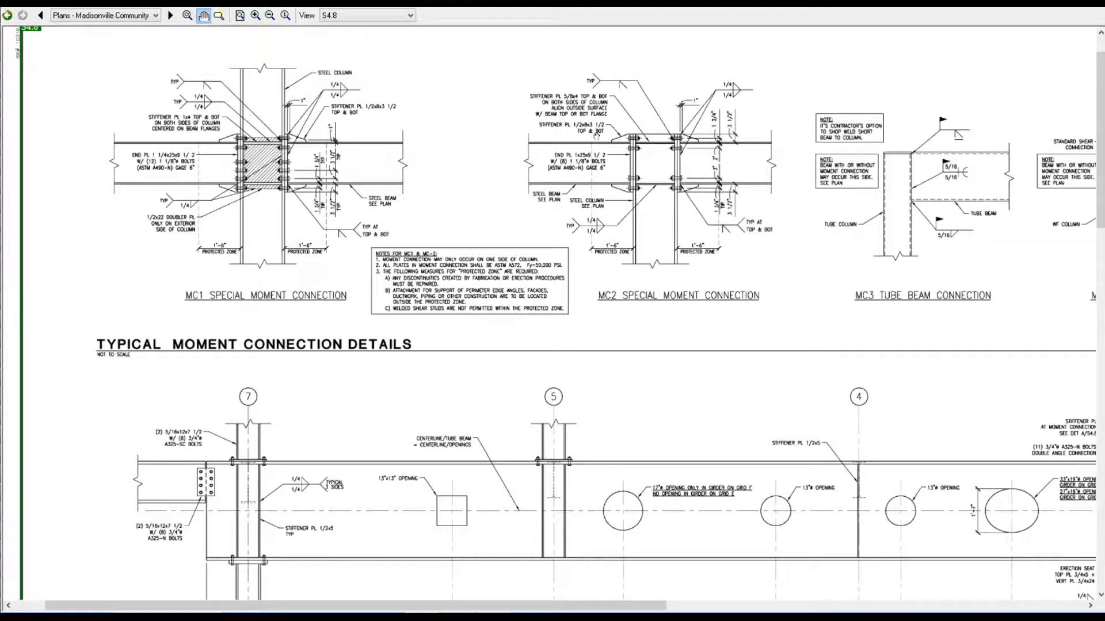
left_click_drag(857, 185, 641, 190)
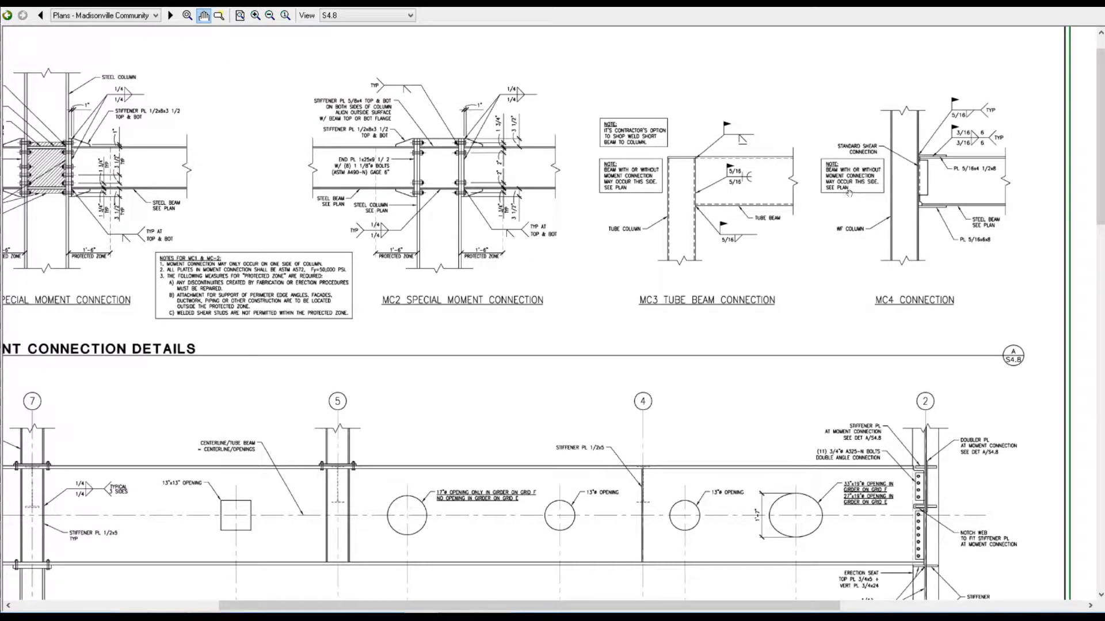
left_click(1064, 9)
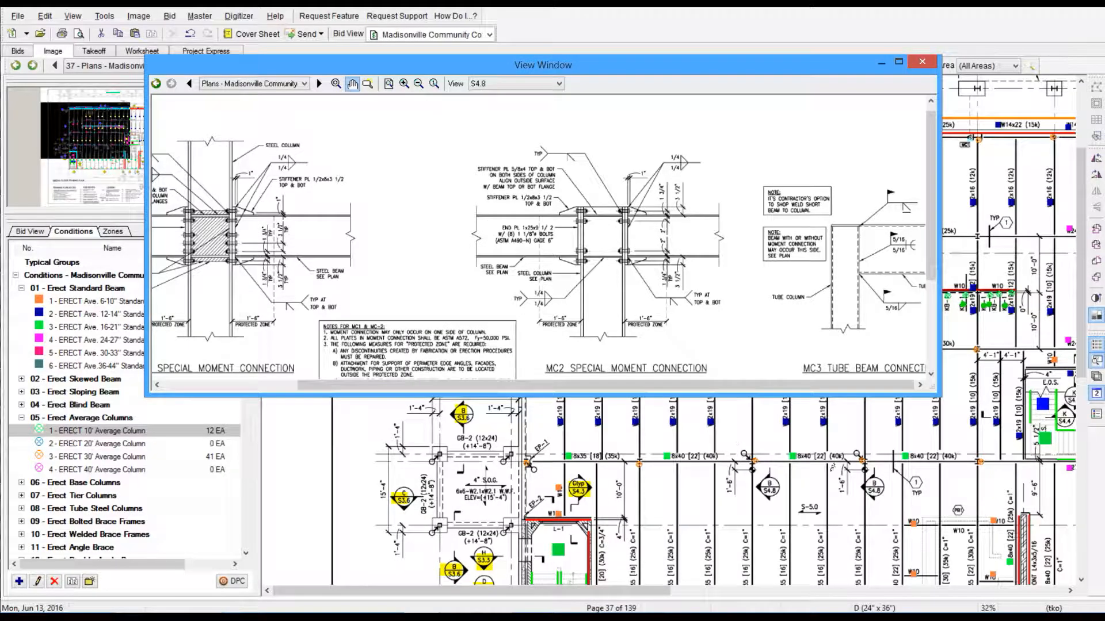
mouse_move(697, 319)
left_mouse_down()
mouse_move(701, 277)
mouse_move(697, 296)
left_mouse_up()
mouse_move(630, 65)
left_mouse_down()
mouse_move(0, 149)
mouse_move(0, 170)
left_mouse_up()
Highlight the two B/S4.8 callouts below the W8x40 beams.
left_click(486, 65)
left_click(473, 106)
left_click_drag(760, 479, 780, 497)
left_click_drag(865, 477, 884, 497)
Check the details for the central stair opening and count three more 3 - ERECT Ave. 16-21' Standard Beam around it.
scroll(885, 496, "down", 3)
left_click_drag(626, 592, 933, 591)
mouse_move(2, 168)
left_mouse_down()
mouse_move(943, 70)
mouse_move(554, 85)
left_mouse_up()
left_click(1007, 89)
left_click(944, 172)
left_click(464, 103)
left_click(463, 103)
mouse_move(547, 288)
left_mouse_down()
mouse_move(547, 61)
mouse_move(610, 429)
mouse_move(595, 105)
mouse_move(563, 354)
mouse_move(565, 281)
mouse_move(552, 254)
mouse_move(0, 253)
left_mouse_up()
left_click(115, 326)
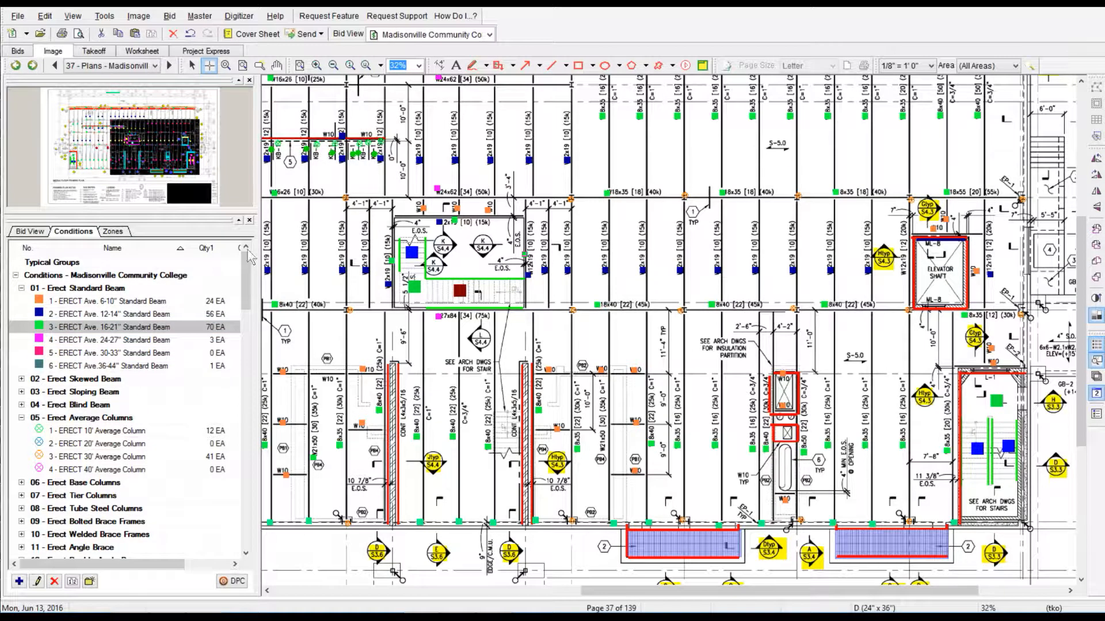
Trace 1 - Install Edge Angle around all sides of the central stair opening.
left_click_drag(247, 255, 247, 355)
scroll(153, 387, "down", 1)
left_click(138, 405)
mouse_move(394, 308)
left_mouse_down()
mouse_move(393, 217)
mouse_move(524, 214)
left_mouse_up()
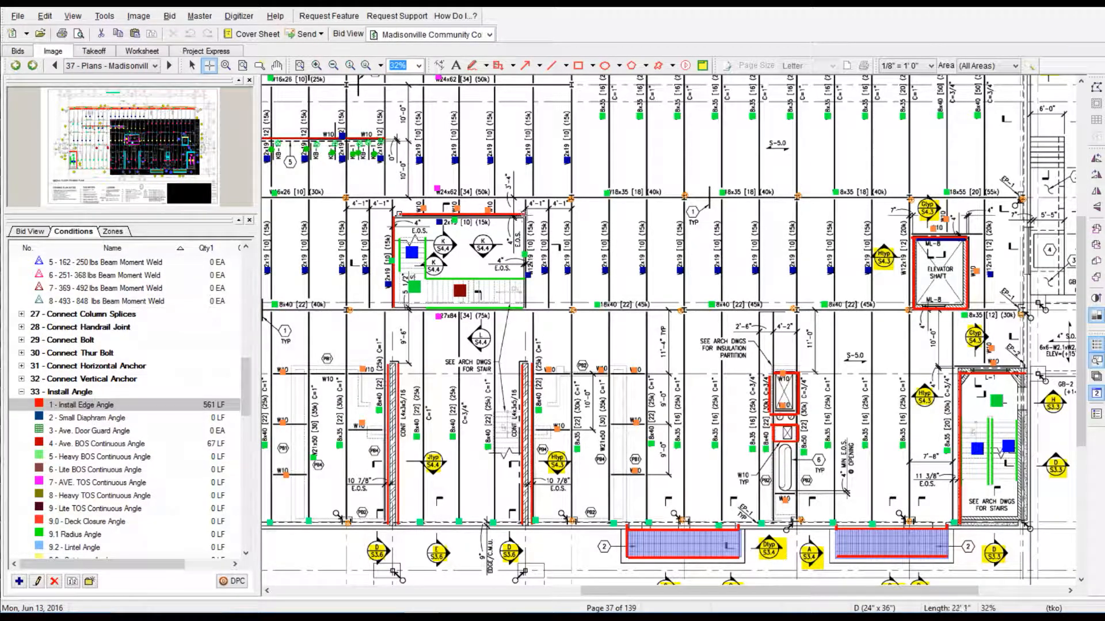
double_click(397, 309)
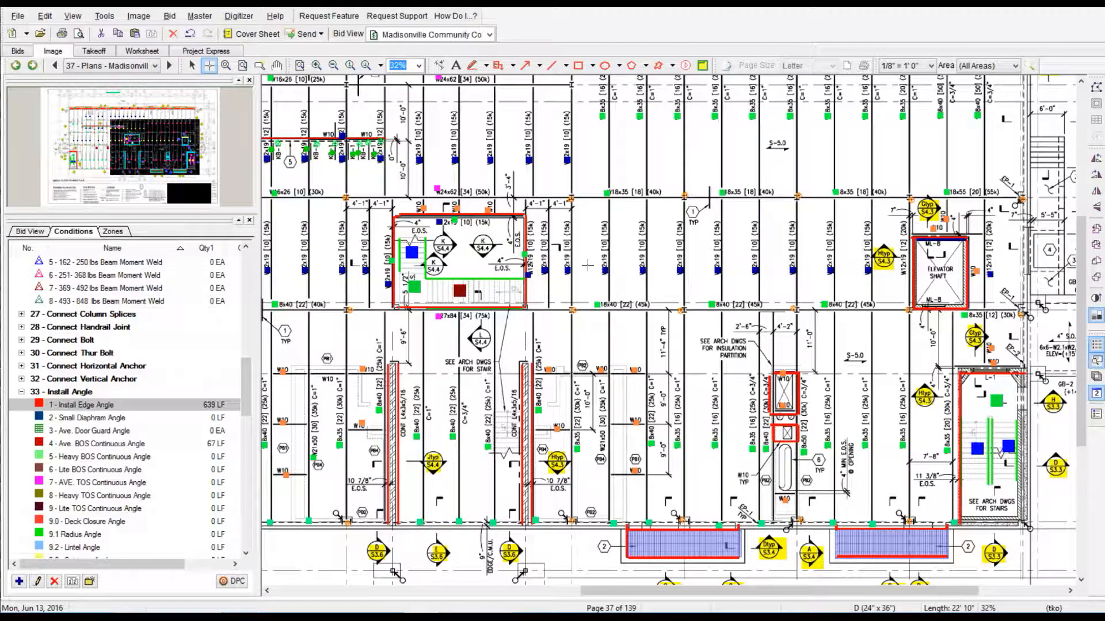
Highlight the three K/S4.4 callouts and the L/S4.4 callout at the central stair.
left_click(473, 66)
left_click_drag(436, 237, 452, 253)
left_click_drag(426, 259, 442, 273)
left_click_drag(475, 237, 491, 253)
left_click_drag(473, 334, 489, 348)
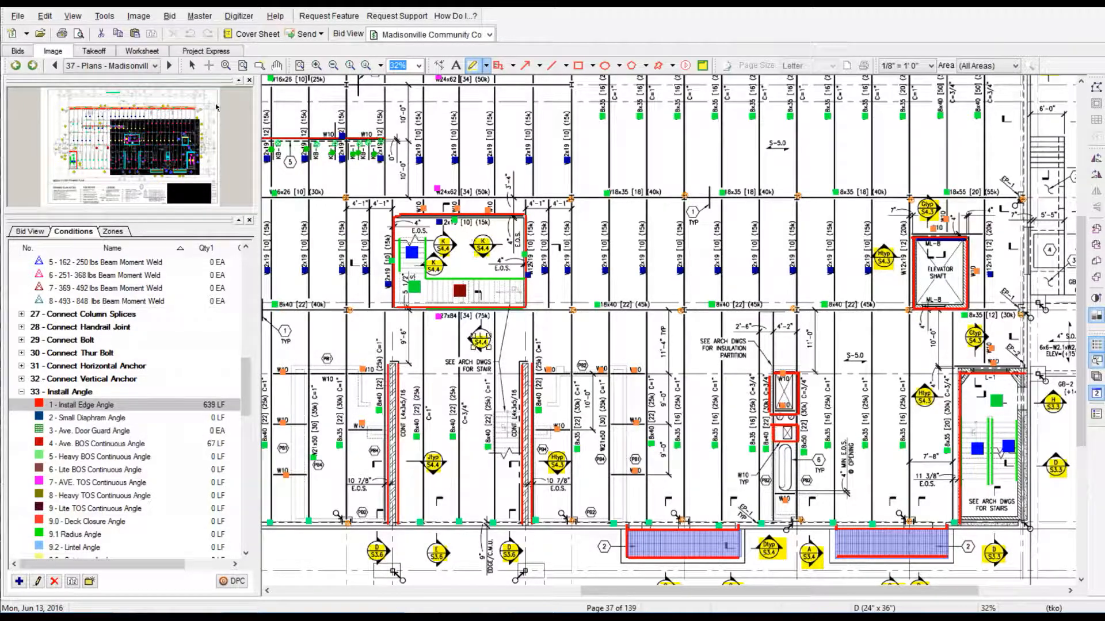
mouse_move(170, 141)
left_mouse_down()
mouse_move(179, 134)
mouse_move(163, 150)
mouse_move(187, 113)
mouse_move(117, 113)
left_mouse_up()
left_click(194, 378)
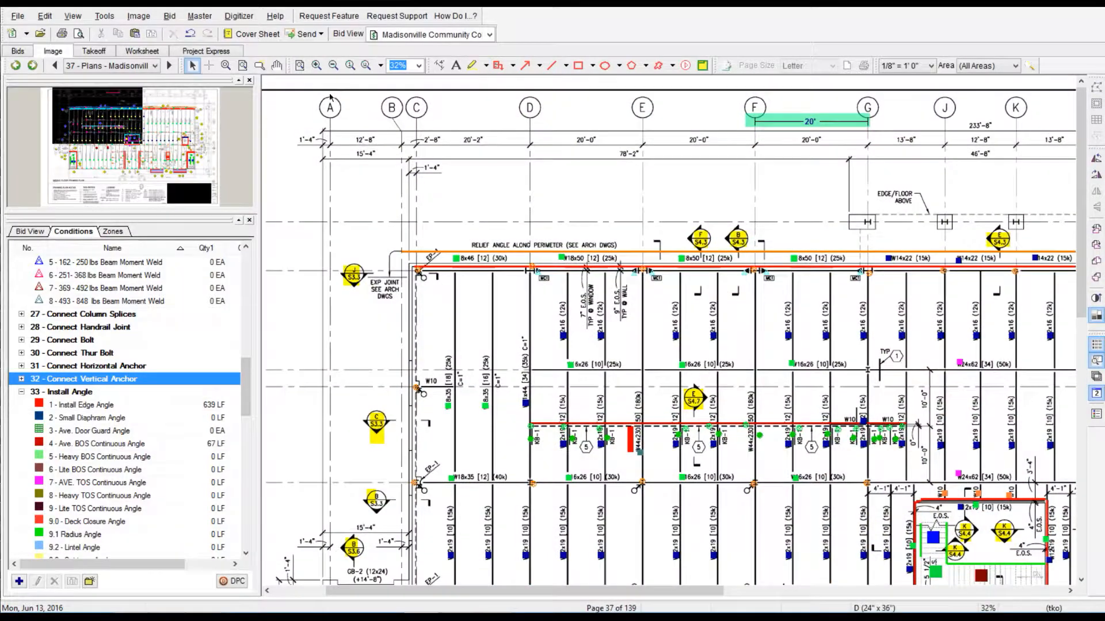
scroll(196, 380, "up", 1)
mouse_move(248, 390)
left_mouse_down()
mouse_move(242, 496)
mouse_move(242, 473)
left_mouse_up()
left_click(21, 392)
left_click(90, 484)
mouse_move(296, 235)
left_mouse_down()
mouse_move(960, 606)
mouse_move(1036, 601)
mouse_move(1083, 343)
mouse_move(1011, 345)
left_mouse_up()
Go to plan page 38 and bring its upper-left framing into close view.
left_click(300, 65)
left_click(193, 66)
key("Page_Down")
left_click(317, 65)
left_click(317, 66)
left_click(317, 66)
left_click_drag(150, 156, 119, 132)
Auto-count the vertical W18 labels as 3 - ERECT Ave. 16-21" Standard Beam, searching again with adjusted sensitivity before accepting the matches.
left_click_drag(246, 451, 246, 274)
left_click(115, 327)
left_click_drag(396, 320, 408, 341)
left_click(632, 188)
left_click(601, 401)
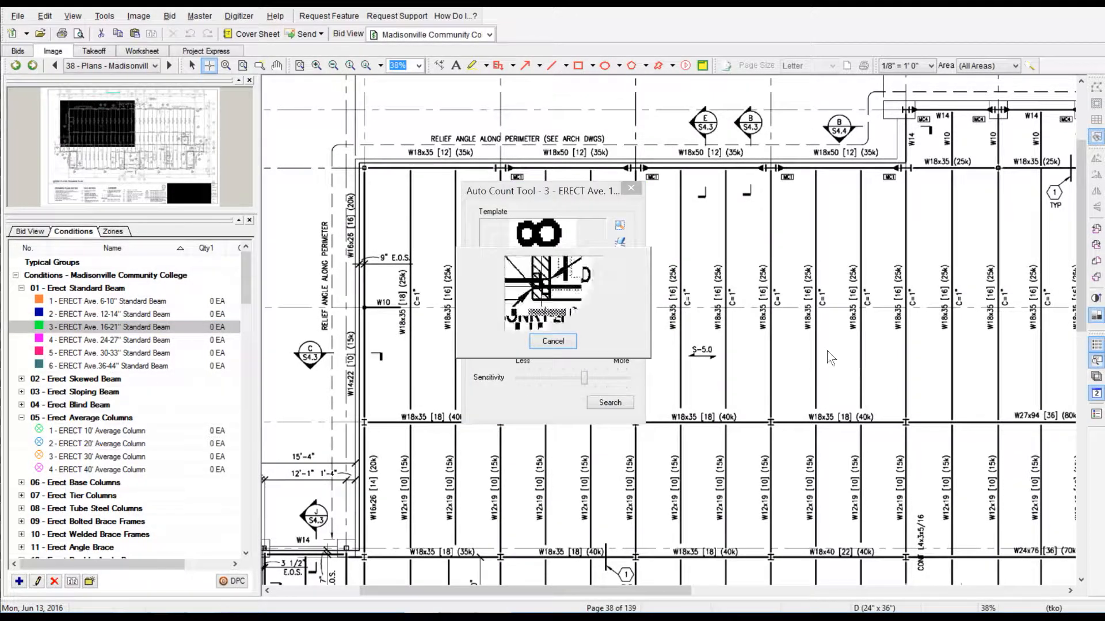
left_click_drag(544, 385, 615, 385)
left_click_drag(450, 377, 464, 378)
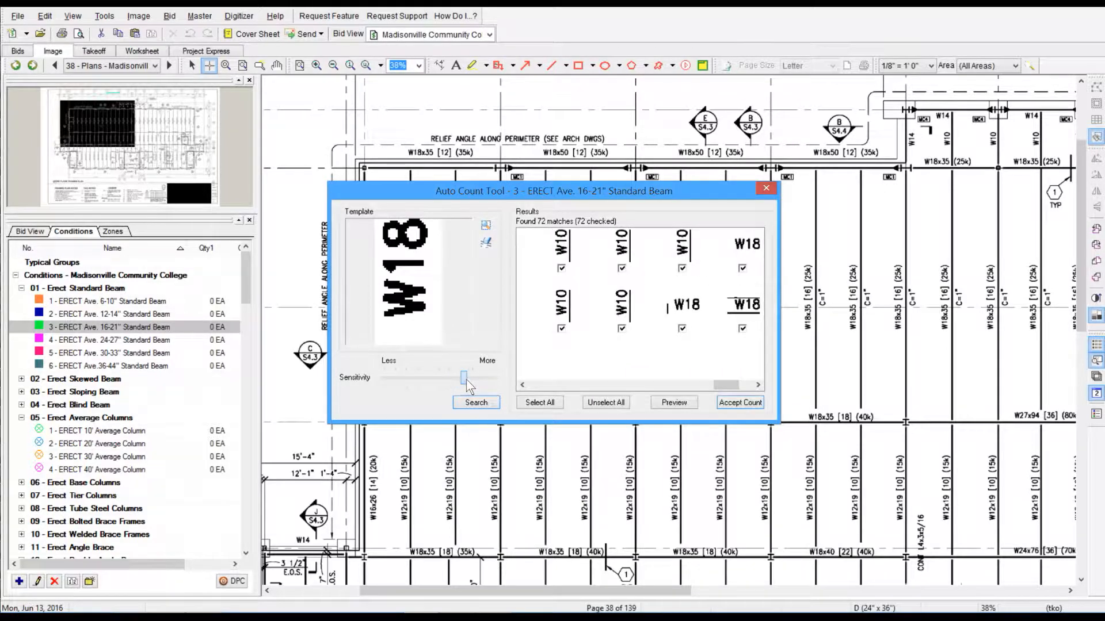
left_click(476, 402)
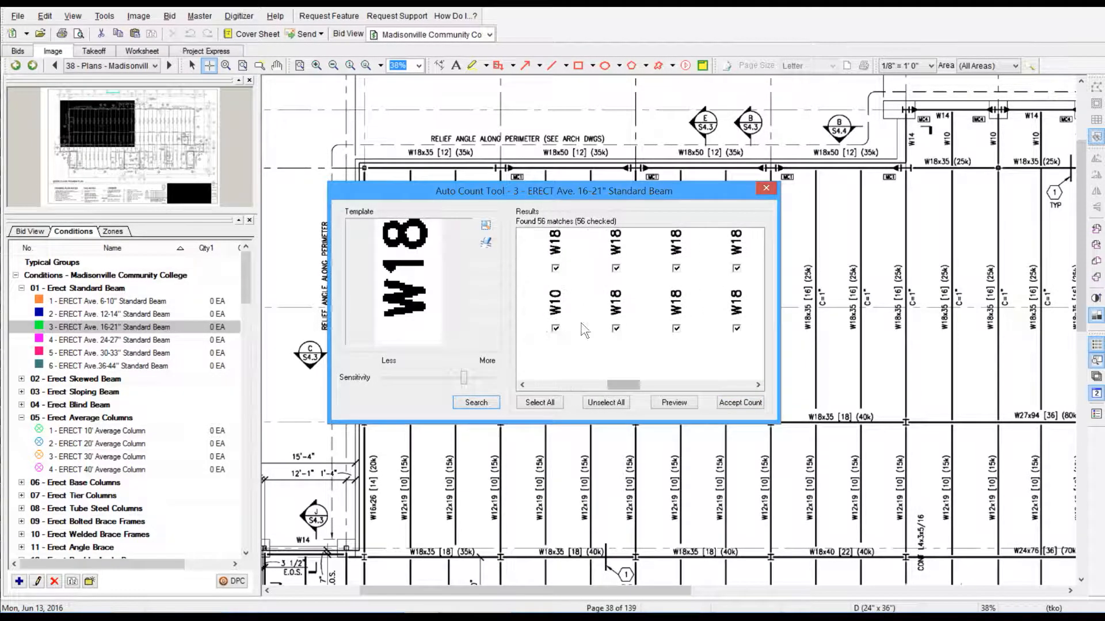
left_click(726, 398)
Auto-count the horizontal W18 labels as 3 - ERECT Ave. 16-21" Standard Beam, excluding the wrong matches before accepting.
left_click_drag(422, 153, 425, 156)
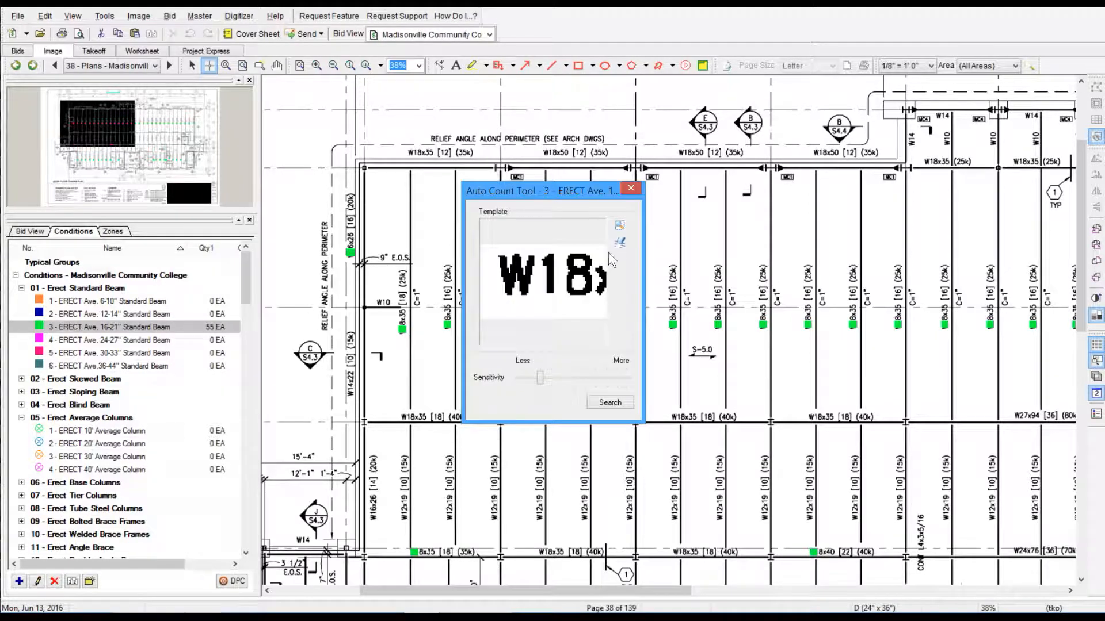
left_click(610, 402)
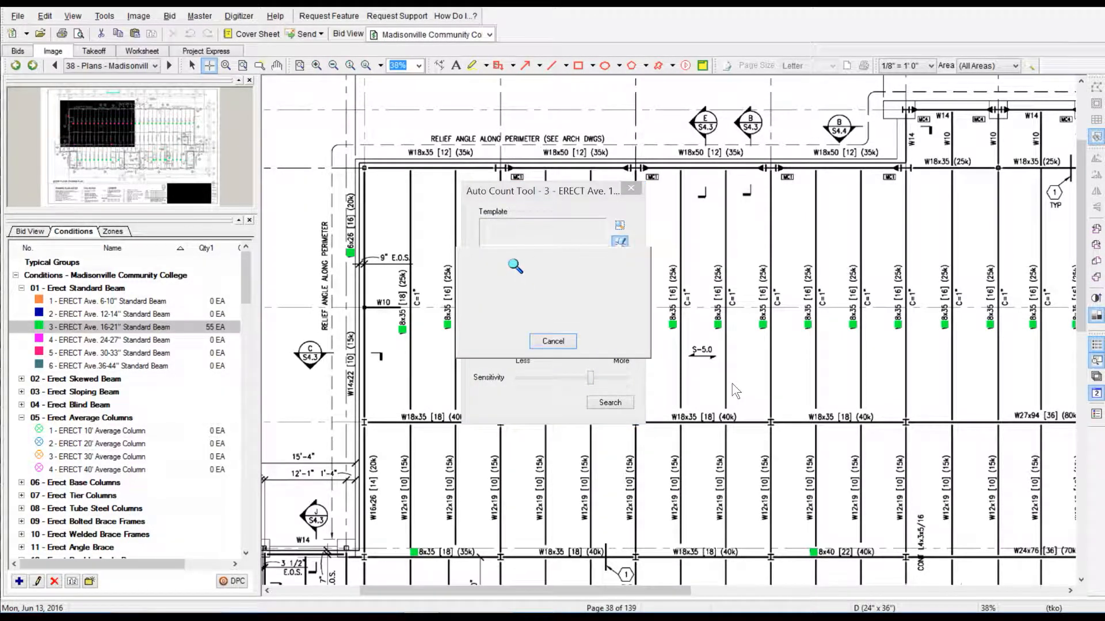
left_click_drag(582, 385, 730, 385)
left_click(630, 329)
left_click(690, 269)
left_click(672, 329)
left_click(732, 268)
left_click(743, 403)
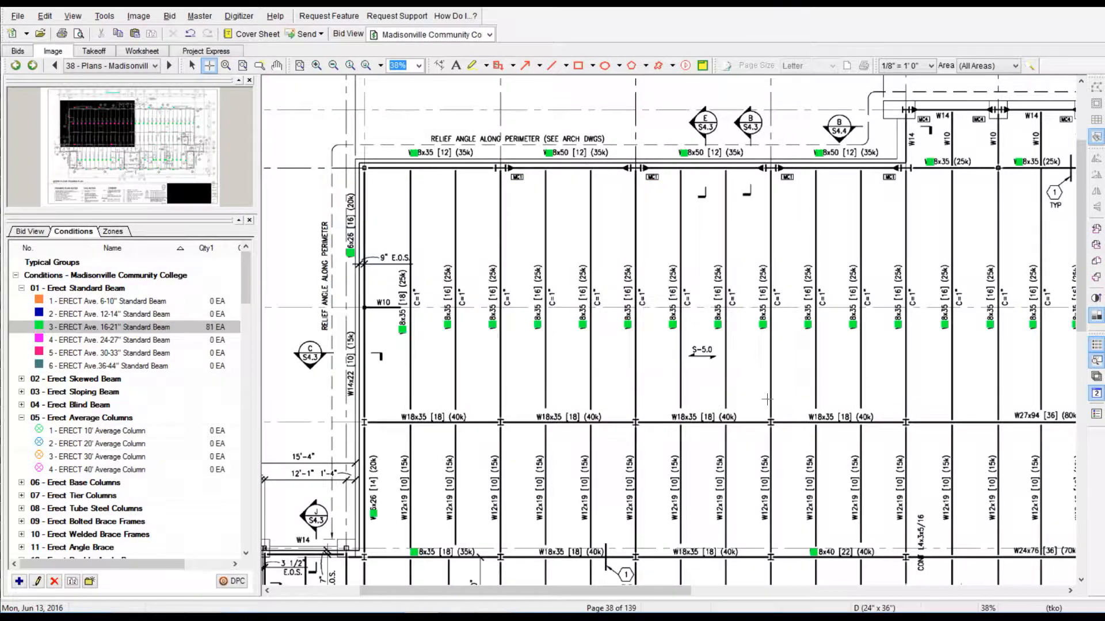
scroll(455, 229, "down", 2)
left_click(152, 314)
left_click(1096, 137)
left_click_drag(398, 403, 409, 423)
left_click(191, 34)
left_click(151, 340)
Auto-count the vertical W12 labels as 2 - ERECT Ave. 12-14" Standard Beam and accept the checked matches.
left_click(151, 315)
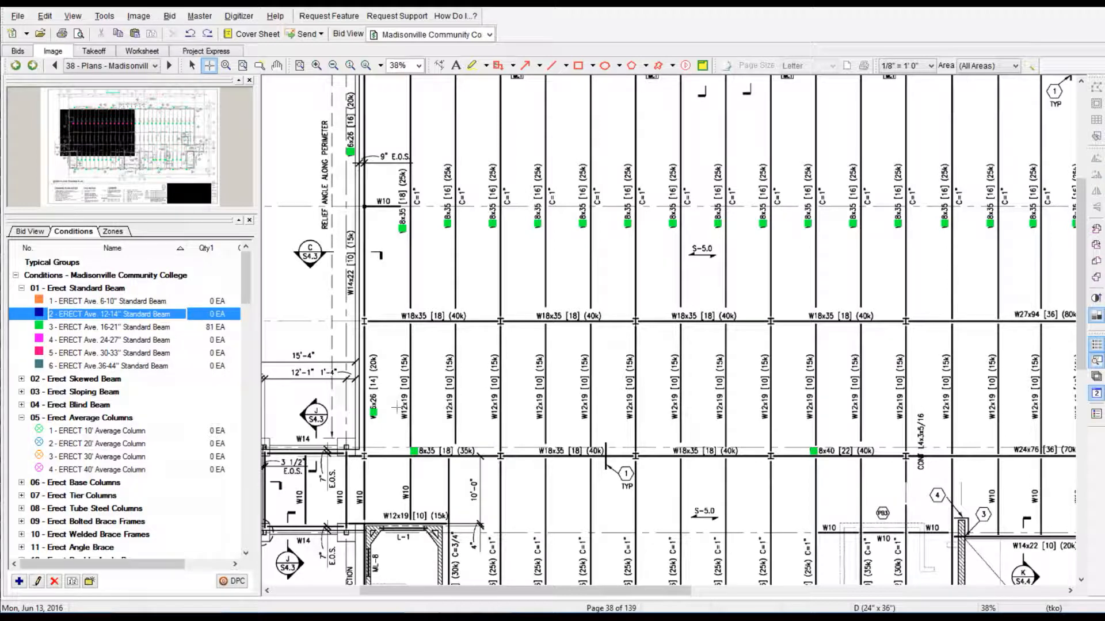
left_click_drag(398, 405, 410, 423)
left_click(610, 402)
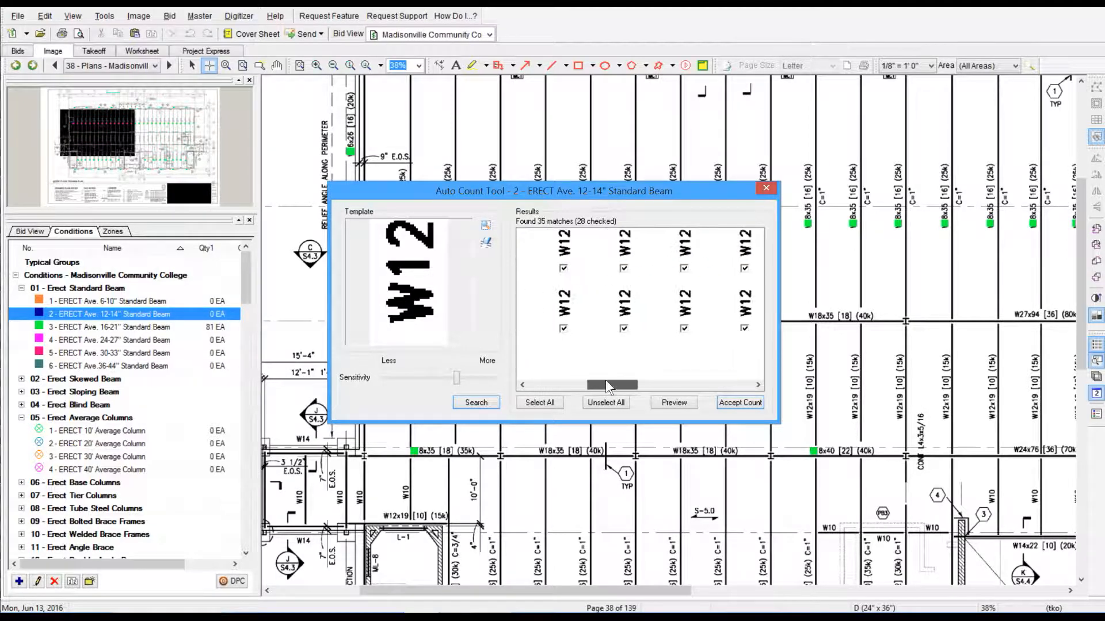
left_click(746, 402)
Try to auto-count the remaining horizontal W18 labels as 3 - ERECT Ave. 16-21" Standard Beam at two sensitivity settings.
key("Down")
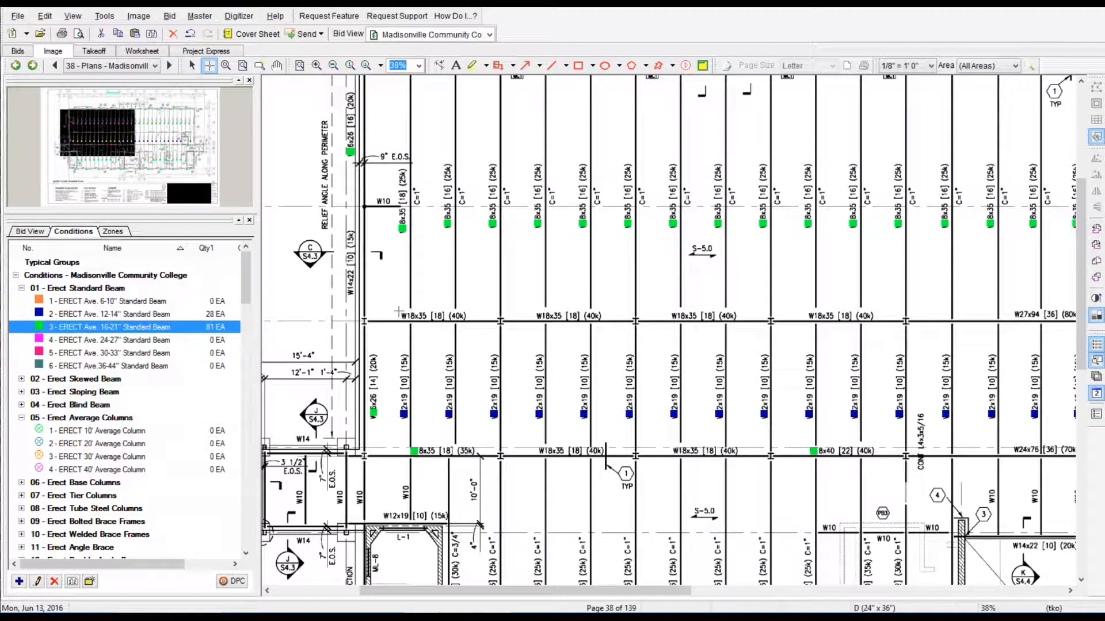
left_click_drag(397, 311, 419, 325)
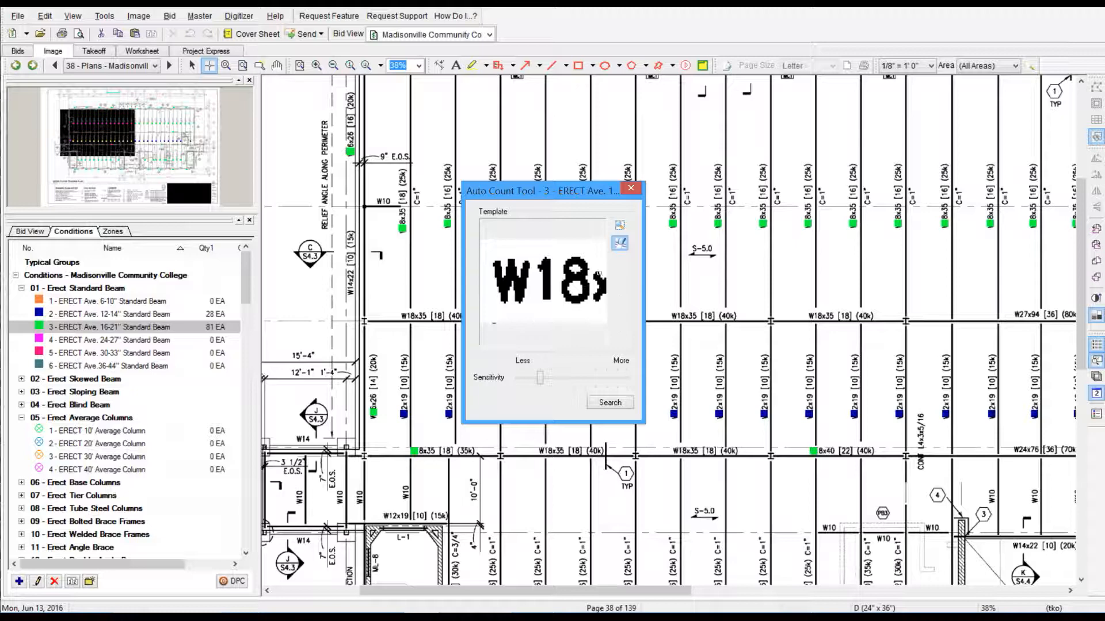
left_click_drag(592, 374, 601, 377)
left_click(610, 402)
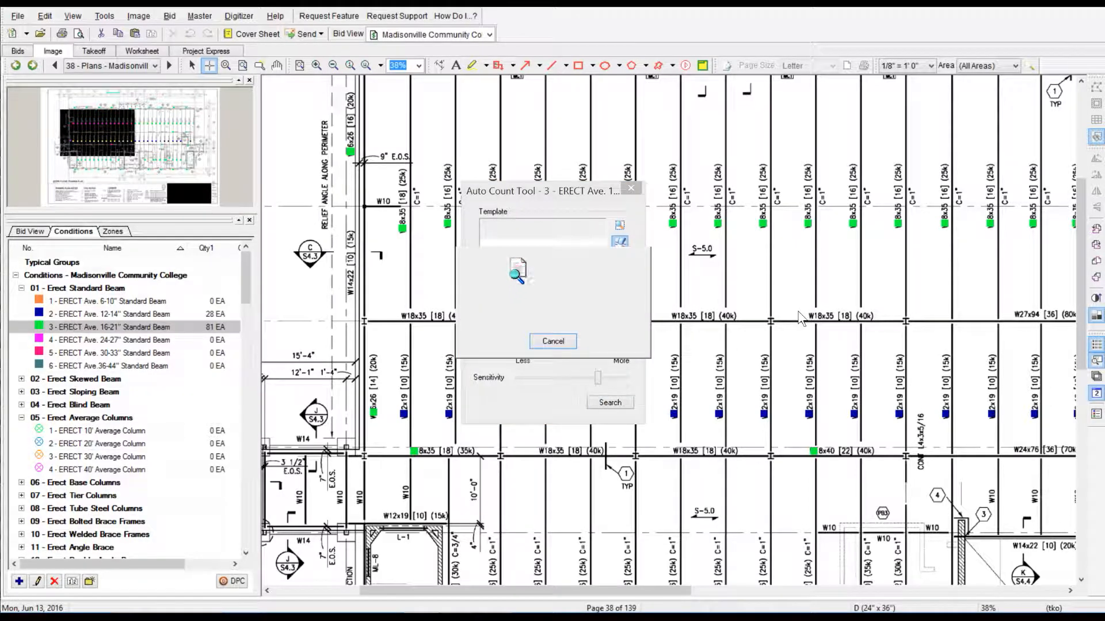
left_click_drag(463, 378, 439, 380)
left_click(472, 401)
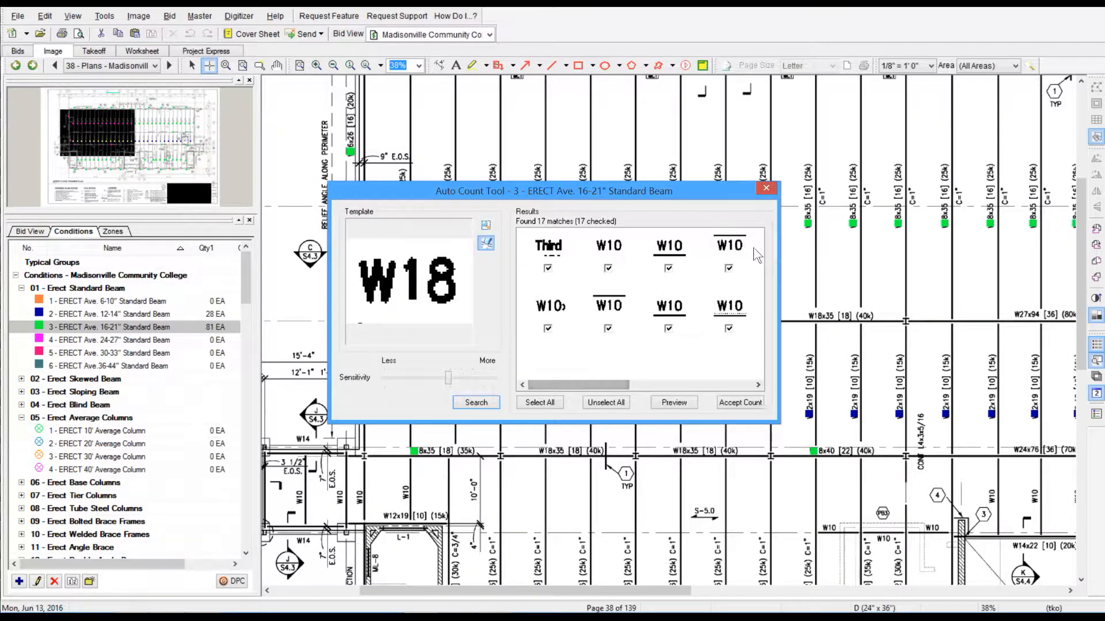
left_click(766, 189)
Manually count the six uncounted W18x35 [18] (40k) girders on the two interior lines as 3 - ERECT Ave. 16-21" Standard Beam.
left_click(115, 340)
left_click(115, 328)
left_click(396, 317)
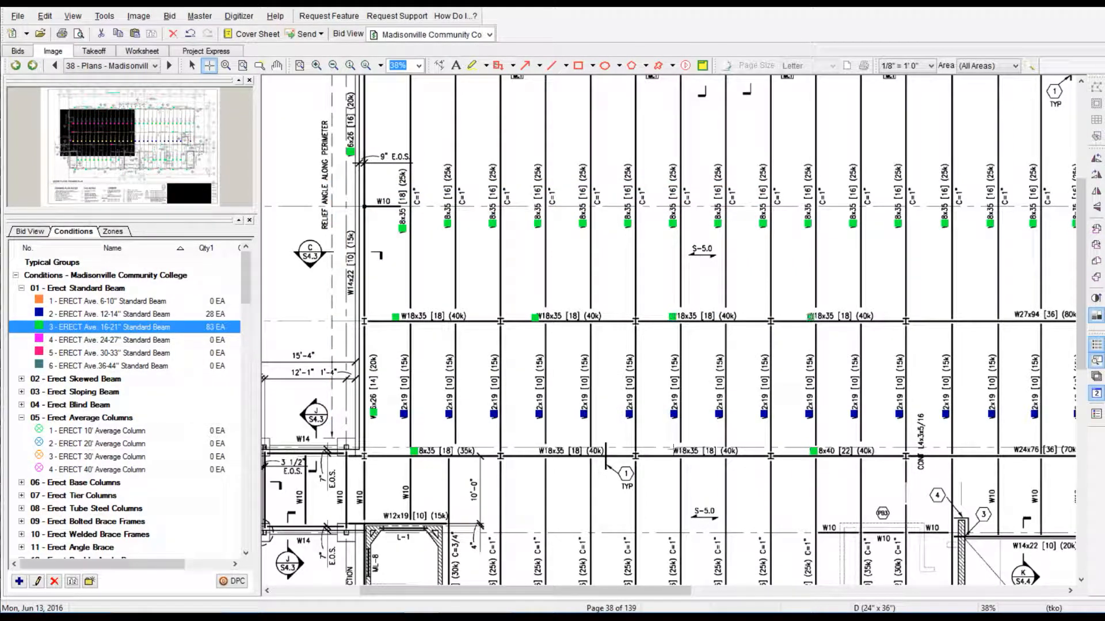
Count the five W10 beams in the projection on the upper perimeter as 1 - ERECT Ave. 6-10" Standard Beam.
scroll(558, 443, "up", 3)
left_click(115, 301)
left_click(949, 246)
left_click(1004, 245)
left_click(1032, 244)
left_click_drag(679, 590, 760, 589)
left_click(923, 241)
left_click(878, 244)
Count the W14 beams around the upper perimeter projection as 2 - ERECT Ave. 12-14" Standard Beam.
left_click(115, 314)
left_click(739, 217)
left_click(826, 219)
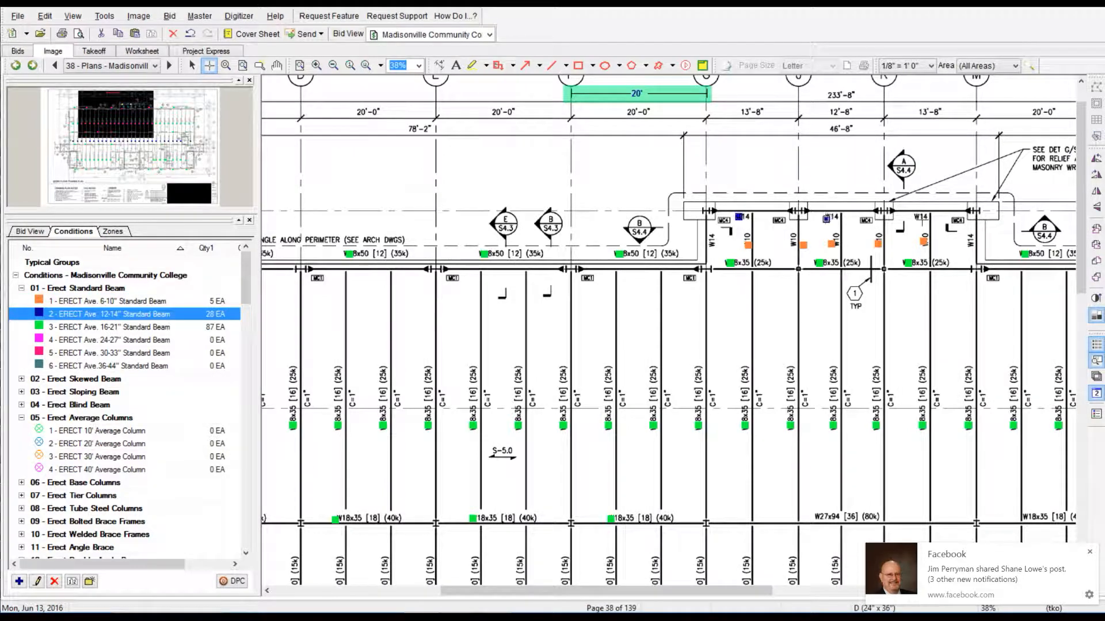
Count the left edge's W14x22, the W14 beams around the left projection and the stair's W12x19 as 2 - ERECT Ave. 12-14" Standard Beam.
left_click(198, 197)
left_click(104, 125)
scroll(393, 193, "left", 1)
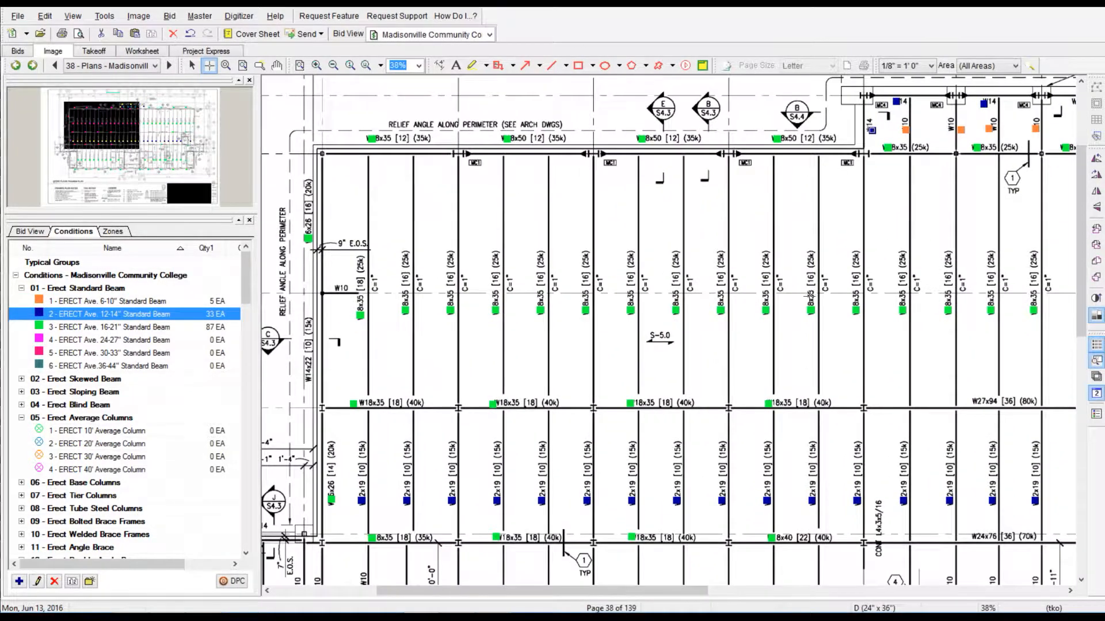
scroll(810, 297, "down", 2)
left_click(309, 279)
scroll(309, 278, "down", 3)
left_click(94, 148)
left_click(287, 339)
left_click(337, 381)
left_click(335, 277)
Count the four corner columns of both the left and right projections as 3 - ERECT 30' Average Column.
left_click(173, 444)
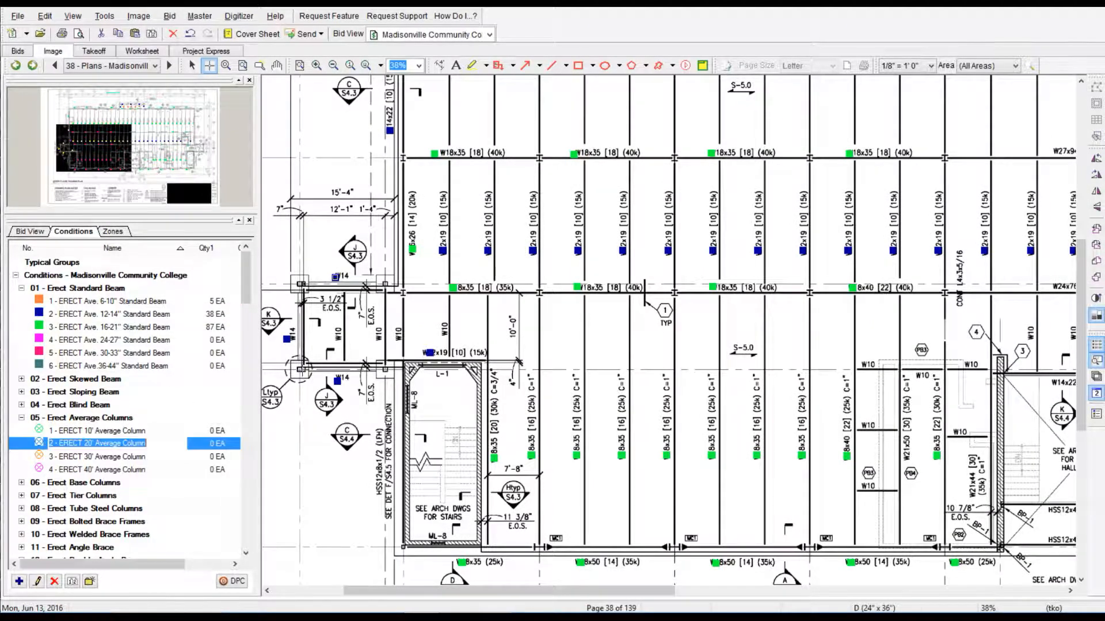
left_click(172, 457)
left_click(301, 370)
left_click(301, 284)
left_click(386, 285)
left_click(386, 370)
left_click(184, 148)
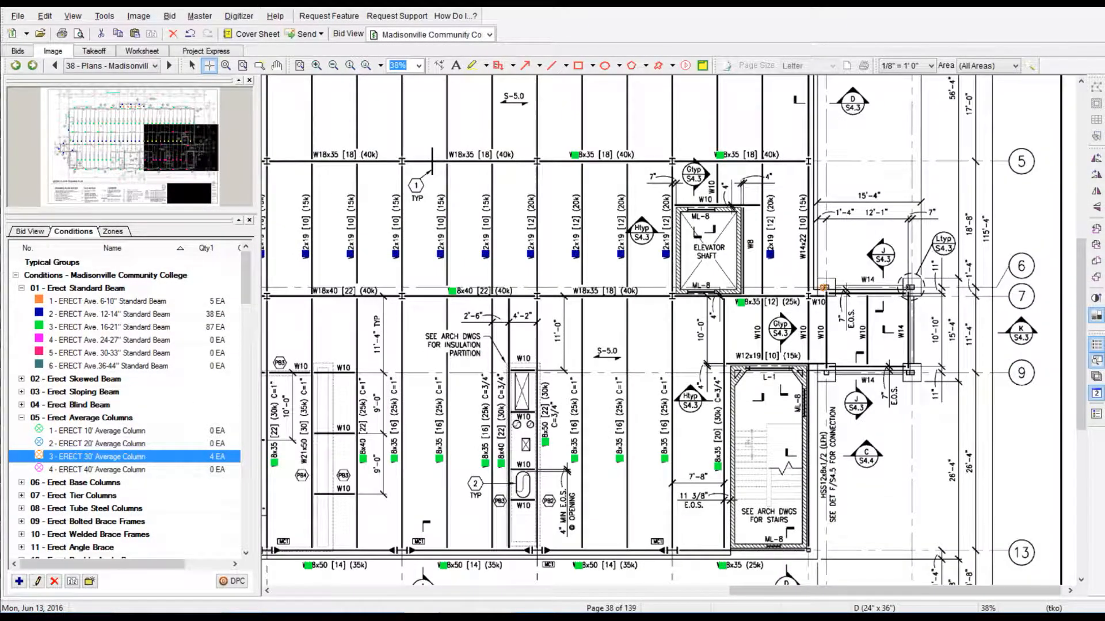
left_click(826, 373)
Count nine W10 beams in the left projection, above the left stair and left of the grand stair as 1 - ERECT Ave. 6-10" Standard Beam.
left_click_drag(101, 141, 87, 145)
left_click(215, 302)
left_click(408, 373)
left_click(453, 373)
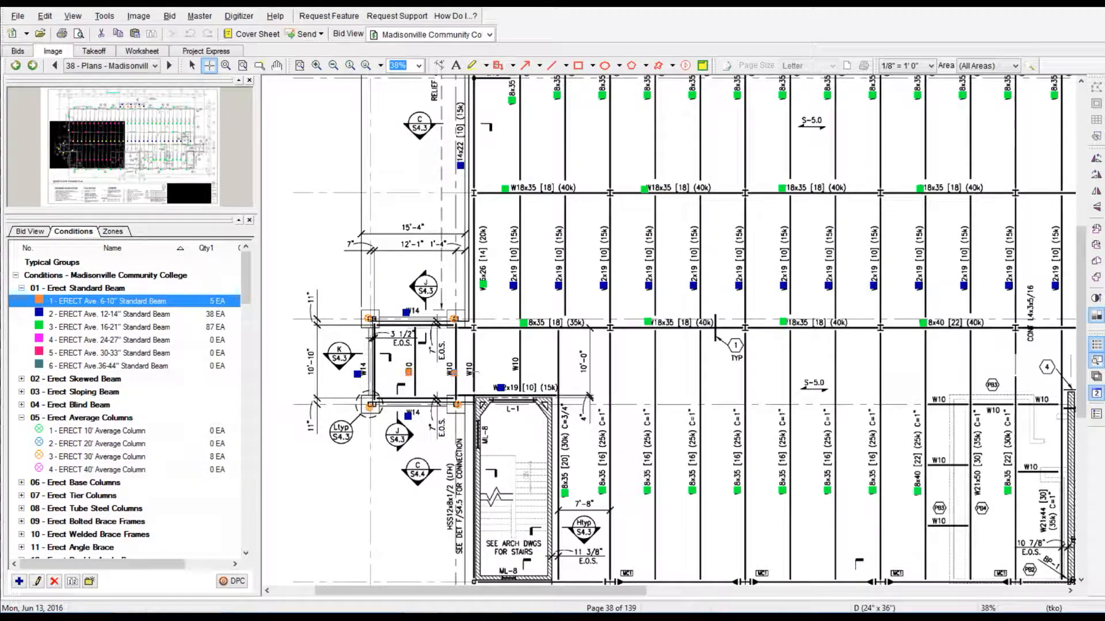
left_click(943, 521)
left_click(1036, 405)
left_click(1025, 464)
scroll(772, 573, "down", 1)
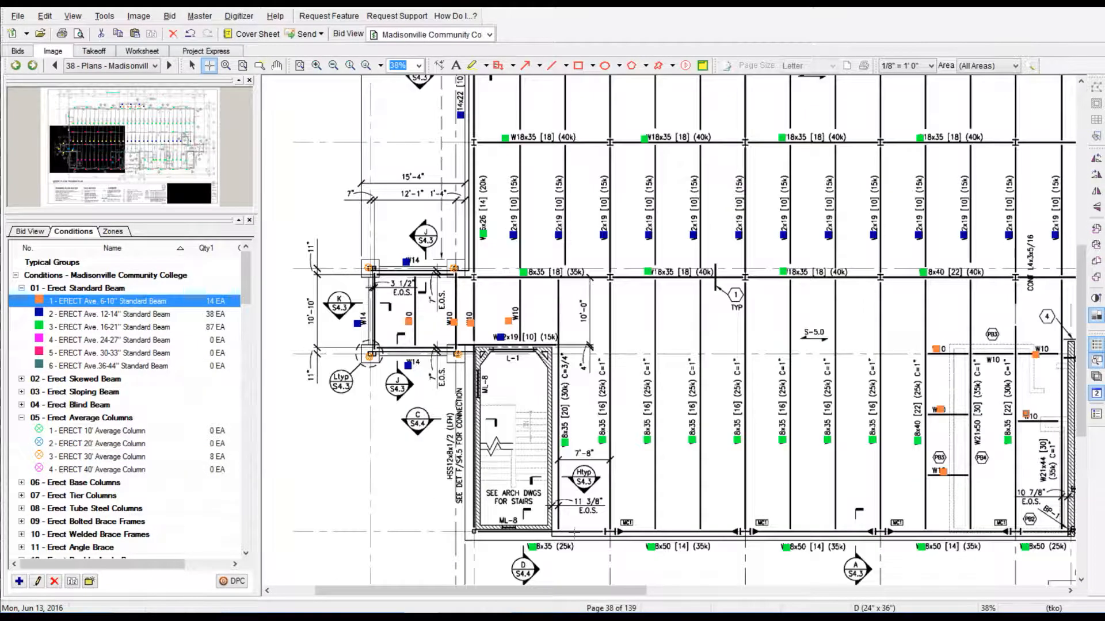
Count twelve W10 beams above and right of the grand hall stair and at the insulation partition as 1 - ERECT Ave. 6-10" Standard Beam.
key("Right")
key("Right")
key("Right")
key("Right")
key("Right")
key("Right")
key("Right")
key("Right")
key("Right")
key("Right")
key("Right")
key("Right")
key("Right")
left_click(455, 322)
left_click(499, 323)
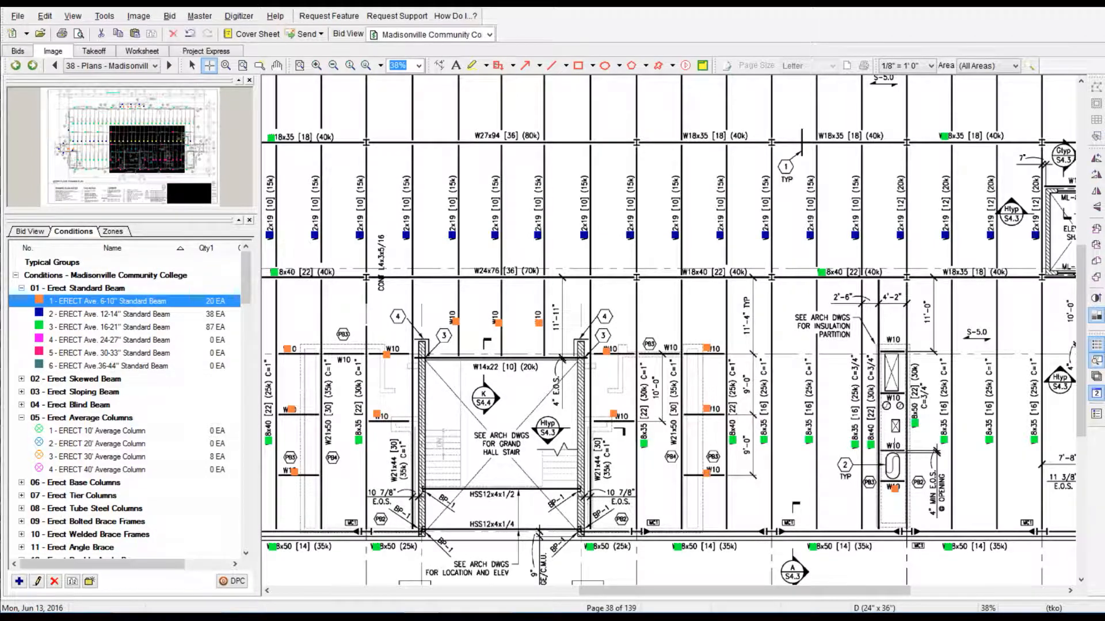
At the grand hall stair, count the W14x22 as a 12-14" Standard Beam and the two HSS12x4 and right W21x44 members as 16-21".
left_click(177, 313)
left_click(473, 366)
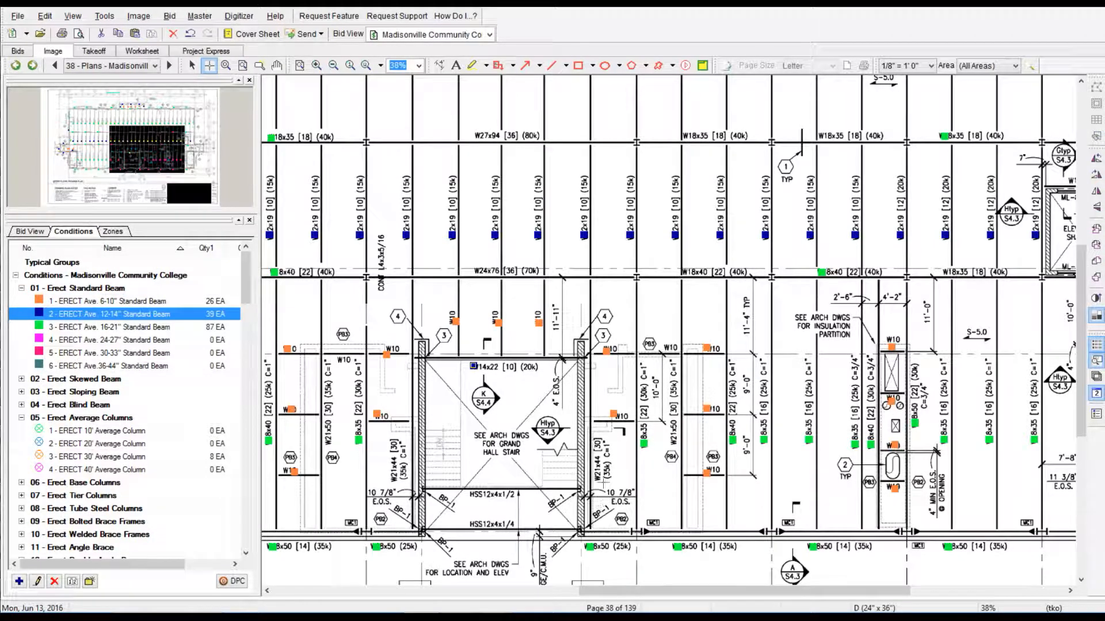
left_click(178, 327)
left_click(504, 492)
Count the missed W10 right of the grand stair as a 6-10" beam and the W24x76 and W27x94 as 4 - ERECT Ave. 24-27" Standard Beam.
left_click(179, 301)
left_click(668, 347)
left_click(158, 340)
left_click(473, 271)
left_click(472, 133)
Count the four uncounted W18 girders right of the grand stair bay as 3 - ERECT Ave. 16-21" Standard Beam.
left_click(179, 326)
left_click(682, 137)
left_click(685, 272)
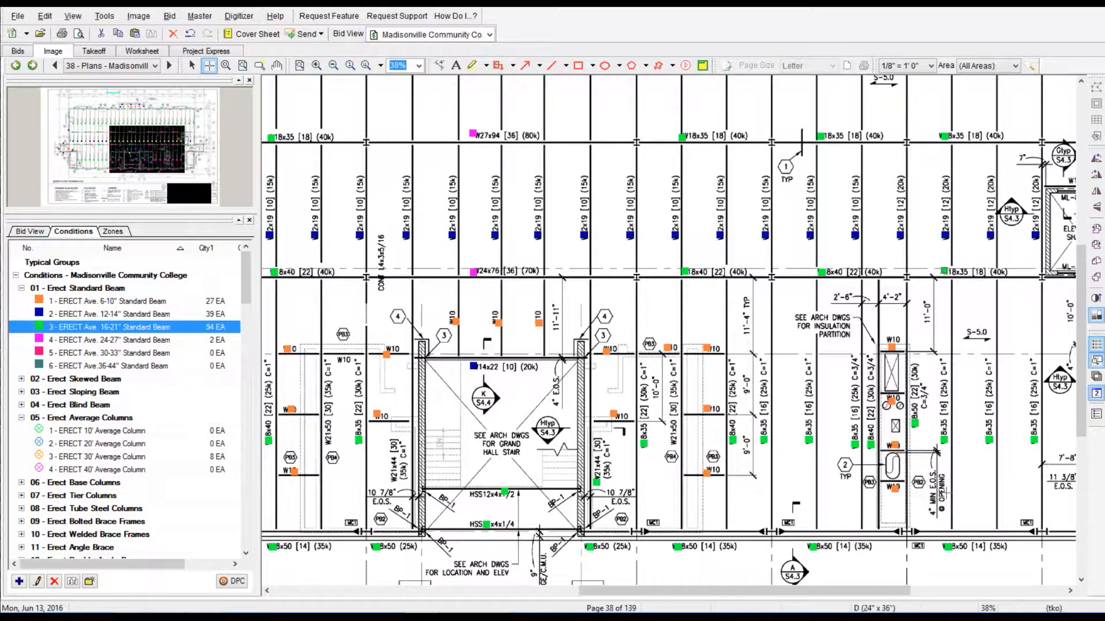
Count the three W14 beams around the right projection and the W12x19 above the right stair as 2 - ERECT Ave. 12-14" Standard Beam.
scroll(949, 512, "up", 3)
left_click_drag(701, 589, 819, 589)
scroll(867, 342, "down", 2)
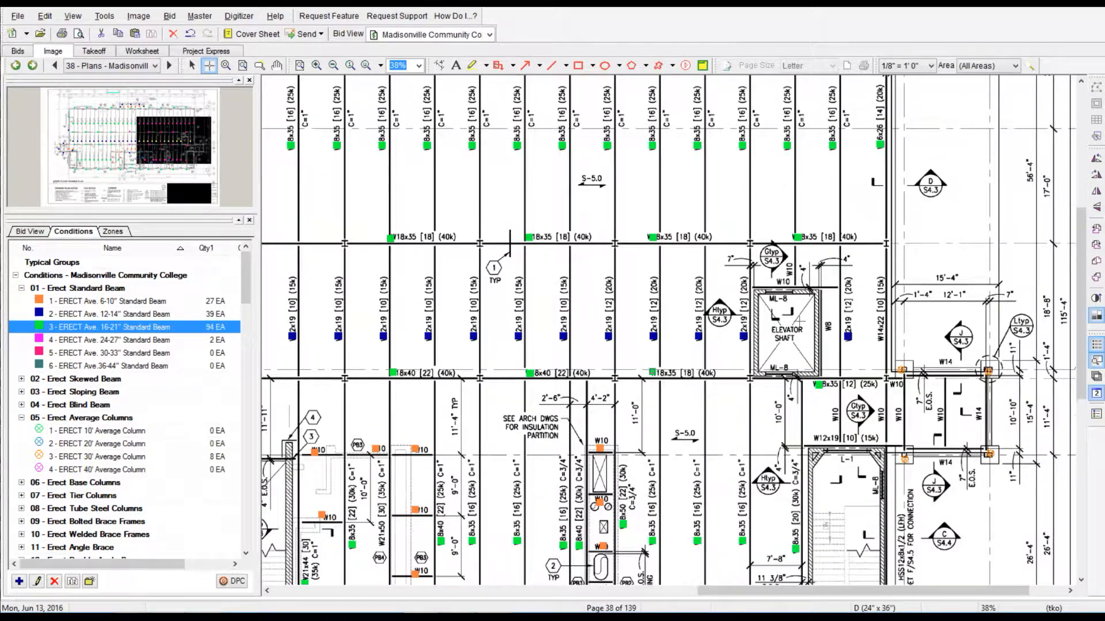
scroll(800, 320, "down", 1)
left_click(109, 314)
left_click(941, 313)
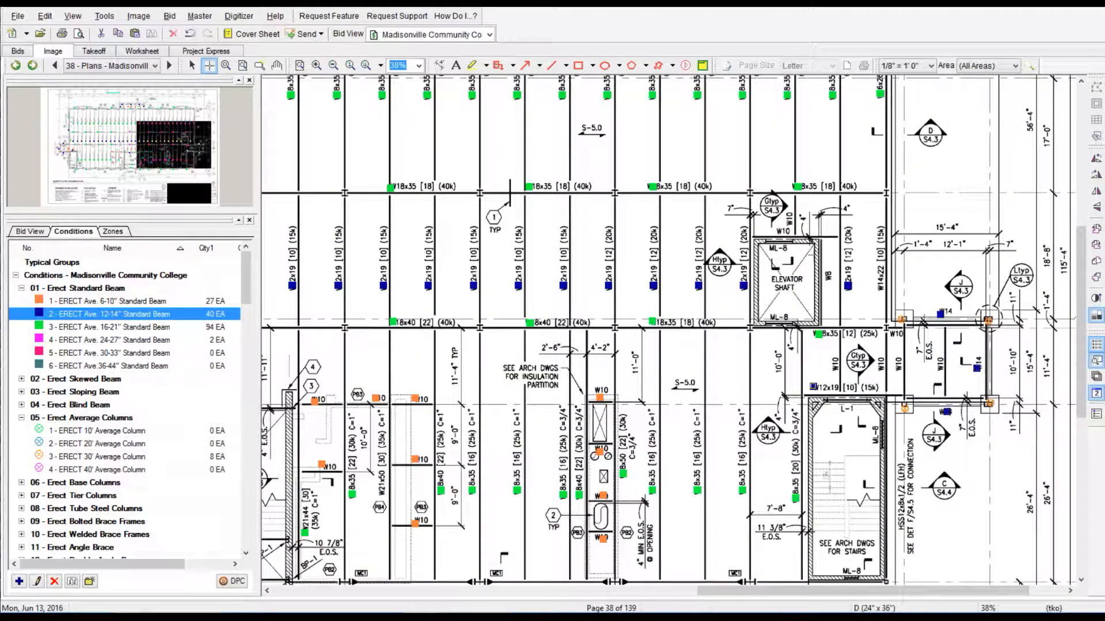
scroll(836, 461, "down", 1)
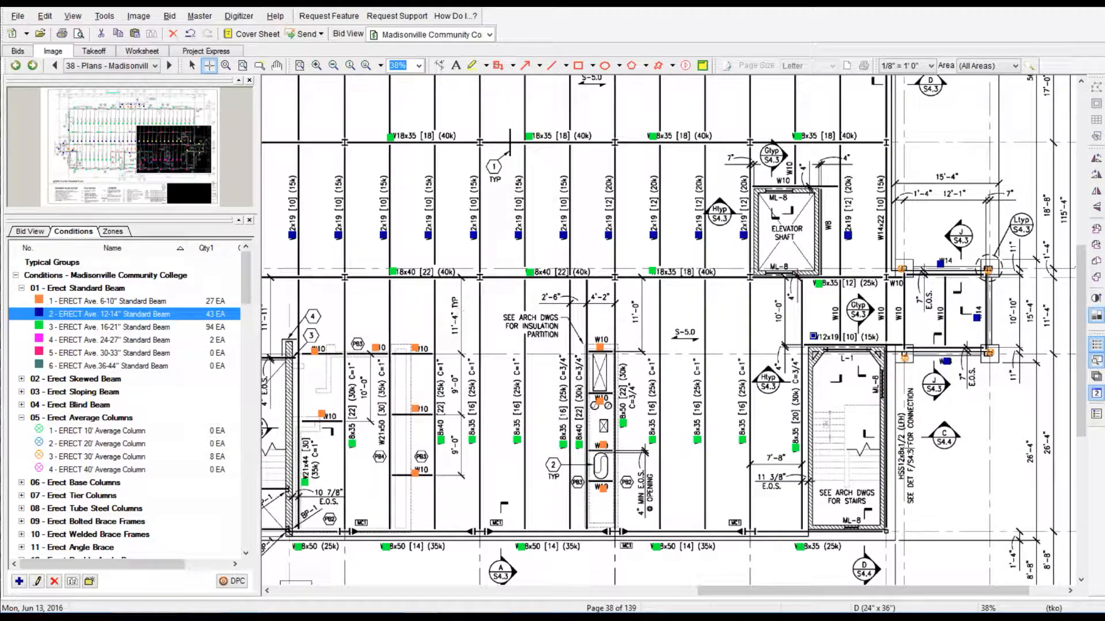
Count the right HSS12x8x1/2 as a 16-21" Standard Beam and the small beams at the elevator and right projection as 6-10" Standard Beam.
left_click(144, 327)
left_click(154, 302)
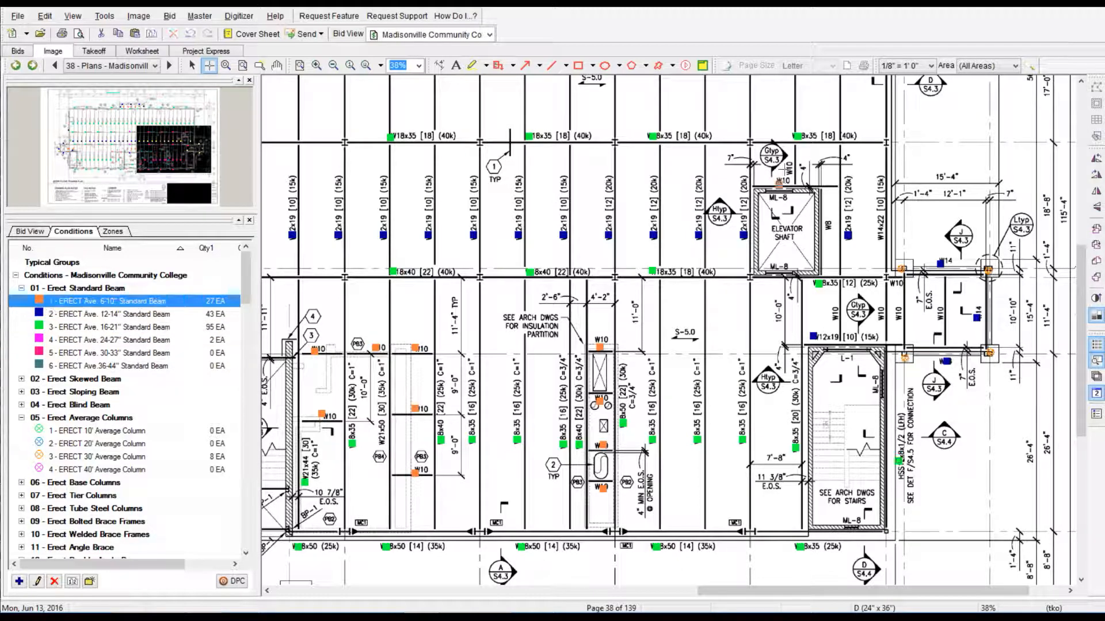
left_click(936, 314)
scroll(832, 242, "up", 6)
scroll(599, 211, "down", 6)
Count the moment connections on the lower perimeter left of the grand stair as 2 - 30-59 lbs Beam Moment Weld.
left_click_drag(881, 591, 552, 592)
left_click_drag(246, 281, 246, 369)
left_click(104, 276)
left_click(488, 532)
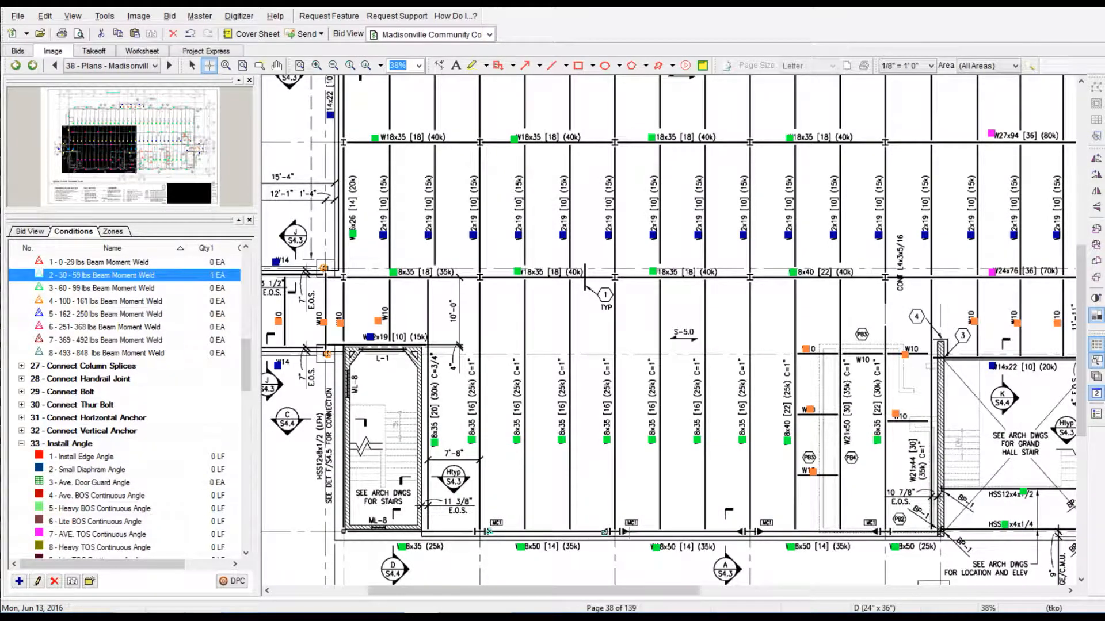
left_click(760, 533)
left_click(876, 532)
Count the six moment connections on the lower perimeter right of the grand stair as 2 - 30-59 lbs Beam Moment Weld, undoing a misplaced marker.
left_click_drag(669, 592, 941, 592)
left_click(876, 532)
left_click(761, 533)
left_click(689, 534)
left_click(625, 534)
left_click(192, 35)
left_click(741, 532)
left_click(627, 532)
left_click(610, 533)
left_click(489, 532)
Count the upper perimeter's MC1 connections as 2 - 30-59 lbs Beam Moment Weld and the six at the projection as 1 - 0-29 lbs.
left_click_drag(1082, 339, 1081, 205)
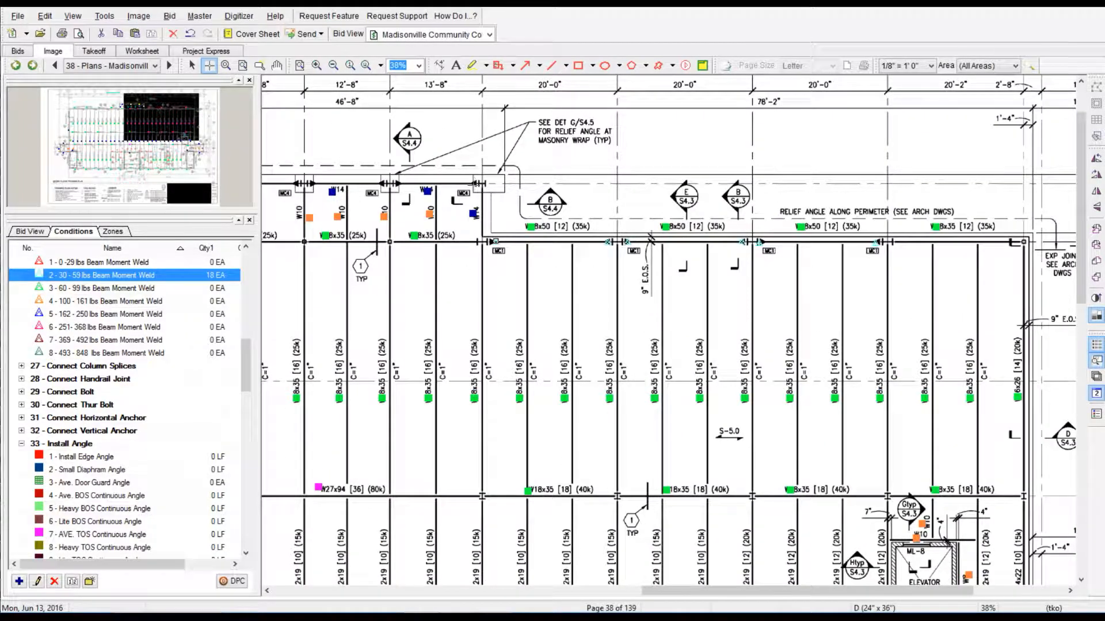
left_click(98, 262)
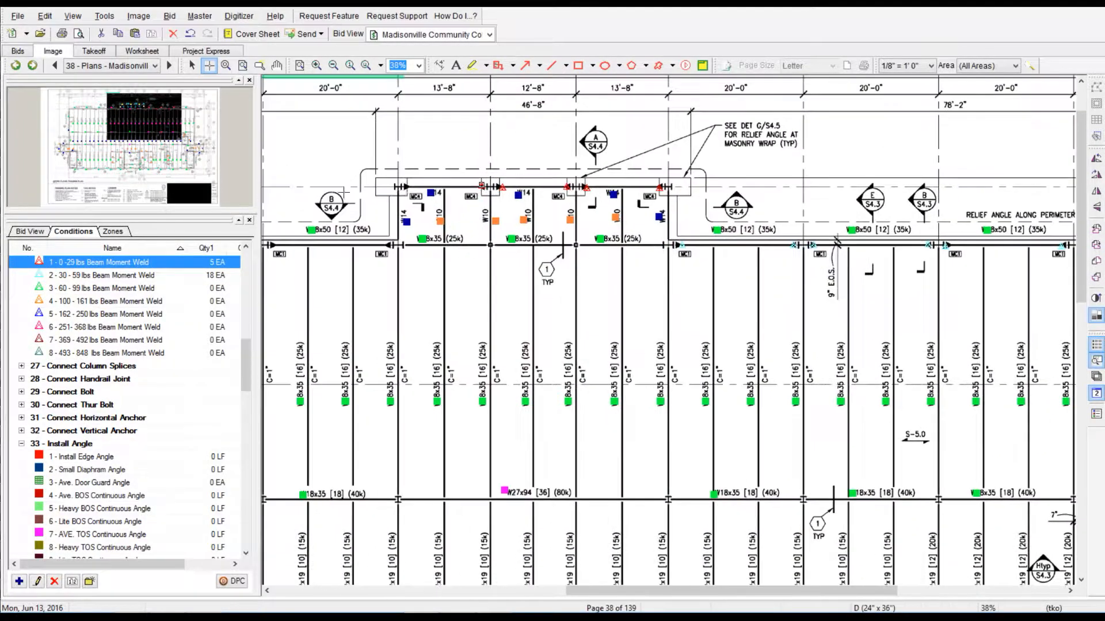
left_click(213, 275)
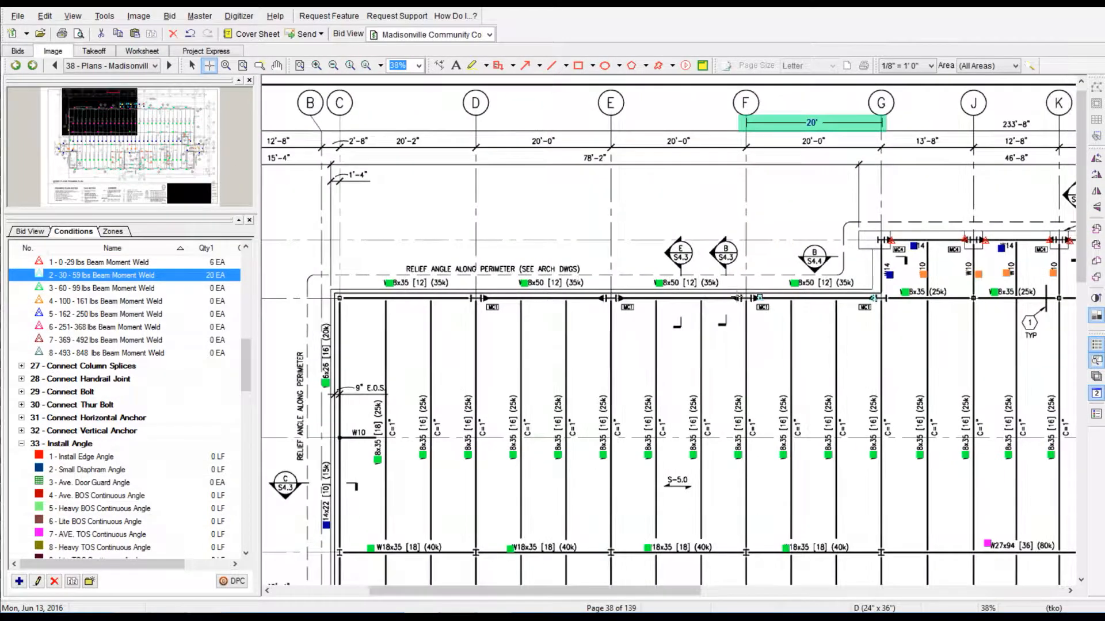
mouse_move(112, 112)
left_mouse_down()
mouse_move(168, 113)
mouse_move(191, 145)
mouse_move(184, 156)
mouse_move(109, 167)
mouse_move(112, 123)
left_mouse_up()
Open detail sheet S4.3 in the separate View Window and examine the window and wall section details.
key("alt+Tab")
left_click(637, 239)
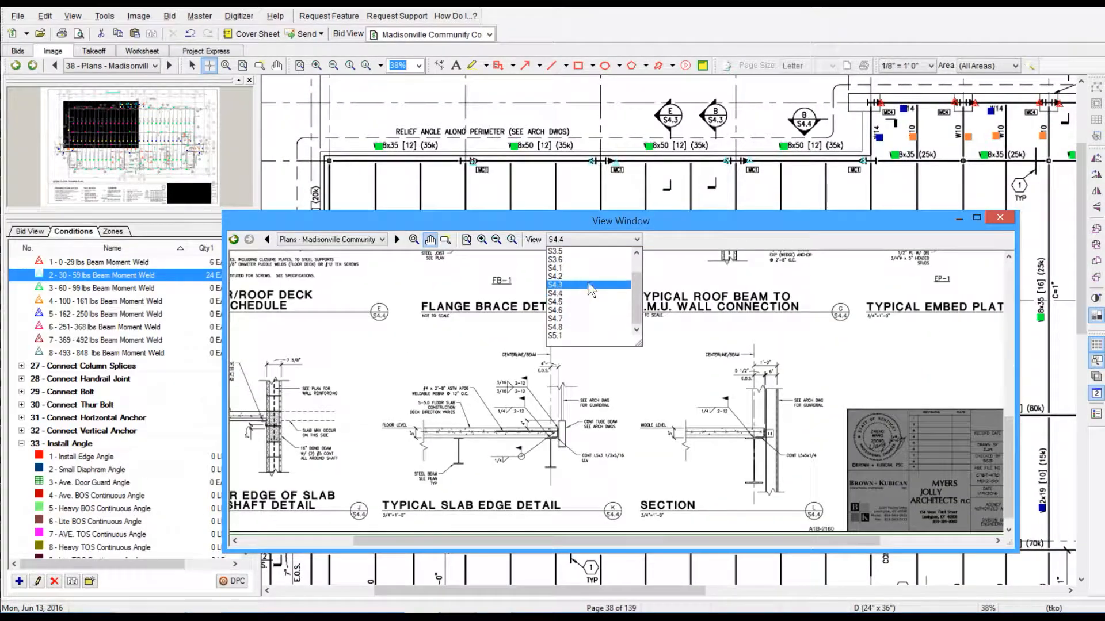
left_click(591, 290)
left_click(482, 239)
left_click(482, 240)
left_click(482, 240)
left_click_drag(476, 366, 702, 340)
left_click_drag(263, 358, 496, 359)
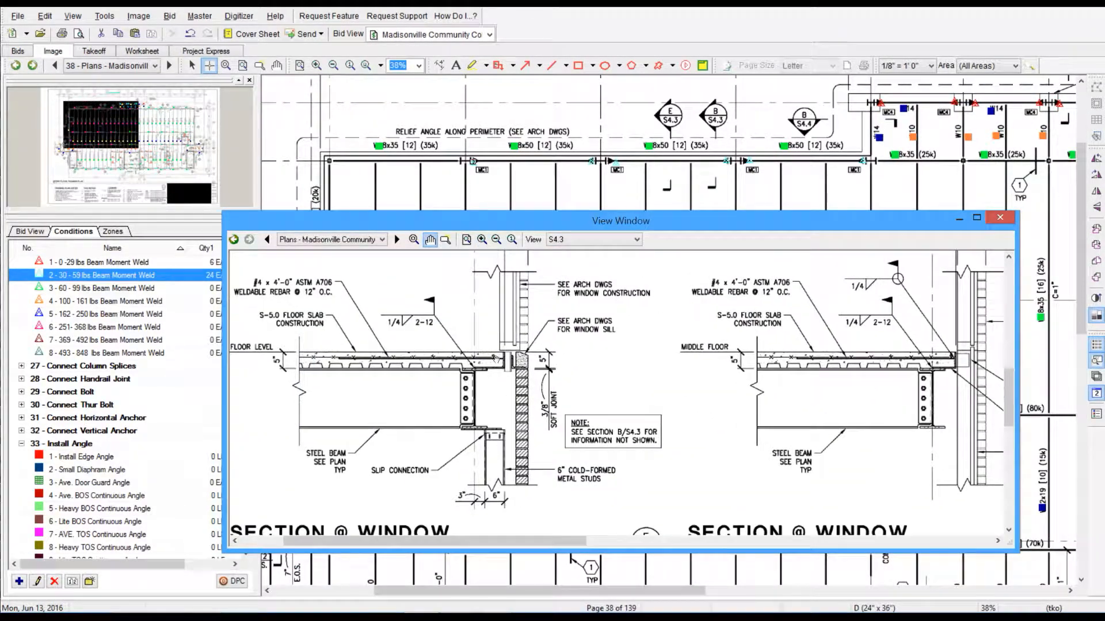
left_click_drag(672, 299, 671, 476)
left_click_drag(973, 276, 650, 457)
left_click_drag(700, 257, 699, 297)
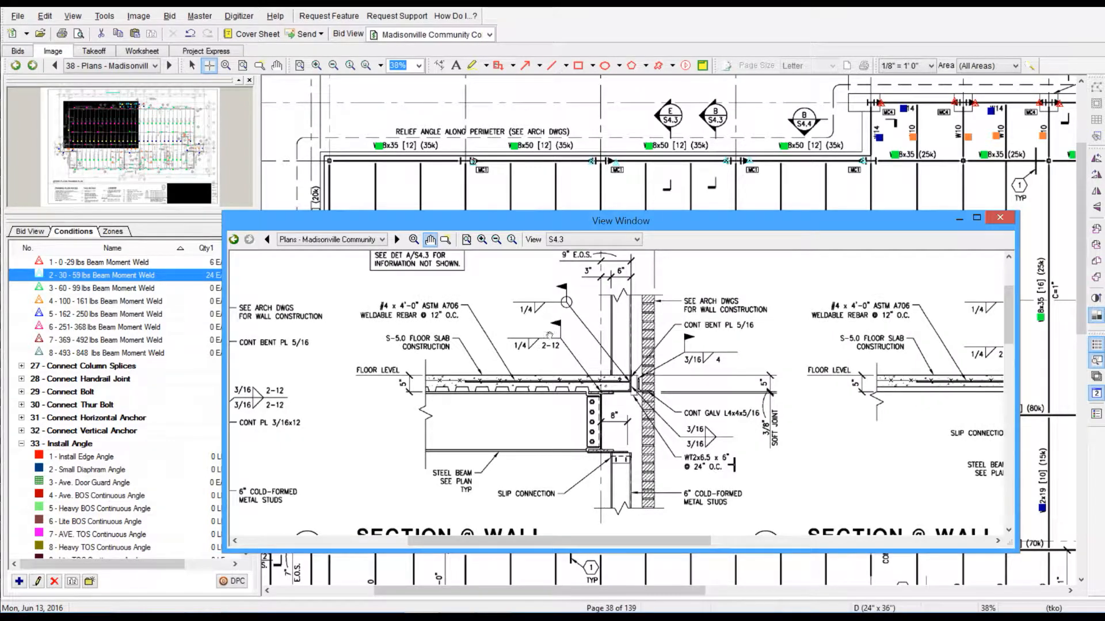
Switch the View Window to detail sheet S4.4 and zoom in to examine its window and stair shaft sections.
left_click_drag(600, 356, 601, 382)
left_click(623, 240)
left_click(599, 333)
left_click(481, 239)
left_click(481, 239)
left_click(482, 239)
left_click_drag(643, 256, 646, 399)
left_click_drag(544, 306, 544, 383)
left_click_drag(530, 289, 532, 340)
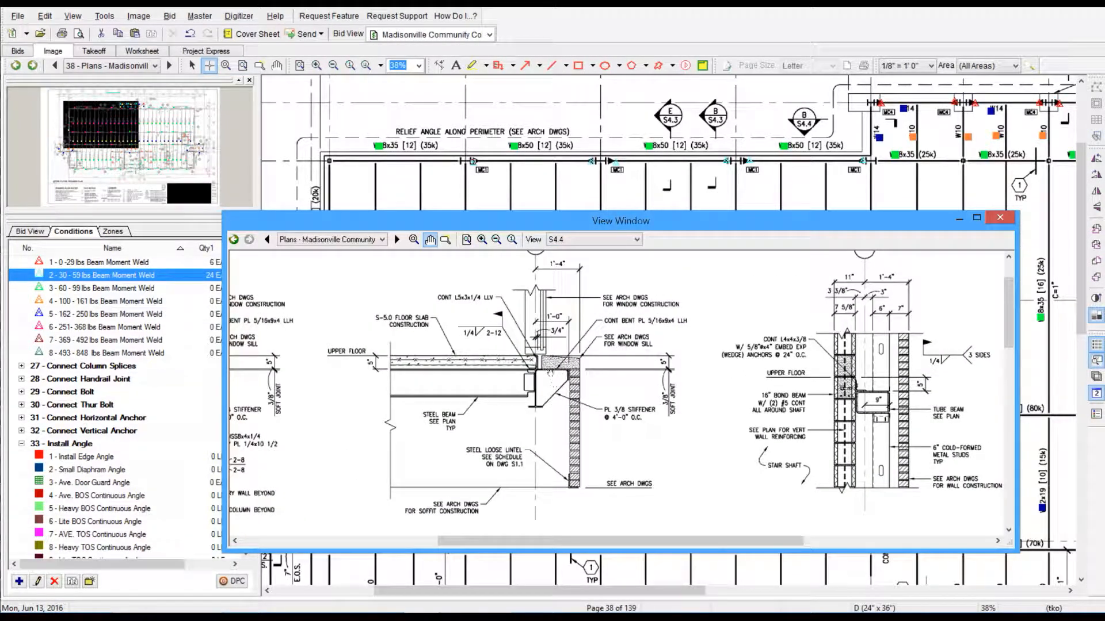
Examine sections A and B on sheet S4.4 for the plan's upper projection, and close the View Window.
left_click_drag(113, 132, 140, 129)
left_click_drag(253, 396, 548, 400)
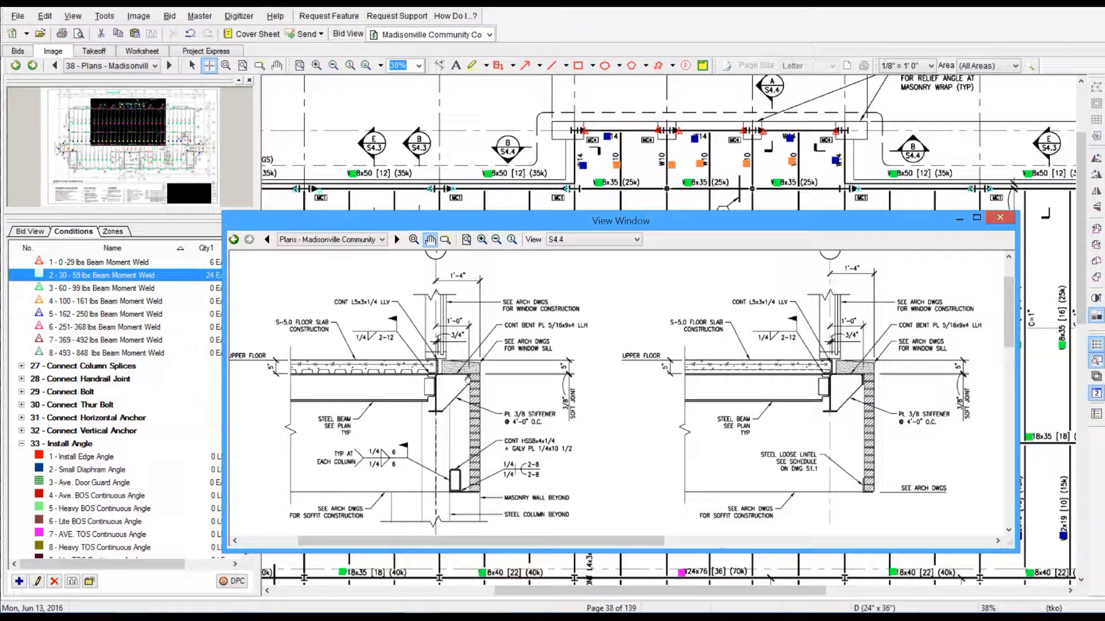
scroll(501, 403, "down", 2)
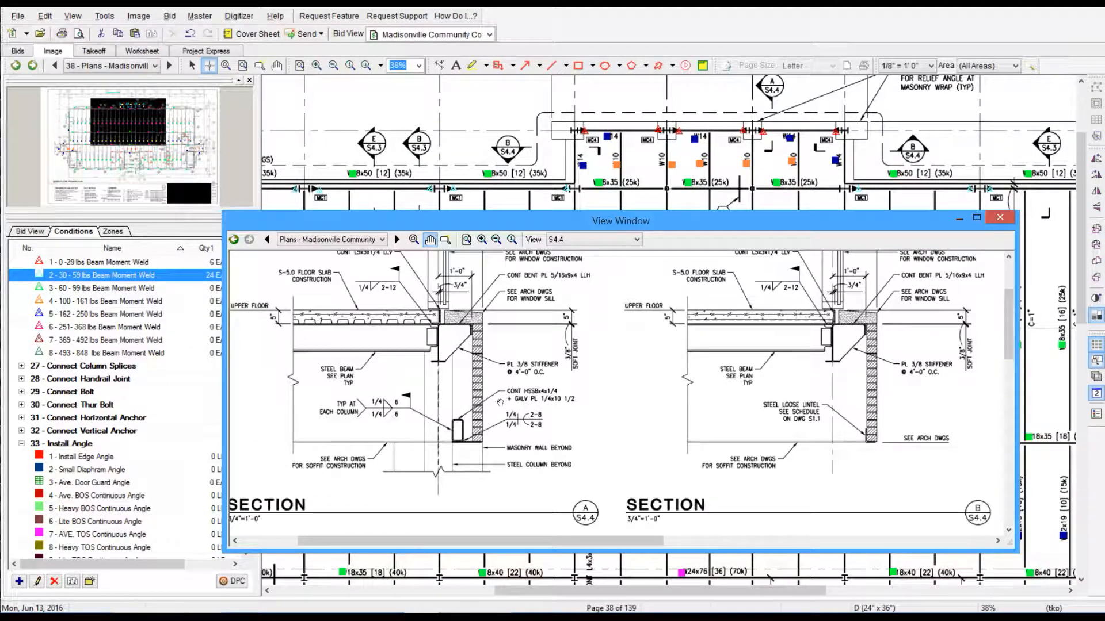
left_click_drag(541, 221, 492, 250)
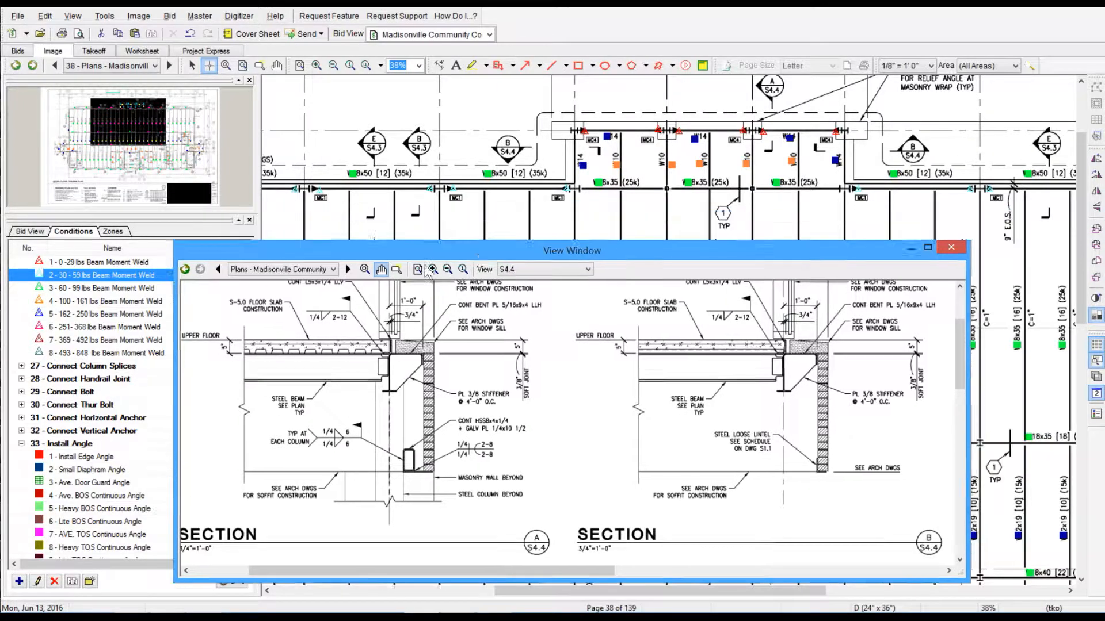
left_click(951, 247)
Count the beams along the upper projection's perimeter as 3 - ERECT Ave. 16-21" Standard Beam.
scroll(168, 363, "up", 15)
left_click(155, 327)
left_click(625, 132)
left_click(699, 132)
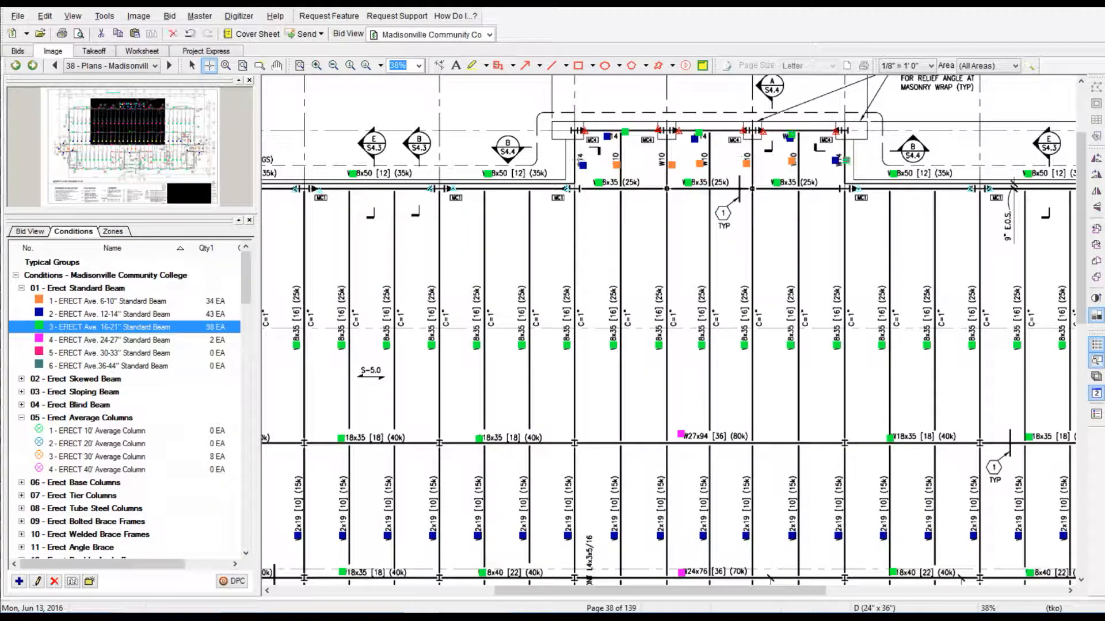
Trace the slab edge around the upper projection with 1 - Install Edge Angle.
left_click_drag(246, 278, 246, 382)
left_click(113, 366)
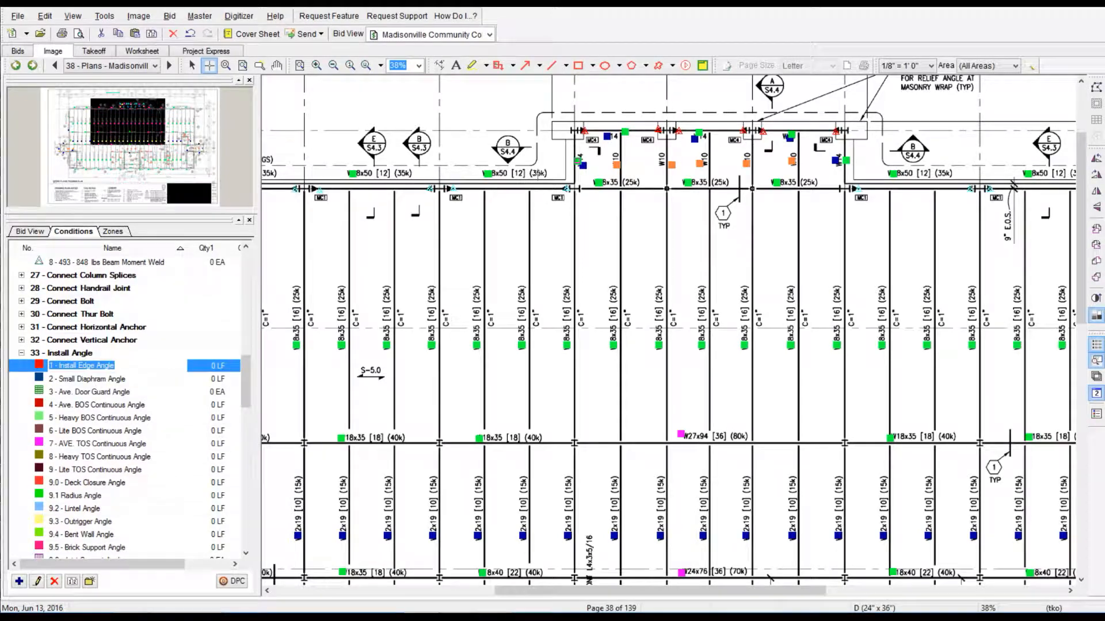
left_click(577, 185)
left_click(577, 132)
left_click(591, 130)
left_click(726, 130)
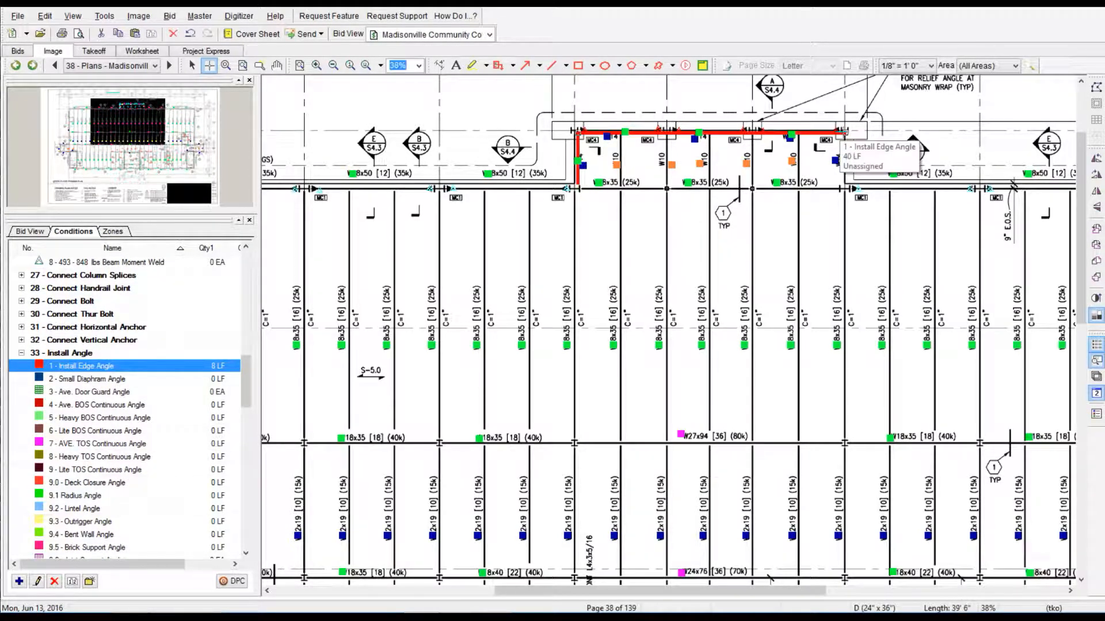
Trace the upper perimeter on both sides of the projection with 1 - Install Edge Angle.
left_click(574, 183)
scroll(420, 182, "left", 5)
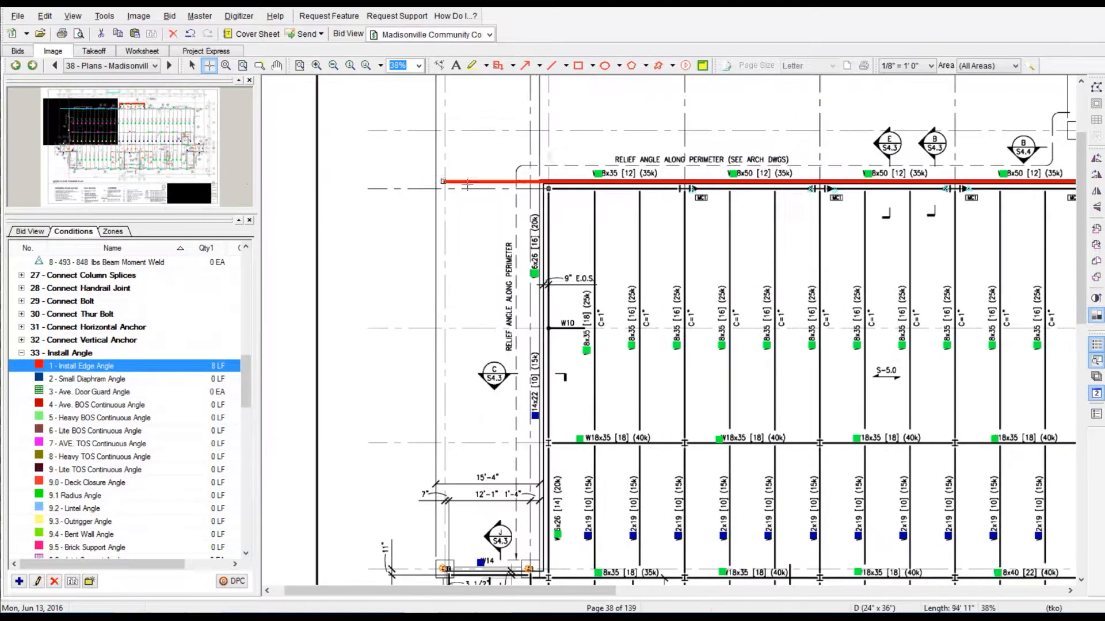
scroll(542, 183, "right", 5)
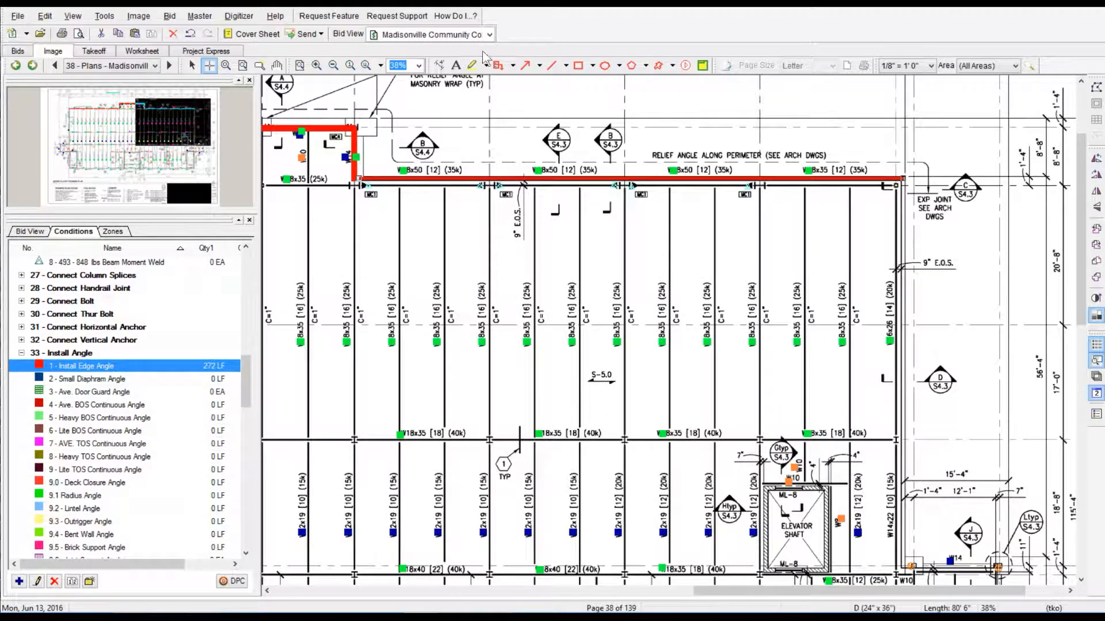
Highlight the upper perimeter's section markers and trace its relief angle line, including around the projection, as 9.8 - Veneer Suport Angle.
scroll(640, 203, "left", 5)
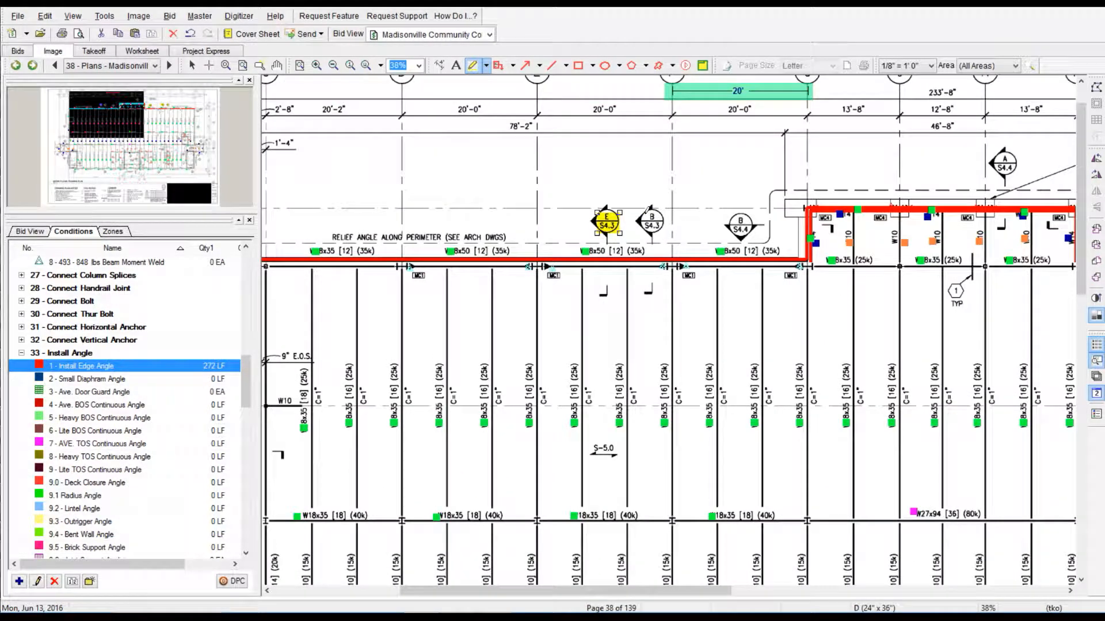
scroll(73, 435, "down", 2)
left_click(78, 508)
middle_click_drag(267, 244, 379, 147)
left_click(373, 144)
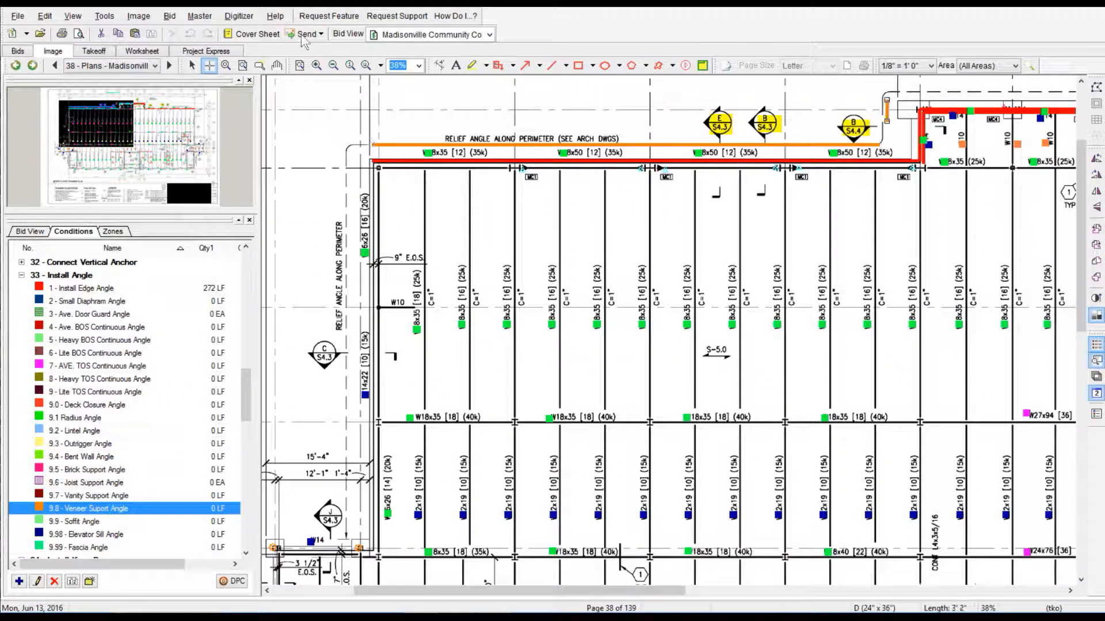
left_click(884, 145)
left_click(885, 92)
scroll(920, 92, "right", 4)
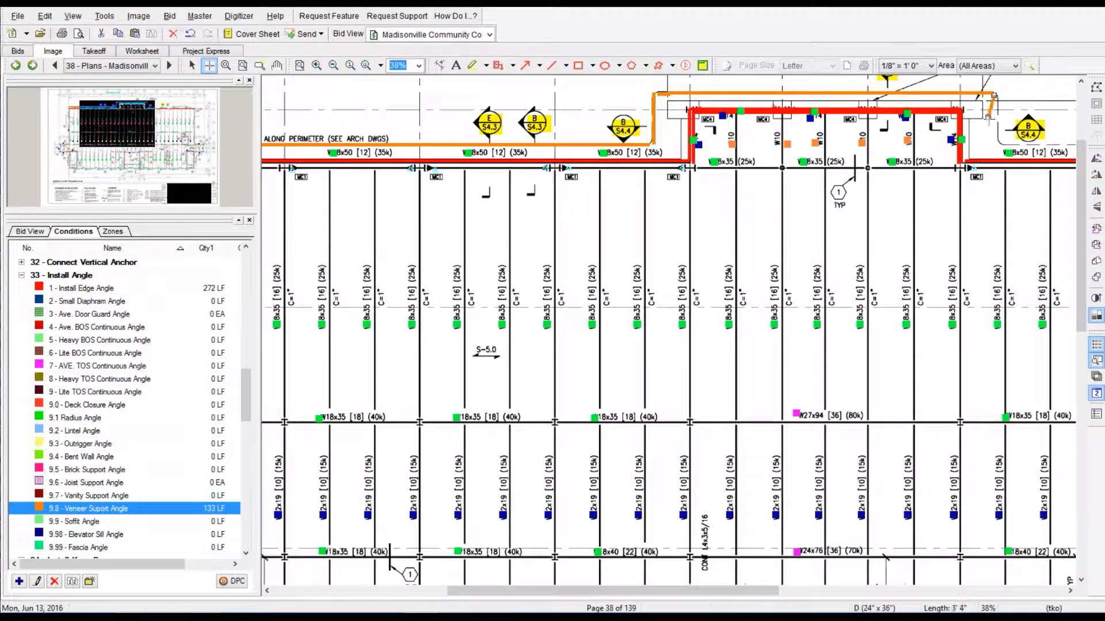
left_click(993, 145)
scroll(979, 145, "right", 10)
Trace the relief angle along the building's left perimeter as 9.8 - Veneer Suport Angle.
left_click(78, 120)
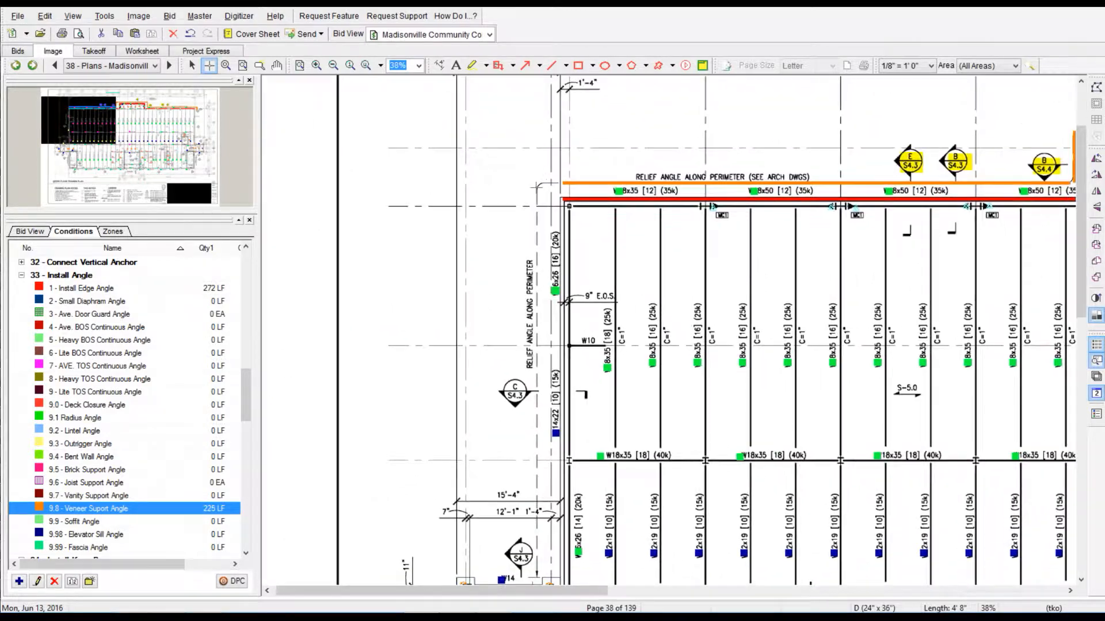
left_click(536, 188)
scroll(538, 322, "down", 6)
double_click(538, 407)
scroll(538, 407, "down", 7)
Bring the View Window back with detail sheet S4.3 and examine the sections that apply to the left perimeter.
scroll(350, 250, "up", 14)
left_click_drag(0, 153, 522, 144)
left_click(537, 164)
left_click(488, 207)
scroll(423, 328, "up", 5, "ctrl")
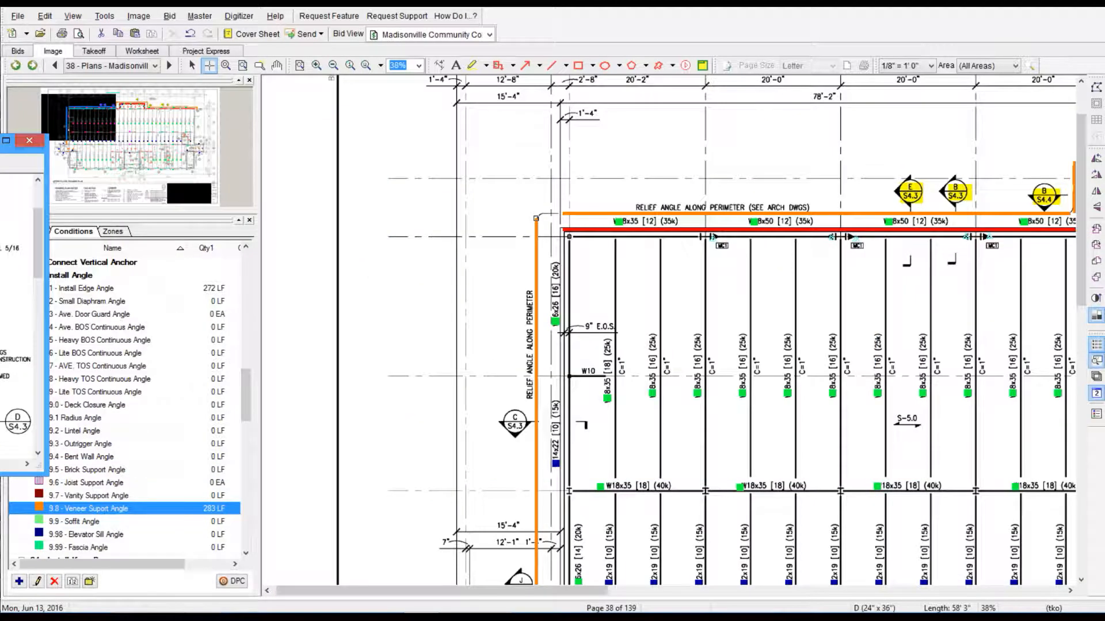
Trace the left perimeter, the small projecting bay and the left stair's upper and right edges with 1 - Install Edge Angle.
left_click(86, 289)
scroll(561, 403, "down", 3)
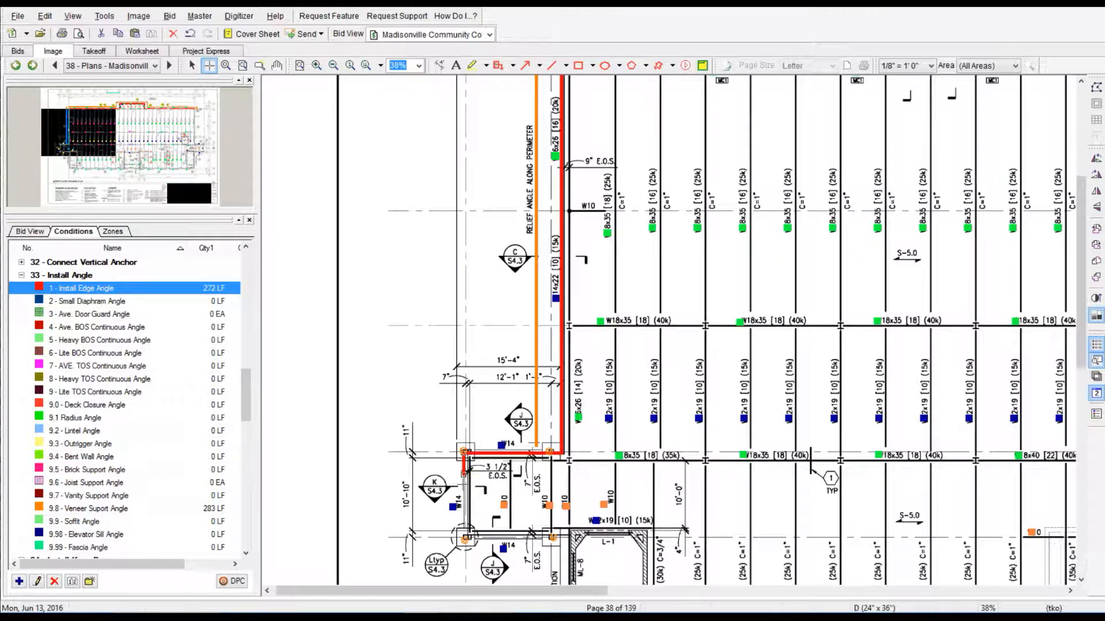
scroll(570, 334, "down", 3)
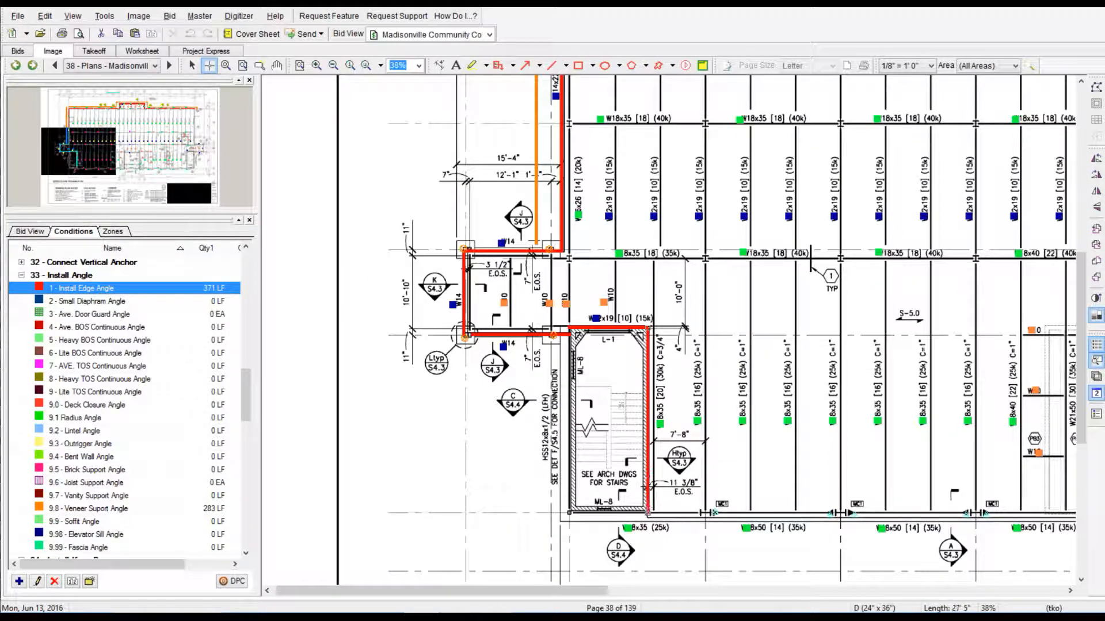
double_click(647, 513)
Examine window sections J and K on detail sheet S4.3 for the small projecting bay.
scroll(648, 511, "up", 3)
left_click_drag(1102, 40, 626, 21)
left_click_drag(535, 276, 524, 236)
left_click_drag(518, 310, 489, 86)
mouse_move(242, 253)
left_mouse_down()
mouse_move(506, 206)
mouse_move(504, 259)
left_mouse_up()
left_click_drag(852, 202, 712, 145)
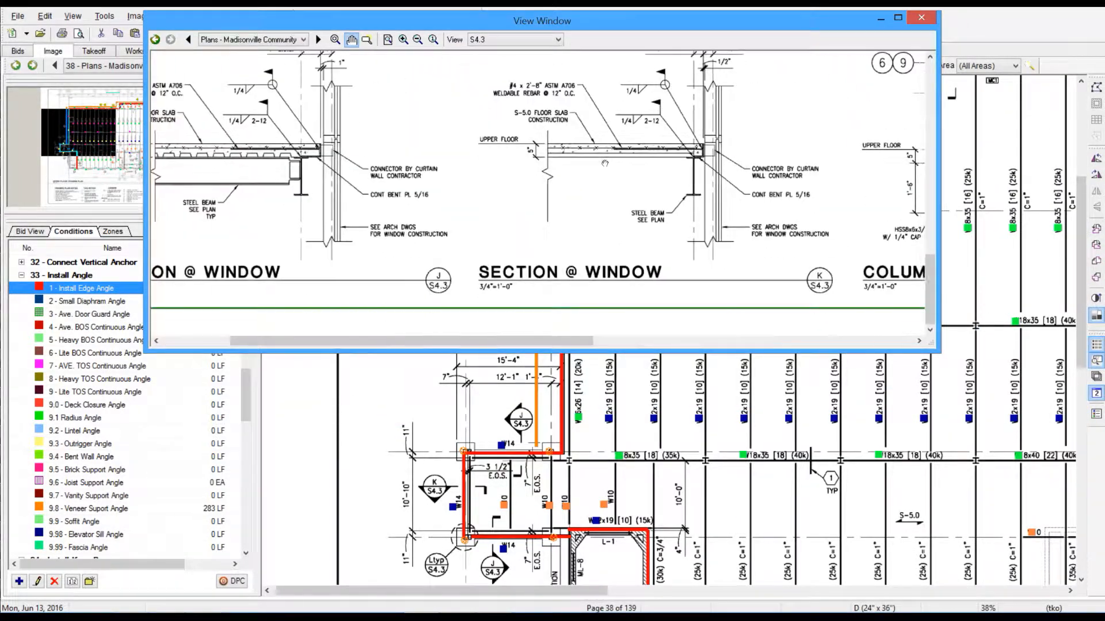
Highlight the K/S4.3 marker and both J/S4.3 section markers around the left projecting bay.
left_click_drag(424, 477, 446, 498)
left_click_drag(509, 409, 530, 431)
left_click_drag(484, 560, 506, 576)
scroll(620, 476, "down", 1)
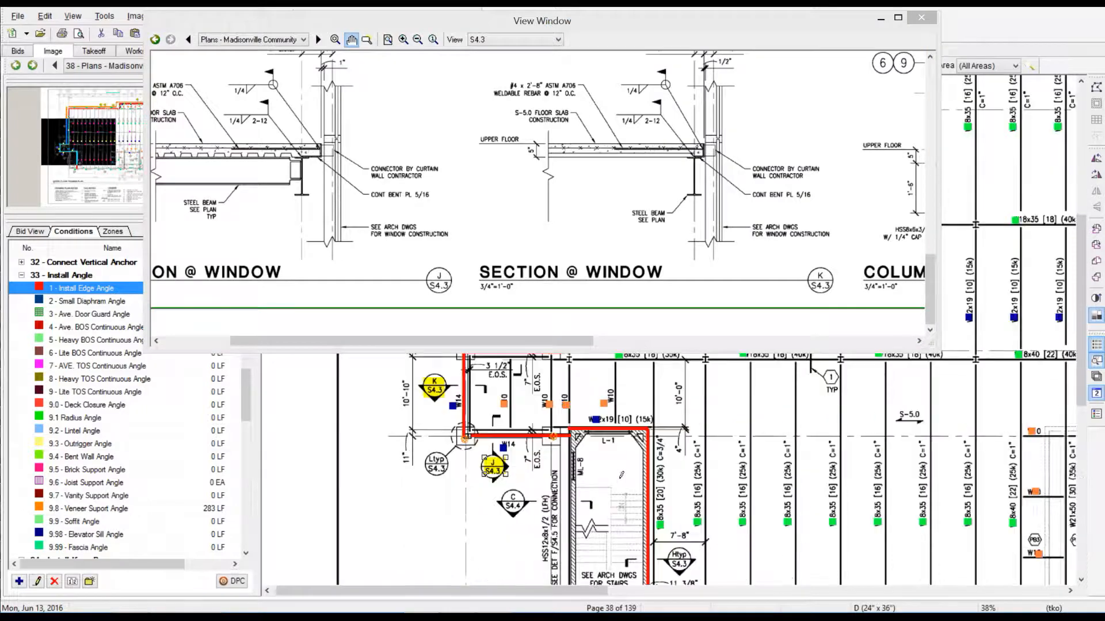
Examine column connection L on sheet S4.3, close the View Window and highlight the Ltyp/S4.3 marker at the left bay.
left_click_drag(616, 77, 617, 328)
left_click_drag(834, 63, 535, 334)
left_click_drag(592, 219, 626, 148)
mouse_move(633, 328)
left_mouse_down()
mouse_move(549, 167)
mouse_move(546, 25)
left_mouse_up()
mouse_move(593, 278)
left_mouse_down()
mouse_move(672, 261)
mouse_move(728, 280)
left_mouse_up()
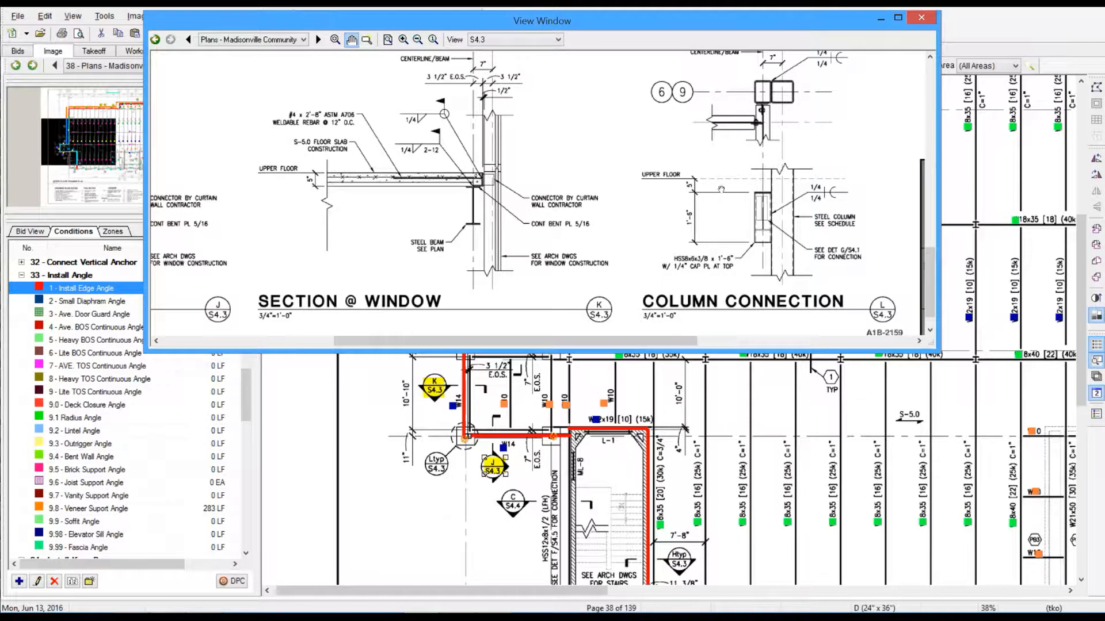
left_click(921, 18)
scroll(340, 329, "down", 3)
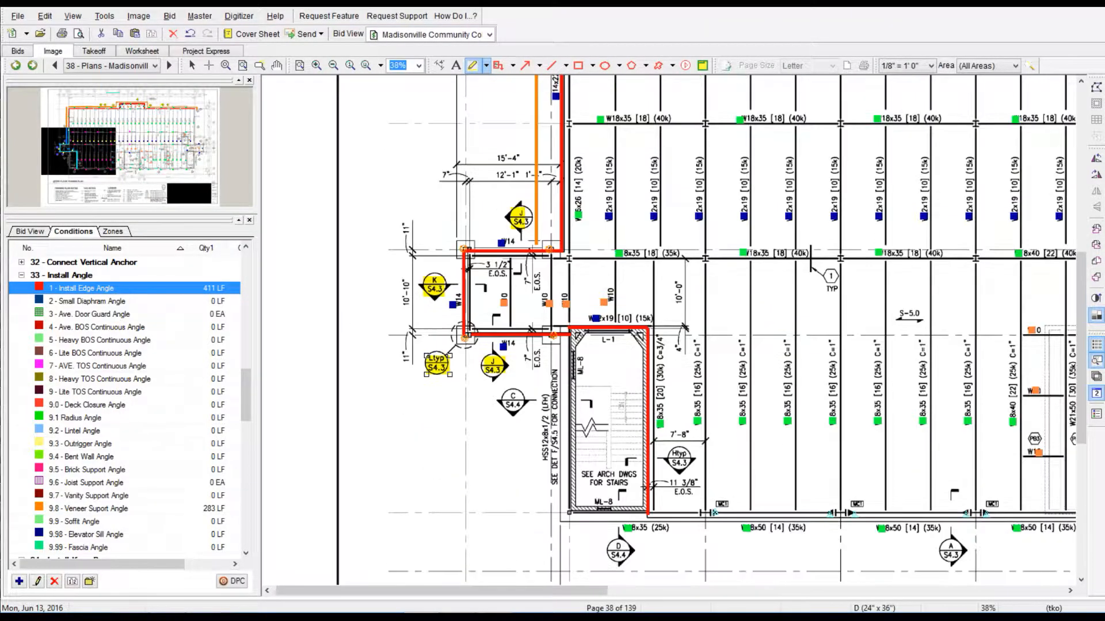
Examine sections C and D on sheet S4.4 and count the HSS12x8x1/2 beam beside the left stair as 3 - ERECT Ave. 16-21" Standard Beam.
left_click_drag(0, 108, 551, 42)
left_click(646, 56)
left_click(587, 115)
scroll(832, 147, "up", 6, "ctrl")
mouse_move(832, 147)
left_mouse_down()
mouse_move(421, 429)
mouse_move(425, 390)
left_mouse_up()
scroll(81, 340, "up", 17)
left_click(107, 289)
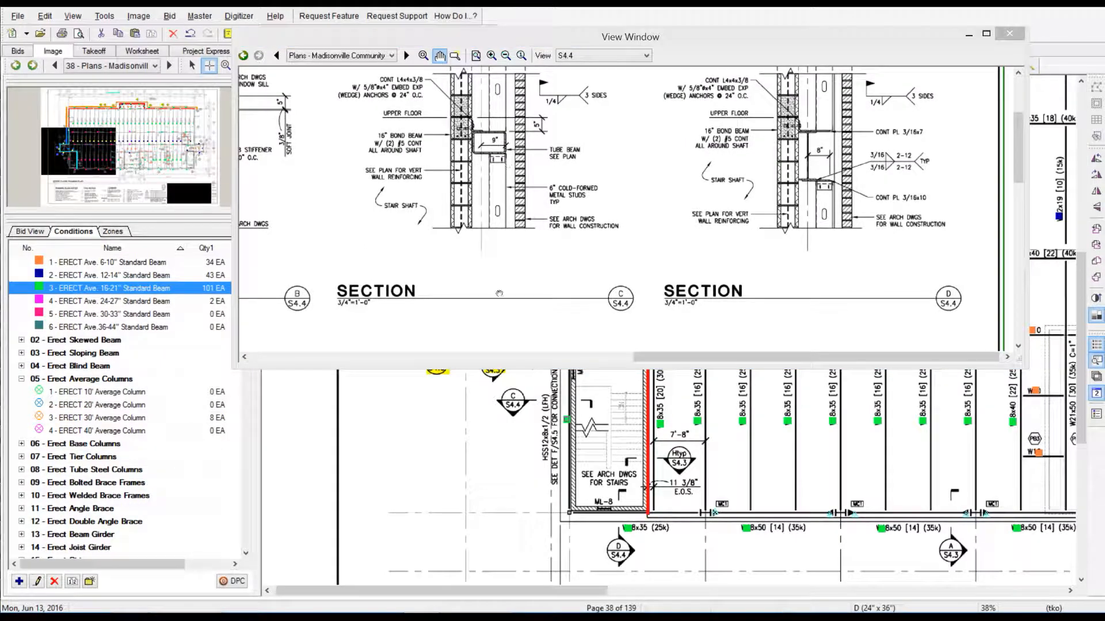
Trace the left stair shaft's remaining left and lower walls with 1 - Install Edge Angle, checking sections C and D on sheet S4.4.
scroll(128, 345, "down", 10)
left_click(93, 522)
left_click(578, 510)
mouse_move(650, 41)
left_mouse_down()
mouse_move(92, 10)
mouse_move(501, 9)
left_mouse_up()
left_click_drag(702, 118, 692, 173)
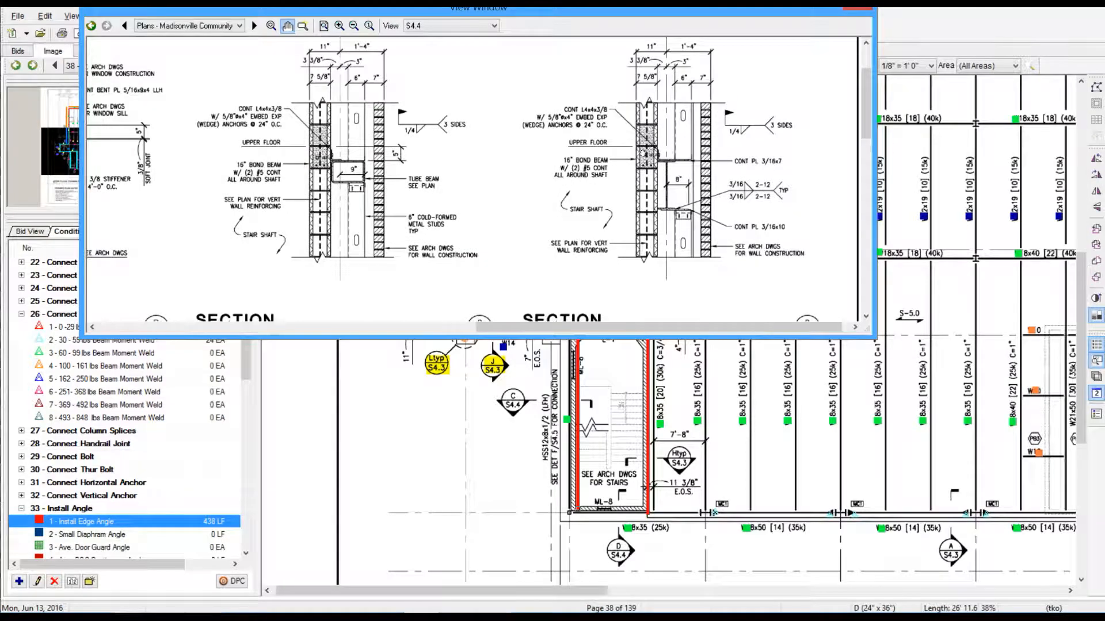
left_click(578, 505)
left_click(649, 506)
Switch the View Window to sheet S4.3 and examine the typical floor edge of slab details at the masonry shaft.
left_click(468, 26)
left_click(432, 70)
left_click(338, 27)
left_click(338, 27)
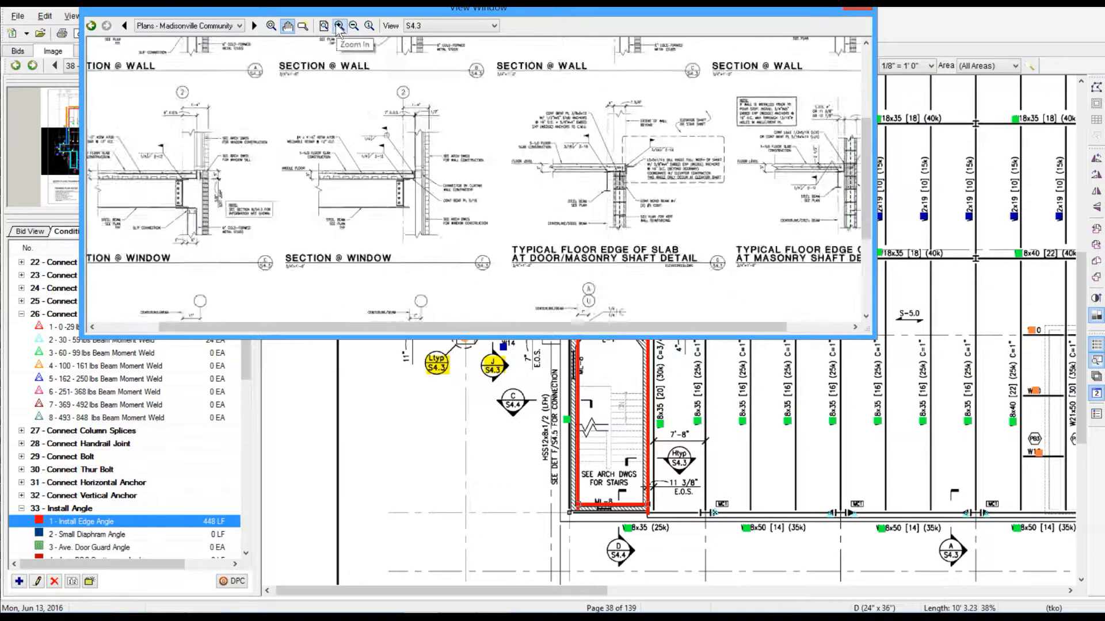
left_click(339, 30)
left_click_drag(748, 173, 467, 182)
mouse_move(401, 14)
left_mouse_down()
mouse_move(374, 82)
mouse_move(0, 184)
left_mouse_up()
Highlight the C/S4.4, Htyp/S4.3 and D/S4.4 section markers around the left stair.
left_click(472, 66)
left_click_drag(506, 395, 530, 416)
left_click_drag(671, 447, 700, 472)
Examine wall sections A and B on sheet S4.3 and highlight the A/S4.3 marker below the lower perimeter.
left_click_drag(207, 177, 784, 122)
mouse_move(403, 230)
left_mouse_down()
mouse_move(433, 293)
mouse_move(740, 369)
left_mouse_up()
left_click_drag(230, 173, 424, 286)
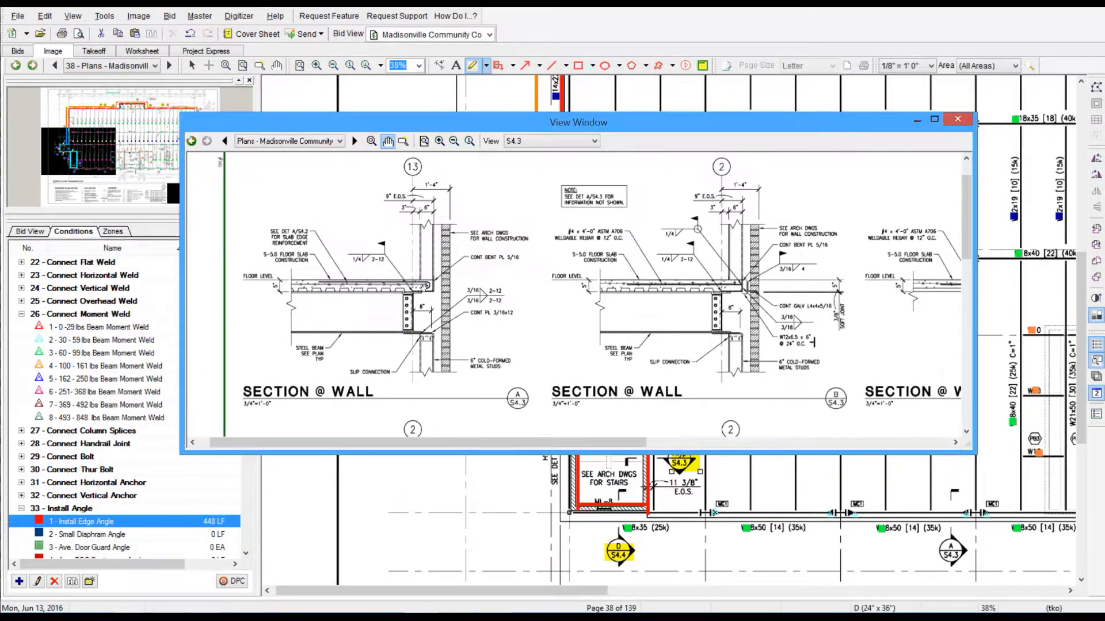
left_click_drag(517, 122, 496, 76)
left_click_drag(941, 542, 962, 561)
Trace the lower perimeter, stair, floor-opening and elevator edges with 1 - Install Edge Angle, and the elevator's upper wall with 9.98 - Elevator Sill Angle.
left_click_drag(651, 513, 1018, 514)
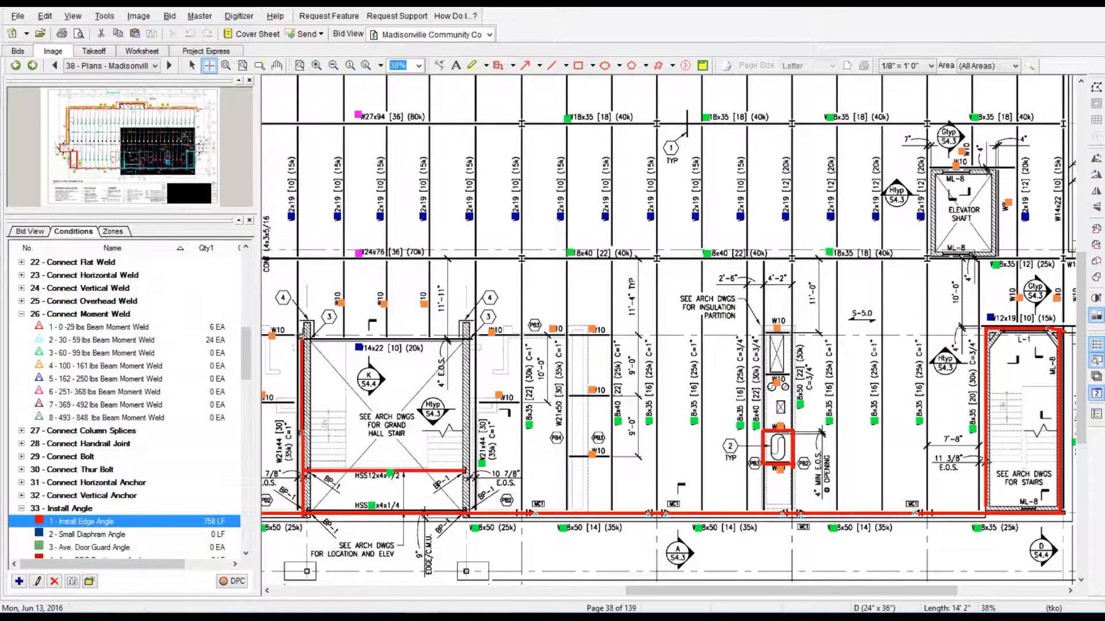
left_click(301, 337)
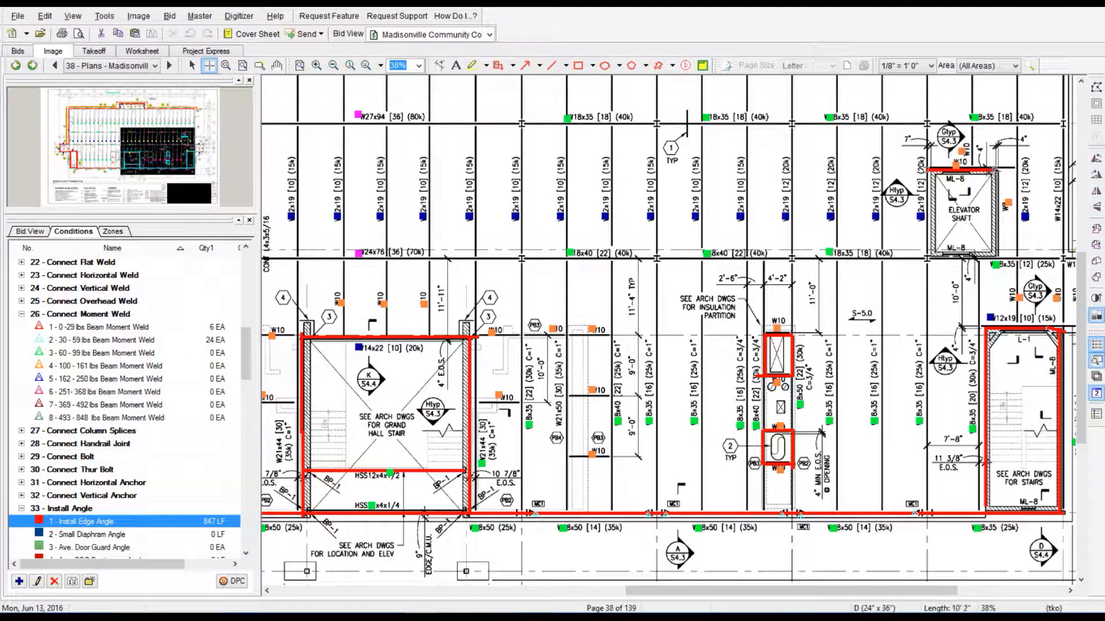
scroll(113, 370, "down", 7)
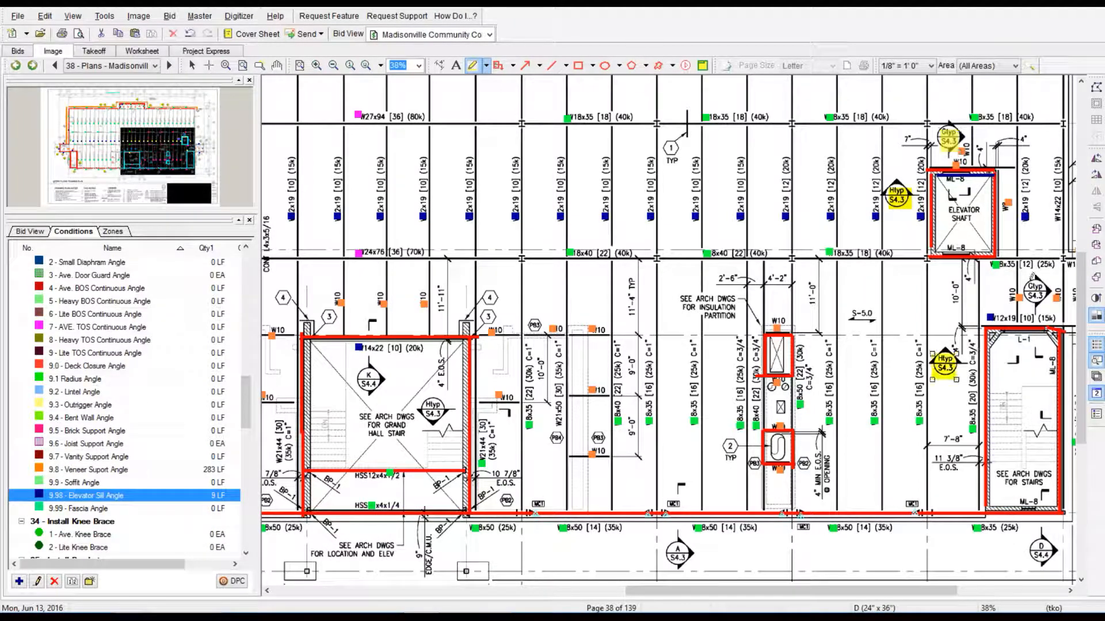
Switch the View Window to sheet S4.4 to examine its details and highlight the grand stair's K/S4.4 section marker.
left_click_drag(584, 98, 528, 18)
left_click(542, 31)
left_click(493, 86)
left_click(387, 31)
left_click(387, 31)
mouse_move(435, 294)
left_mouse_down()
mouse_move(435, 178)
mouse_move(468, 112)
left_mouse_up()
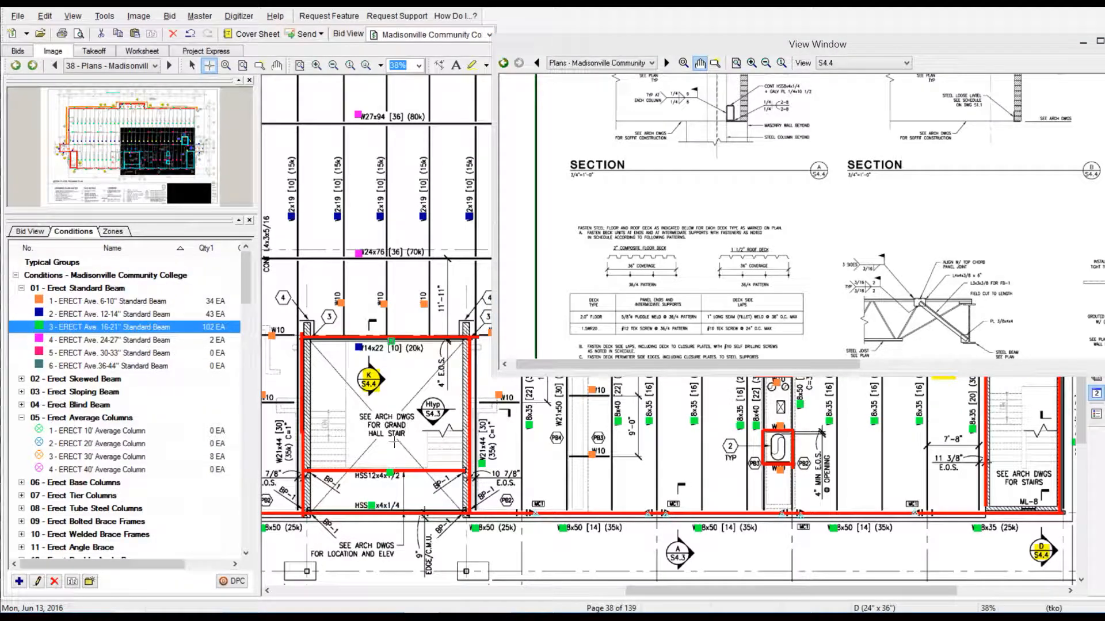
Trace the upper edge of the grand stair opening with 1 - Guard Rail.
scroll(136, 448, "down", 20)
left_click(126, 482)
left_click(302, 342)
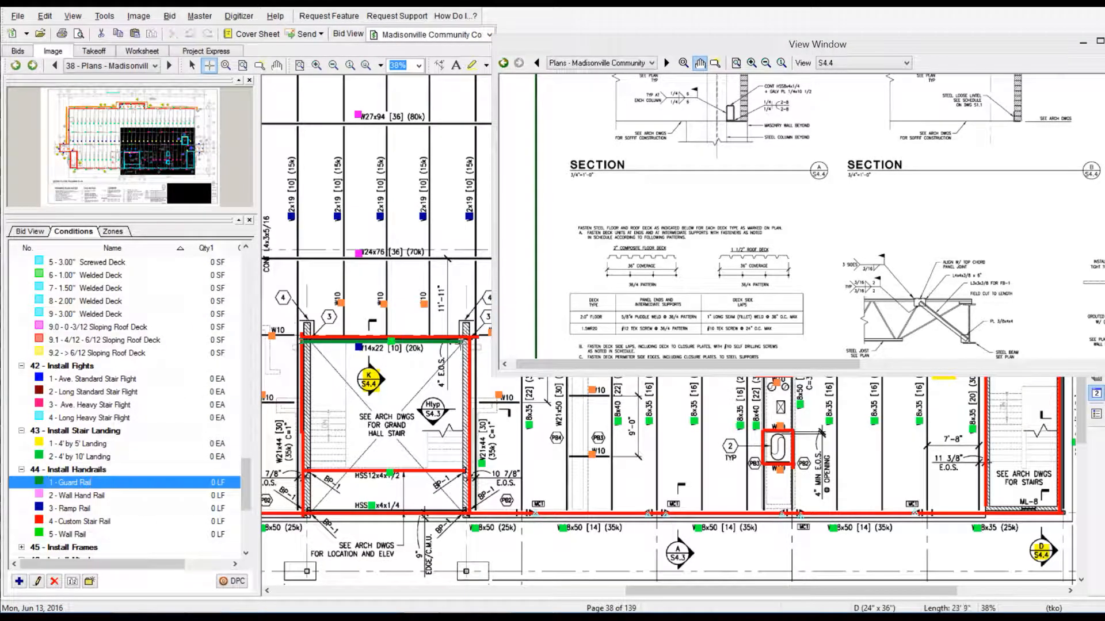
Show sheet S4.3 in the detail view and highlight the matching Htyp and A section markers on the framing plan.
left_click(864, 65)
left_click(822, 123)
left_click(752, 63)
left_click(751, 63)
left_click_drag(1003, 219, 828, 243)
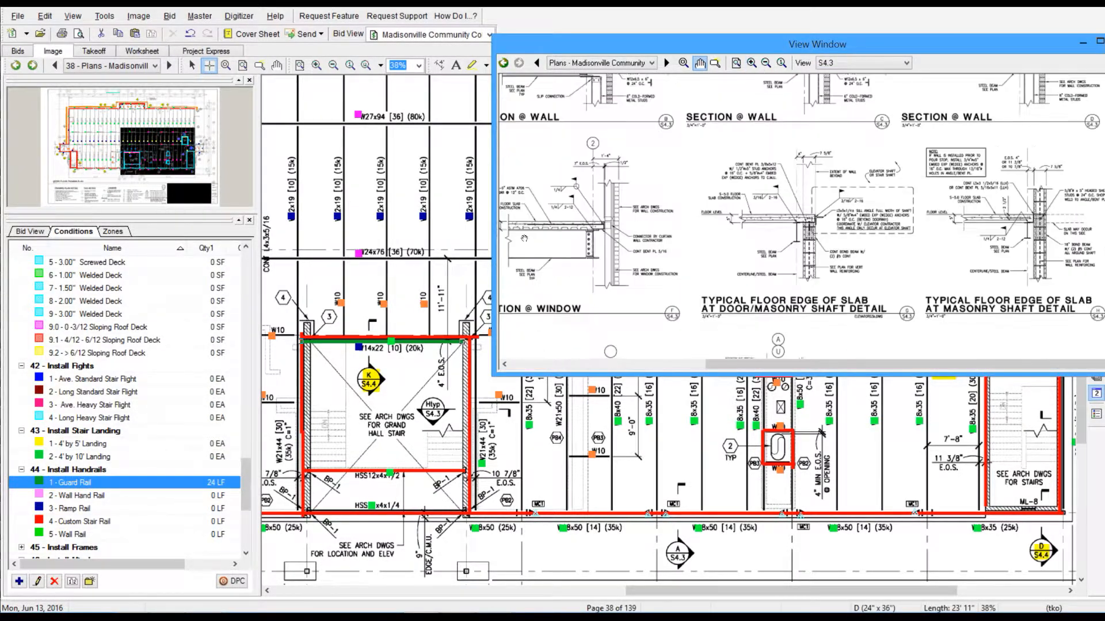
left_click(432, 409)
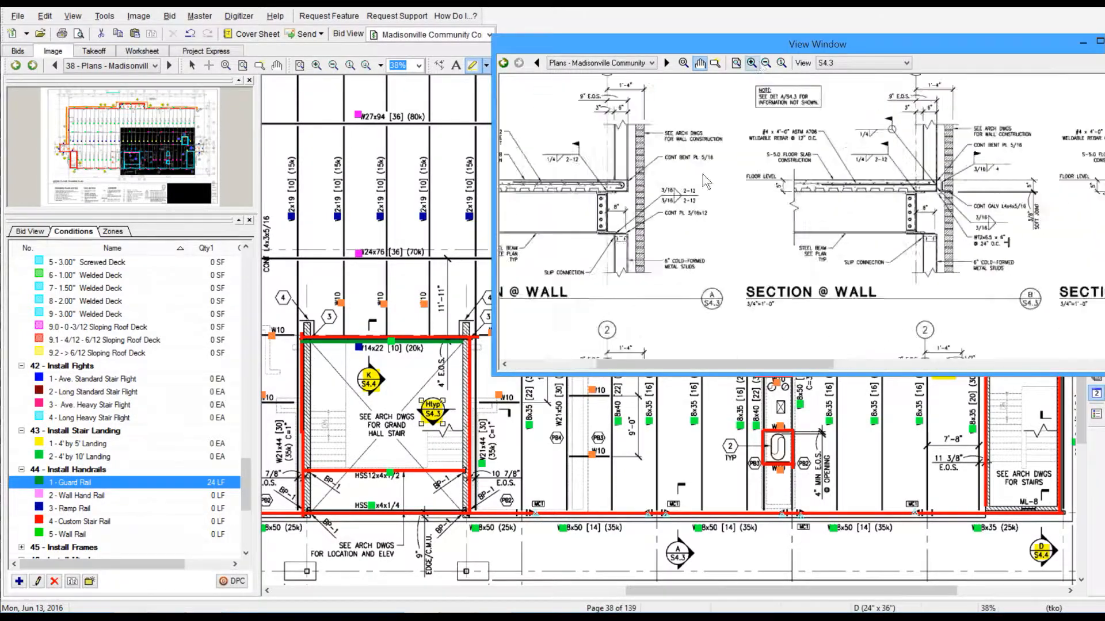
mouse_move(673, 548)
left_mouse_down()
mouse_move(690, 570)
mouse_move(778, 593)
left_mouse_up()
Trace the 1 - Install Edge Angle condition along the slab edge between grid lines 2 and 7 and around the adjoining projection.
scroll(761, 440, "up", 1)
scroll(760, 440, "down", 1)
scroll(149, 389, "up", 14)
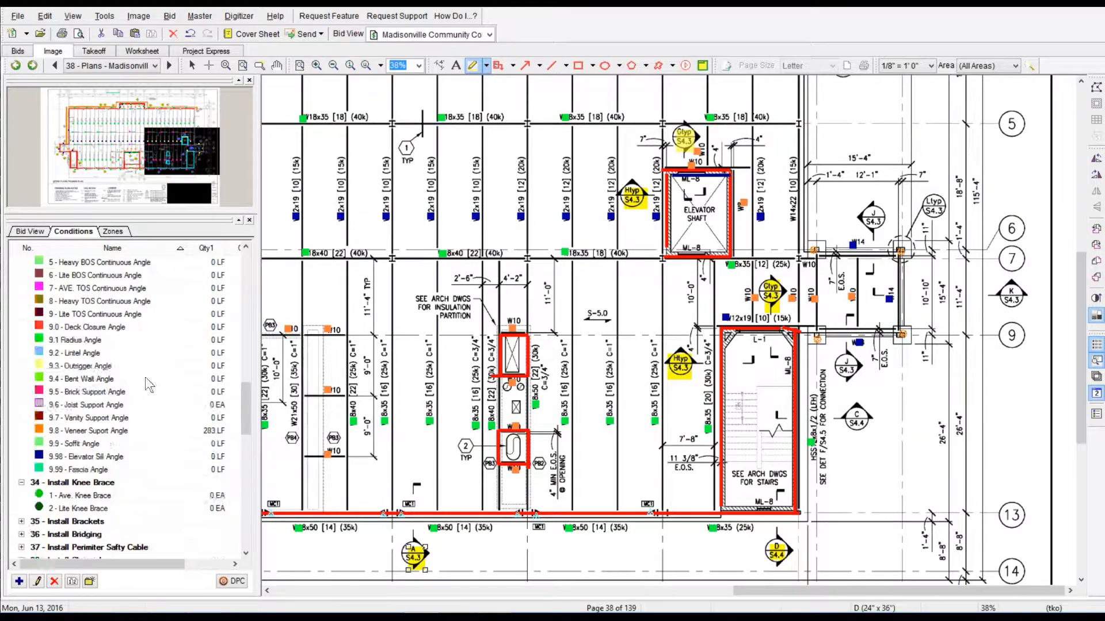
left_click(115, 328)
left_click_drag(797, 332, 903, 333)
left_click(806, 252)
scroll(805, 247, "up", 4)
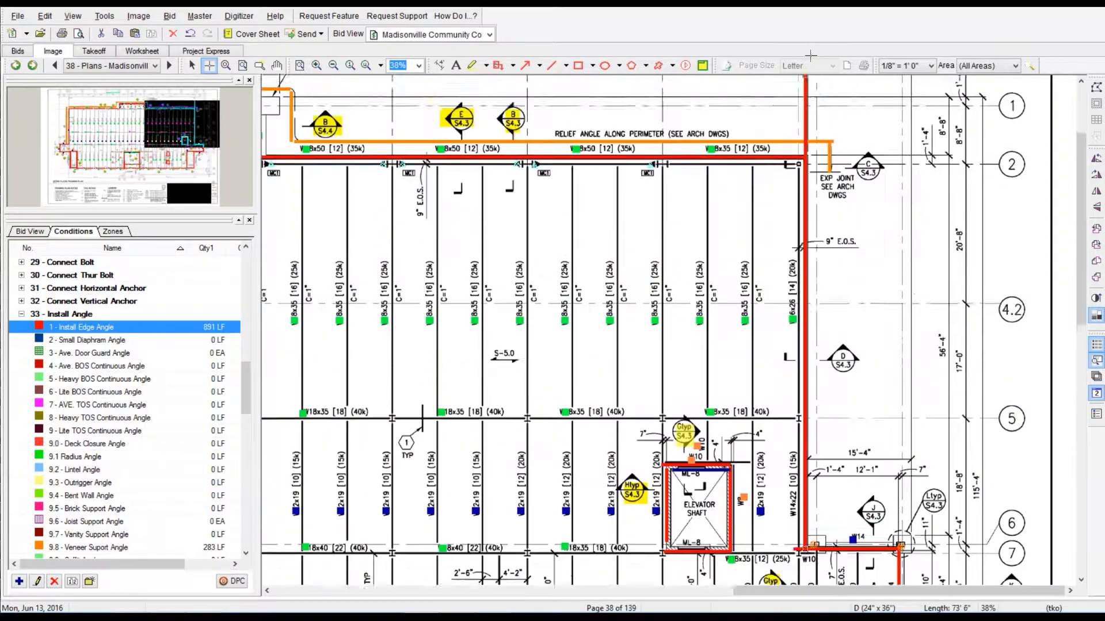
left_click(806, 247)
Highlight the C and D section markers referencing S4.3 and locate window section J in the detail view.
left_click_drag(856, 245, 879, 268)
scroll(878, 269, "down", 3)
left_click(95, 128)
left_click(181, 128)
left_click_drag(1103, 109, 677, 113)
mouse_move(906, 302)
left_mouse_down()
mouse_move(744, 268)
mouse_move(397, 262)
left_mouse_up()
mouse_move(681, 108)
left_mouse_down()
mouse_move(478, 78)
mouse_move(502, 79)
left_mouse_up()
left_click_drag(489, 357, 576, 127)
left_click_drag(552, 339, 489, 187)
left_click_drag(242, 357, 553, 286)
mouse_move(228, 213)
left_mouse_down()
mouse_move(432, 222)
mouse_move(428, 258)
left_mouse_up()
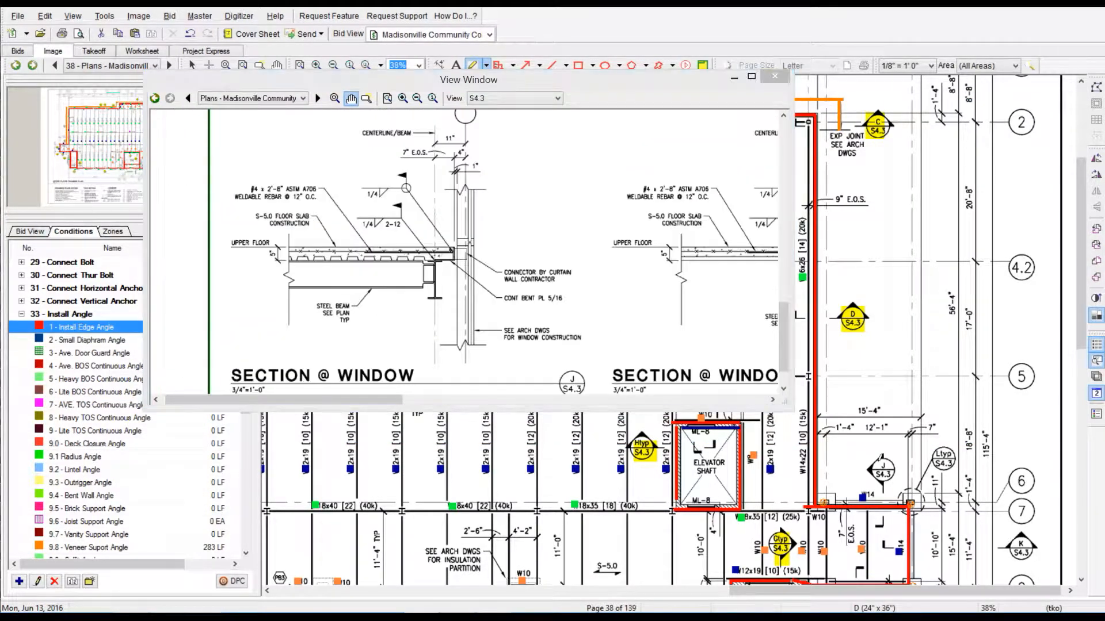
Highlight the J and K section markers around the projection while checking window section K on sheet S4.3.
left_click_drag(875, 459, 895, 480)
scroll(896, 481, "down", 3)
left_click_drag(602, 332, 361, 306)
left_click(1024, 454)
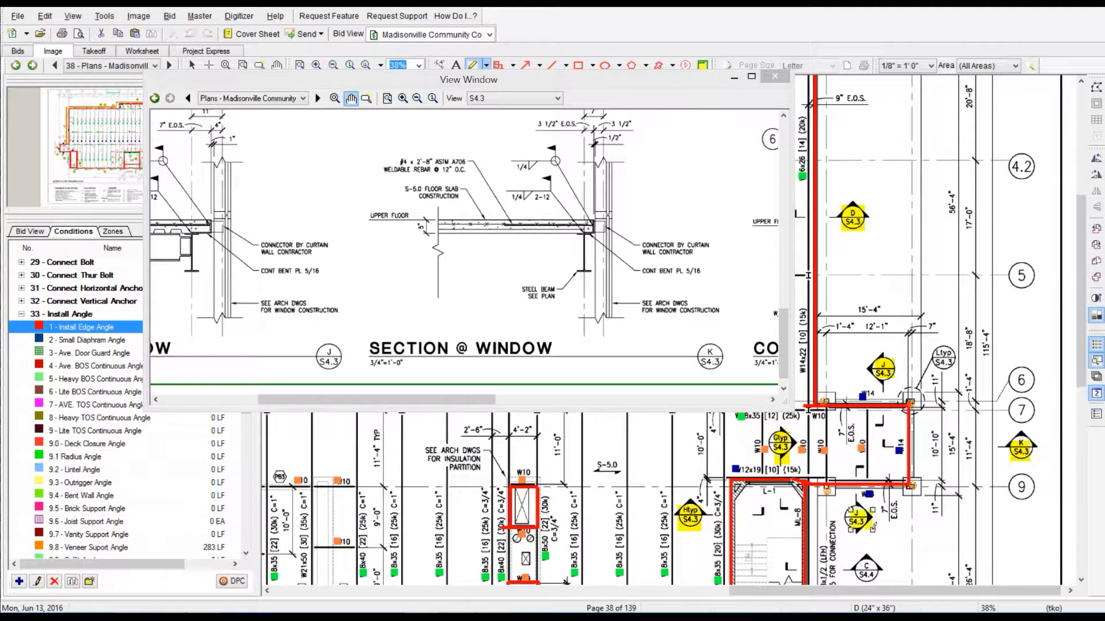
Show sheet S4.4 in the detail view and examine section C at the stair shaft.
left_click(557, 98)
left_click(483, 199)
left_click(403, 98)
left_click(403, 98)
left_click_drag(460, 172, 463, 340)
Count the HSS12x8x1/2 beam beside the stairs under 3 - ERECT Ave. 16-21" Standard Beam and close the detail view.
scroll(87, 332, "up", 4)
scroll(86, 332, "up", 10)
left_click(86, 327)
scroll(662, 345, "down", 3)
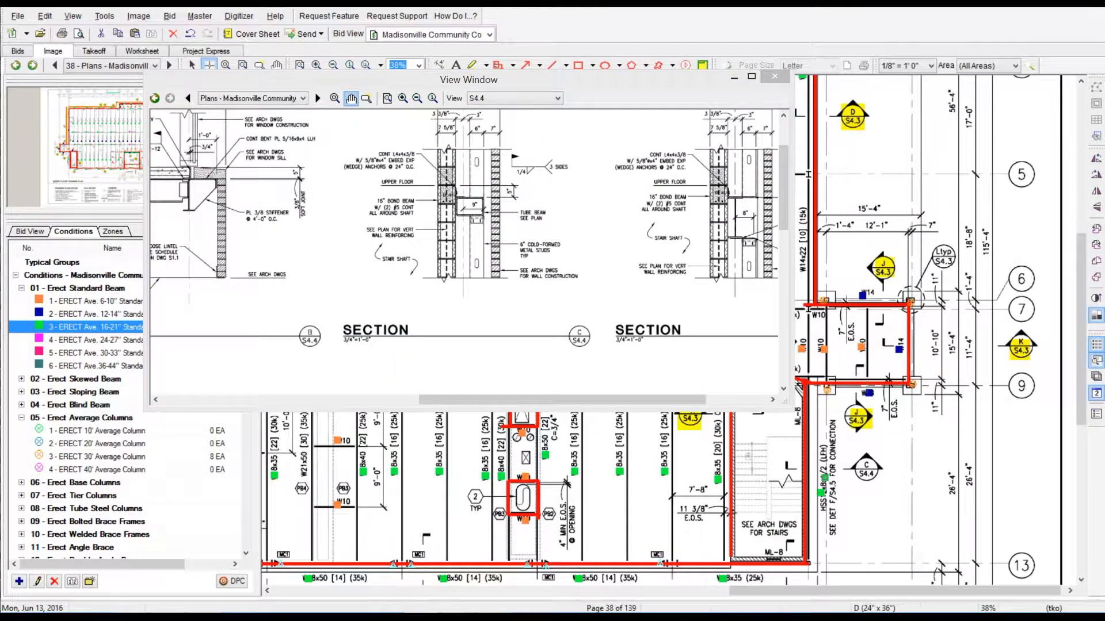
left_click(774, 76)
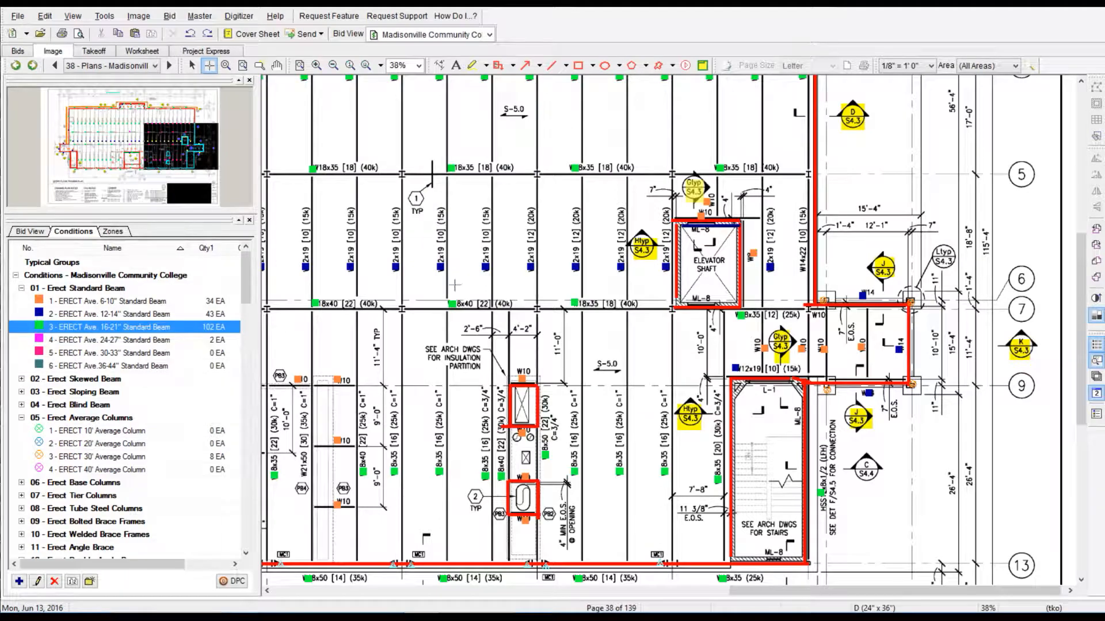
Trace the 7 - 1.50" Welded Deck area around the entire upper floor perimeter, including both side projections, and show the whole plan.
left_click_drag(167, 158, 82, 128)
scroll(131, 460, "down", 20)
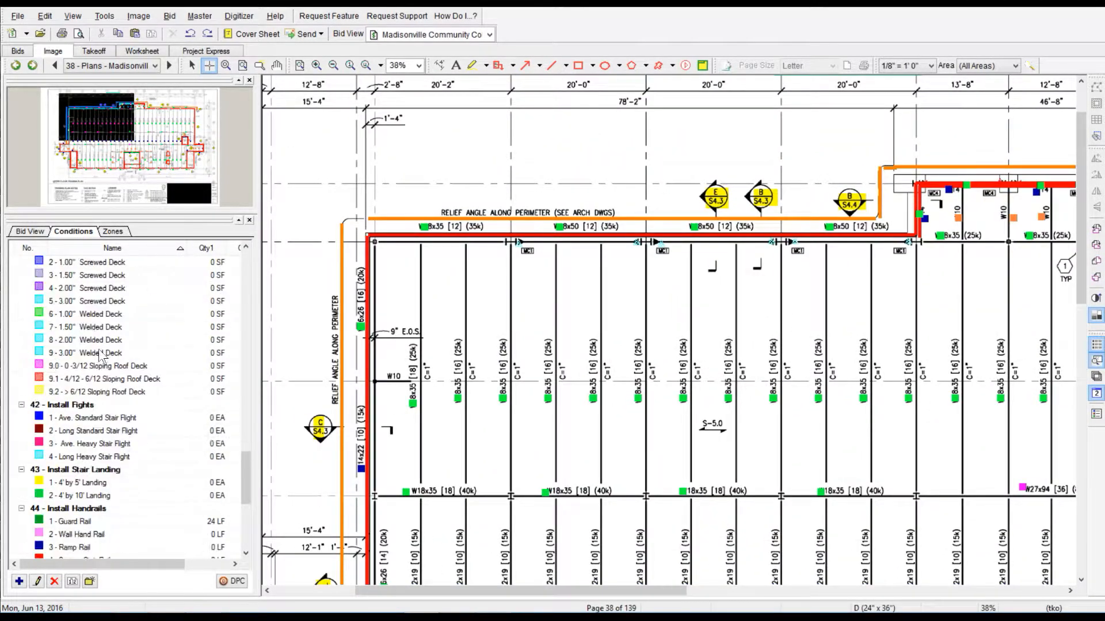
left_click(97, 326)
left_click(366, 234)
left_click(917, 233)
left_click(917, 183)
key("Right")
key("Right")
key("Right")
left_click(944, 183)
left_click(944, 233)
key("Right")
key("Right")
key("Right")
key("Right")
key("Right")
key("Right")
key("Right")
key("Right")
left_click(848, 233)
key("Down")
key("Down")
key("Down")
key("Down")
key("Down")
key("Down")
key("Down")
key("Down")
key("Down")
key("Down")
left_click(848, 495)
left_click(944, 495)
key("Down")
left_click(943, 577)
left_click(850, 481)
left_click(851, 519)
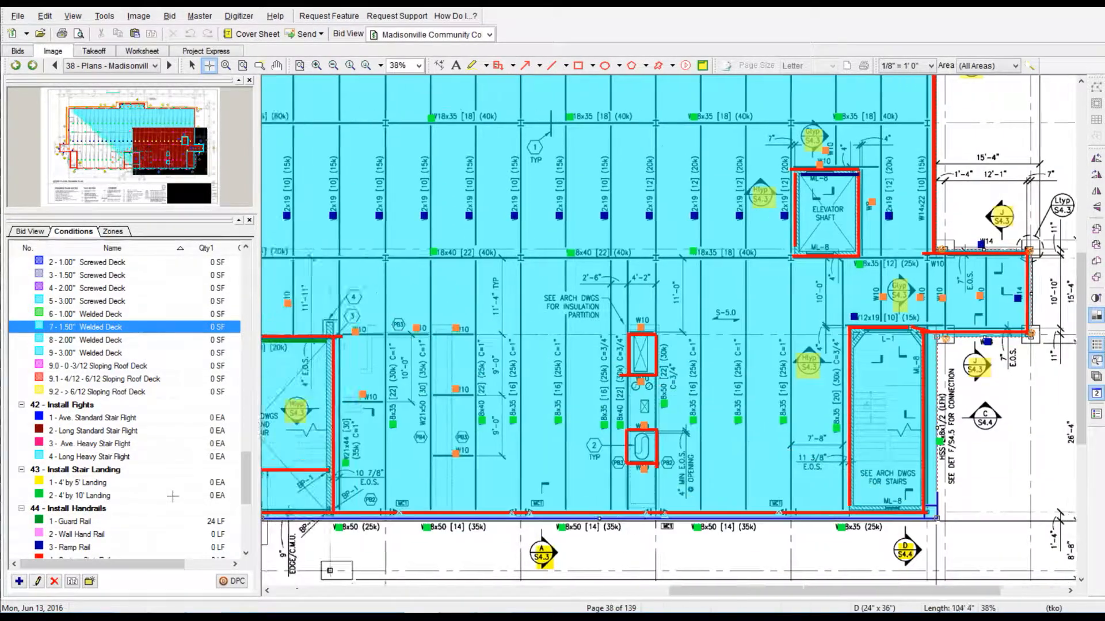
left_click(353, 518)
left_click(353, 336)
left_click(291, 334)
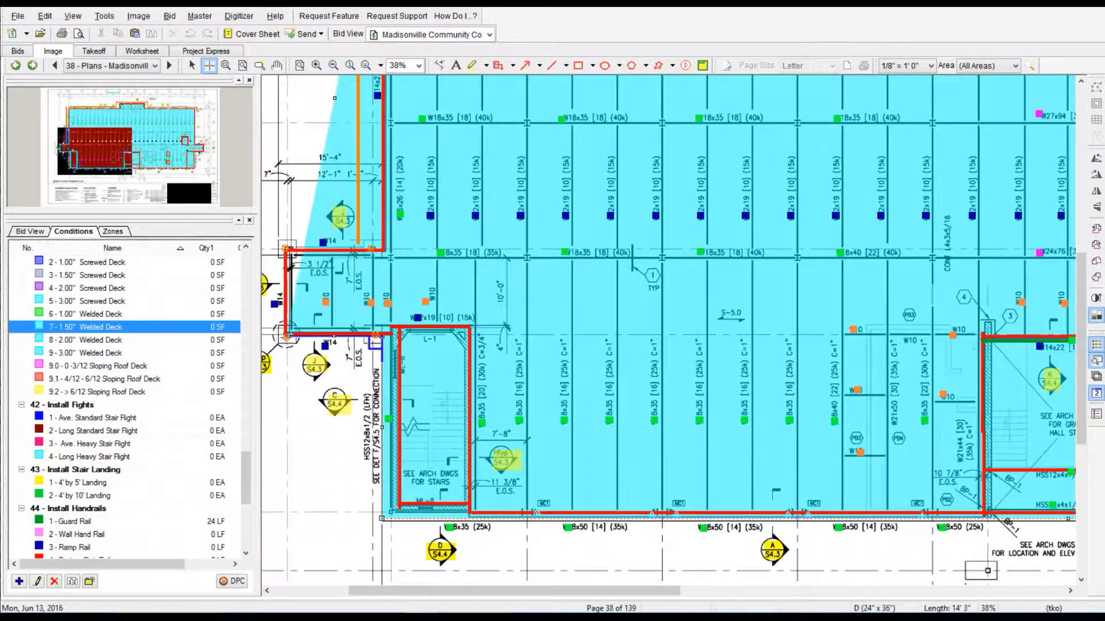
left_click(291, 249)
double_click(386, 251)
left_click(300, 66)
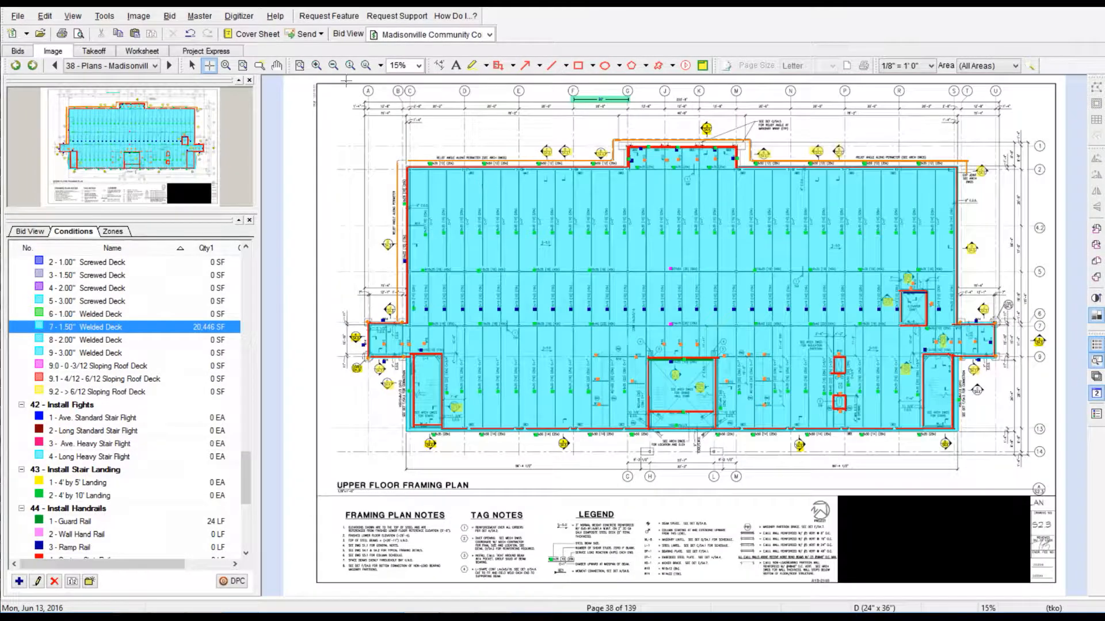
Go to plan page 39 and dimension the 24K4 joist span beside the W16x26 beam at the upper-left corner.
left_click(169, 66)
left_click(315, 66)
left_click(316, 66)
left_click(316, 66)
left_click(316, 66)
left_click(99, 121)
left_click_drag(99, 122, 89, 121)
key("d")
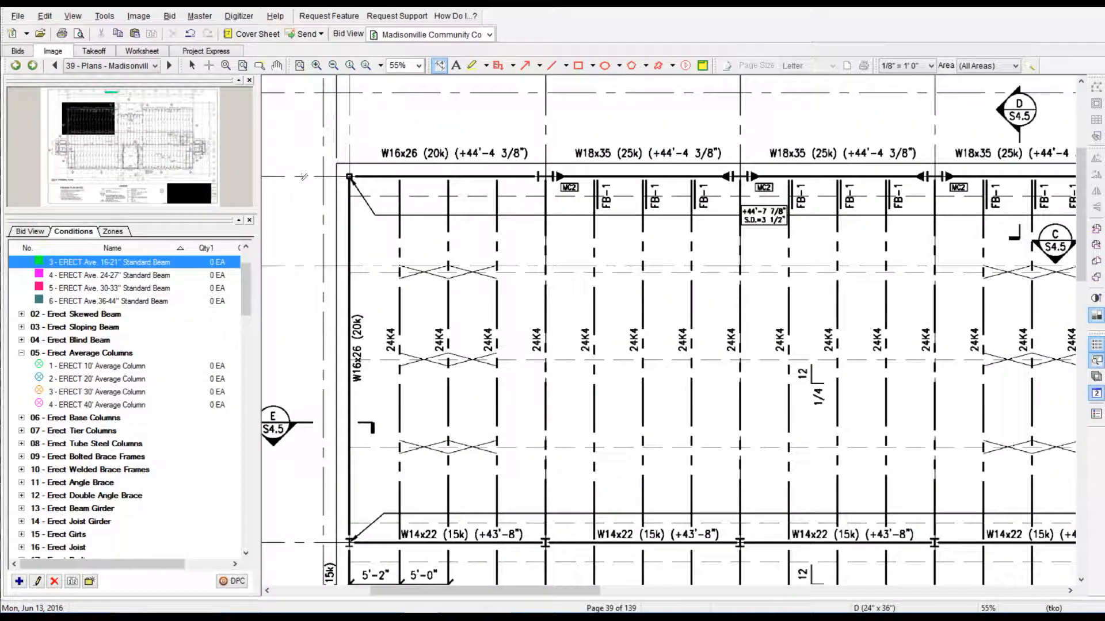
left_click(298, 542)
Count the 24K4 joists in the corner bay under 2 - ERECT Ave. 30-40' Joist.
left_click_drag(246, 289, 246, 336)
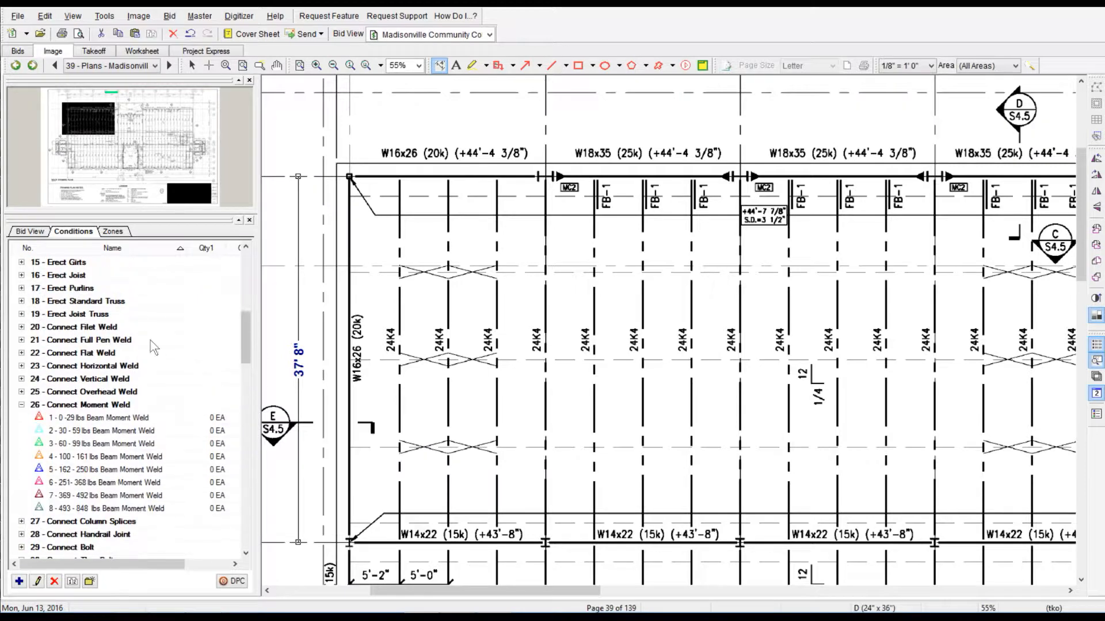
left_click(22, 276)
left_click(81, 301)
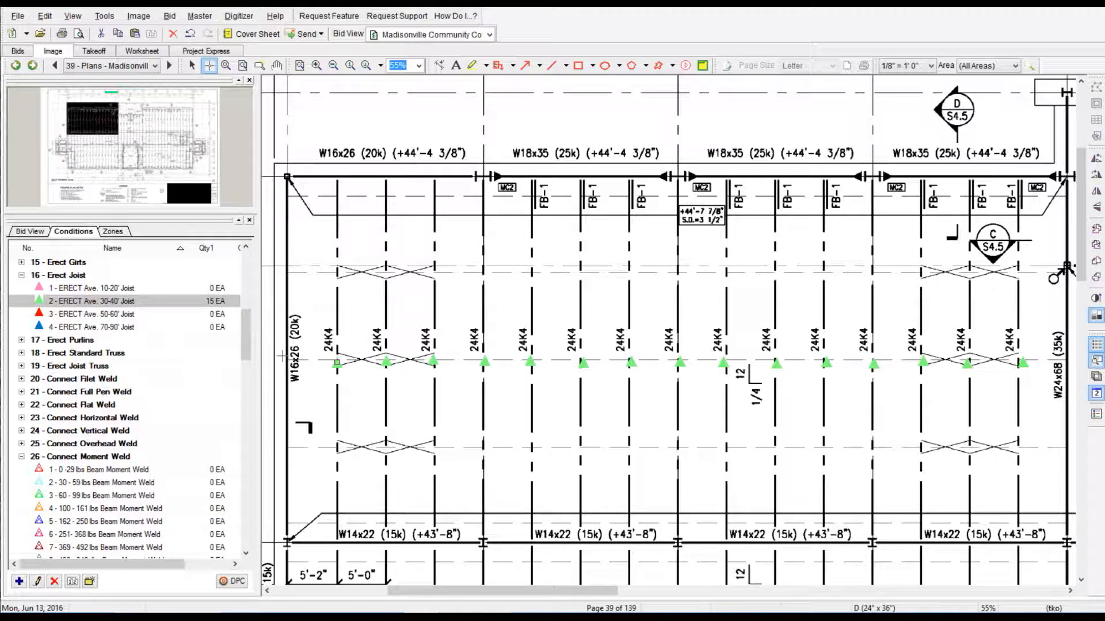
Place 1 - Bolted X Bridging marks between the 24K4 joists along the bay's bridging lines.
left_click_drag(247, 335, 247, 424)
left_click(21, 457)
left_click(69, 469)
left_click(1046, 274)
left_click(996, 274)
left_click(945, 272)
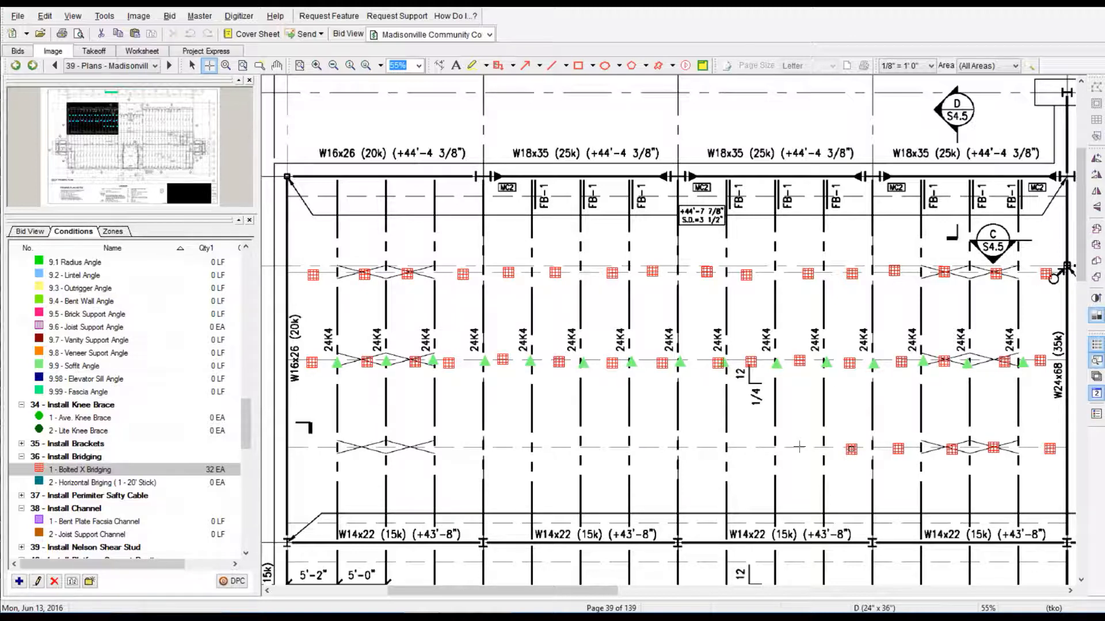
Copy the 24K4 joist and bolted X bridging marks to the matching bay beyond the open-below area.
left_click_drag(551, 458, 1070, 511)
right_click(801, 365)
left_click(828, 208)
right_click(832, 222)
left_click(857, 351)
mouse_move(853, 137)
left_mouse_down()
mouse_move(1069, 266)
mouse_move(620, 273)
left_mouse_up()
left_click(644, 332)
left_click(617, 336)
Count the 18K3 joists beneath the open-below area under 1 - ERECT Ave. 10-20' Joist.
left_click_drag(832, 591, 626, 576)
left_click(691, 574)
left_click_drag(242, 401, 241, 309)
left_click(121, 314)
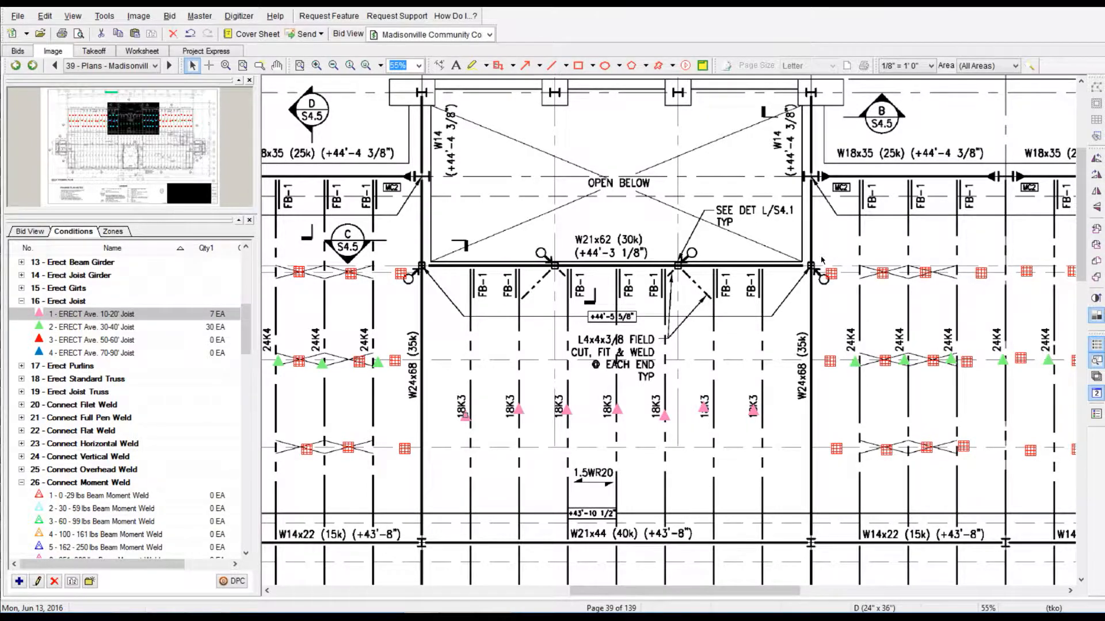
Copy bridging marks from the neighbouring 24K4 bay and position them as a row across the 18K3 joists.
left_click_drag(748, 591, 826, 591)
left_click_drag(544, 256, 1054, 310)
right_click(747, 270)
left_click(771, 290)
right_click(755, 308)
left_click(778, 341)
left_click(550, 534)
left_click(627, 337)
left_click_drag(702, 590, 584, 561)
left_click_drag(534, 451, 943, 477)
left_click(626, 339)
left_click_drag(934, 473, 924, 450)
Duplicate the bridging row to form a second row across the 18K3 joists.
right_click(925, 450)
left_click(952, 294)
right_click(878, 366)
left_click(906, 224)
left_click_drag(878, 362, 938, 360)
left_click(790, 388)
left_click(626, 338)
Copy the lowest 24K4 bridging row onto the upper bridging line of the 14K1 joists and add a bridging mark at its end.
left_click_drag(131, 123, 86, 141)
left_click(190, 34)
scroll(127, 345, "up", 9)
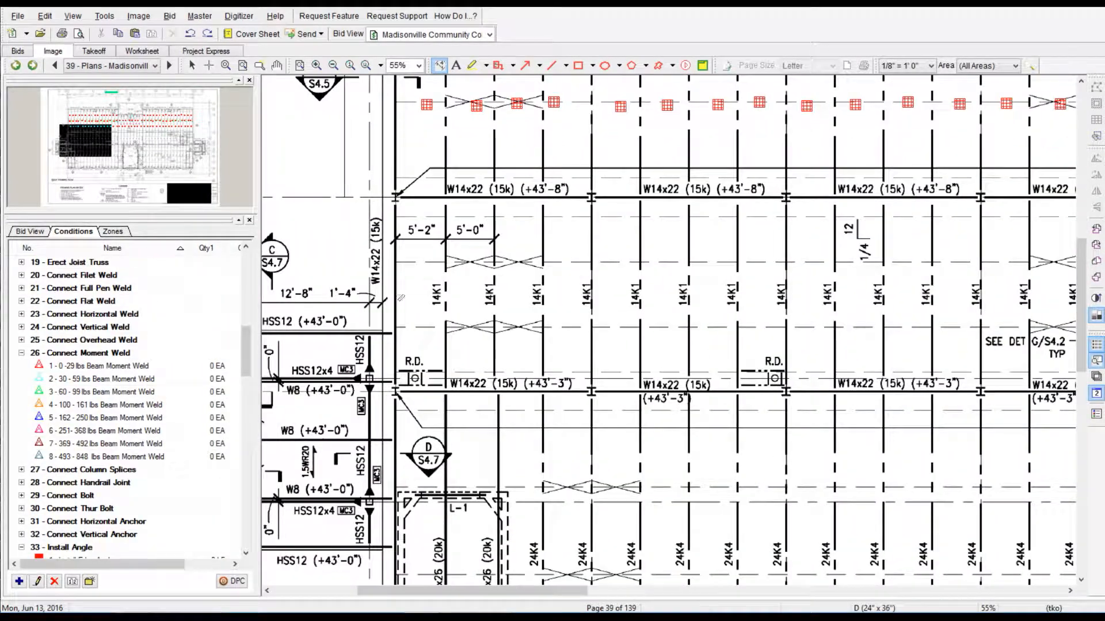
left_click(193, 65)
left_click_drag(405, 90, 423, 122)
mouse_move(528, 591)
left_mouse_down()
mouse_move(467, 587)
mouse_move(498, 588)
left_mouse_up()
left_click_drag(292, 88, 1035, 136)
right_click(1033, 102)
left_click(984, 180)
left_click(978, 262)
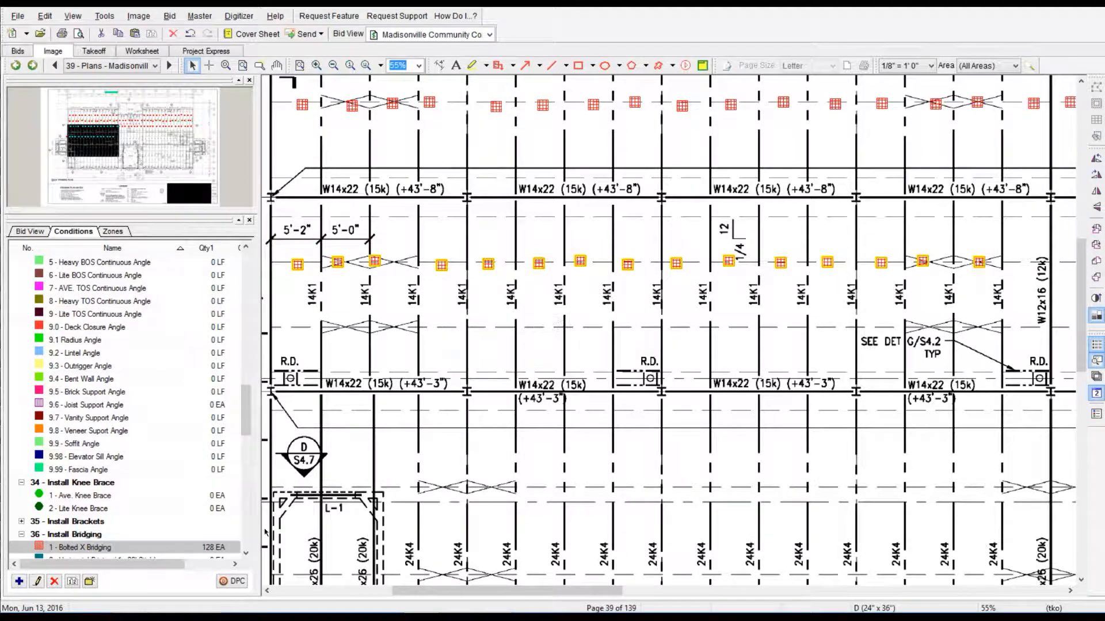
left_click(211, 548)
left_click(1025, 263)
Duplicate the 14K1 bridging row onto the lower bridging line of the same bay.
left_click(193, 66)
left_click_drag(281, 242, 1038, 280)
right_click(1008, 279)
left_click(987, 384)
left_click(1030, 330)
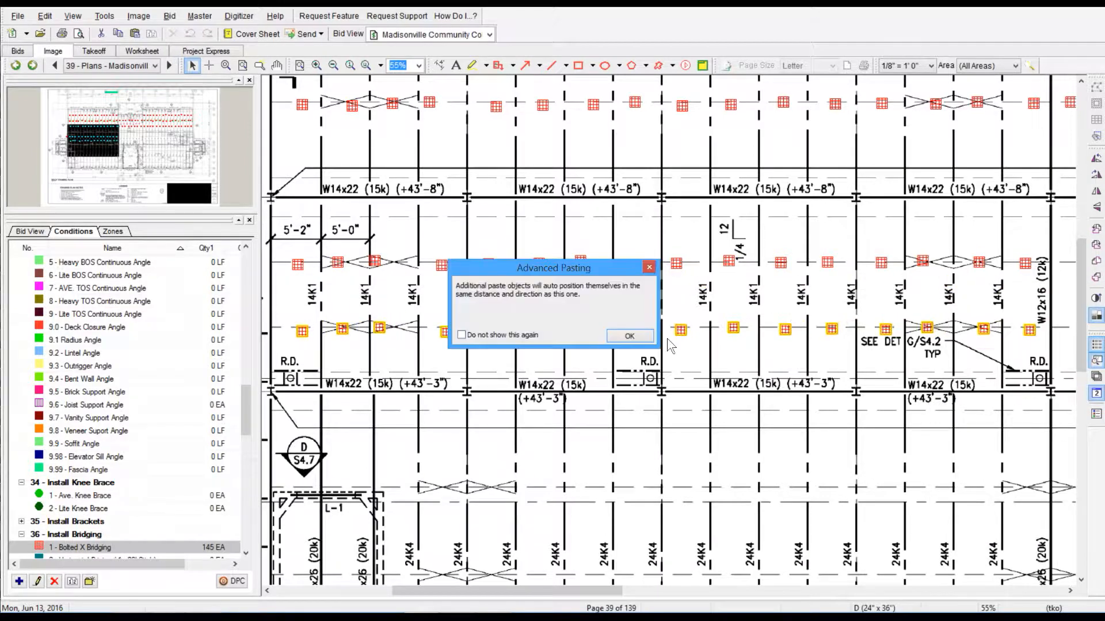
left_click(631, 336)
Count the 14K1 joists in the bay under 1 - ERECT Ave. 10-20' Joist.
scroll(125, 397, "up", 8)
scroll(127, 400, "up", 3)
left_click(103, 301)
left_click(999, 296)
left_click(949, 297)
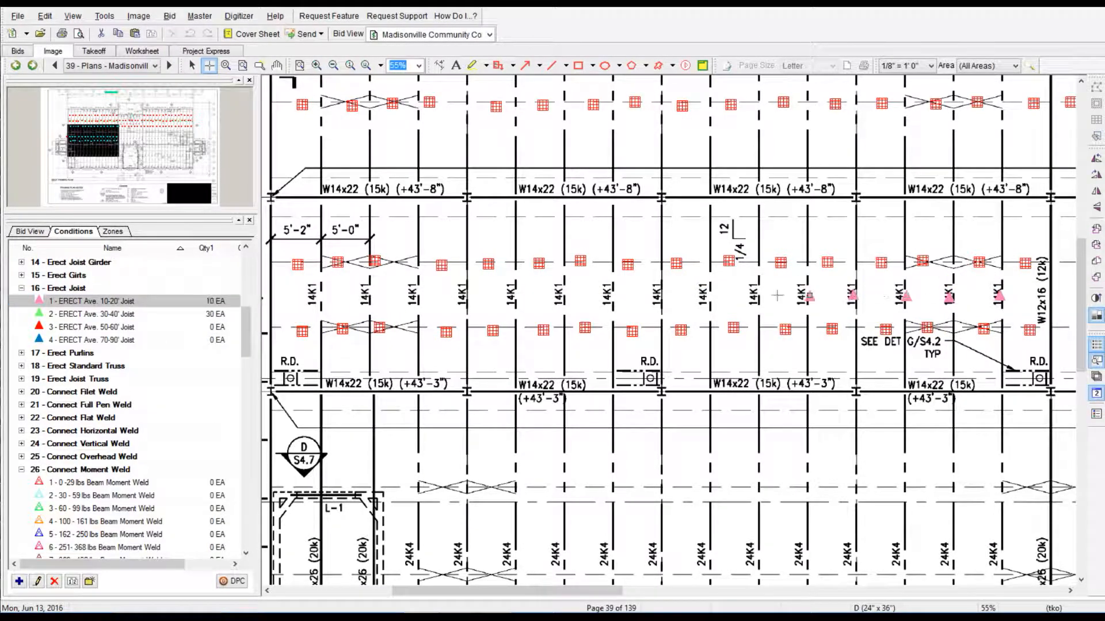
Copy the counted 14K1 joists with both bridging rows and place the copies across the adjacent middle 14K1 bays.
left_click_drag(288, 299, 1043, 366)
right_click(929, 326)
left_click(958, 414)
right_click(920, 234)
left_click(950, 338)
left_click(631, 335)
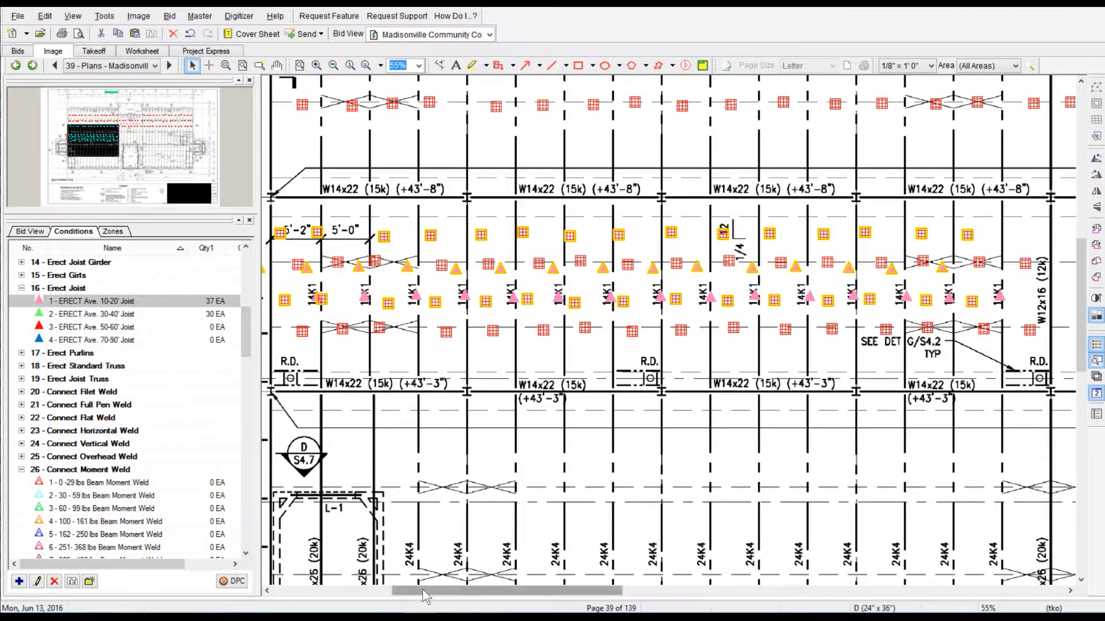
left_click_drag(423, 591, 387, 591)
left_click_drag(391, 276, 740, 309)
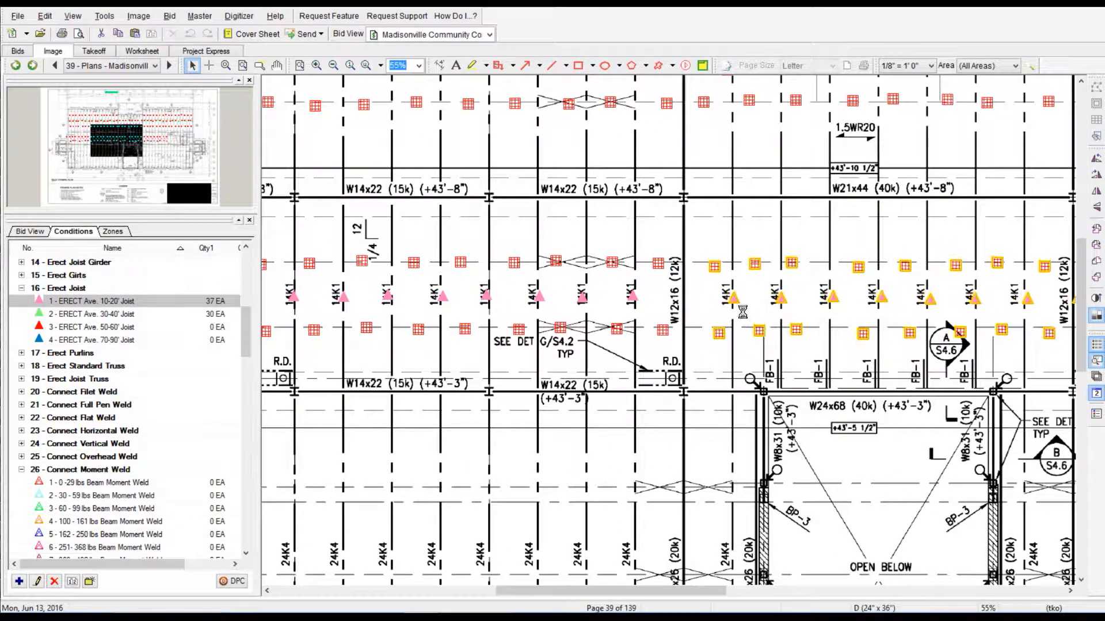
Copy four 14K1 joist marks with their bridging into the roof hatch bay, and mark the last joist and its bridging beyond the hoist opening.
left_click_drag(689, 591, 902, 591)
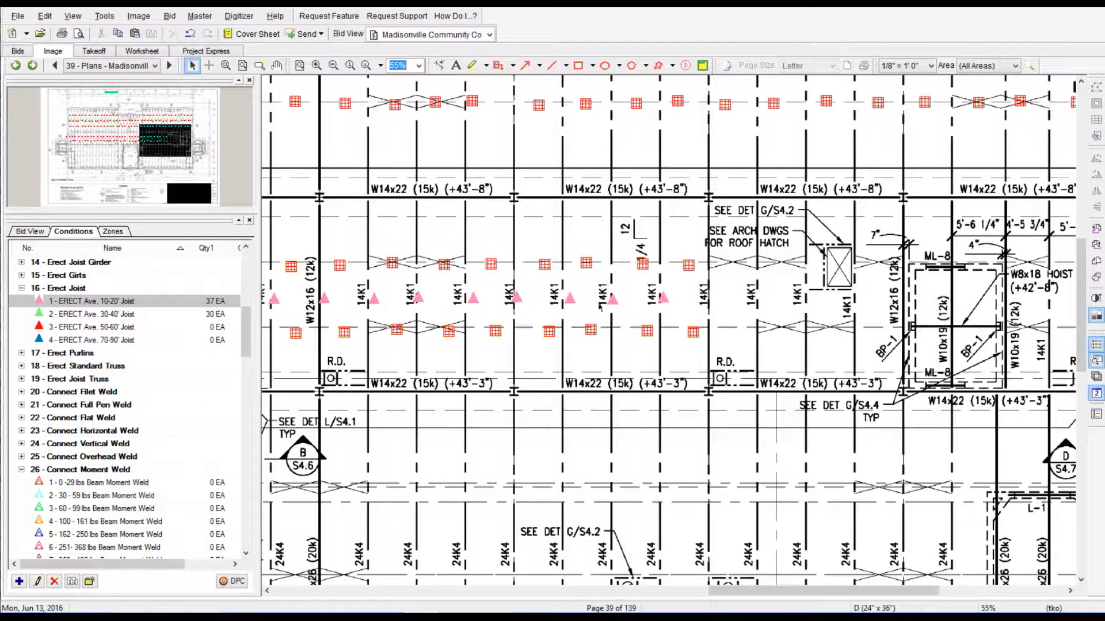
left_click_drag(619, 355, 699, 352)
right_click(699, 352)
left_click(743, 442)
right_click(740, 366)
left_click(767, 202)
mouse_move(528, 305)
left_mouse_down()
mouse_move(750, 300)
mouse_move(703, 298)
left_mouse_up()
left_click(630, 336)
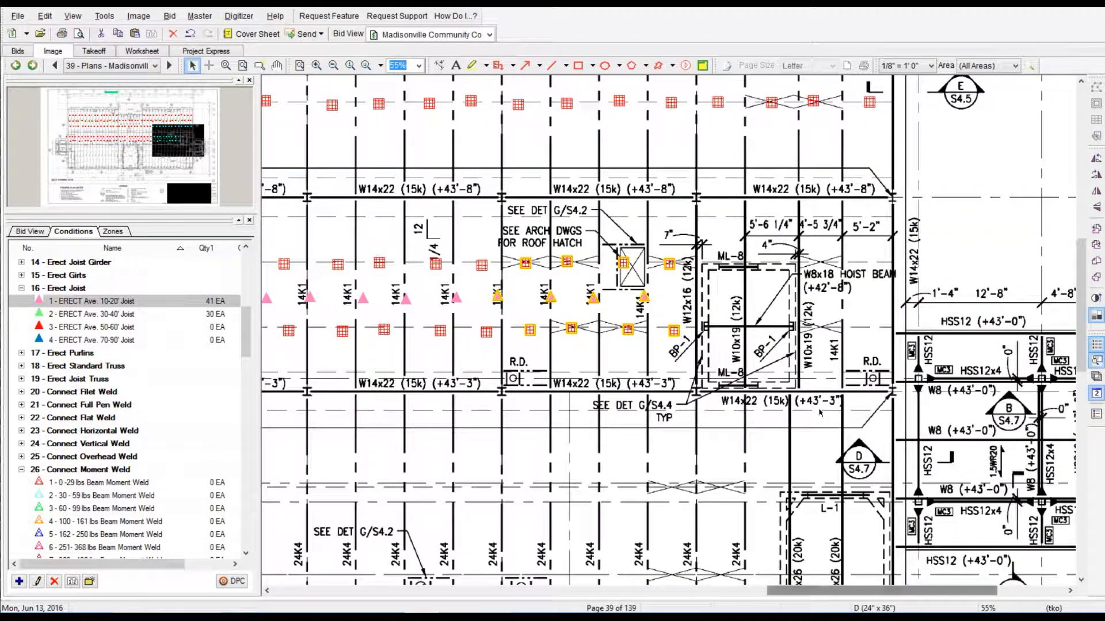
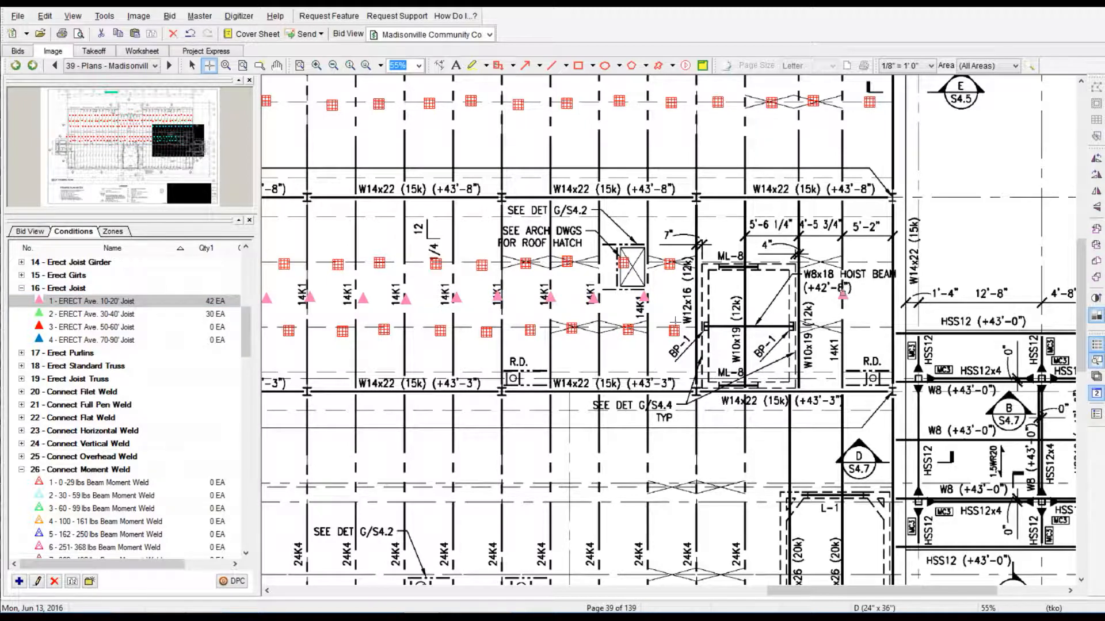
scroll(127, 414, "down", 15)
left_click(104, 432)
Copy the upper-left 24K4 joist and bridging marks and place them over the 24K4 joists in the lower-left bays.
left_click_drag(881, 591, 577, 547)
left_click_drag(629, 602, 602, 585)
scroll(722, 326, "up", 7)
left_click_drag(288, 96, 980, 365)
right_click(877, 215)
left_click(917, 326)
right_click(918, 328)
left_click(951, 447)
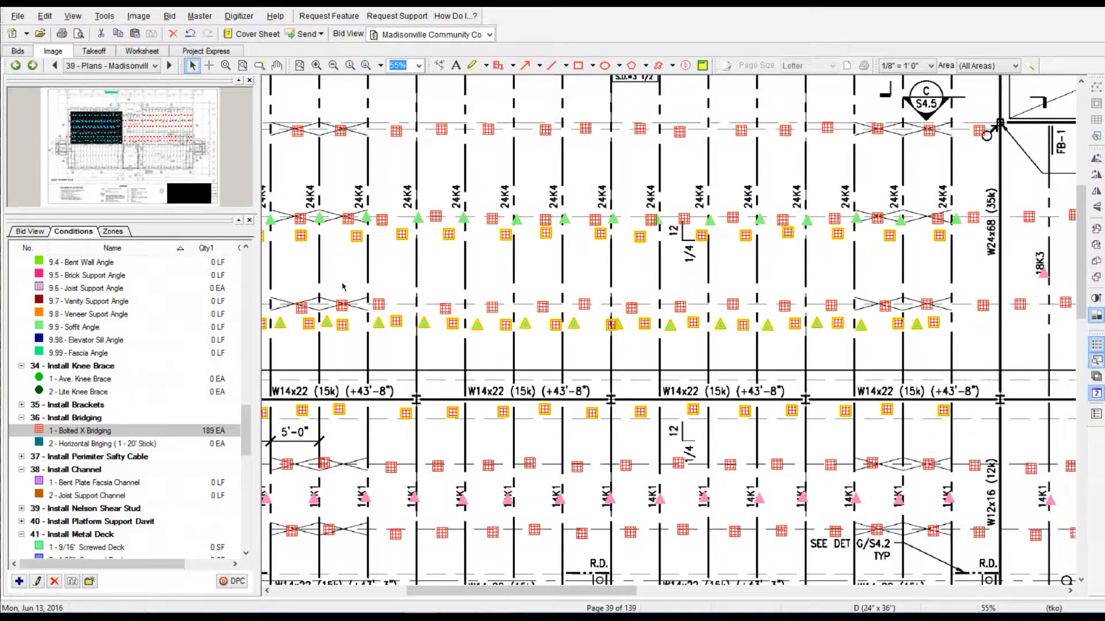
left_click_drag(496, 590, 457, 591)
left_click_drag(419, 323, 508, 373)
scroll(426, 464, "down", 7)
left_click(629, 336)
Copy one joist mark with its three bridging marks onto the last 24K4 joist left of the lower Open Below area.
left_click_drag(574, 591, 678, 591)
left_click(779, 269)
right_click(798, 374)
left_click(802, 288)
right_click(831, 510)
left_click(831, 439)
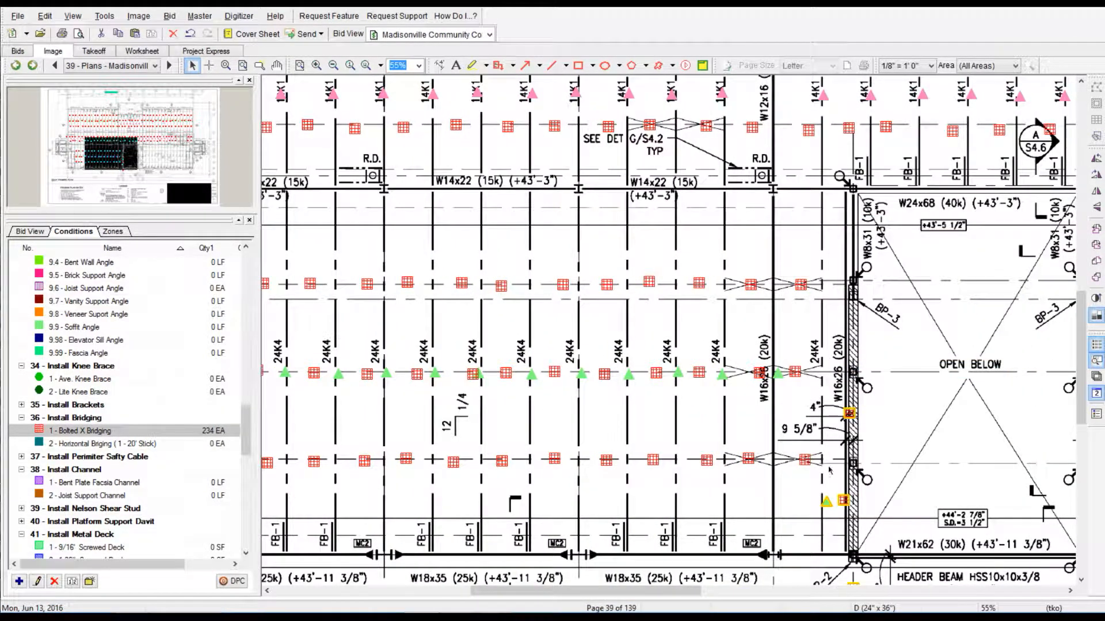
left_click_drag(814, 374, 815, 374)
left_click(637, 337)
left_click_drag(839, 478, 838, 281)
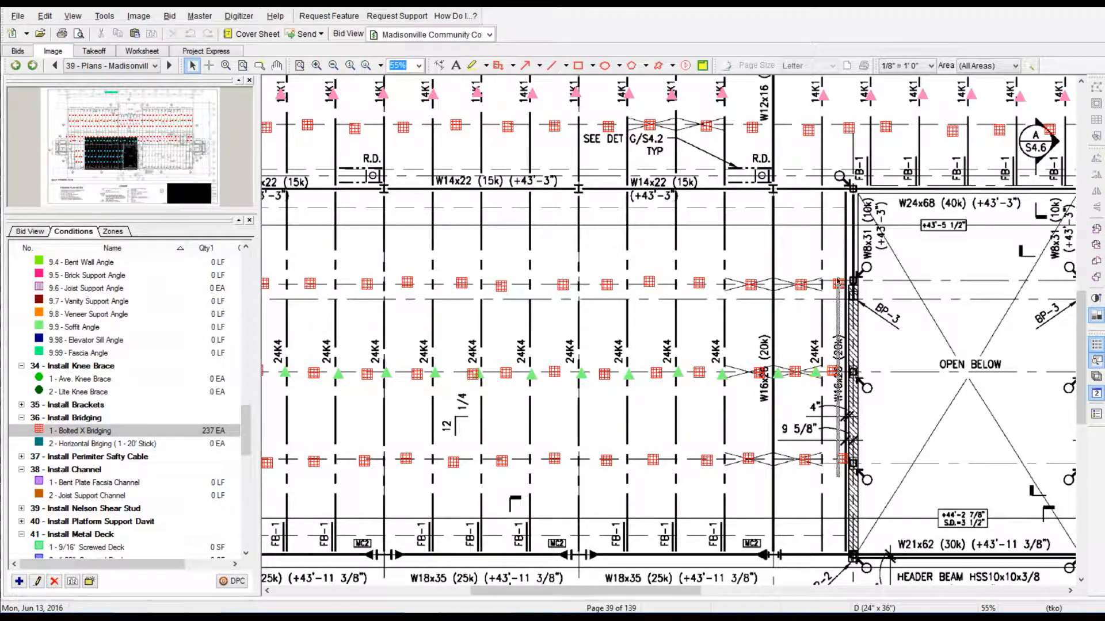
left_click(837, 448)
Copy the lower-left 24K4 joist and bridging marks and place them over the 24K4 joists in the lower-right bays.
left_click_drag(665, 591, 882, 561)
scroll(469, 305, "up", 4)
left_click_drag(378, 189, 907, 443)
right_click(877, 405)
left_click(913, 252)
right_click(911, 251)
left_click(928, 379)
left_click_drag(827, 589, 697, 576)
left_click_drag(681, 253, 629, 326)
left_click(627, 335)
Move the marks inside the right L-1 shaft to the 24K4 joist right of the Open Below area, and delete the surplus joist mark.
scroll(737, 246, "right", 5)
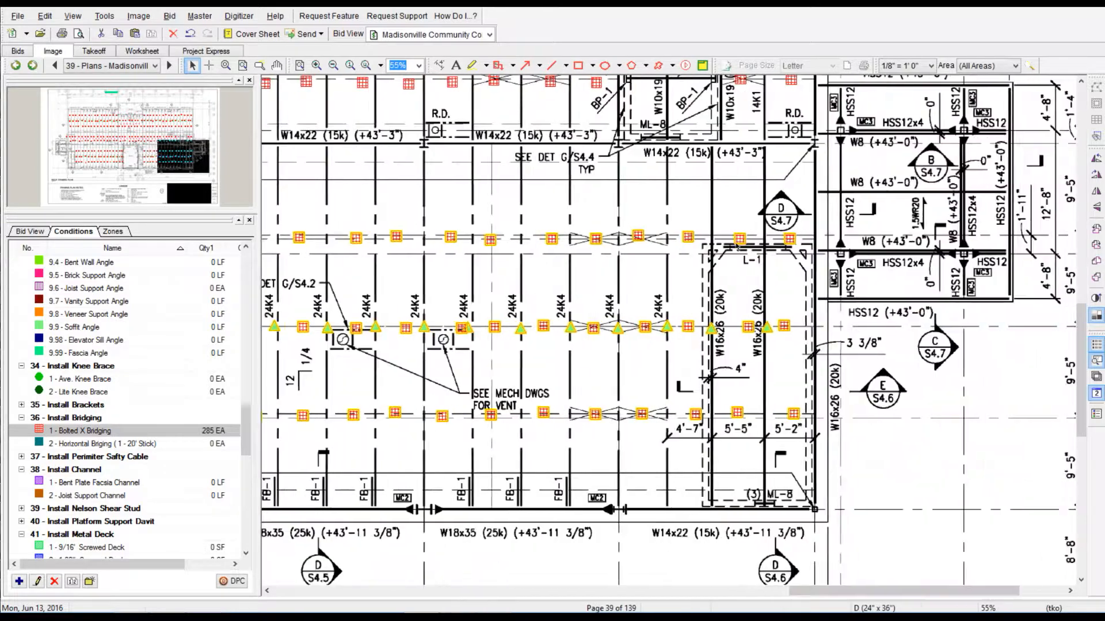
left_click_drag(705, 179, 805, 458)
right_click(762, 325)
left_click(794, 427)
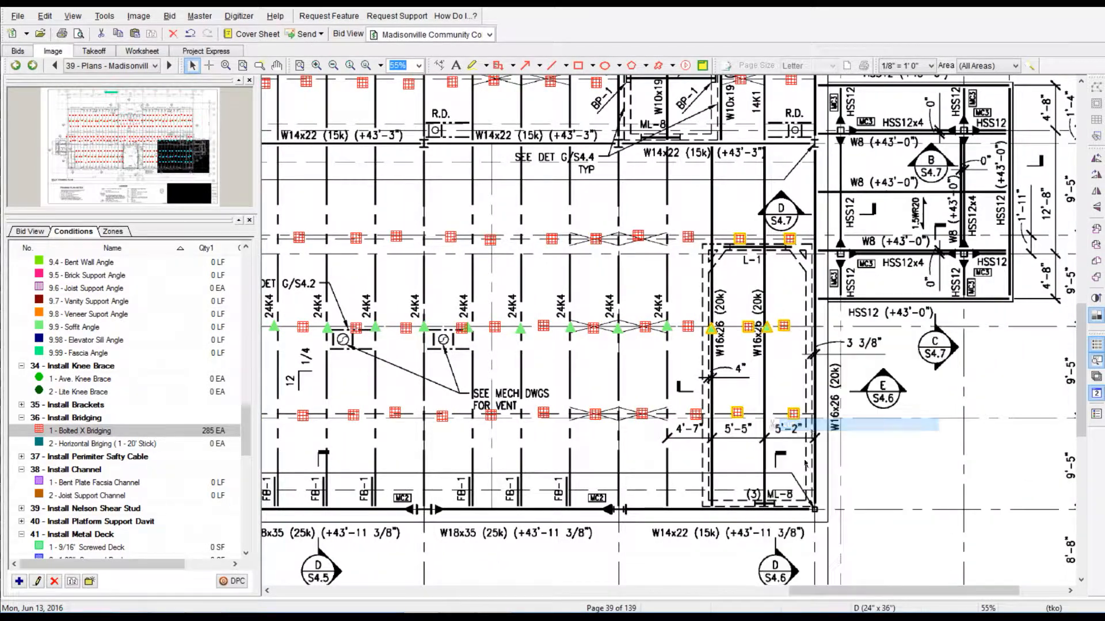
right_click(642, 286)
mouse_move(815, 591)
left_mouse_down()
mouse_move(622, 591)
mouse_move(876, 592)
left_mouse_up()
left_click(683, 409)
mouse_move(787, 456)
left_mouse_down()
mouse_move(453, 423)
mouse_move(313, 376)
left_mouse_up()
left_click_drag(817, 592, 679, 592)
mouse_move(841, 377)
left_mouse_down()
mouse_move(482, 362)
mouse_move(485, 327)
left_mouse_up()
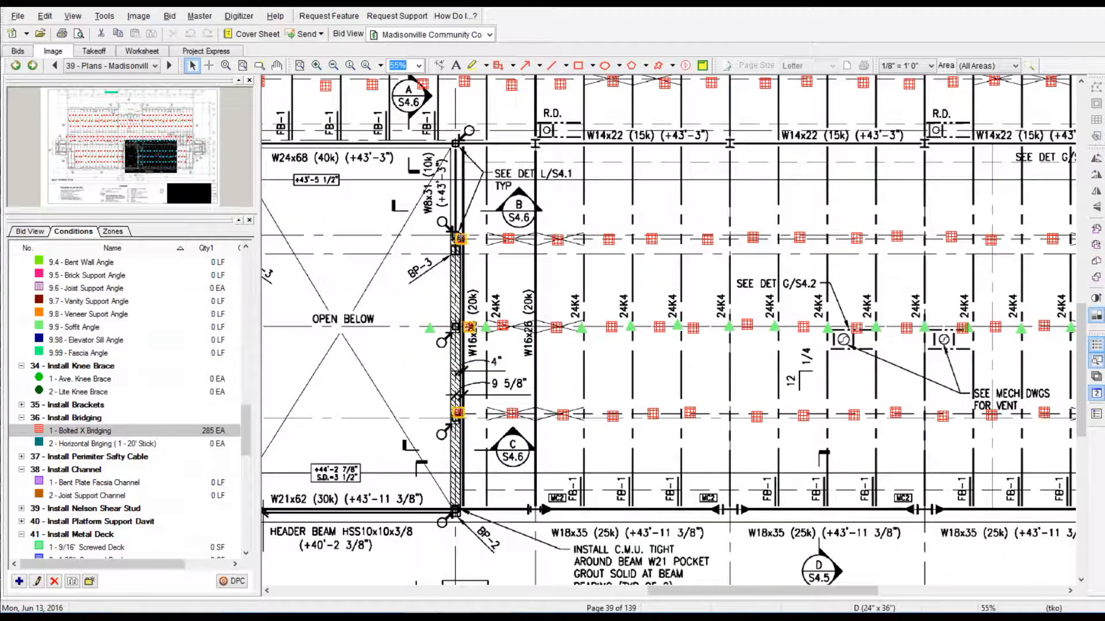
left_click(429, 329)
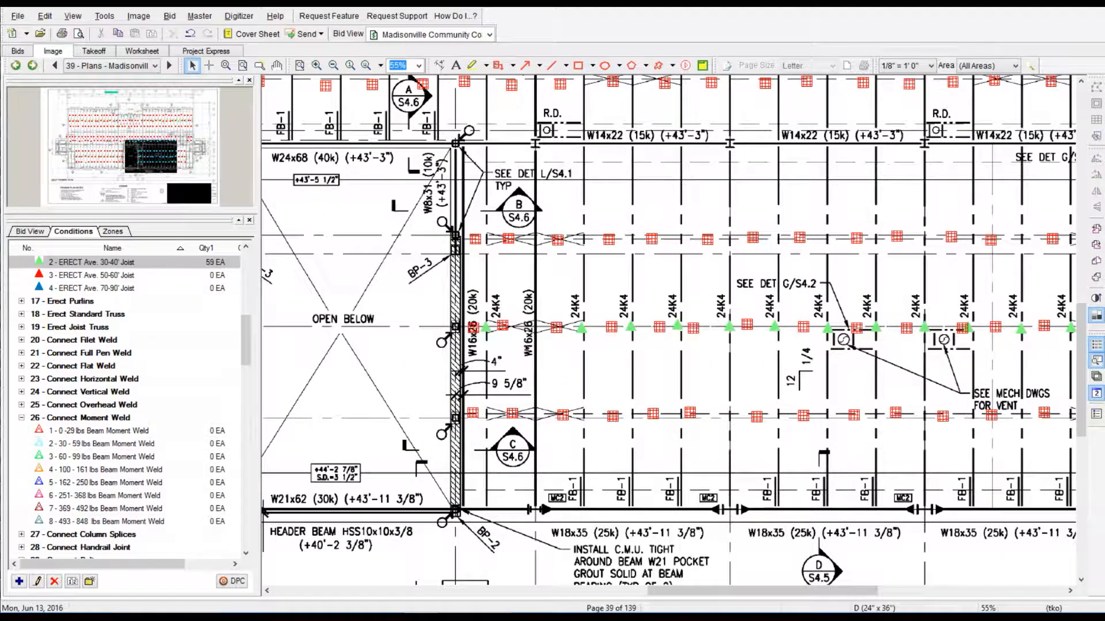
Count the left wing's W16x26 and W18x35 beams along the upper and lower building edges under 3 - ERECT Ave. 16-21" Standard Beam.
left_click_drag(671, 591, 357, 591)
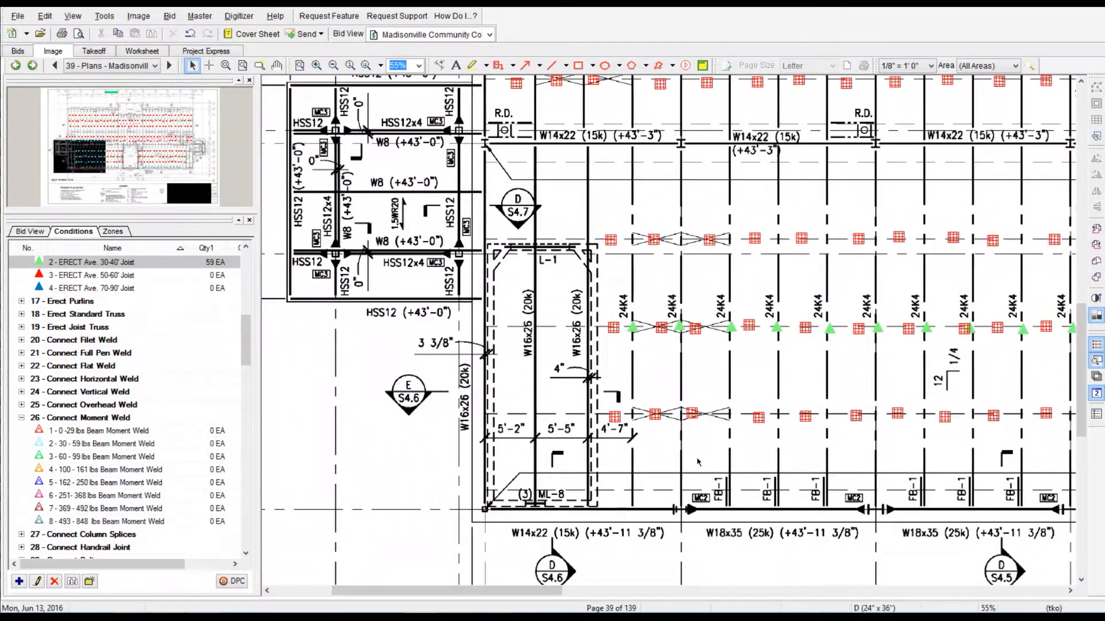
scroll(703, 461, "up", 6)
scroll(182, 275, "up", 10)
left_click(132, 327)
left_click(521, 168)
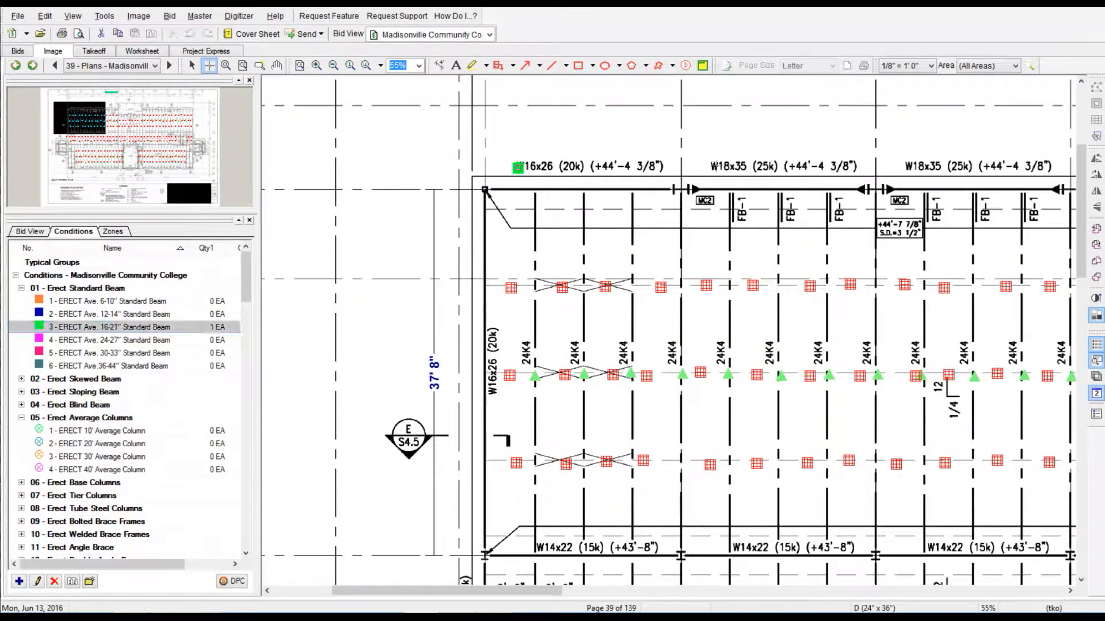
left_click(711, 167)
left_click(909, 167)
scroll(819, 366, "down", 7)
scroll(824, 395, "down", 6)
left_click(908, 483)
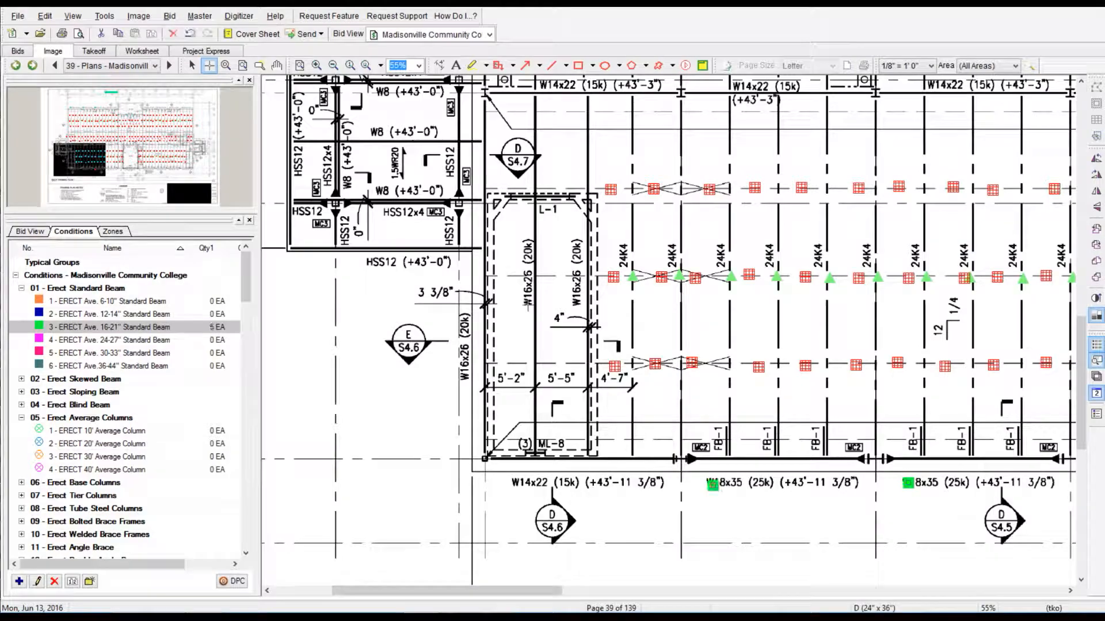
Count the left canopy's HSS12 beams, the left L-1 shaft's W16x26 beams and the left wall's W16x26 beams under 16-21" Standard Beam.
left_click(403, 213)
scroll(403, 213, "up", 2)
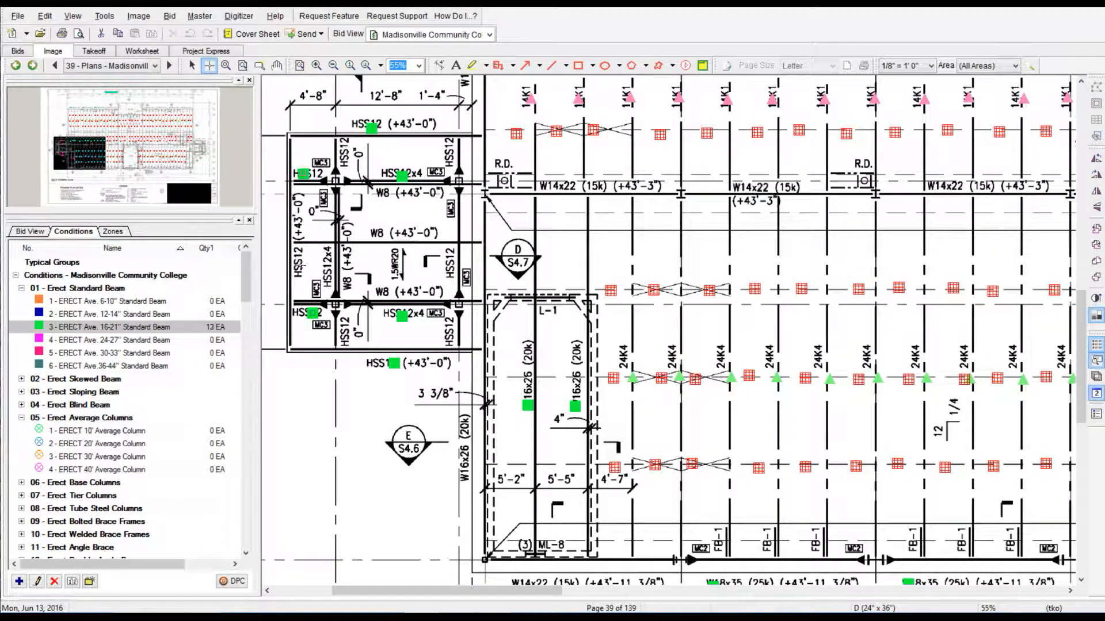
scroll(501, 413, "up", 11)
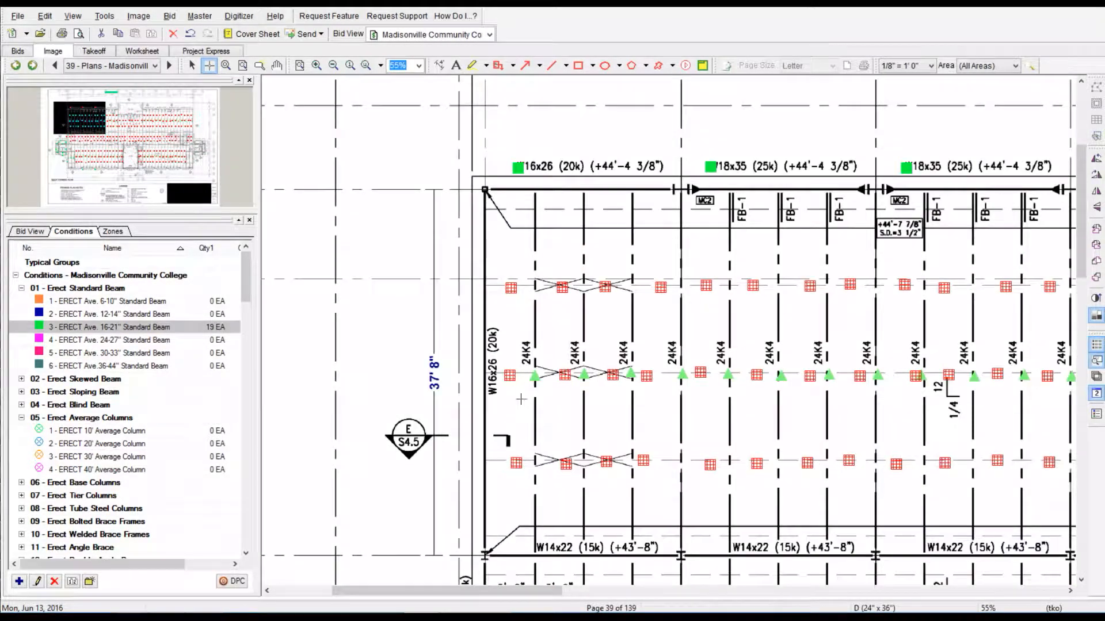
left_click(494, 393)
scroll(554, 358, "down", 7)
scroll(553, 354, "up", 7)
Count the left wing's W14x22 beams on the +43'-8" and +43'-3" lines under 2 - ERECT Ave. 12-14" Standard Beam.
left_click(208, 314)
scroll(663, 405, "down", 2)
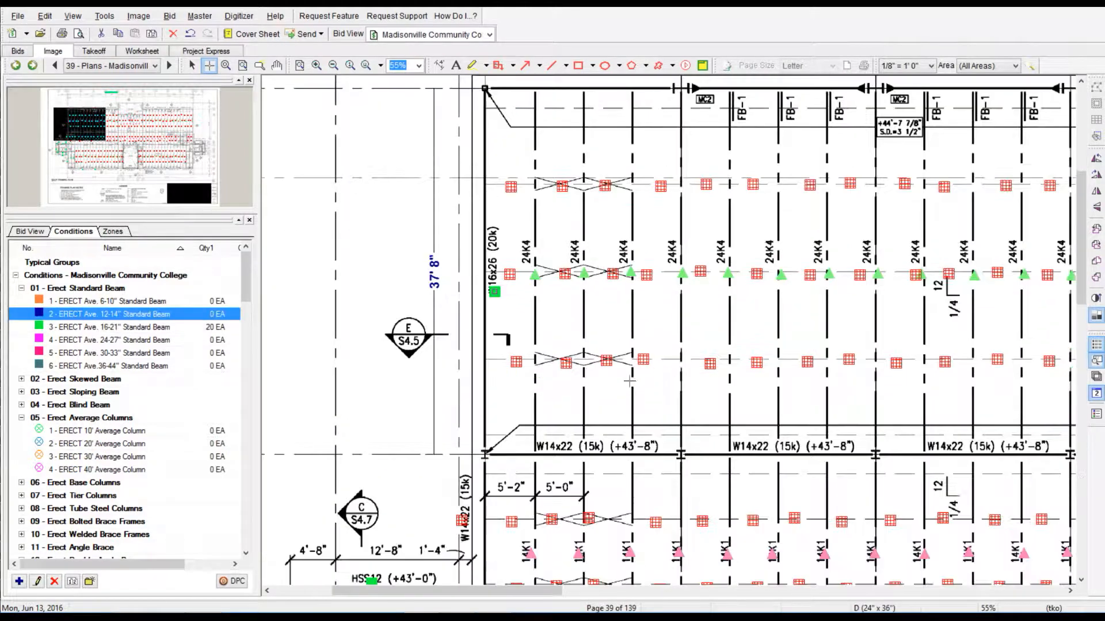
left_click(542, 446)
left_click(738, 446)
left_click(929, 446)
scroll(891, 384, "down", 5)
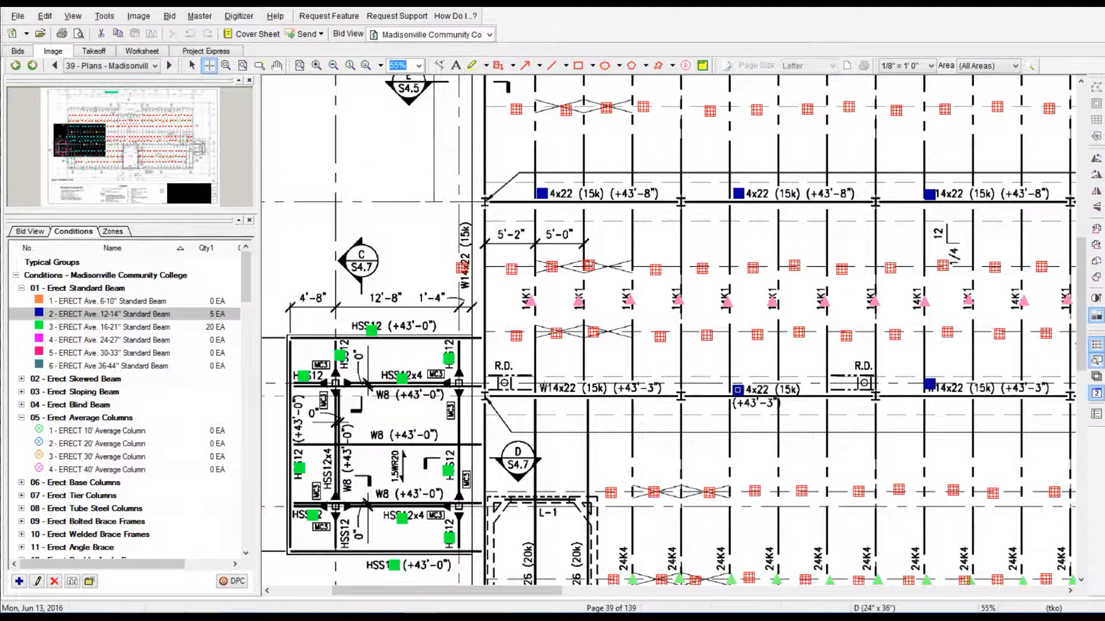
scroll(665, 509, "down", 5)
scroll(519, 369, "up", 1)
Count the left canopy's three horizontal W8 beams under 1 - ERECT Ave. 6-10" Standard Beam.
left_click(166, 301)
left_click(379, 291)
left_click(371, 236)
left_click(376, 192)
scroll(485, 374, "down", 2)
scroll(506, 397, "up", 1)
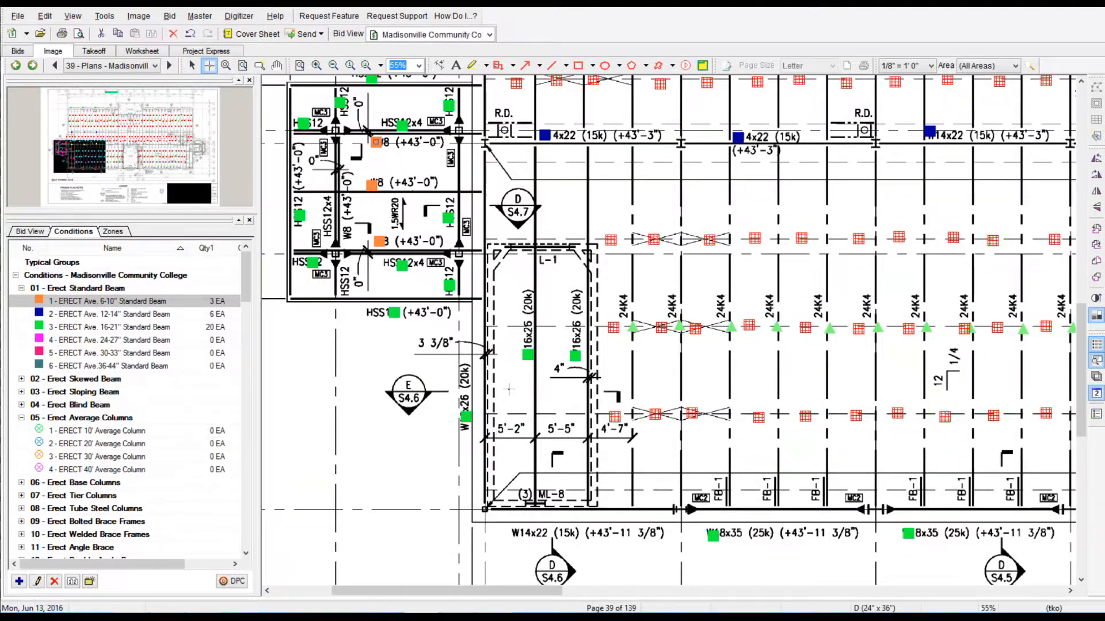
Count the W21x44 and W21x62 beams at the upper opening under 16-21" Standard Beam, and the two W24x68 beams under 24-27" Standard Beam.
scroll(509, 390, "up", 10)
left_click_drag(543, 592, 762, 591)
scroll(642, 528, "up", 1)
left_click(127, 326)
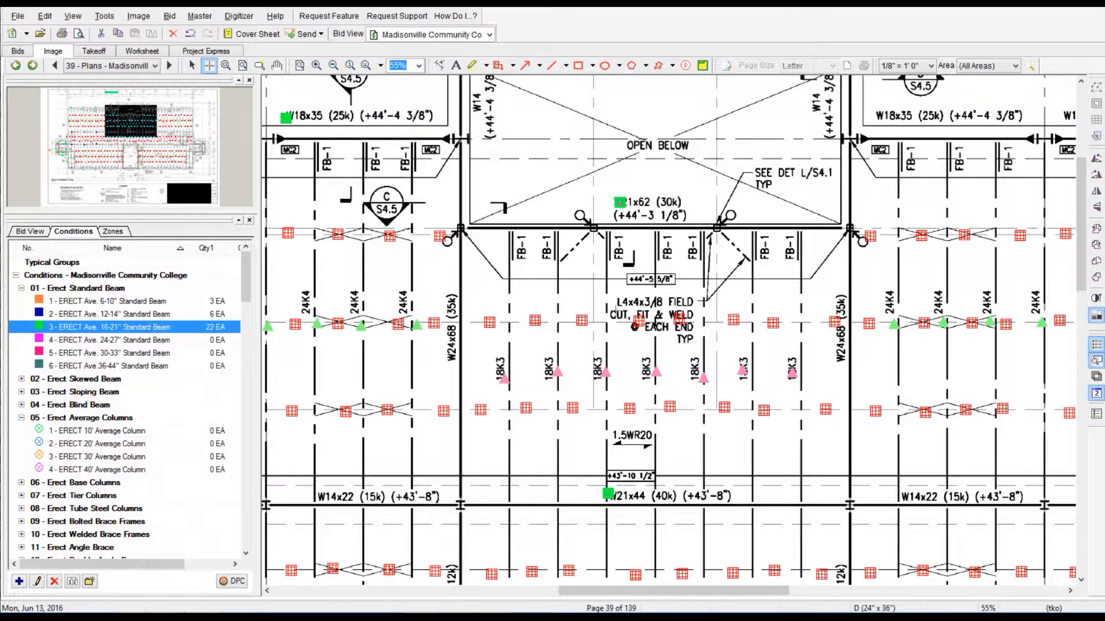
left_click(620, 203)
scroll(620, 203, "up", 2)
key("Down")
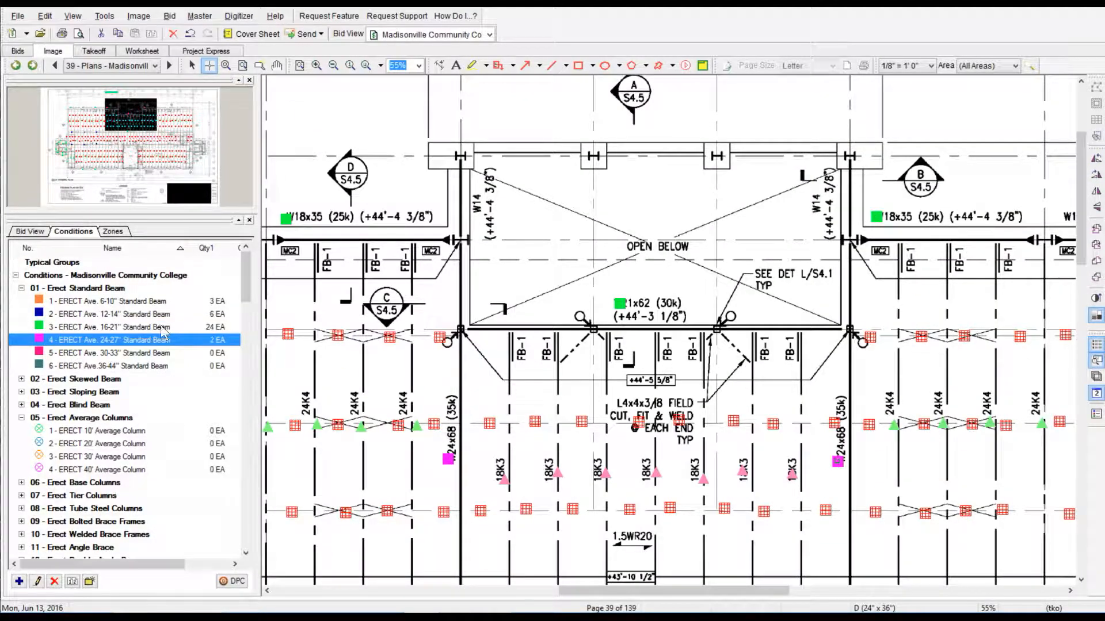
Count the upper-right wing's W18x35 and W16x26 edge beams and the right wall's W16x26 beam under 16-21" Standard Beam.
left_click(161, 326)
left_click_drag(699, 591, 862, 591)
left_click(483, 217)
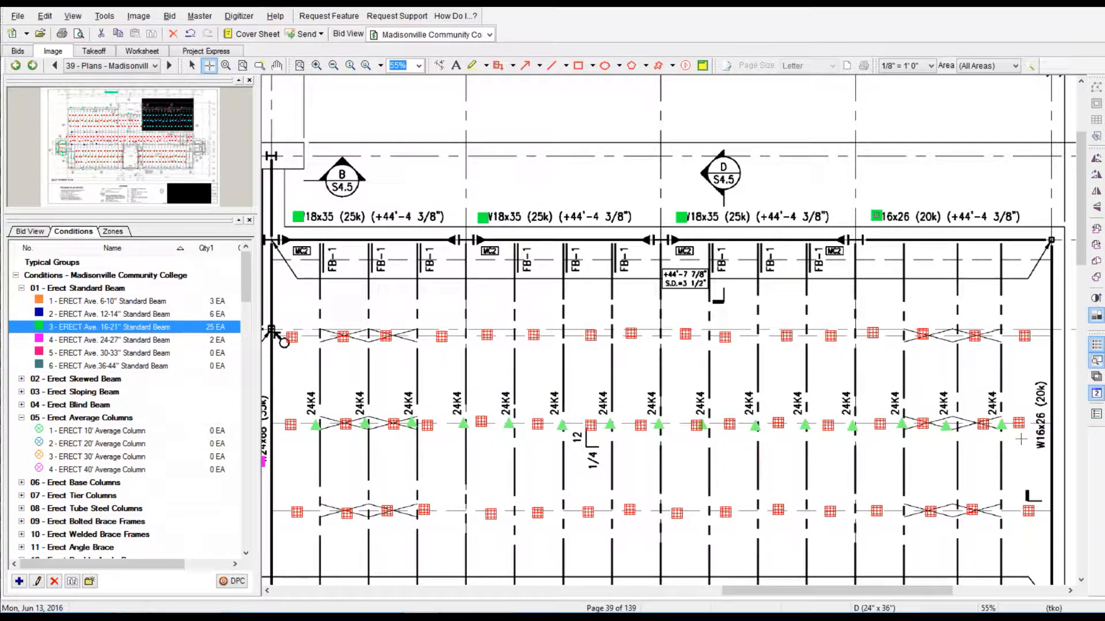
left_click(1042, 446)
Count the right L-1 shaft's W16x26, the lower-right W18x35, the W21x62 and the W16x26 beams beside the lower opening under 16-21" Standard Beam.
scroll(1020, 439, "down", 7)
scroll(994, 404, "down", 5)
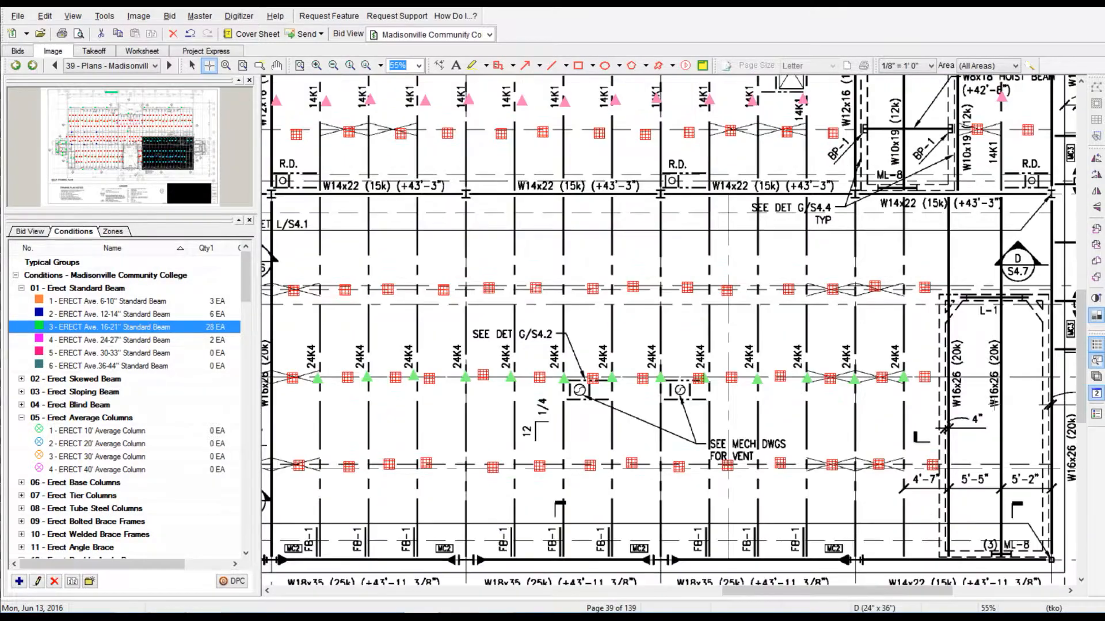
scroll(962, 447, "down", 2)
left_click(287, 483)
scroll(287, 482, "left", 9, "shift")
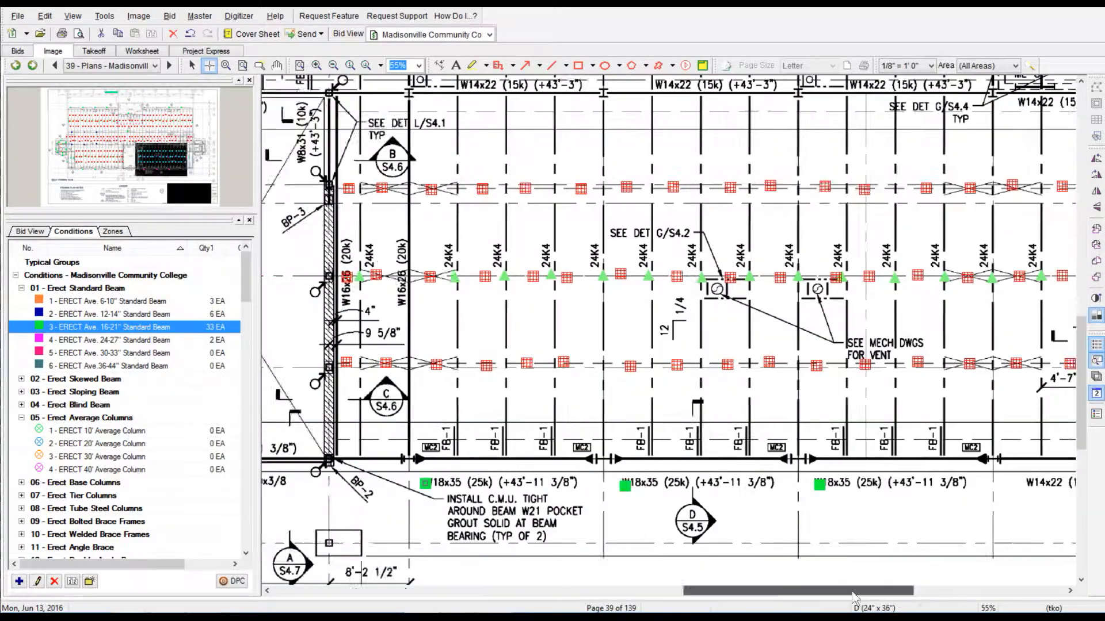
left_click(460, 449)
left_click(402, 302)
scroll(513, 363, "up", 2)
Count the W24x68 above the lower opening under 24-27" Standard Beam, and the adjacent left W14x22 and W12x16 beams under 12-14" Standard Beam.
left_click(105, 344)
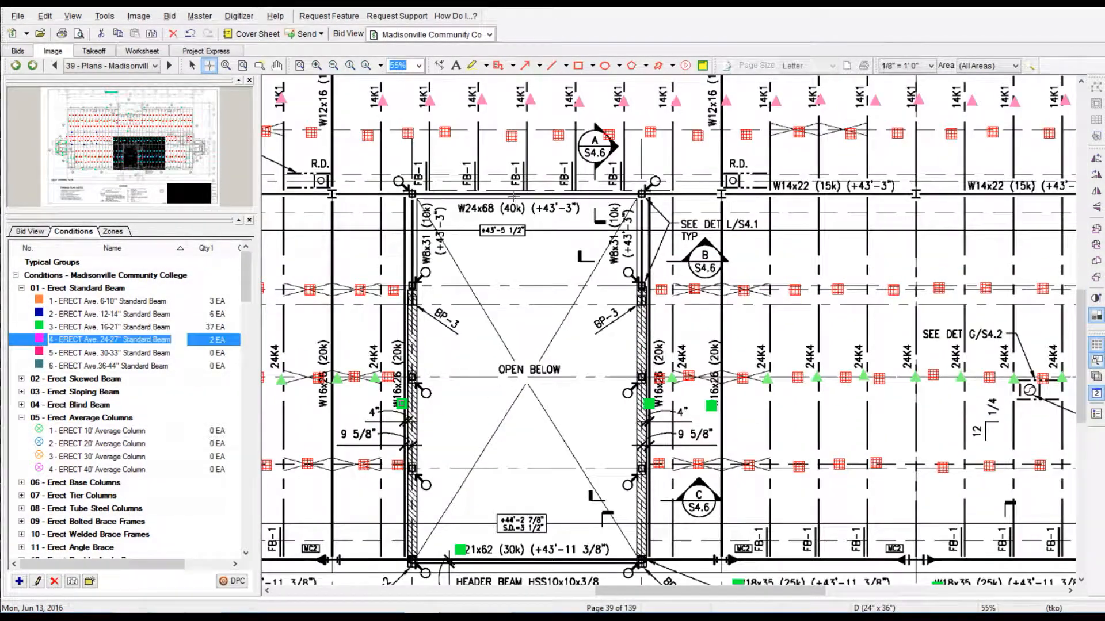
scroll(654, 476, "up", 4)
mouse_move(705, 592)
left_mouse_down()
mouse_move(544, 588)
mouse_move(568, 589)
left_mouse_up()
left_click(138, 314)
left_click(398, 325)
scroll(397, 326, "up", 1)
left_click(382, 436)
left_click(382, 244)
scroll(403, 300, "down", 7)
Count the remaining W18x35 and W16x26 beams left of the lower opening under 3 - ERECT Ave. 16-21" Standard Beam.
left_click(154, 326)
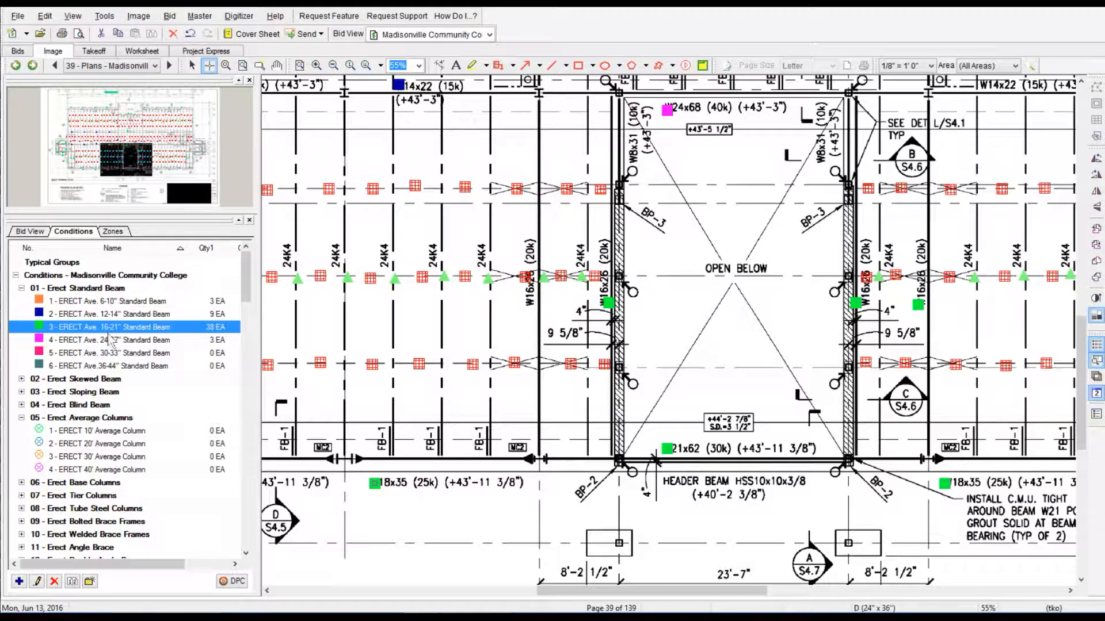
left_click(522, 300)
scroll(781, 297, "up", 2)
Count the right wing's W14x22 and W12x16 beams and the W14 beams flanking the upper opening under 2 - ERECT Ave. 12-14" Standard Beam.
left_click(95, 314)
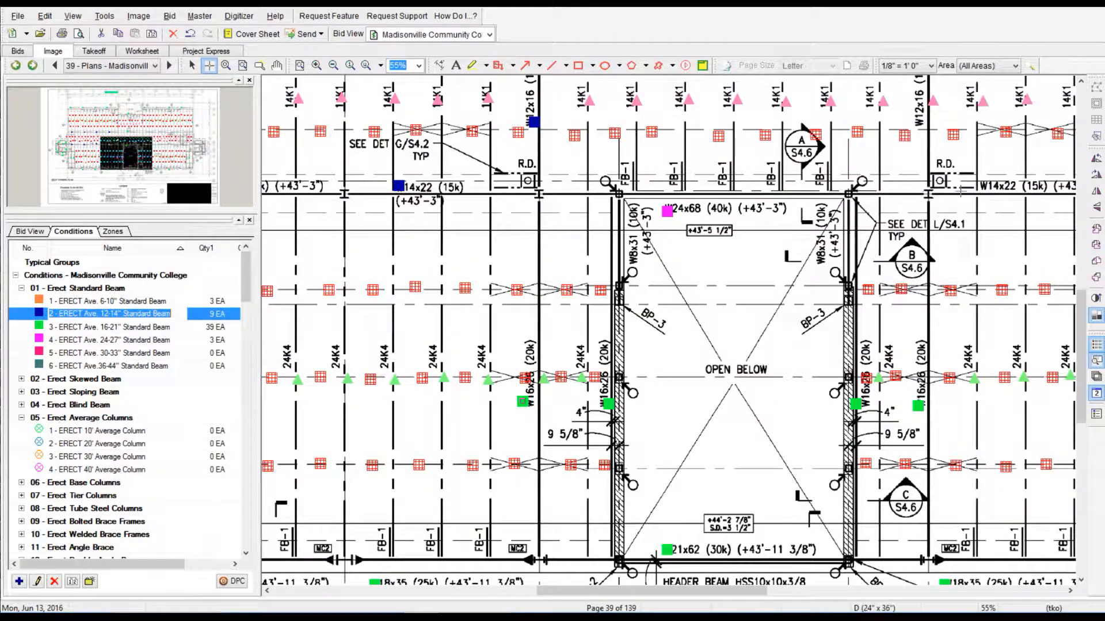
left_click(982, 187)
scroll(981, 188, "up", 2)
left_click(980, 194)
scroll(981, 196, "up", 4)
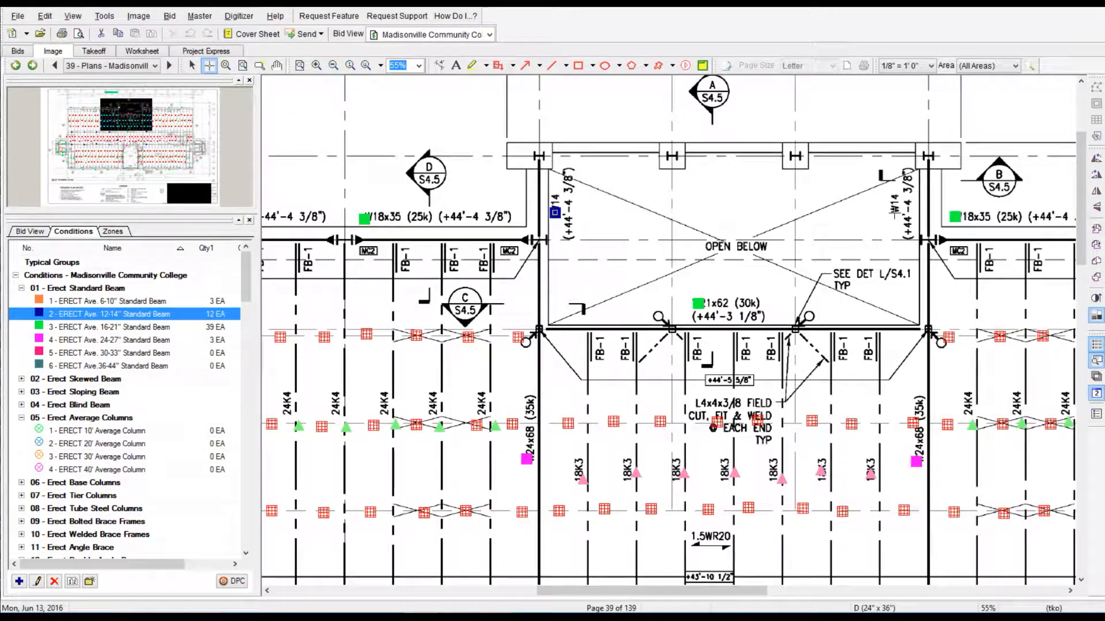
left_click_drag(760, 591, 948, 591)
scroll(912, 294, "down", 6)
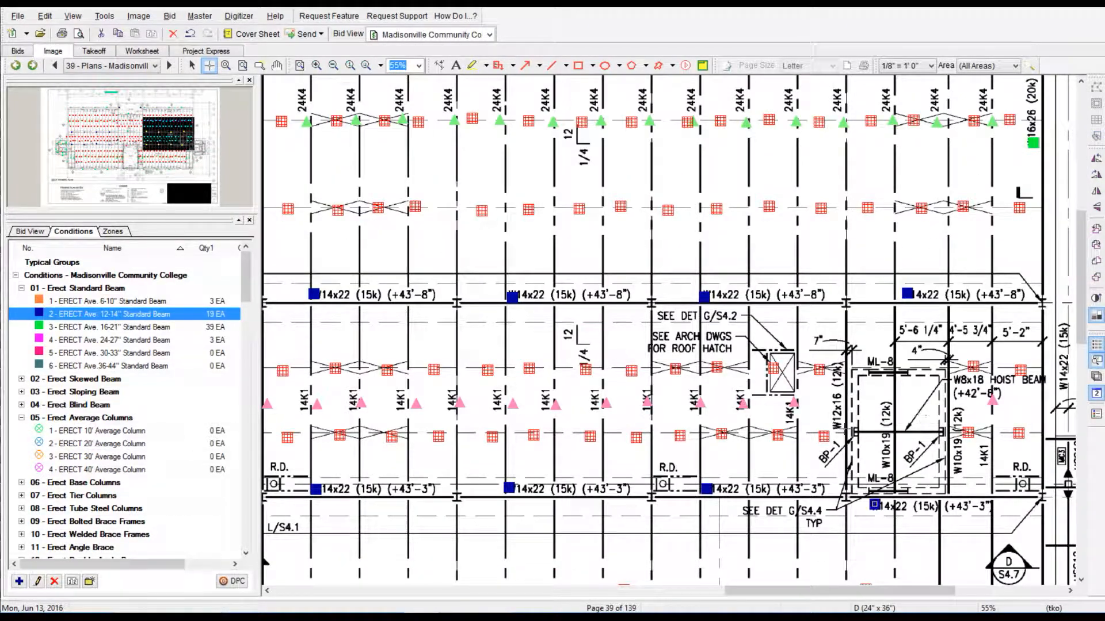
Count the W8x18 hoist beam and adjoining W10x19 beams under 6-10" Standard Beam, and the lower-right W14x22 edge beam under 12-14" Standard Beam.
left_click(106, 302)
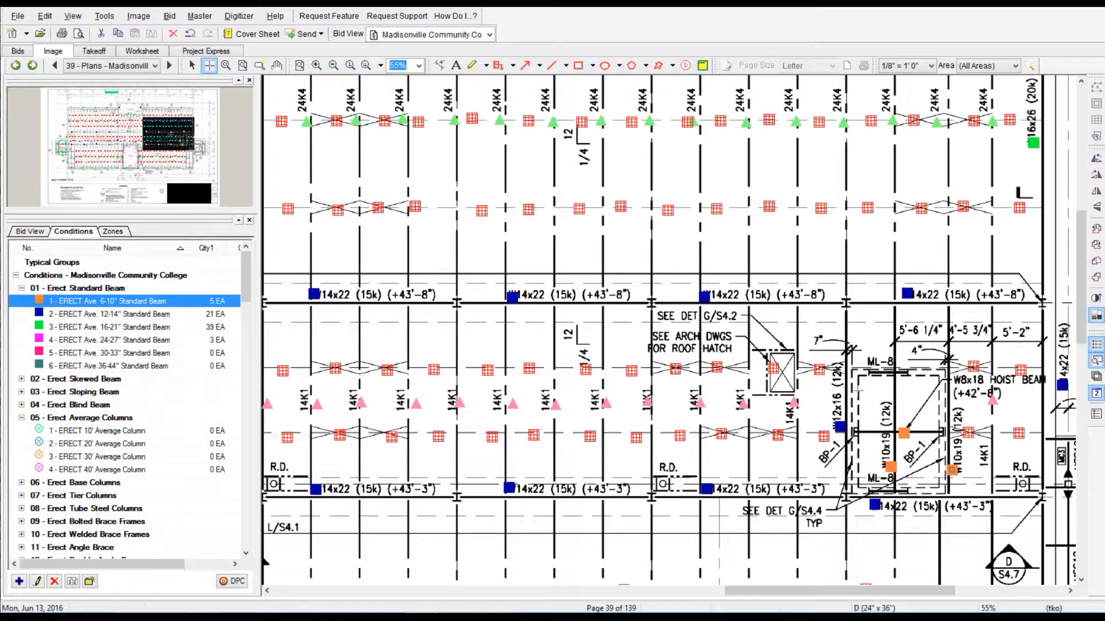
scroll(887, 378, "down", 4)
left_click(173, 315)
left_click(883, 482)
Count the lower-right wall's W16x26 and right canopy's HSS12 beams under 16-21" Standard Beam, and the canopy's three horizontal W8 beams under 6-10".
left_click_drag(877, 592, 987, 591)
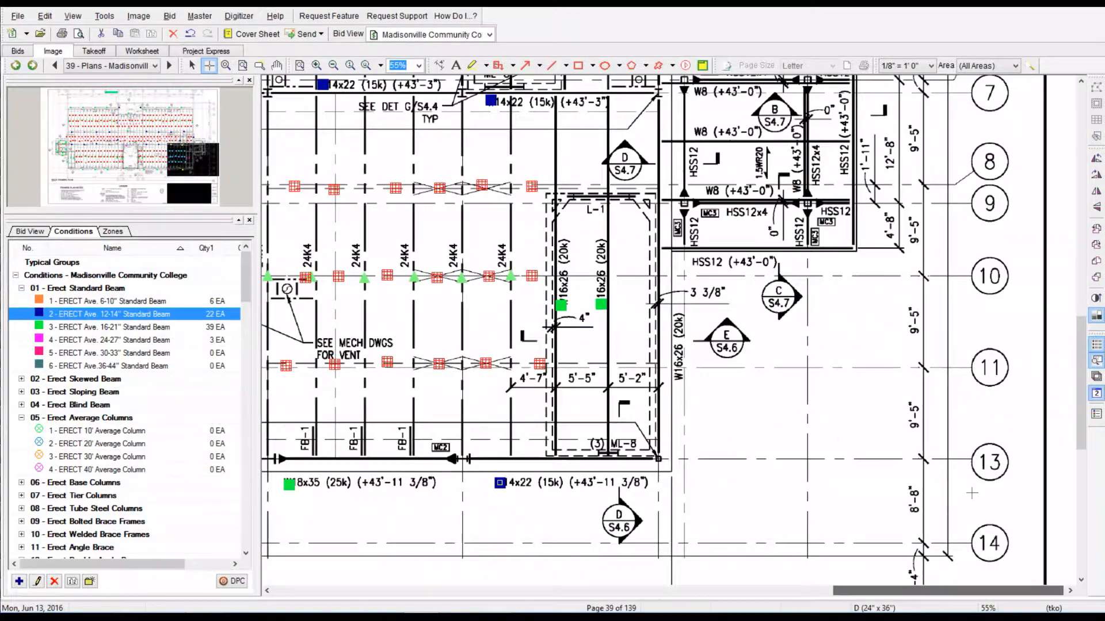
scroll(473, 445, "up", 2)
left_click(133, 327)
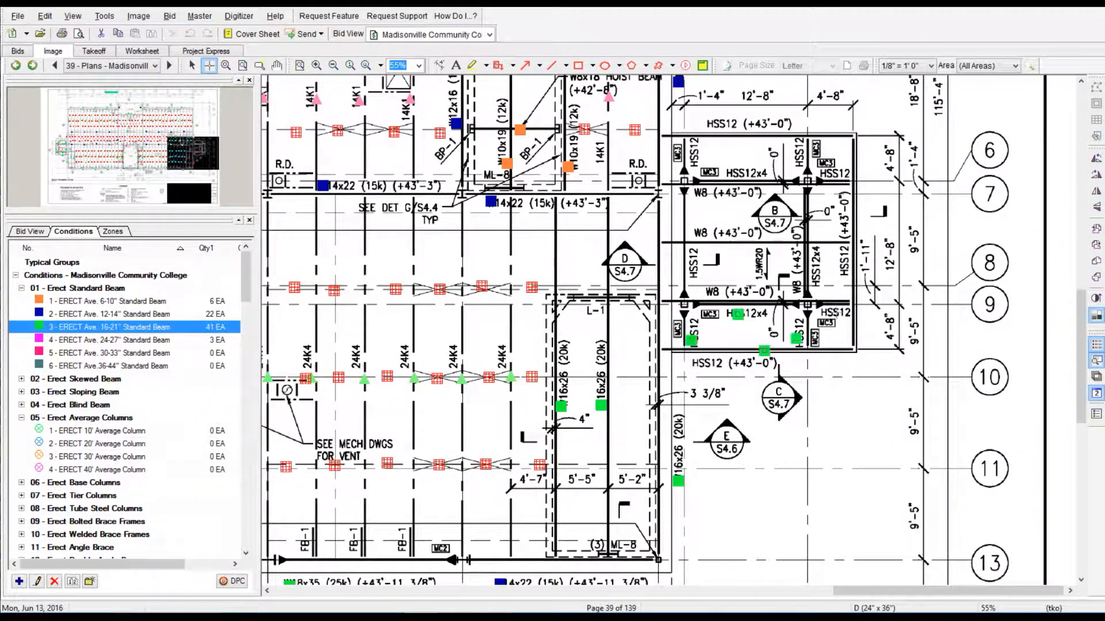
left_click(835, 180)
left_click(133, 302)
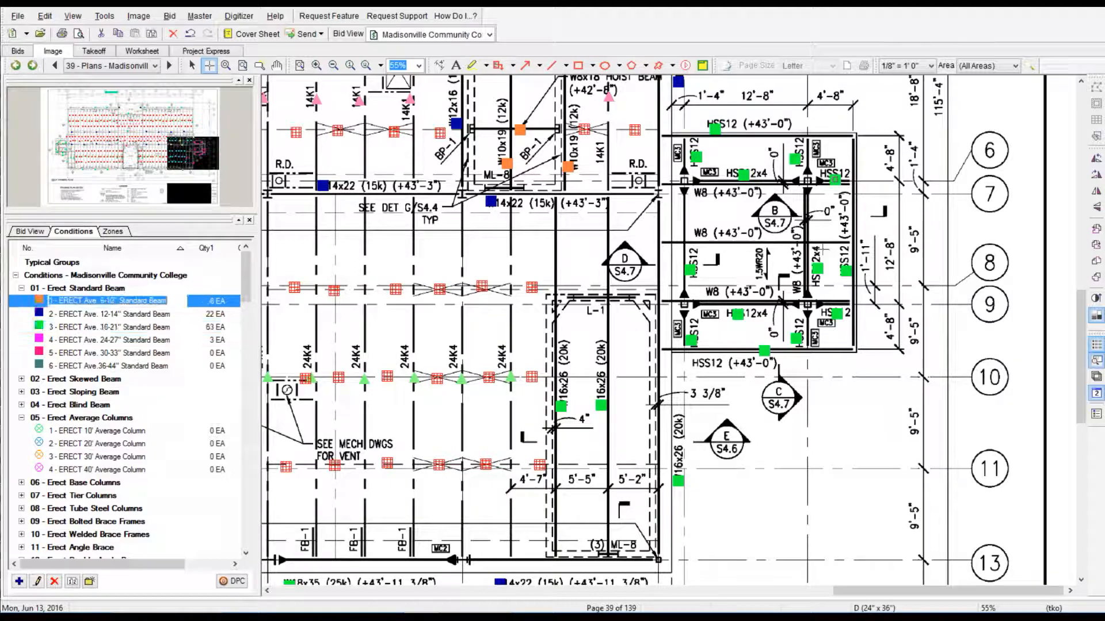
scroll(736, 361, "up", 6)
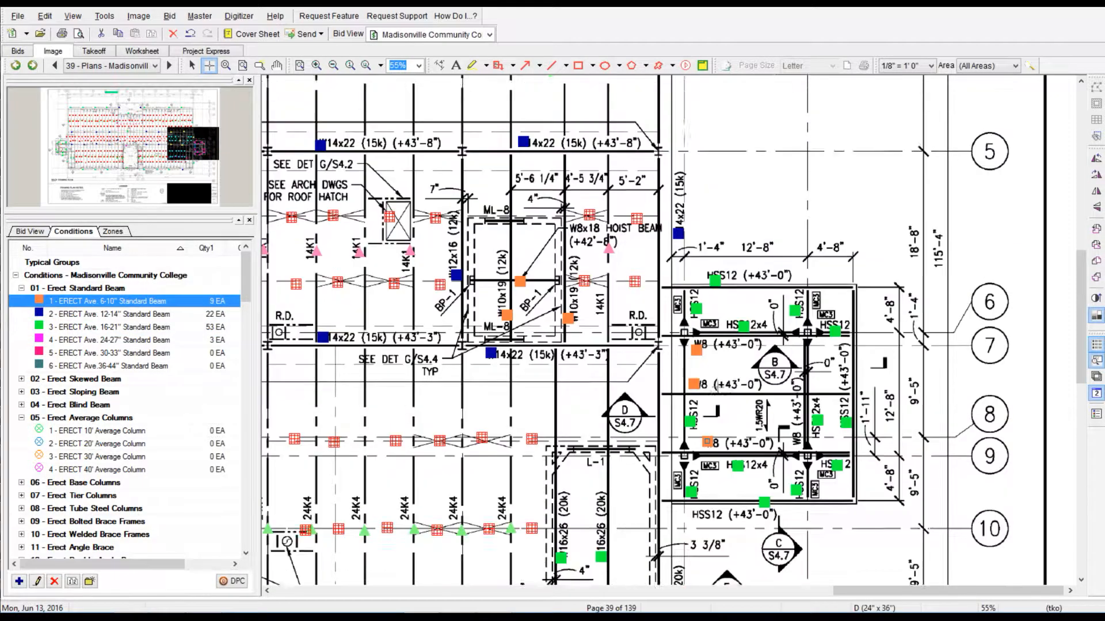
Count the upper wall's beam moment connections under 26 - Connect Moment Weld, 2 - 30-59 lbs Beam Moment Weld.
scroll(334, 218, "down", 7)
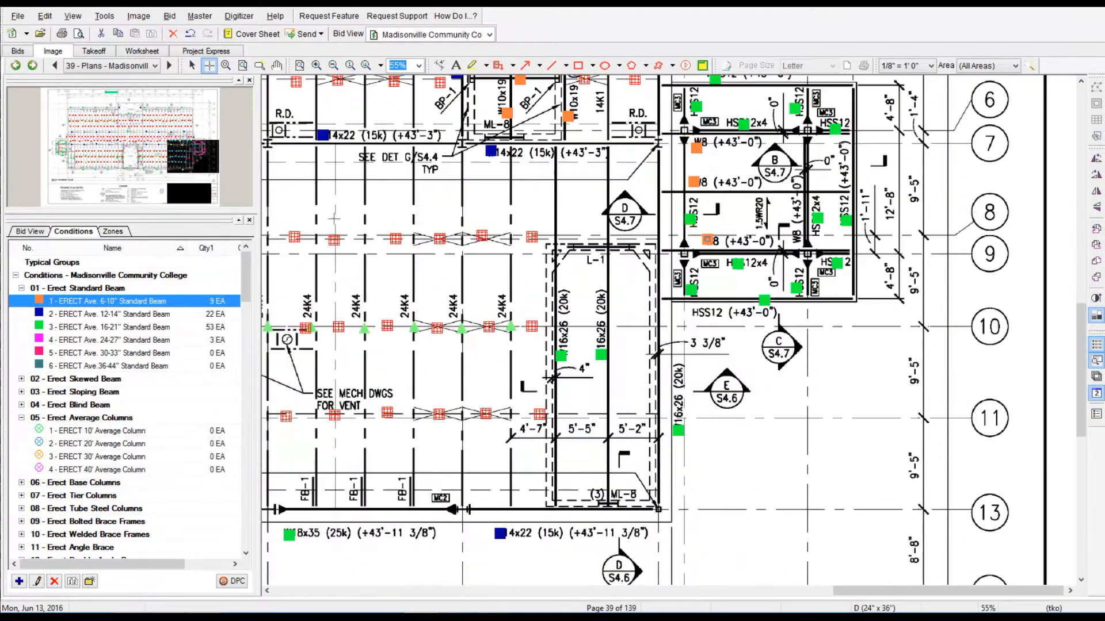
left_click_drag(133, 112, 87, 118)
scroll(152, 400, "down", 14)
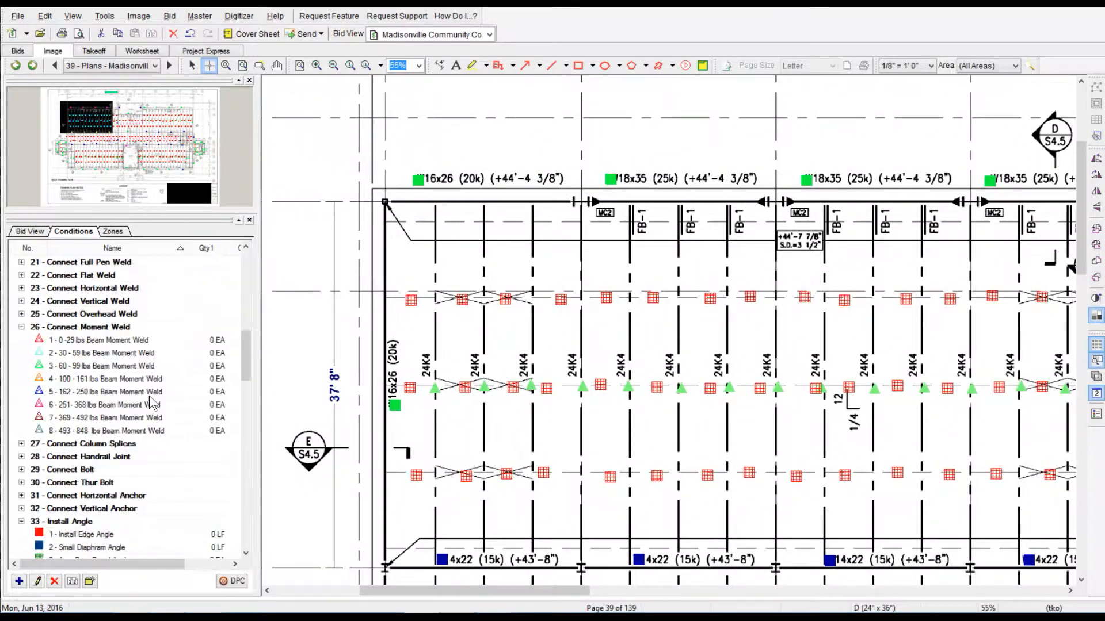
left_click(100, 275)
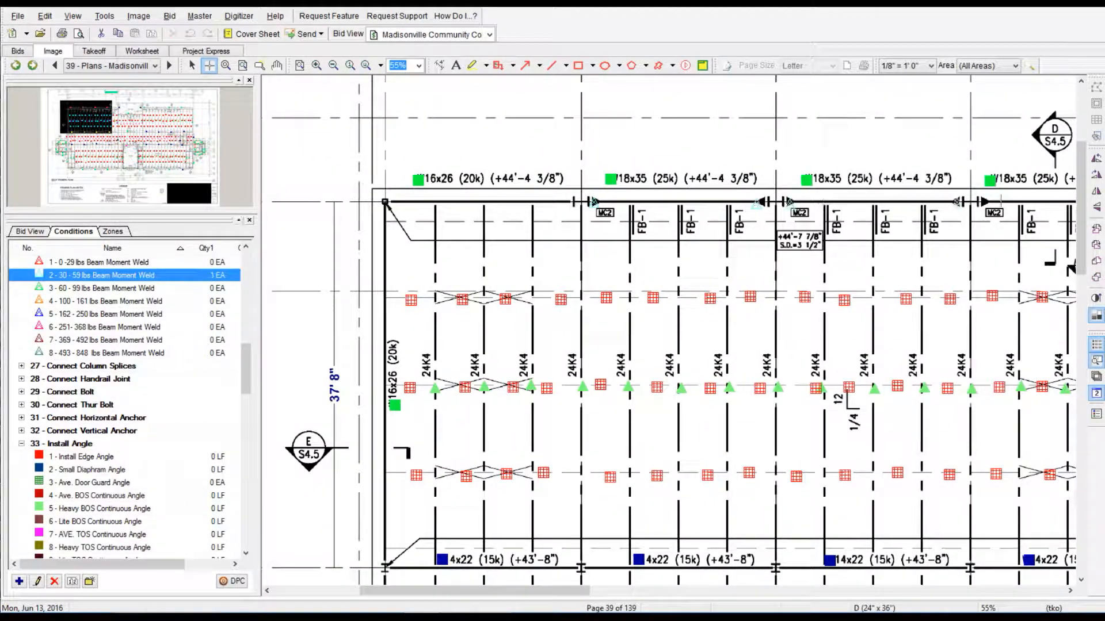
left_click(985, 202)
scroll(985, 202, "right", 5)
left_click_drag(762, 592, 1036, 591)
left_click(784, 202)
left_click(947, 203)
Count the moment welds at the right canopy's column joints and along the lower-right wall under 2 - 30-59 lbs Beam Moment Weld.
scroll(891, 454, "down", 4)
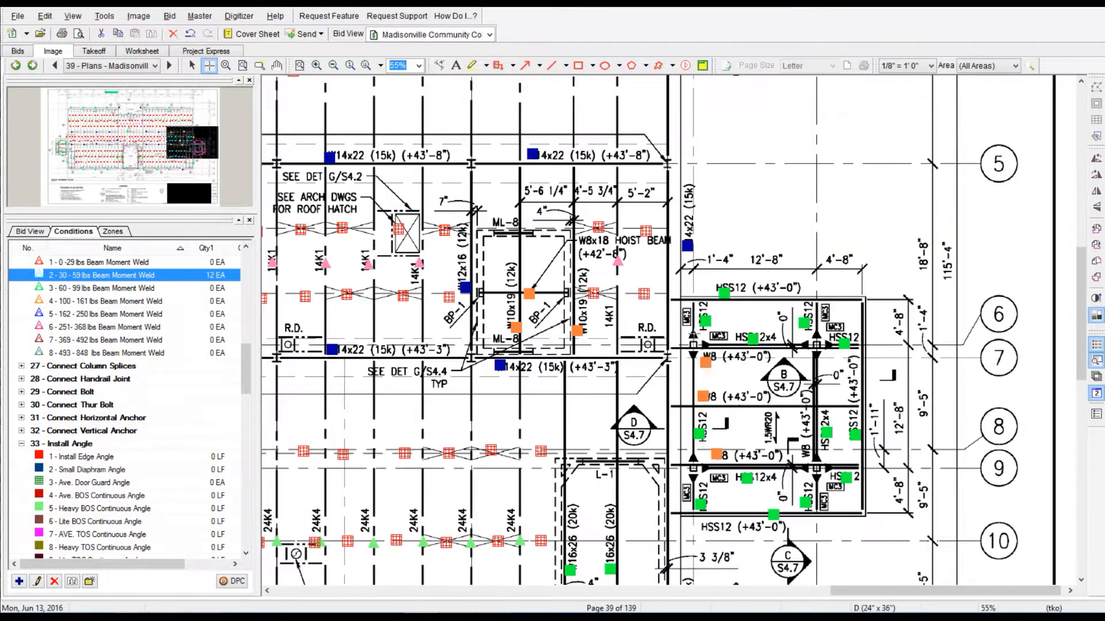
left_click(694, 458)
scroll(692, 502, "down", 4)
left_click(467, 523)
left_click(296, 523)
left_click_drag(898, 591, 662, 591)
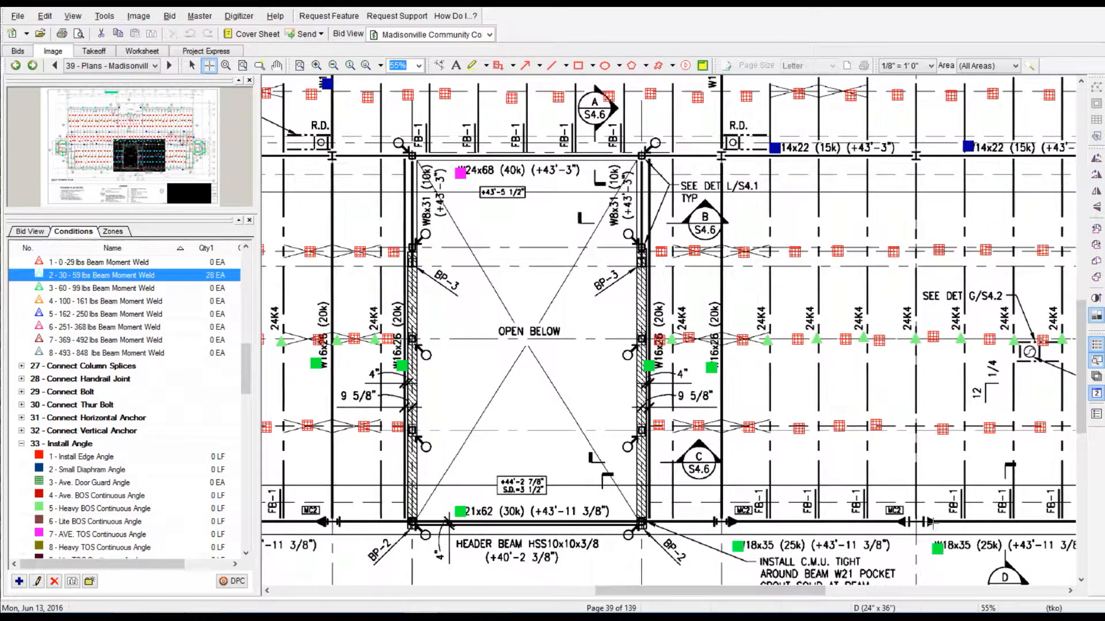
Count the lower-left wall's and left canopy's moment welds under 2 - 30-59 lbs Beam Moment Weld.
left_click_drag(829, 592, 524, 592)
left_click(511, 522)
left_click(414, 281)
left_click(425, 266)
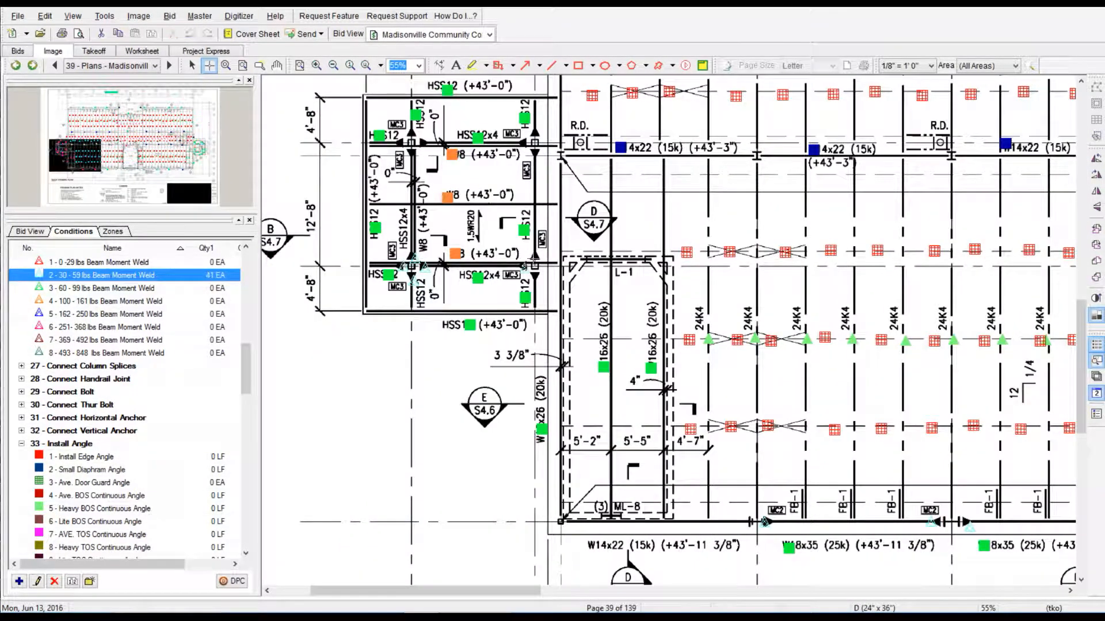
Examine section E on sheet S4.5 for the edge angle along the upper-left end wall.
left_click_drag(89, 157, 94, 119)
left_click_drag(726, 8, 728, 53)
left_click(706, 65)
left_click(650, 147)
mouse_move(534, 253)
left_mouse_down()
mouse_move(627, 255)
mouse_move(626, 203)
left_mouse_up()
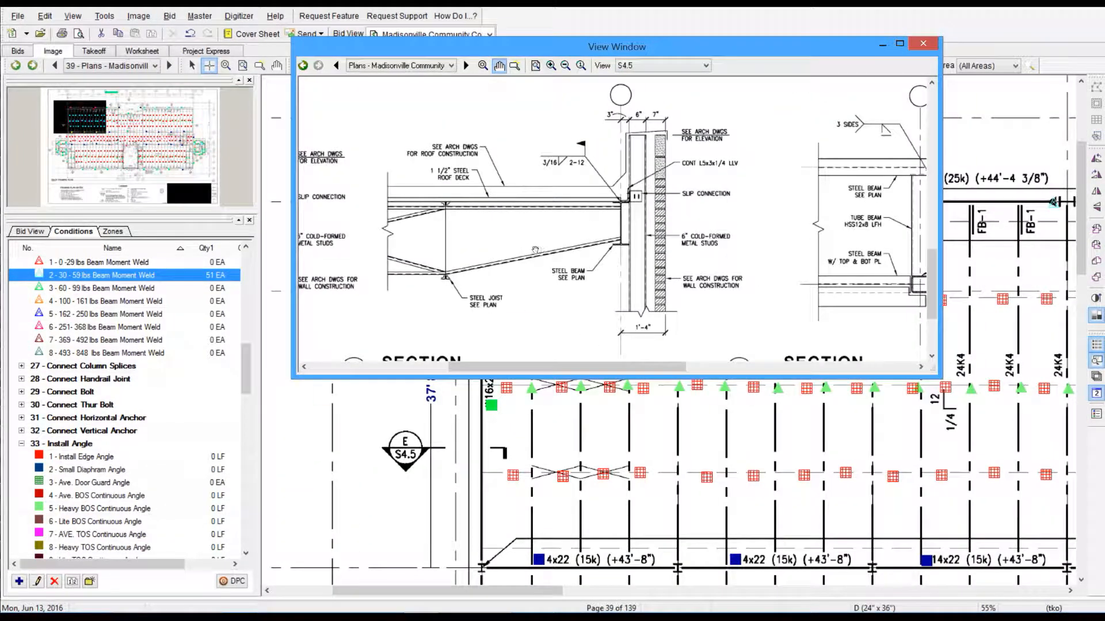
left_click_drag(865, 49, 843, 52)
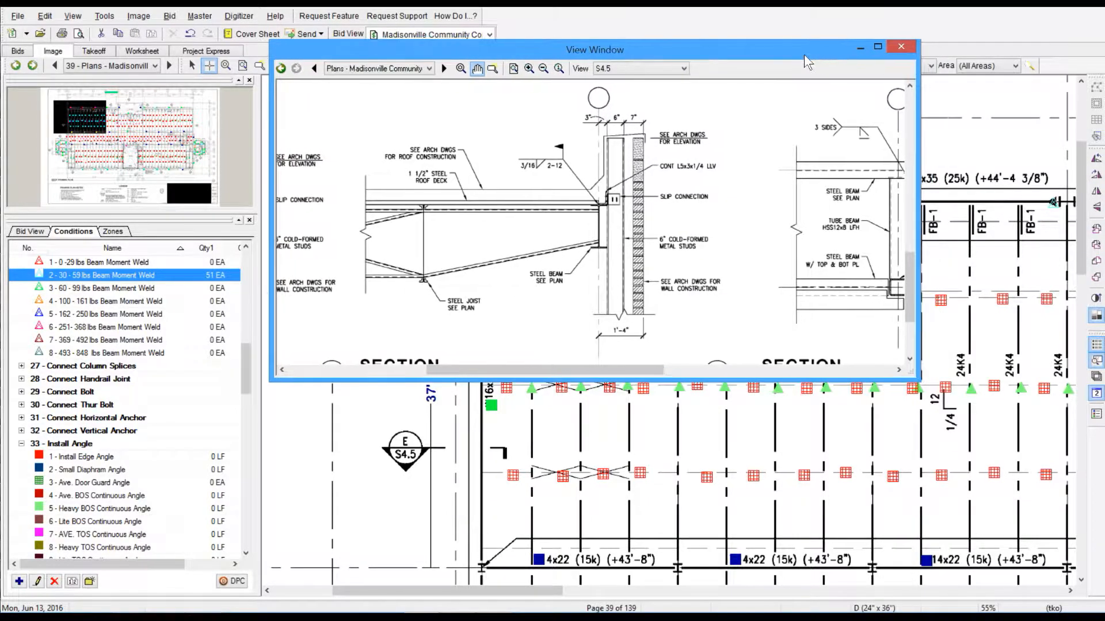
left_click_drag(753, 56, 730, 7)
Trace 33 - Install Angle, 1 - Install Edge Angle from the upper-left corner down the left wall and around the left canopy.
left_click(97, 457)
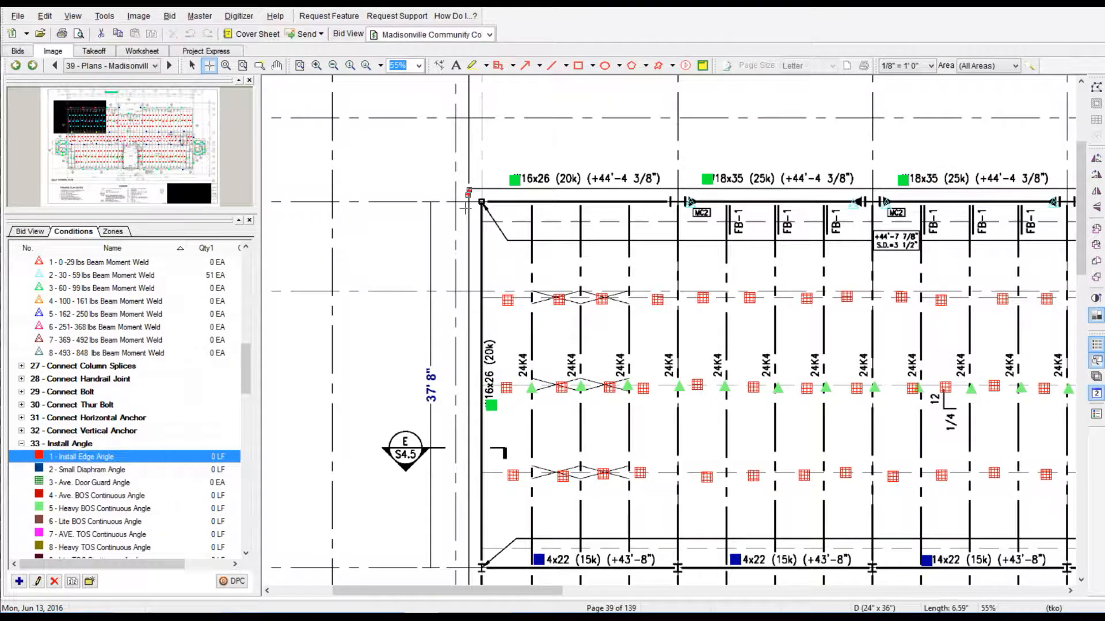
left_click(469, 189)
scroll(475, 398, "down", 5)
left_click(287, 415)
scroll(287, 398, "down", 4)
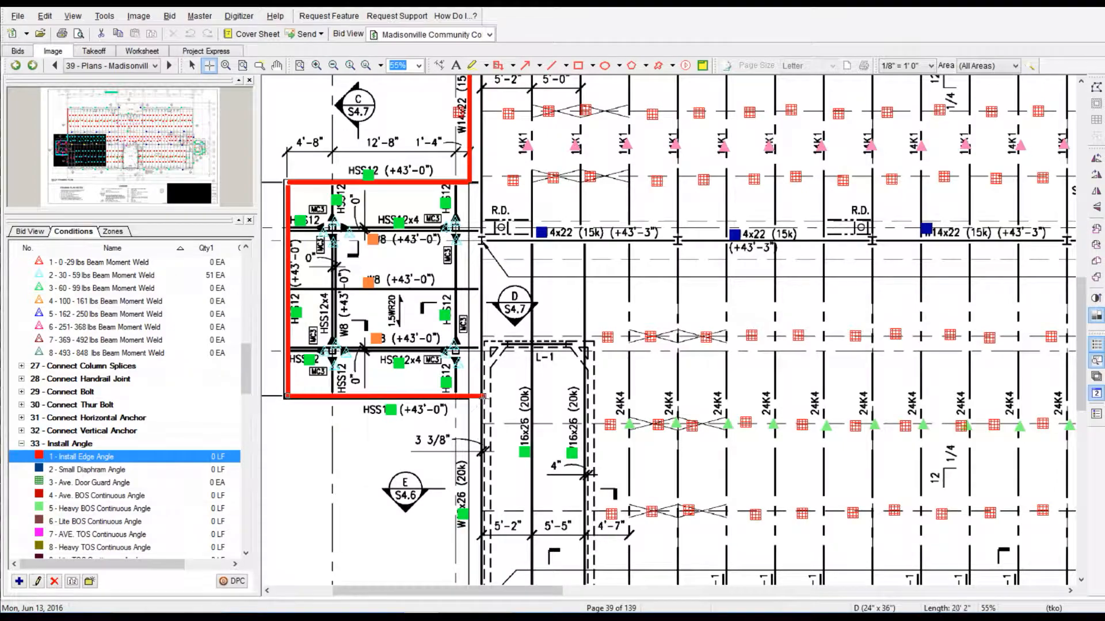
left_click(483, 396)
Continue the edge angle run along the lower wall and around the lower central opening.
scroll(483, 431, "down", 3)
scroll(854, 445, "right", 7)
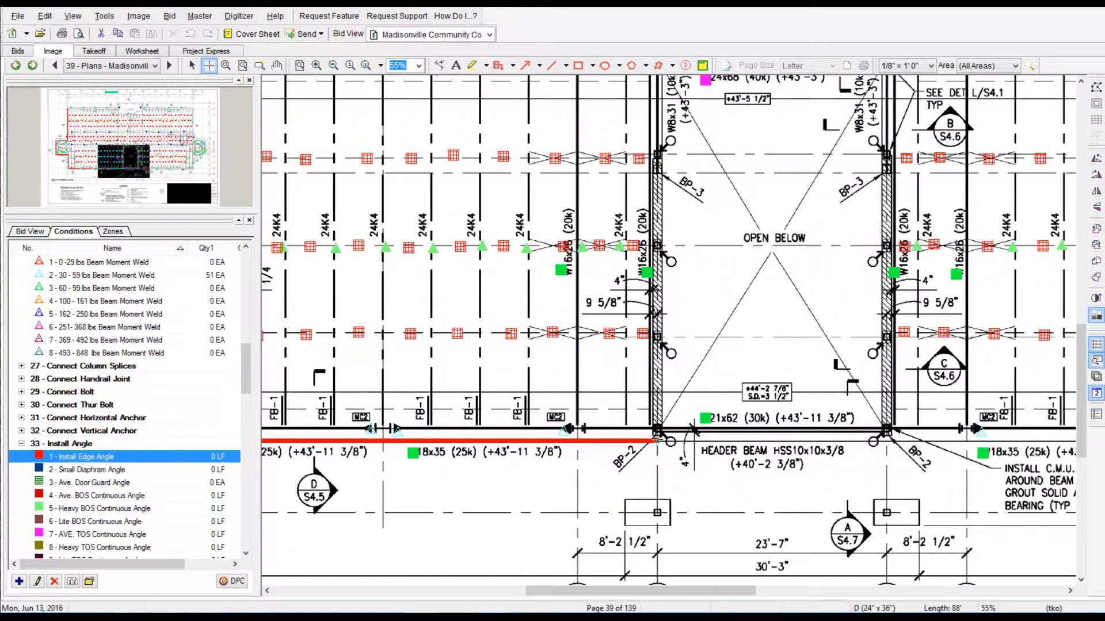
left_click(656, 442)
scroll(656, 368, "up", 4)
scroll(886, 451, "down", 5)
left_click(887, 371)
scroll(898, 368, "right", 10)
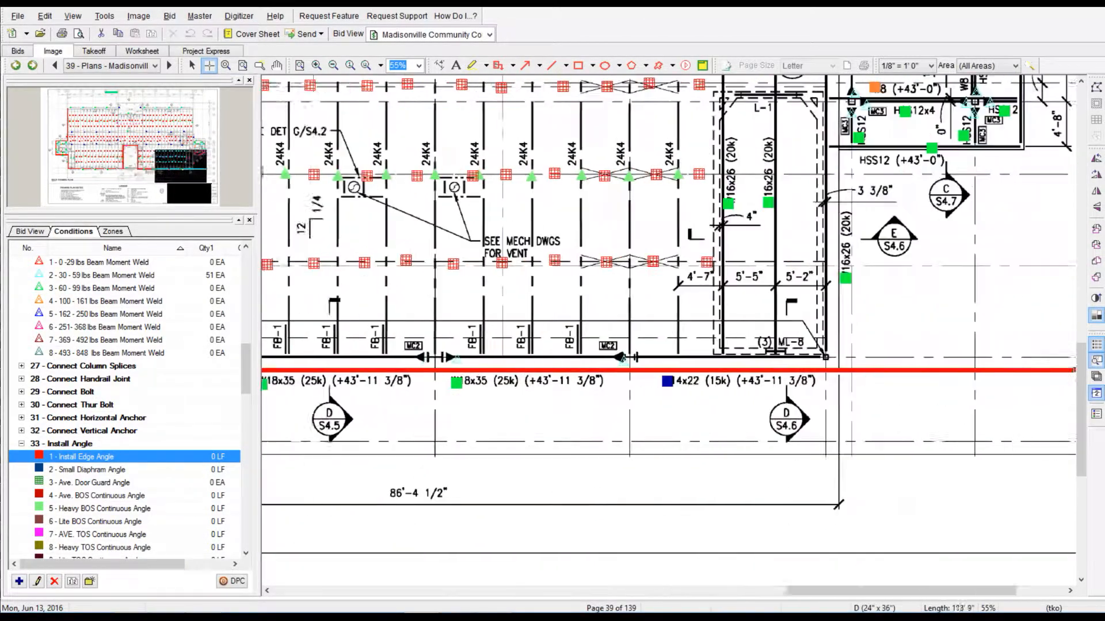
Continue the edge angle up the right wall, around the right canopy and along the upper-right wall to the upper opening.
left_click(786, 371)
left_click(970, 148)
scroll(969, 115, "up", 4)
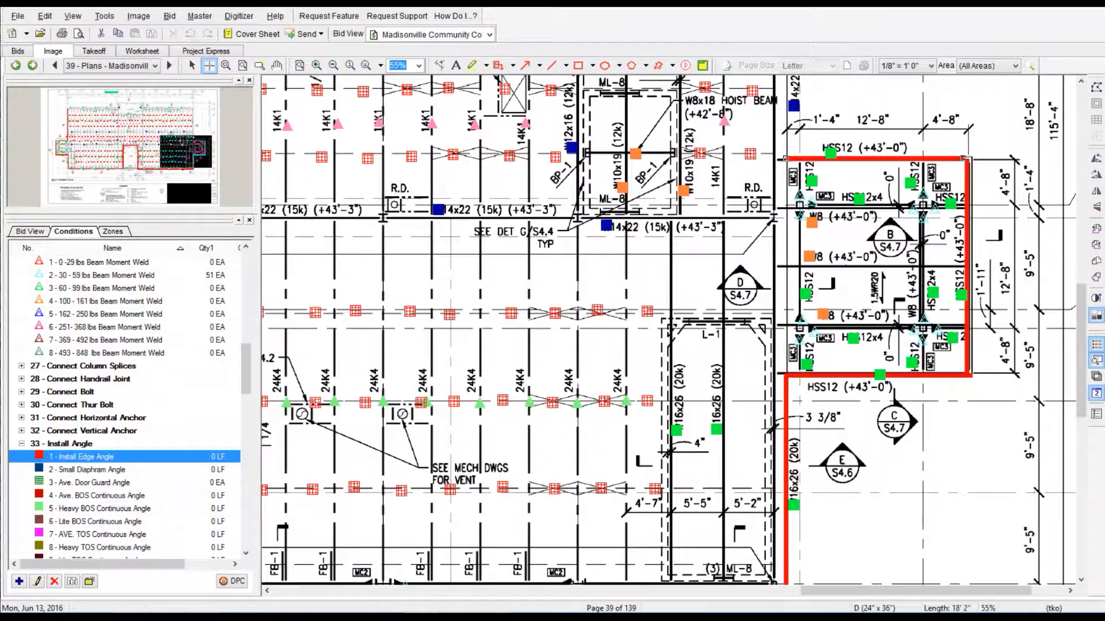
left_click(785, 159)
scroll(786, 161, "up", 10)
scroll(570, 171, "left", 6)
double_click(570, 169)
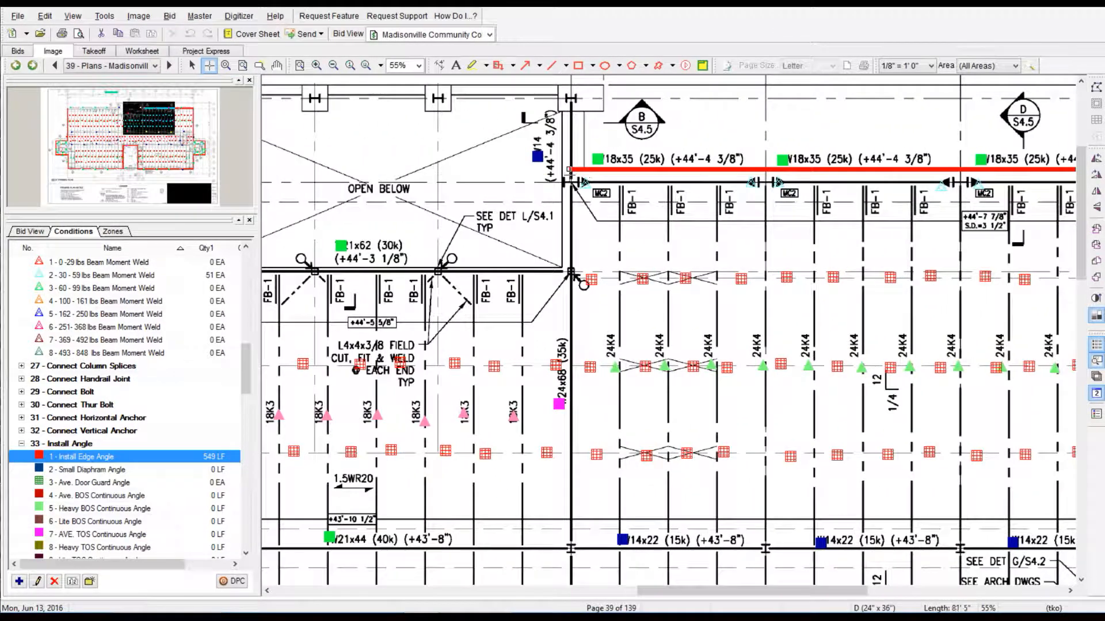
Undo the misaligned edge angle run and retrace the edge from the upper opening to the upper-left corner.
scroll(572, 274, "left", 12)
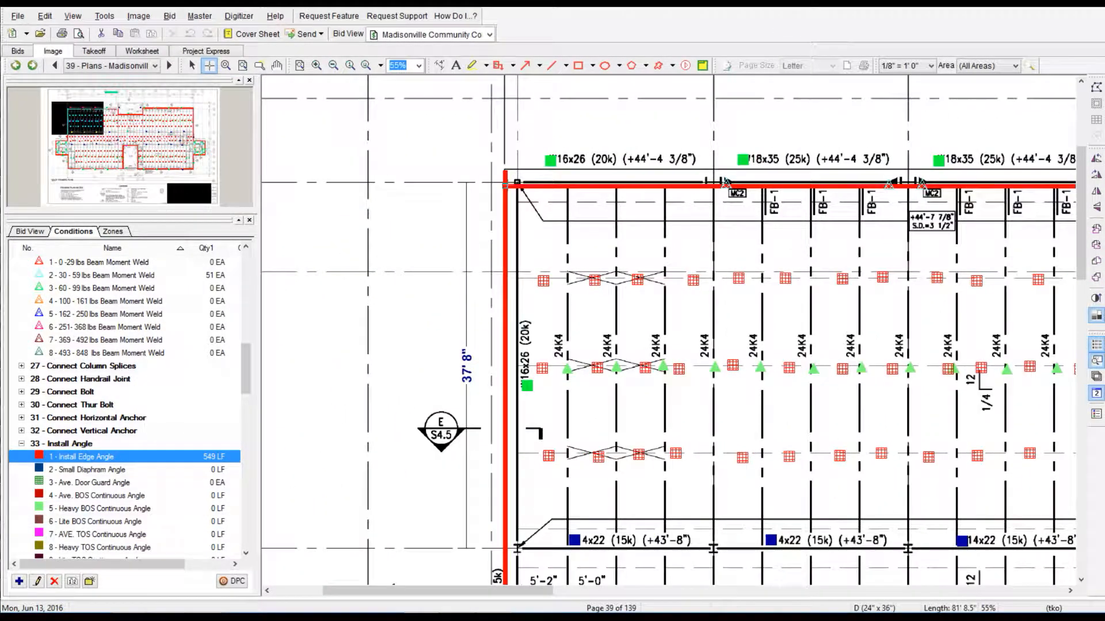
key("ctrl+z")
scroll(478, 98, "right", 5)
double_click(774, 170)
scroll(477, 345, "left", 6)
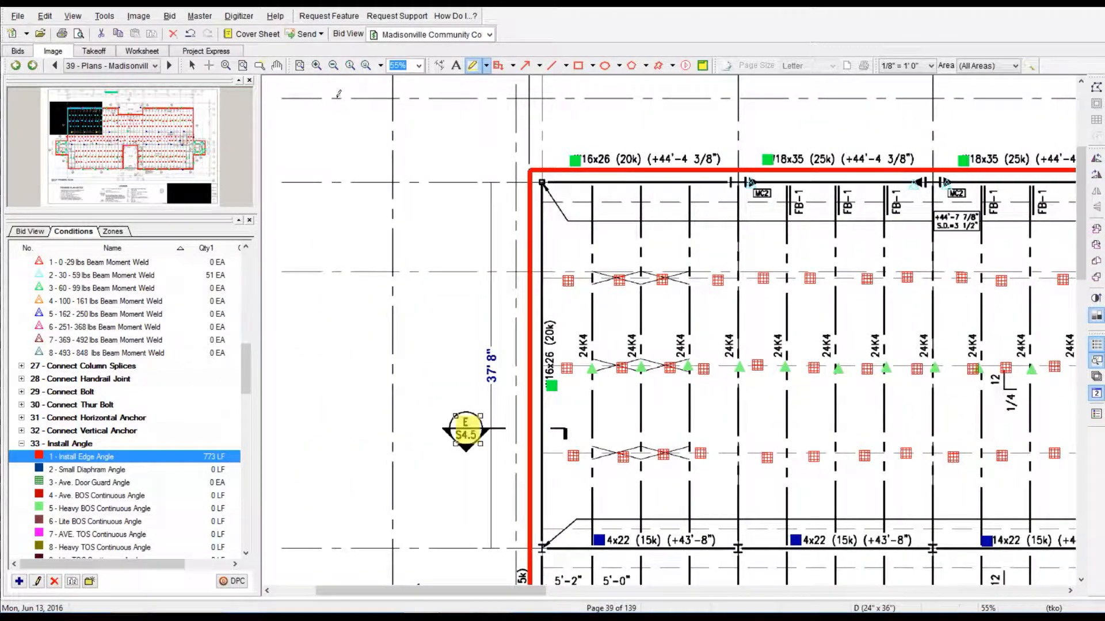
Count the upper-left wall's FB-1 flange braces under 34 - Install Knee Brace, 1 - Ave. Knee Brace.
left_click(333, 66)
left_click(333, 65)
middle_click_drag(708, 339, 531, 330)
key("alt+Tab")
mouse_move(535, 328)
left_mouse_down()
mouse_move(515, 294)
mouse_move(520, 325)
left_mouse_up()
left_click_drag(447, 159, 0, 195)
left_click_drag(246, 364, 246, 428)
left_click(86, 353)
left_click(566, 235)
left_click(595, 235)
left_click(636, 237)
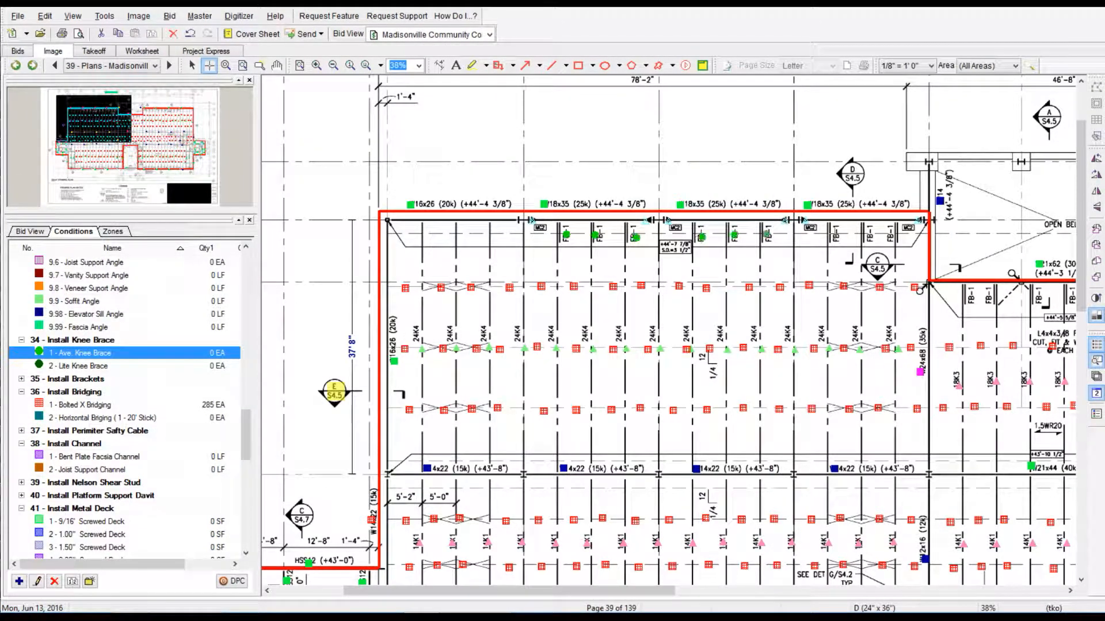
Count the FB-1 flange braces below the upper opening and along the upper-right wall under 1 - Ave. Knee Brace.
left_click(1071, 298)
left_click_drag(663, 592, 960, 592)
left_click(849, 232)
left_click(815, 235)
left_click(786, 236)
Count the FB-1 flange braces above the lower opening and along the lower walls under 1 - Ave. Knee Brace.
scroll(403, 301, "down", 5)
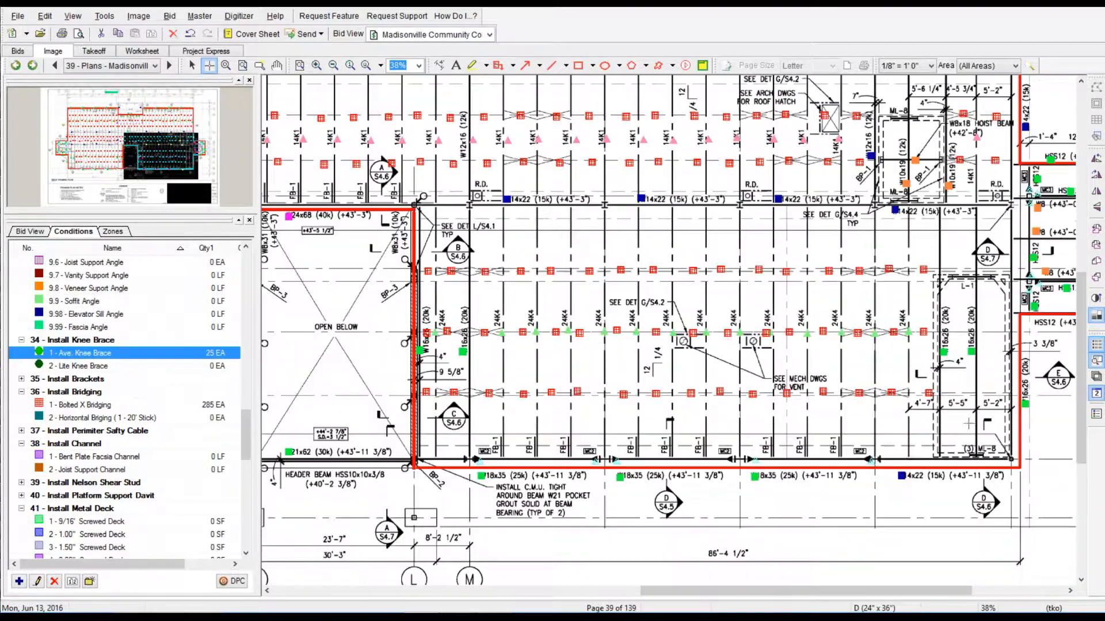
left_click(328, 196)
left_click(294, 193)
middle_click_drag(290, 198, 984, 188)
left_click(951, 184)
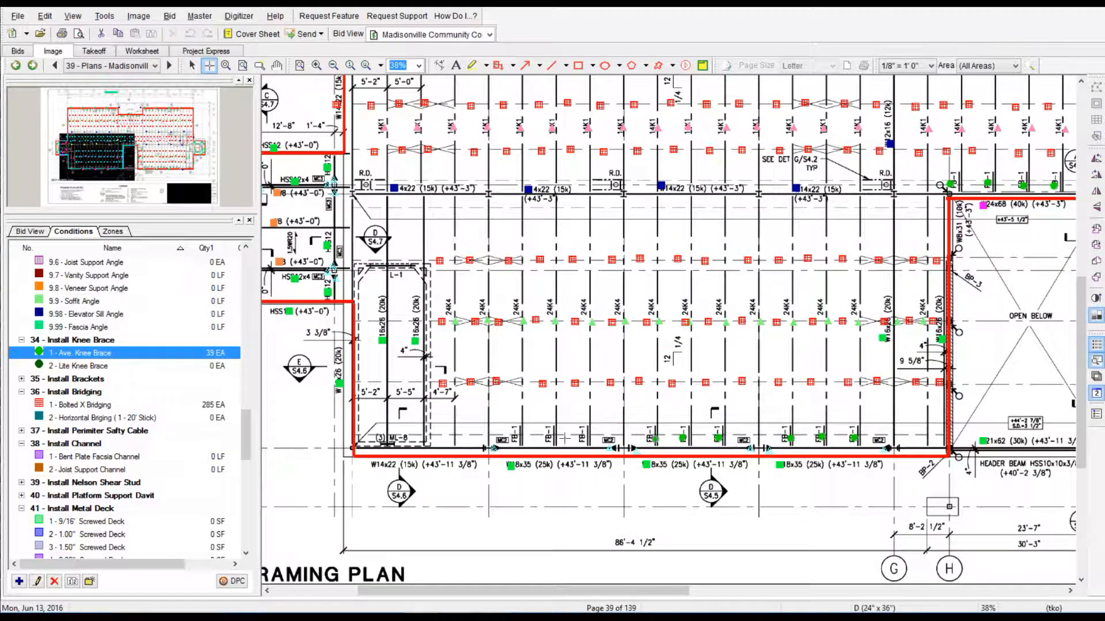
Highlight the D/S4.5 section marker above the upper-left wall.
left_click_drag(104, 157, 97, 116)
left_click(472, 65)
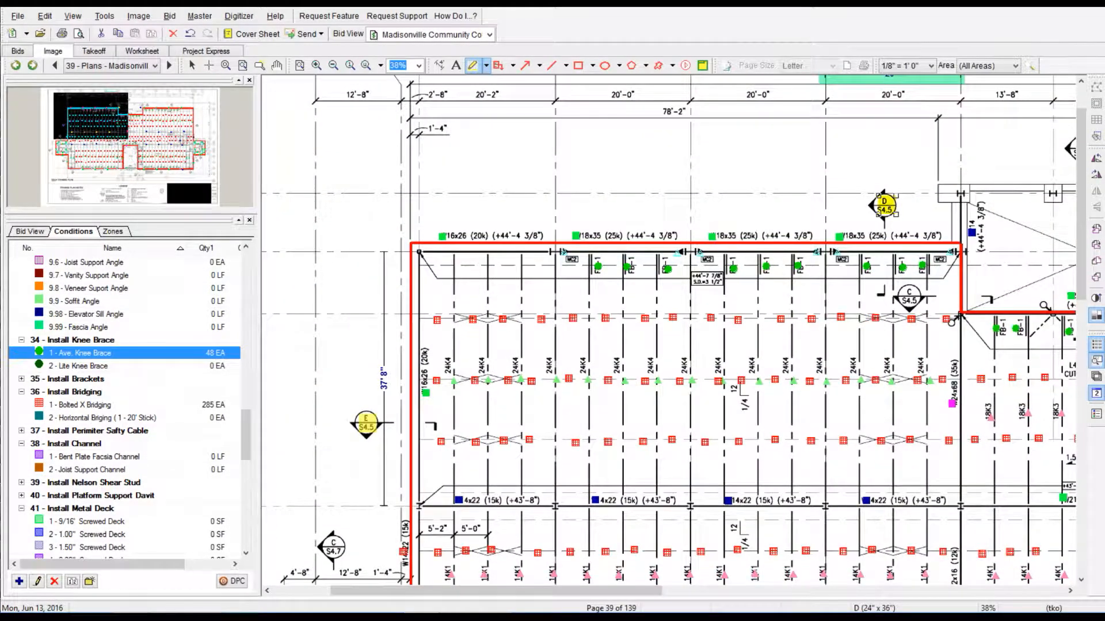
left_click(884, 206)
Review section C on sheet S4.5 and highlight its marker beside the upper opening.
left_click_drag(678, 270, 688, 219)
left_click_drag(863, 276, 542, 224)
left_click_drag(806, 120, 810, 374)
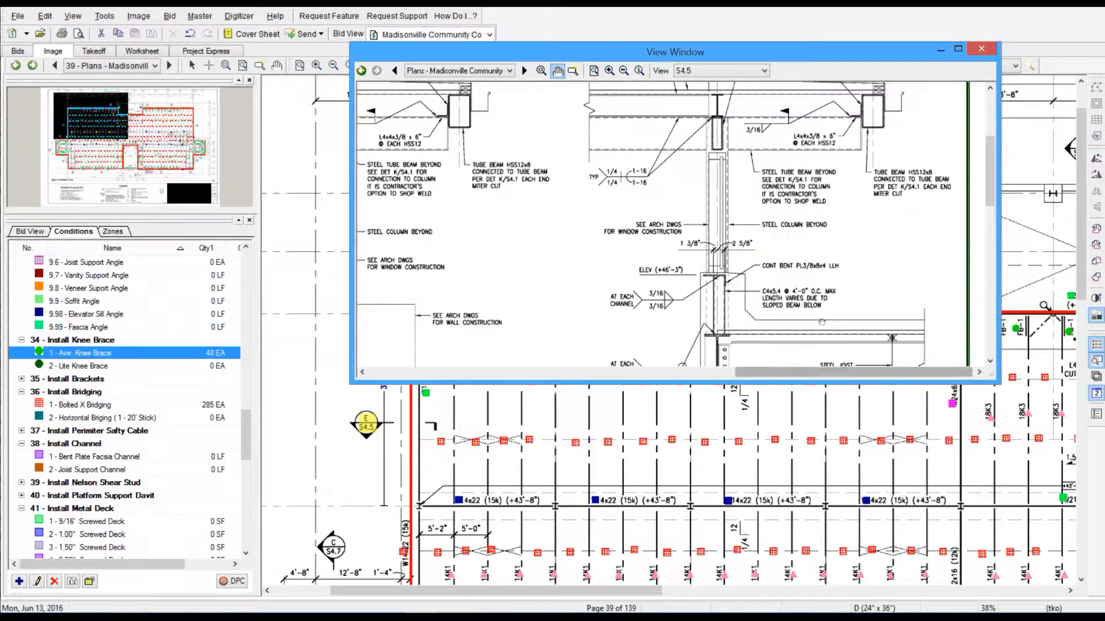
mouse_move(840, 198)
left_mouse_down()
mouse_move(830, 282)
mouse_move(832, 177)
left_mouse_up()
mouse_move(805, 52)
left_mouse_down()
mouse_move(248, 119)
mouse_move(0, 121)
left_mouse_up()
left_click_drag(896, 288, 924, 310)
Examine the sheet S4.5 section through the upper opening for its bent plate, continuous angle and channel spacing.
left_click_drag(651, 596, 871, 596)
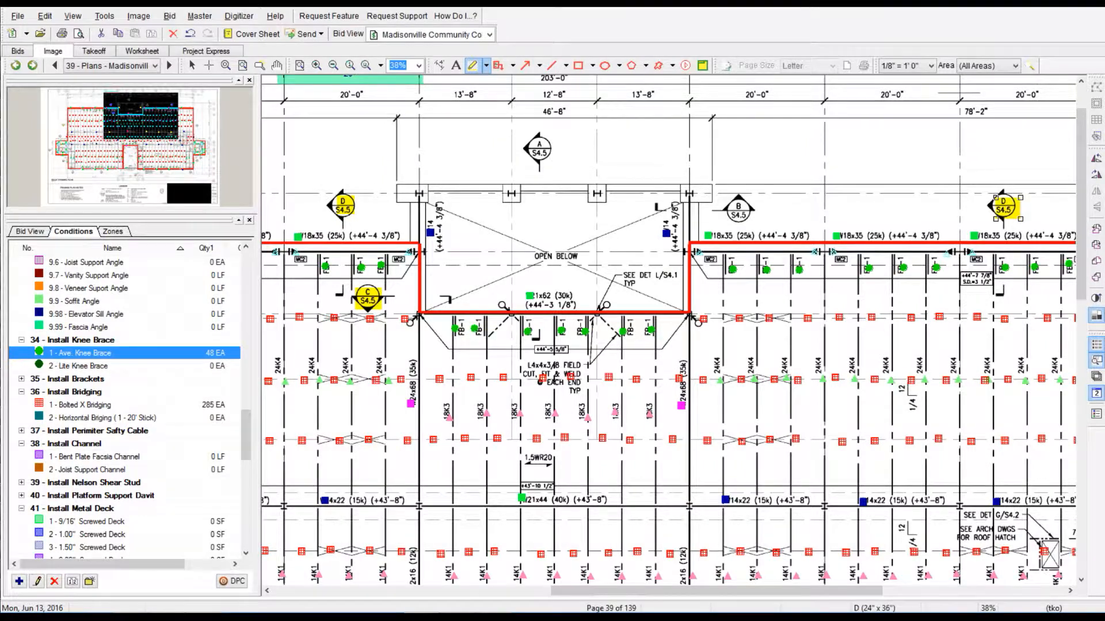
left_click_drag(0, 121, 561, 148)
left_click_drag(575, 231, 575, 370)
left_click_drag(561, 147, 572, 232)
left_click(488, 252)
left_click(503, 252)
left_click(503, 252)
left_click_drag(379, 328, 613, 399)
scroll(500, 364, "up", 2)
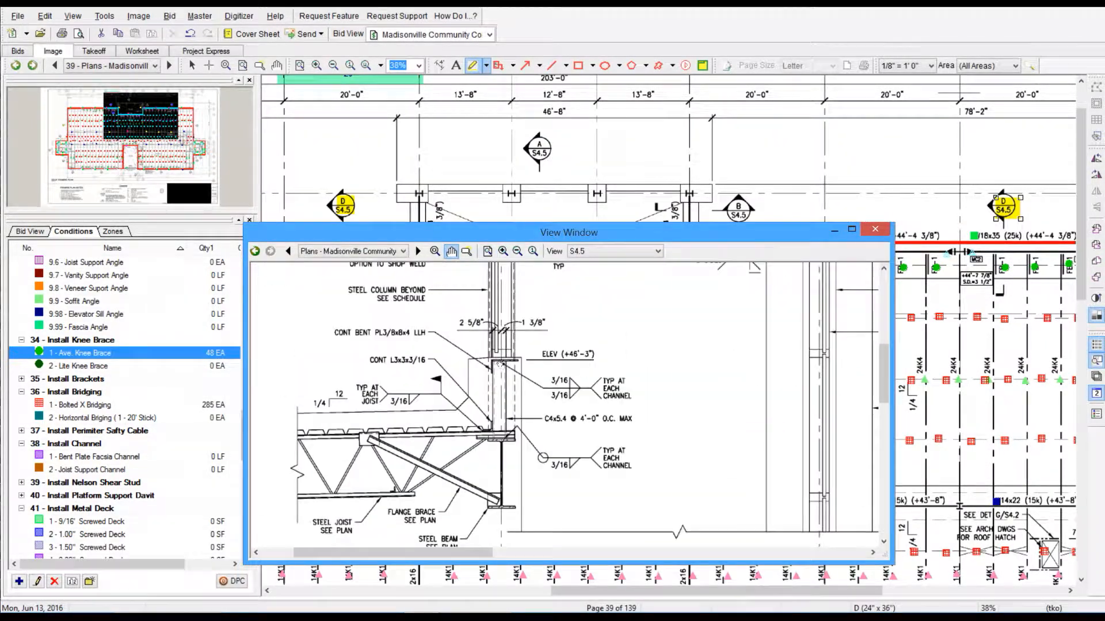
mouse_move(542, 236)
left_mouse_down()
mouse_move(591, 234)
mouse_move(631, 202)
left_mouse_up()
mouse_move(709, 490)
left_mouse_down()
mouse_move(407, 296)
mouse_move(744, 435)
mouse_move(764, 596)
left_mouse_up()
mouse_move(677, 204)
left_mouse_down()
mouse_move(657, 312)
mouse_move(649, 212)
mouse_move(617, 344)
mouse_move(626, 288)
left_mouse_up()
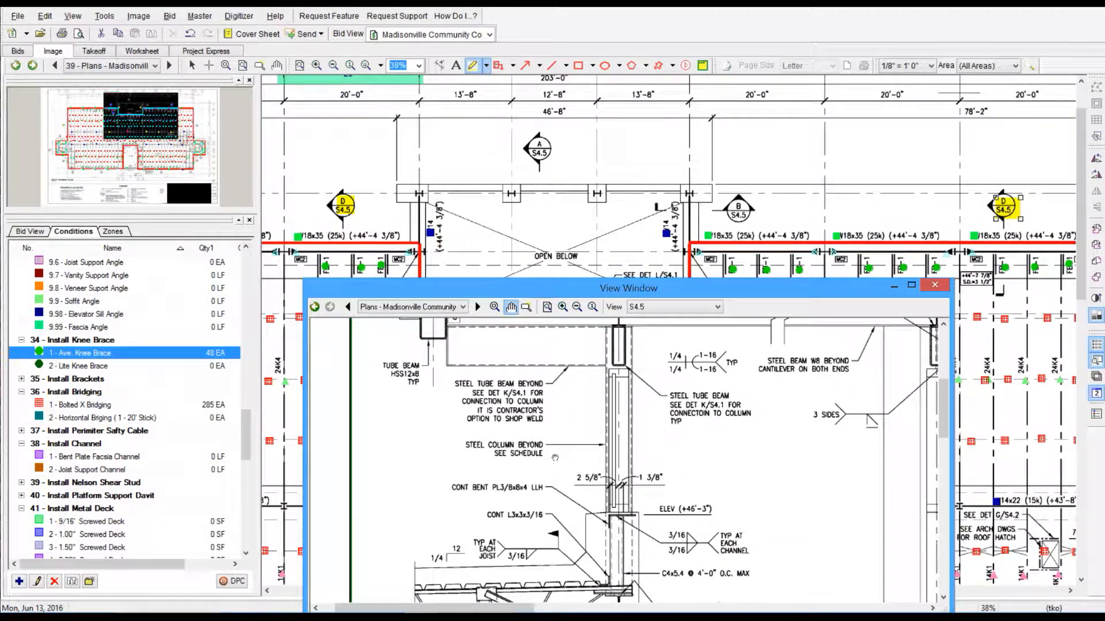
left_click_drag(637, 288, 0, 349)
Try counting posts along the upper opening's beam under 05 - Erect Average Columns, 1 - ERECT 10' Average Column.
left_click_drag(247, 446, 247, 305)
left_click(175, 328)
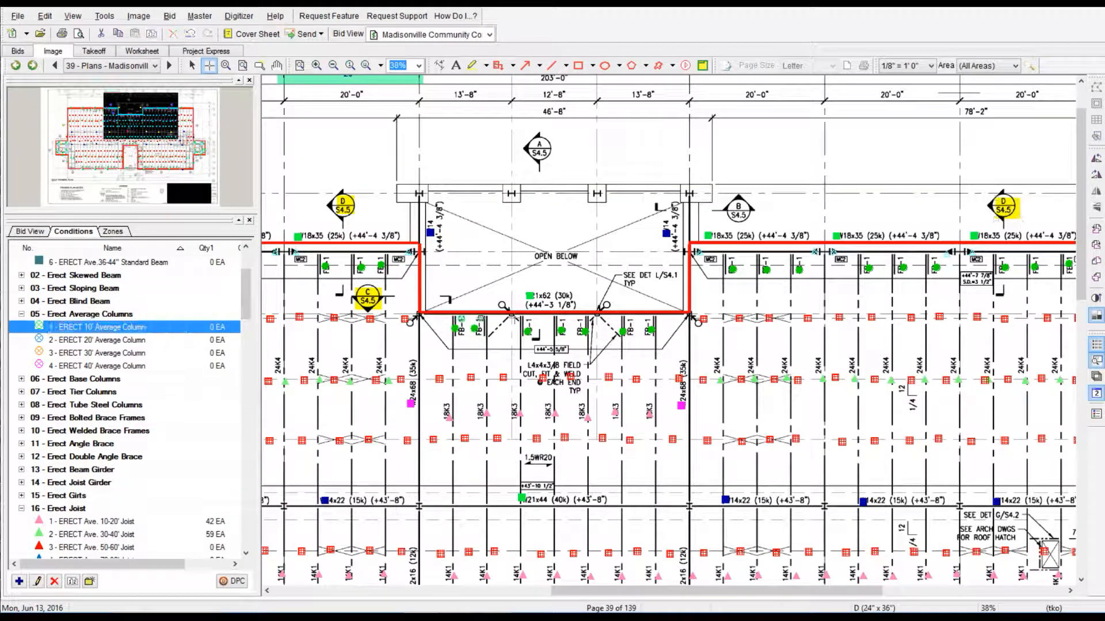
left_click_drag(0, 241, 621, 182)
left_click(712, 202)
left_click(670, 265)
scroll(707, 368, "up", 4)
left_click_drag(712, 361, 580, 323)
left_click_drag(821, 185, 764, 141)
left_click(185, 35)
Switch the detail view to another section sheet and highlight the section marker beside the right wing.
left_click(613, 158)
left_click(622, 219)
mouse_move(655, 138)
left_mouse_down()
mouse_move(623, 156)
mouse_move(559, 284)
mouse_move(550, 359)
left_mouse_up()
left_click(471, 65)
mouse_move(147, 117)
left_mouse_down()
mouse_move(127, 113)
mouse_move(181, 124)
left_mouse_up()
left_click_drag(895, 343, 911, 373)
left_click_drag(202, 121, 202, 151)
Review the canopy section on sheet S4.7 and highlight the C/S4.7 marker below the right canopy.
left_click(505, 380)
left_click(507, 469)
left_click_drag(537, 366, 549, 99)
left_click(414, 114)
left_click(415, 114)
mouse_move(684, 185)
left_mouse_down()
mouse_move(565, 266)
mouse_move(332, 379)
left_mouse_up()
left_click_drag(749, 173, 749, 241)
left_click_drag(929, 370, 949, 395)
Review the remaining sections on sheet S4.7 and highlight the B/S4.7 and D/S4.7 markers at the right canopy.
left_click_drag(441, 294, 559, 278)
left_click_drag(929, 243, 944, 257)
left_click_drag(345, 368, 755, 139)
left_click_drag(604, 368, 707, 184)
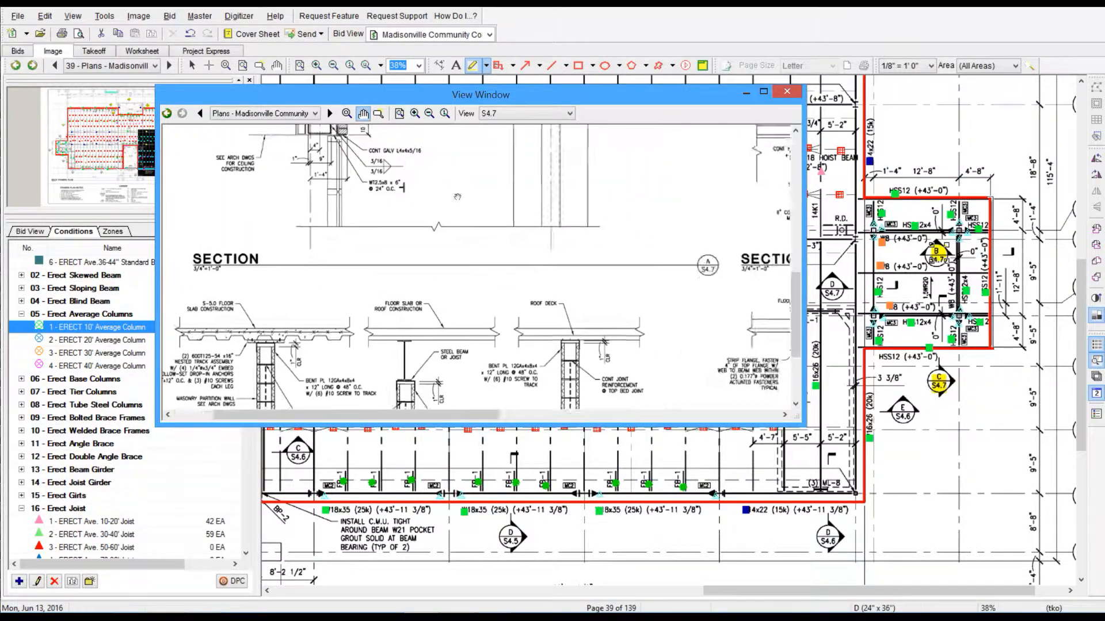
left_click_drag(783, 177, 555, 332)
left_click(832, 288)
Review detail G on sheet S4.4 and highlight the SEE DET G/S4.4 note beside the hoist beam opening.
mouse_move(570, 98)
left_mouse_down()
mouse_move(79, 122)
mouse_move(355, 120)
left_mouse_up()
left_click(430, 133)
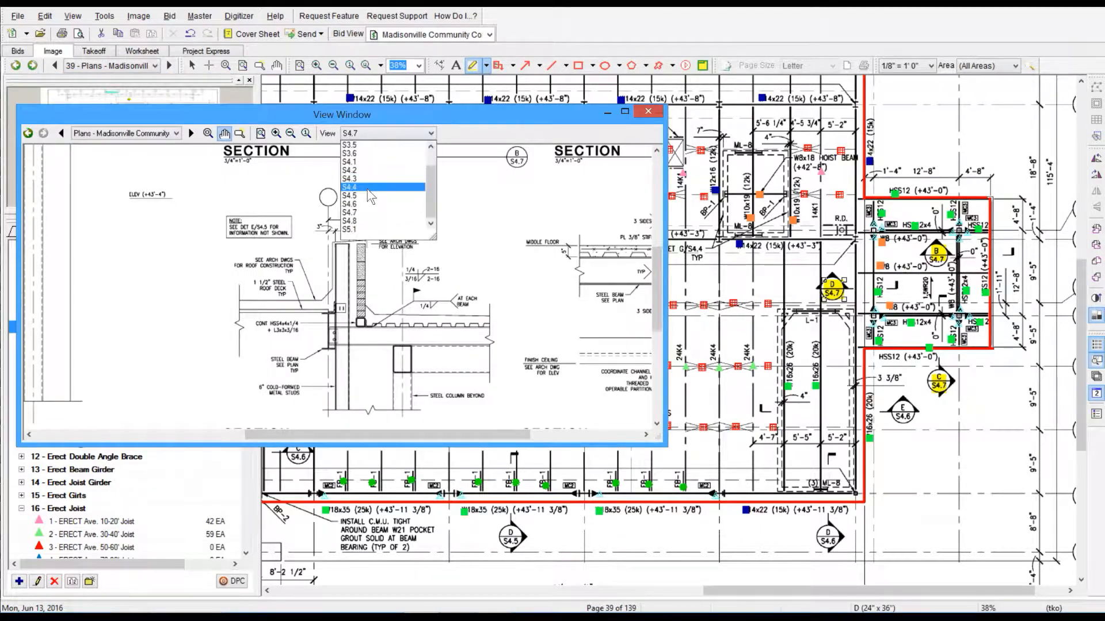
left_click(373, 188)
double_click(275, 134)
left_click_drag(369, 291, 347, 212)
left_click_drag(496, 115, 0, 161)
left_click_drag(645, 245, 701, 255)
Trace 33 - Install Angle, 4 - Ave. BOS Continuous Angle along the sides of the hoist beam opening.
left_click_drag(245, 305, 246, 398)
left_click(109, 392)
left_click_drag(723, 153, 723, 218)
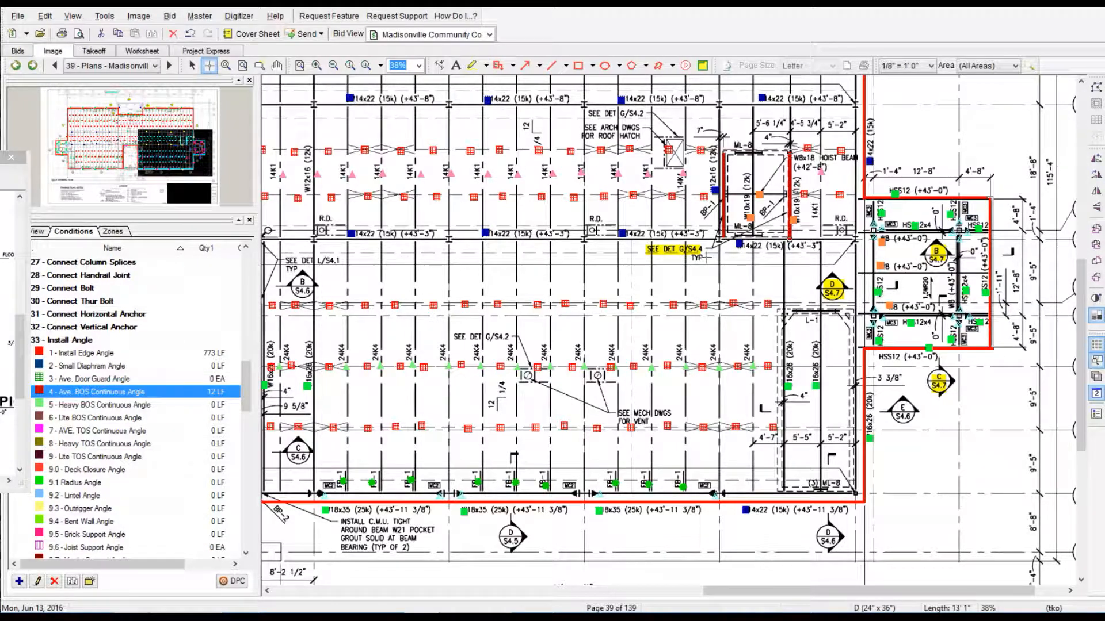
Examine section E on sheet S4.6 for the beam-to-masonry wall connections.
left_click(295, 252)
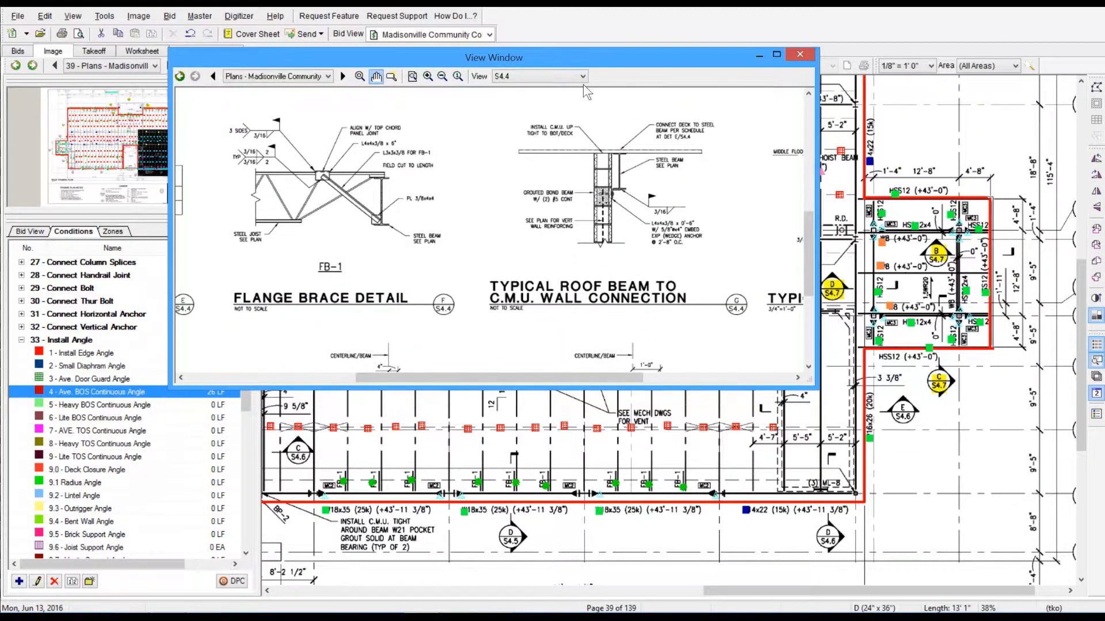
scroll(530, 259, "down", 5)
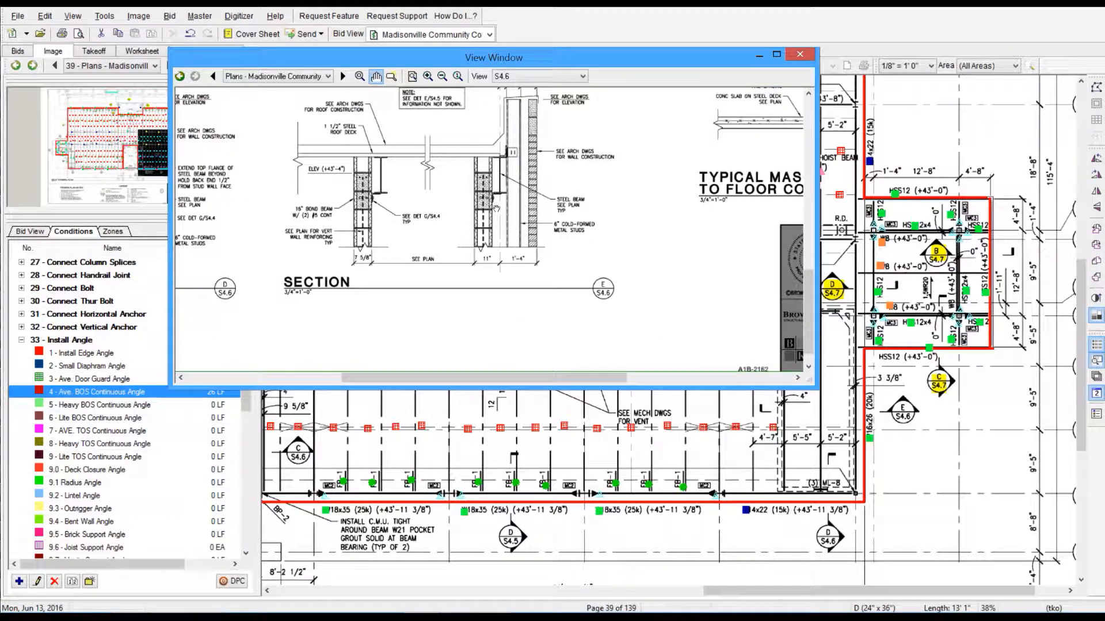
left_click(799, 54)
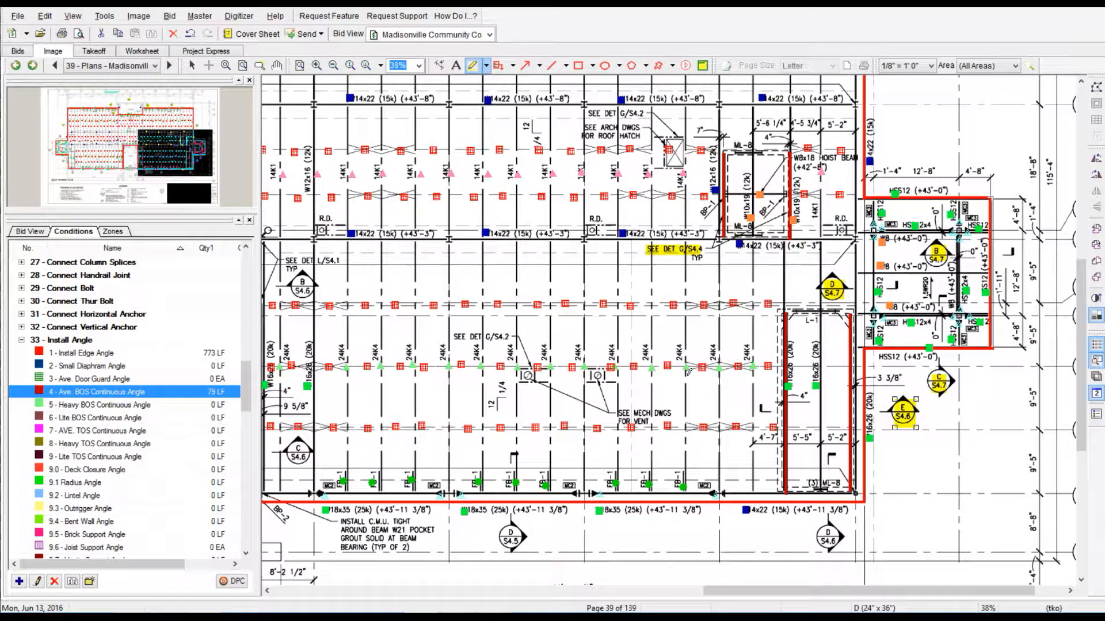
Review section D on sheet S4.6 and highlight its marker below the lower-right wall.
left_click_drag(569, 65, 643, 60)
left_click_drag(518, 322, 542, 159)
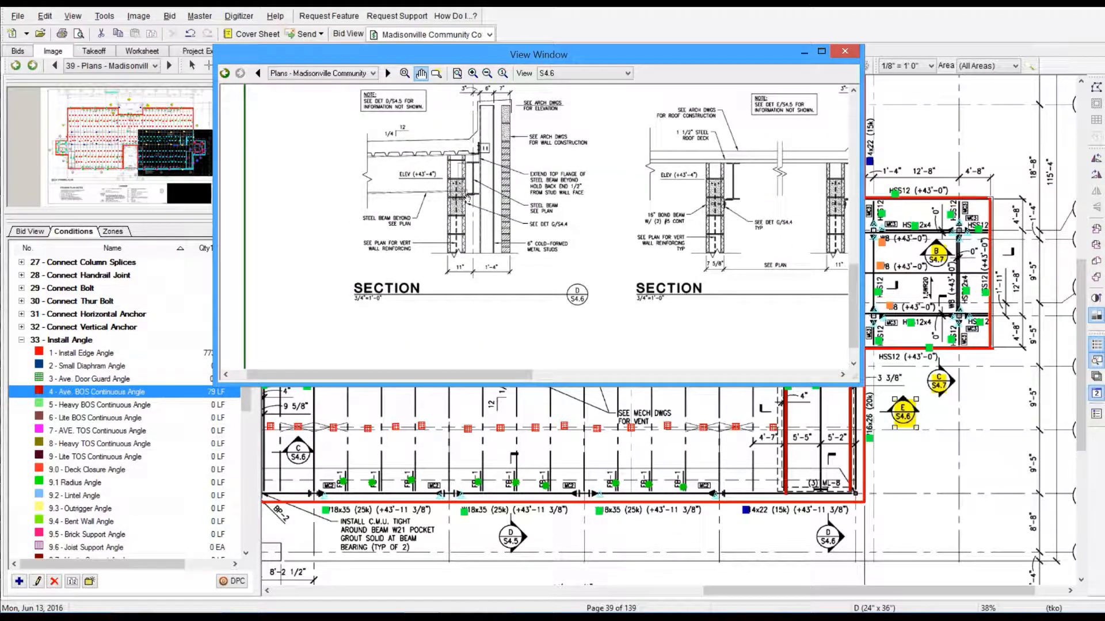
mouse_move(645, 62)
left_mouse_down()
mouse_move(445, 53)
mouse_move(415, 122)
left_mouse_up()
left_click(472, 66)
left_click_drag(817, 525, 838, 550)
Review section D on sheet S4.5 and highlight its marker below the lower wall's W18x35 beams.
left_click(398, 137)
left_click(342, 177)
left_click(244, 137)
mouse_move(248, 420)
left_mouse_down()
mouse_move(301, 299)
mouse_move(443, 284)
left_mouse_up()
left_click_drag(501, 528, 520, 548)
Examine the wall sections on sheet S4.6 for the framing around the central Open Below area, including the steel beam and masonry wall section.
left_click_drag(402, 122, 432, 37)
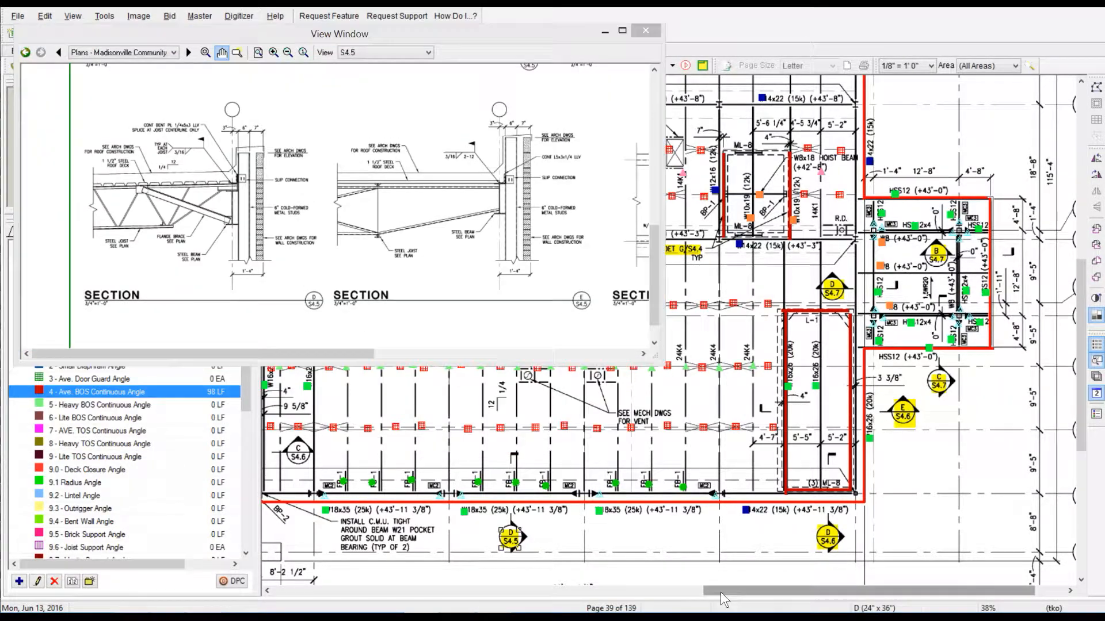
left_click_drag(748, 592, 584, 592)
left_click_drag(492, 37, 573, 41)
left_click(490, 55)
left_click(458, 129)
left_click(354, 55)
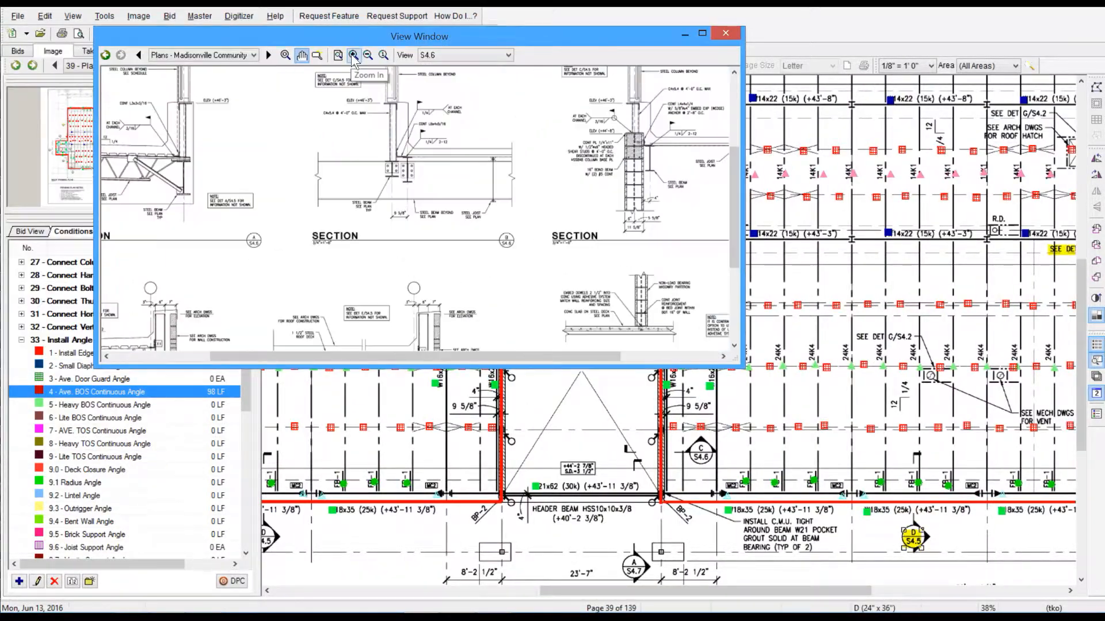
left_click(353, 55)
left_click_drag(710, 125, 521, 186)
scroll(526, 140, "up", 2)
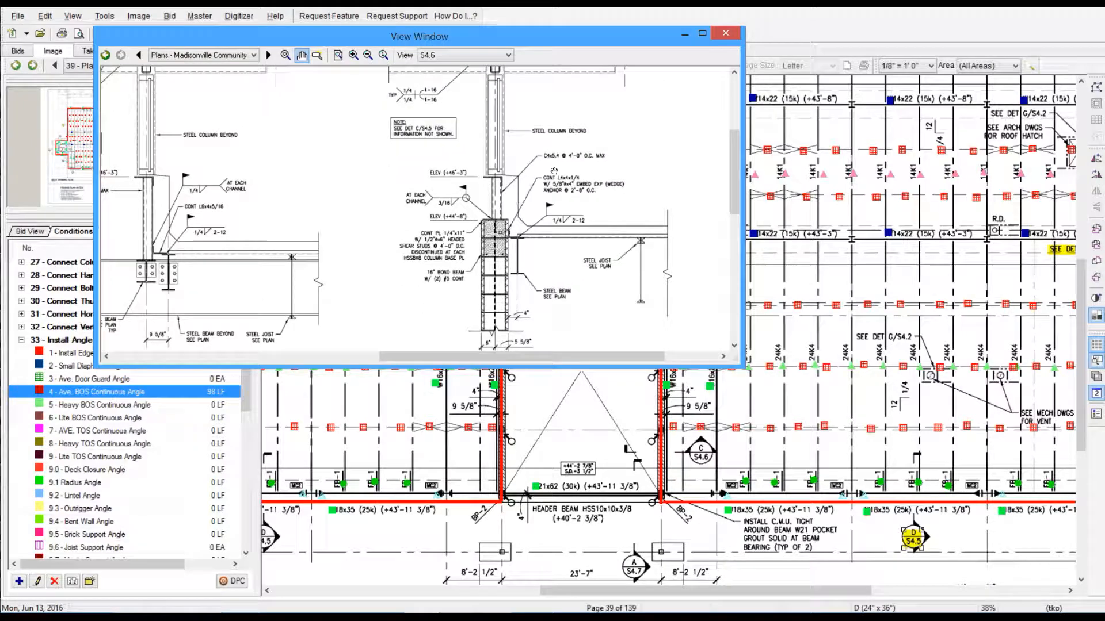
mouse_move(557, 40)
left_mouse_down()
mouse_move(506, 83)
mouse_move(568, 95)
mouse_move(418, 78)
mouse_move(405, 94)
mouse_move(458, 93)
left_mouse_up()
left_click_drag(540, 307, 411, 222)
mouse_move(535, 96)
left_mouse_down()
mouse_move(237, 229)
mouse_move(0, 228)
left_mouse_up()
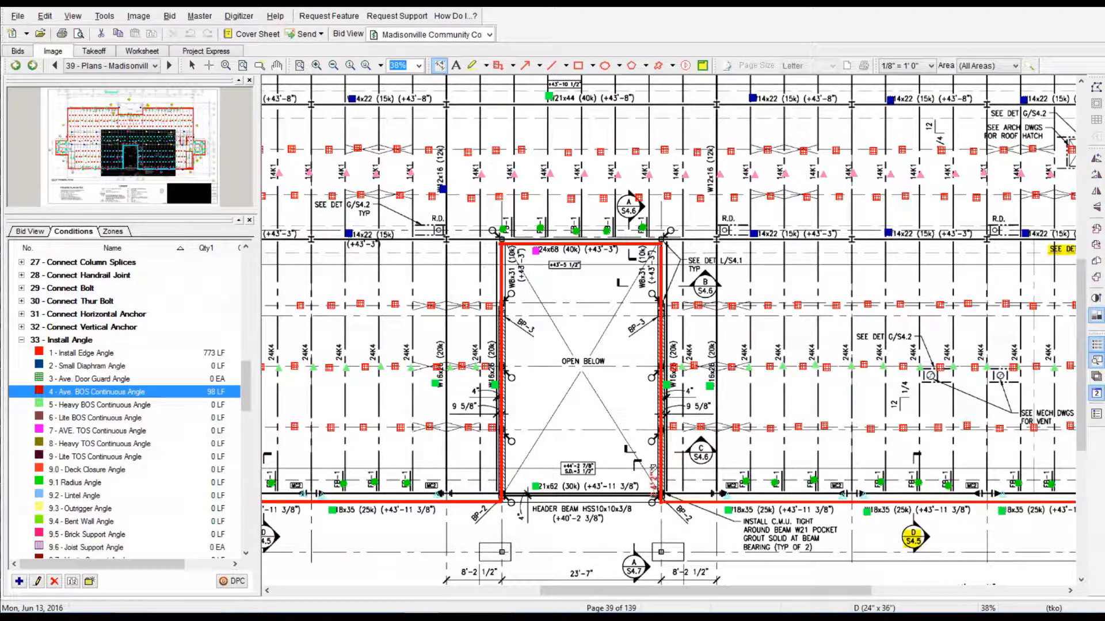
Count 05 - Erect Average Columns, 1 - ERECT 10' Average Column along the sides and upper edge of the central Open Below area, copying the markers across.
scroll(151, 386, "up", 15)
left_click(138, 431)
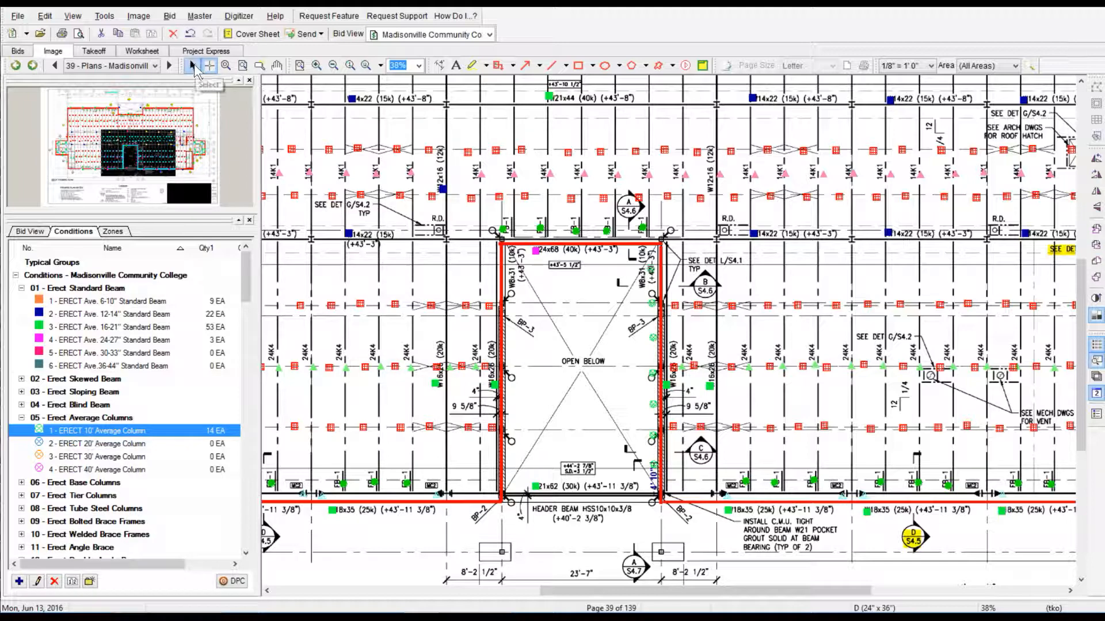
left_click_drag(654, 442, 657, 474)
right_click(618, 455)
left_click(640, 300)
right_click(601, 327)
left_click(636, 441)
left_click_drag(599, 363, 546, 400)
left_click_drag(510, 464, 511, 464)
left_click(153, 434)
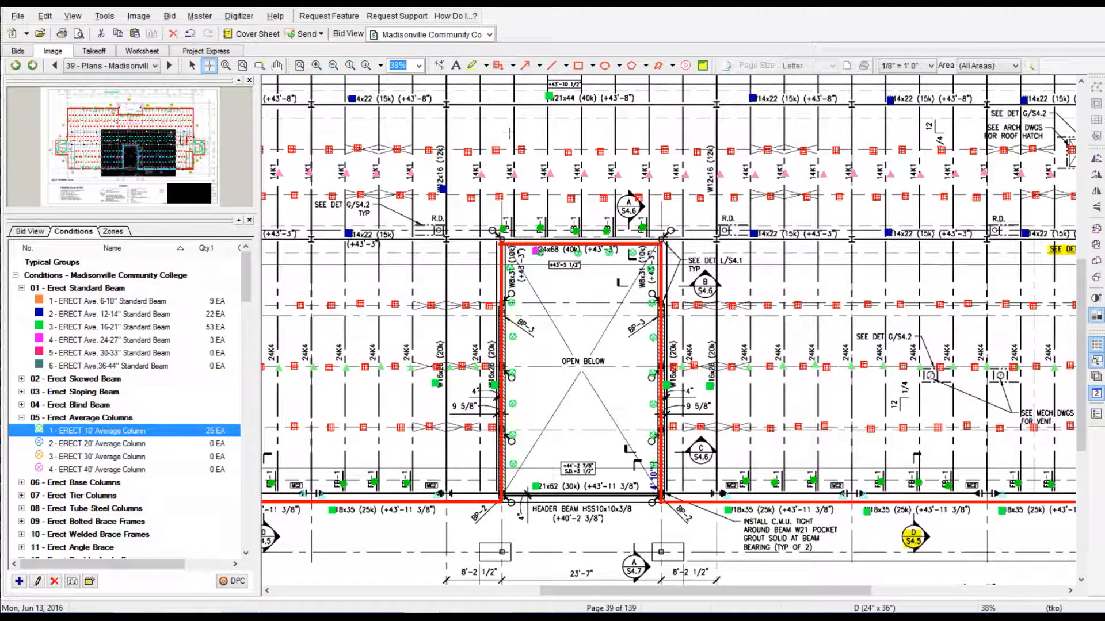
Highlight the E/S4.6 marker beside the lower-left opening and trace 33 - Install Angle, 4 - Ave. BOS Continuous Angle around that opening.
left_click_drag(603, 591, 390, 589)
left_click_drag(379, 404, 408, 424)
scroll(163, 415, "down", 18)
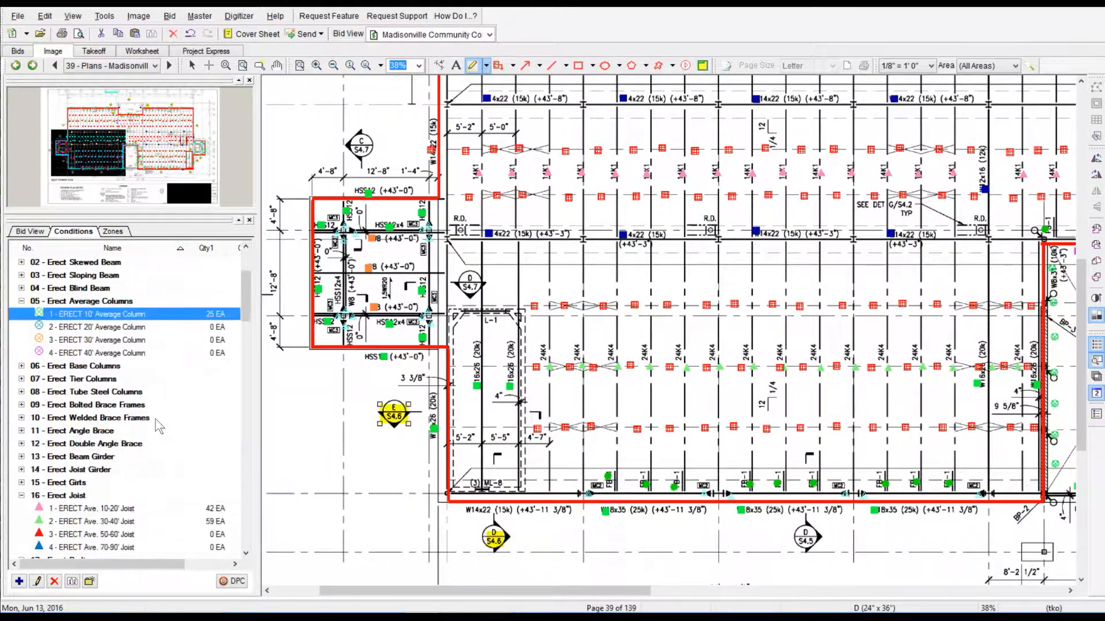
left_click(92, 407)
left_click(92, 418)
left_click_drag(521, 311, 522, 493)
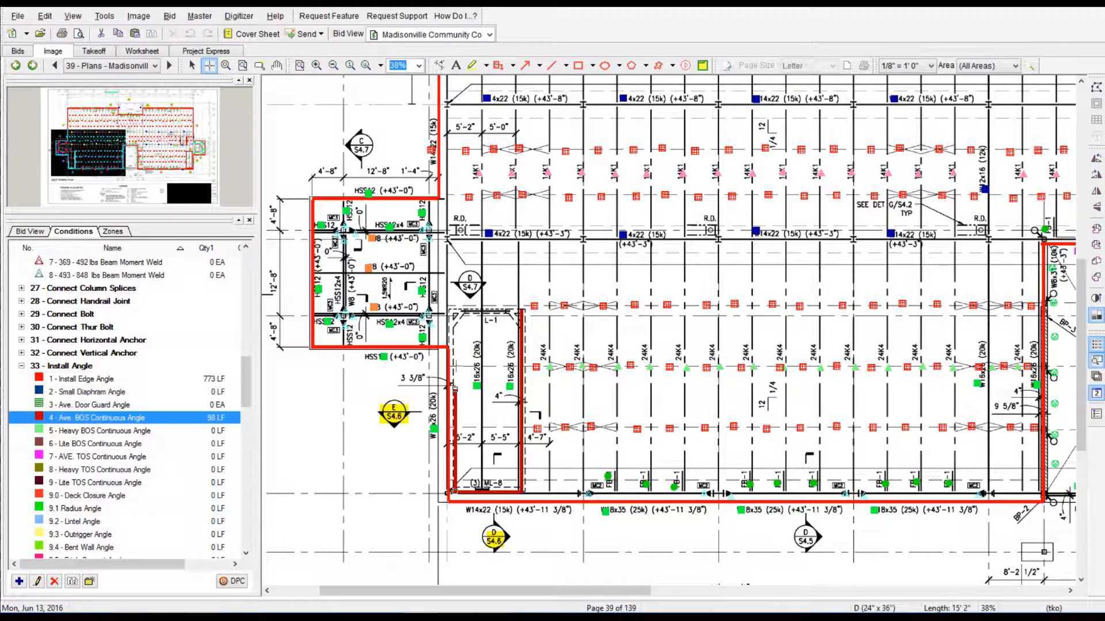
left_click(393, 415)
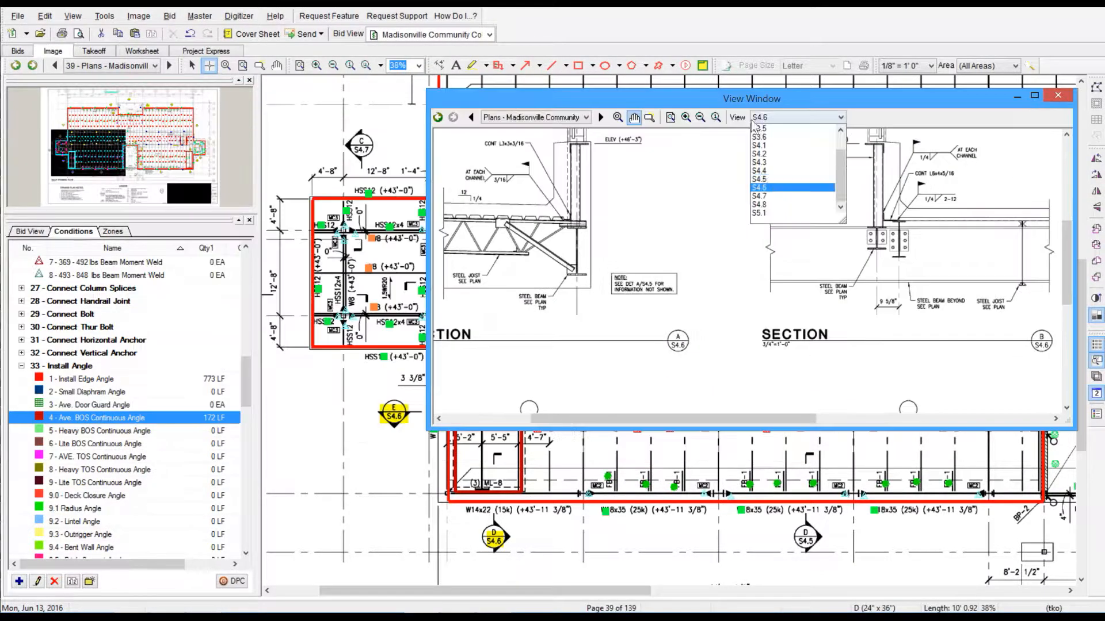
Highlight the lower-left D/S4.5 marker and examine the sheet S4.7 section where the wing roof meets the main building wall.
left_click(805, 537)
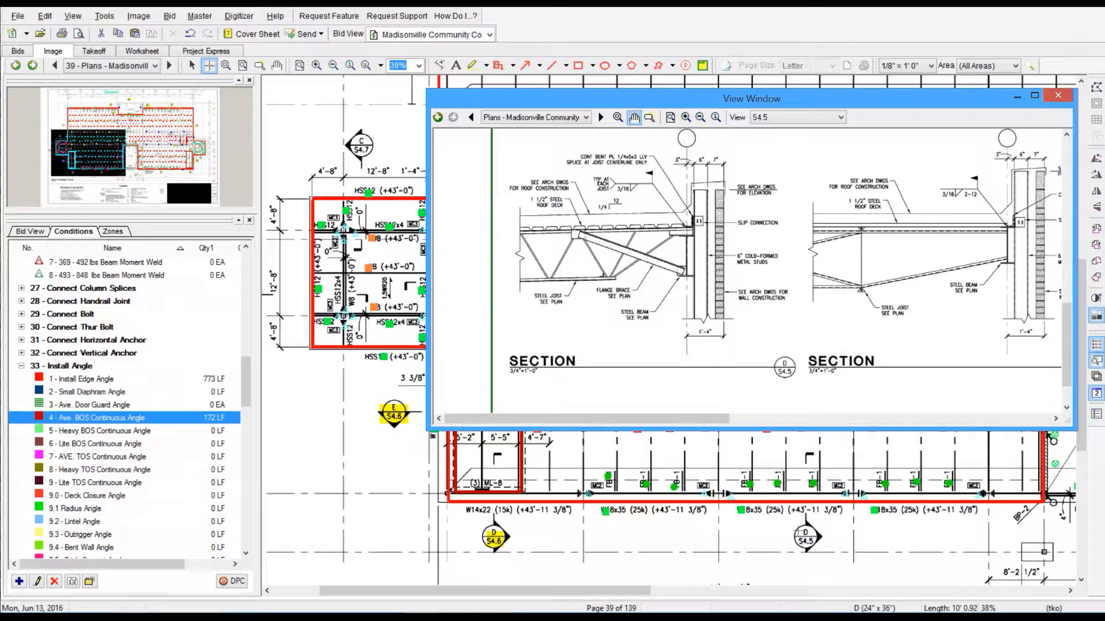
left_click_drag(594, 100, 710, 92)
left_click(955, 108)
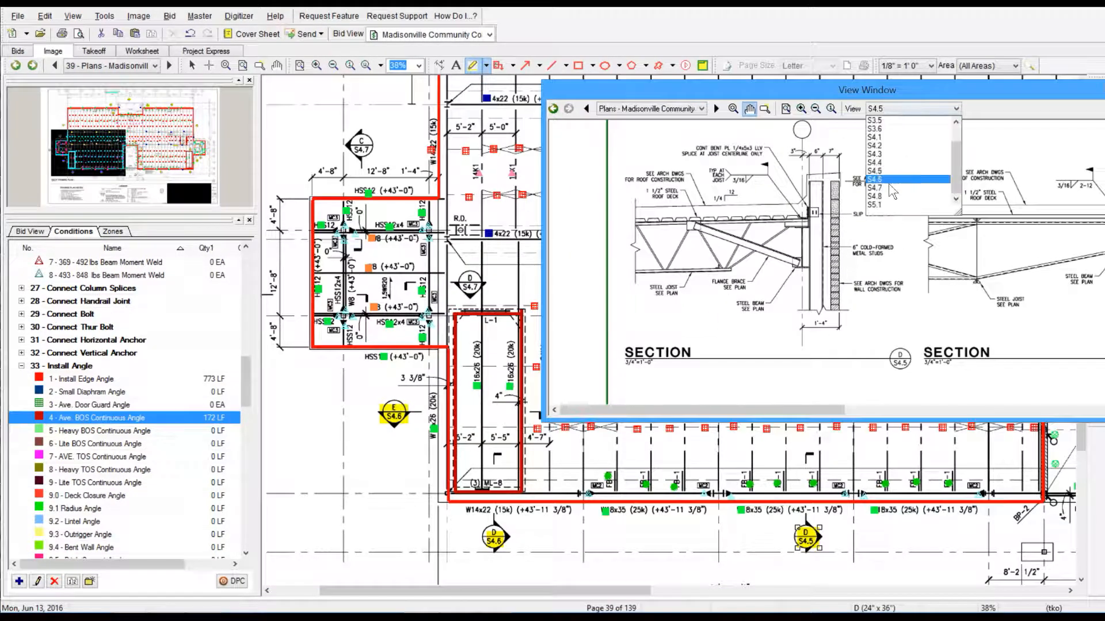
left_click(887, 173)
left_click(801, 108)
left_click(801, 108)
left_click(801, 109)
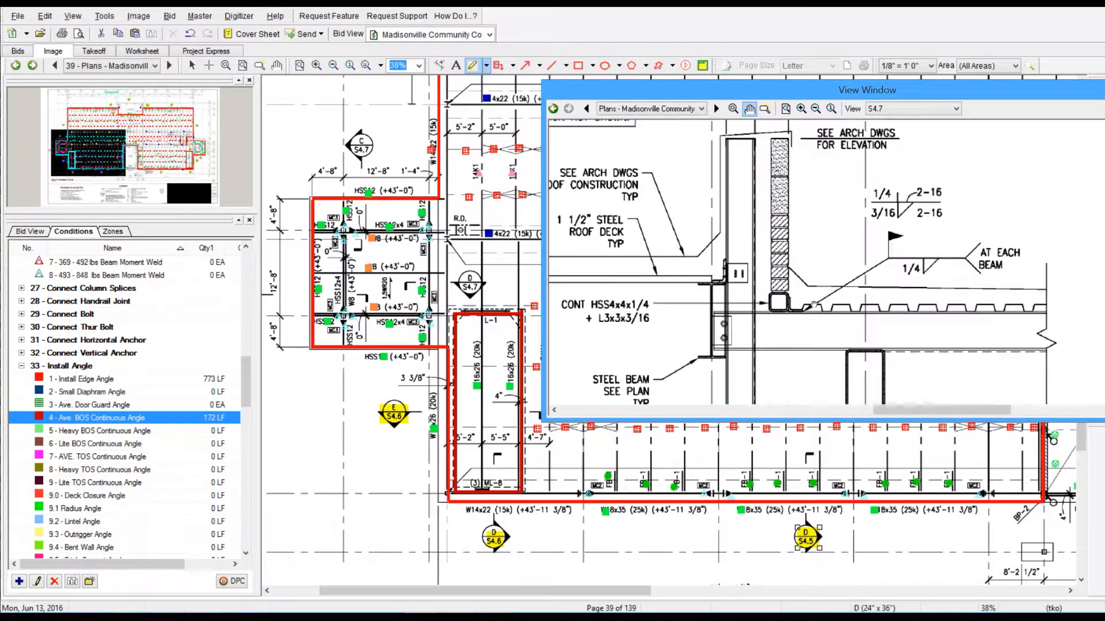
Trace 8 - Heavy TOS Continuous Angle and 1 - Install Edge Angle along the left wing's inner side, where it meets the main roof.
left_click_drag(246, 381, 246, 392)
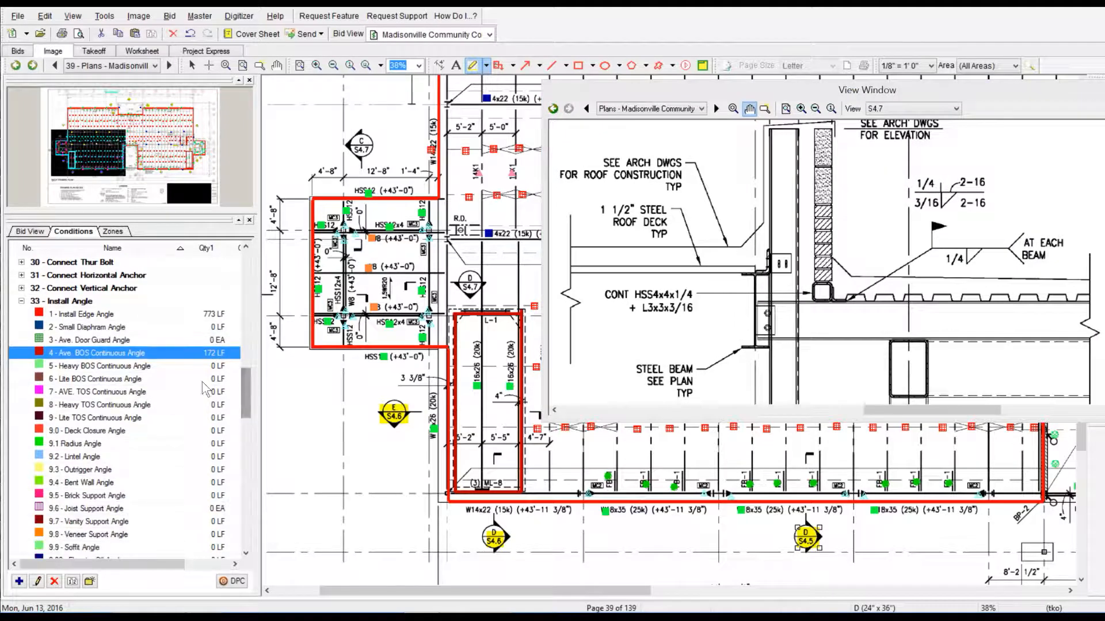
left_click(101, 405)
left_click(447, 199)
left_click(447, 347)
left_click(86, 314)
left_click(443, 198)
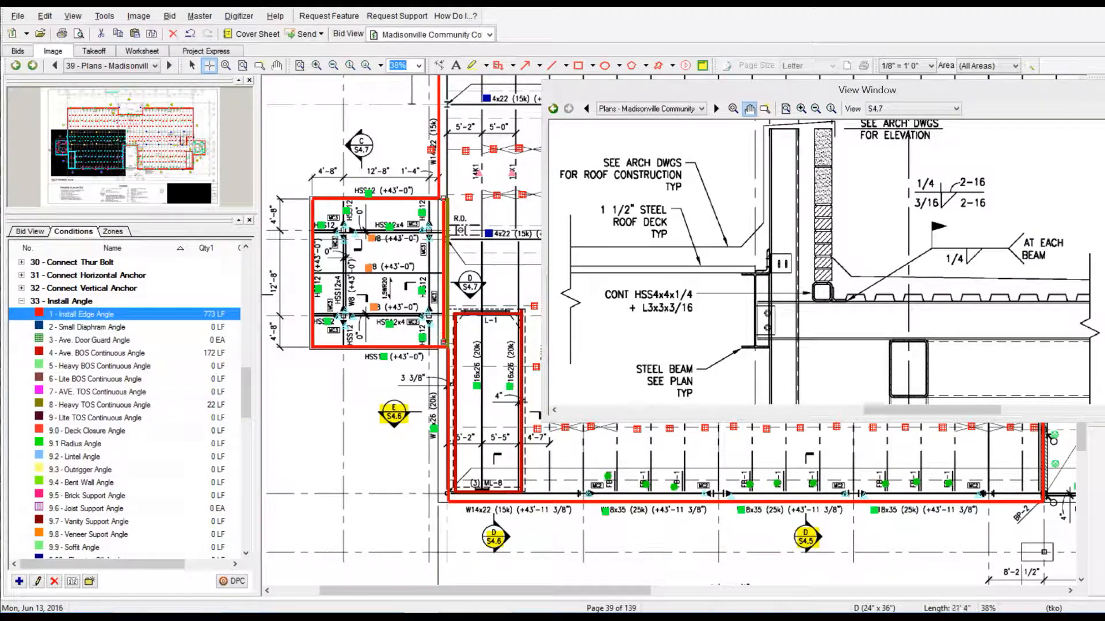
Review the remaining sections on sheet S4.7 and highlight the C/S4.7 marker above the left wing.
left_click_drag(832, 94, 538, 138)
mouse_move(418, 201)
left_mouse_down()
mouse_move(355, 264)
mouse_move(544, 158)
mouse_move(627, 423)
left_mouse_up()
left_click(522, 153)
left_click_drag(606, 140, 151, 275)
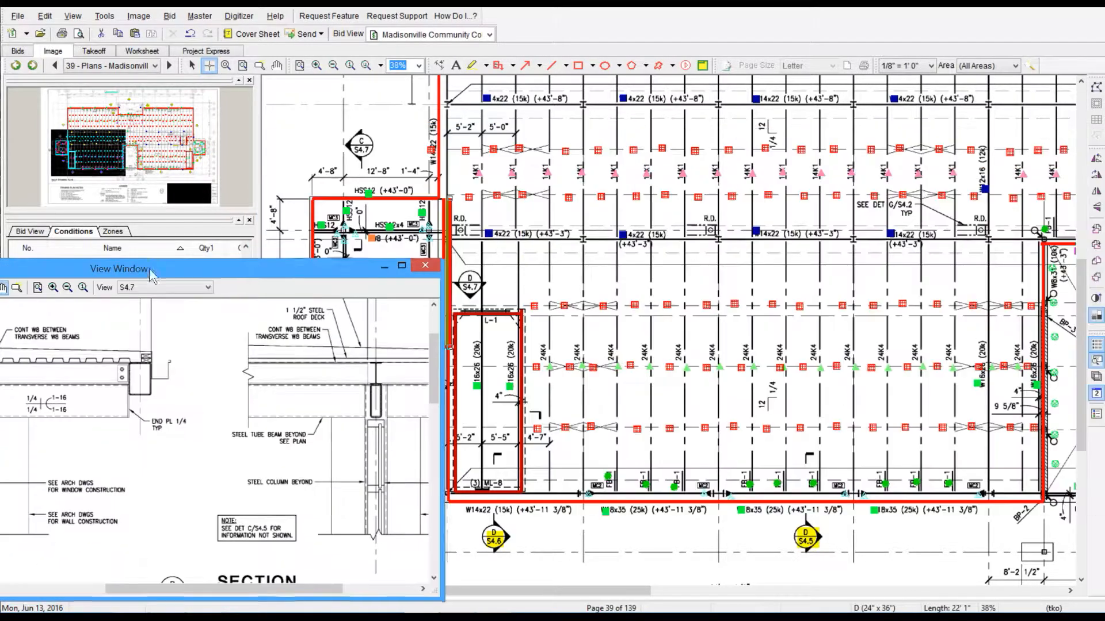
left_click(472, 66)
left_click_drag(350, 131, 375, 164)
left_click(177, 151)
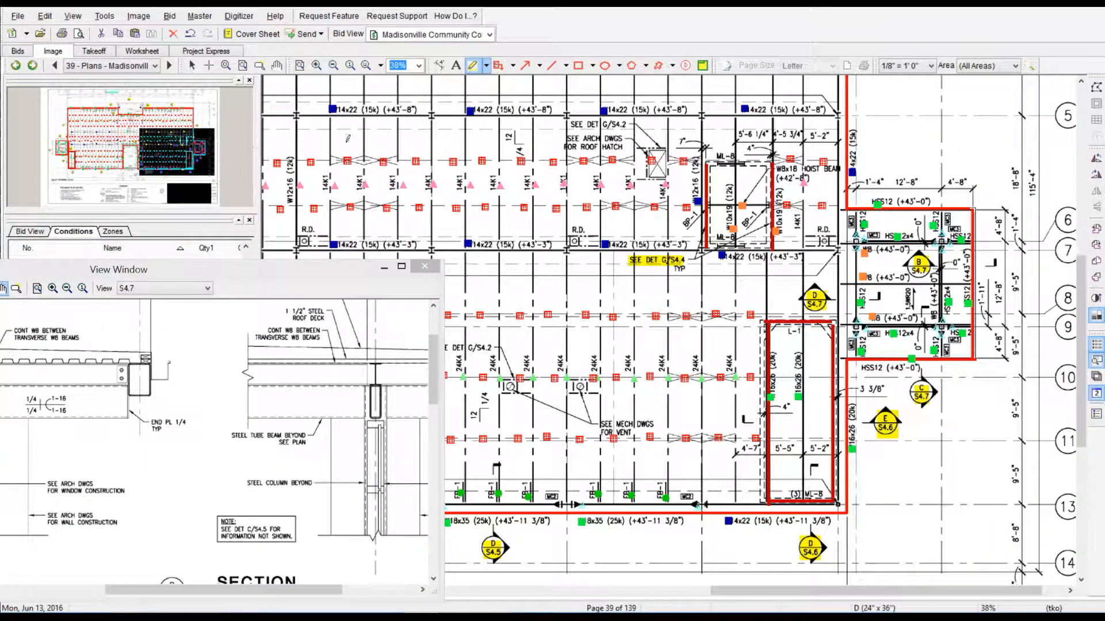
left_click_drag(256, 272, 1104, 58)
Trace 8 - Heavy TOS Continuous Angle and 1 - Install Edge Angle along the right wing's inner side.
left_click(103, 405)
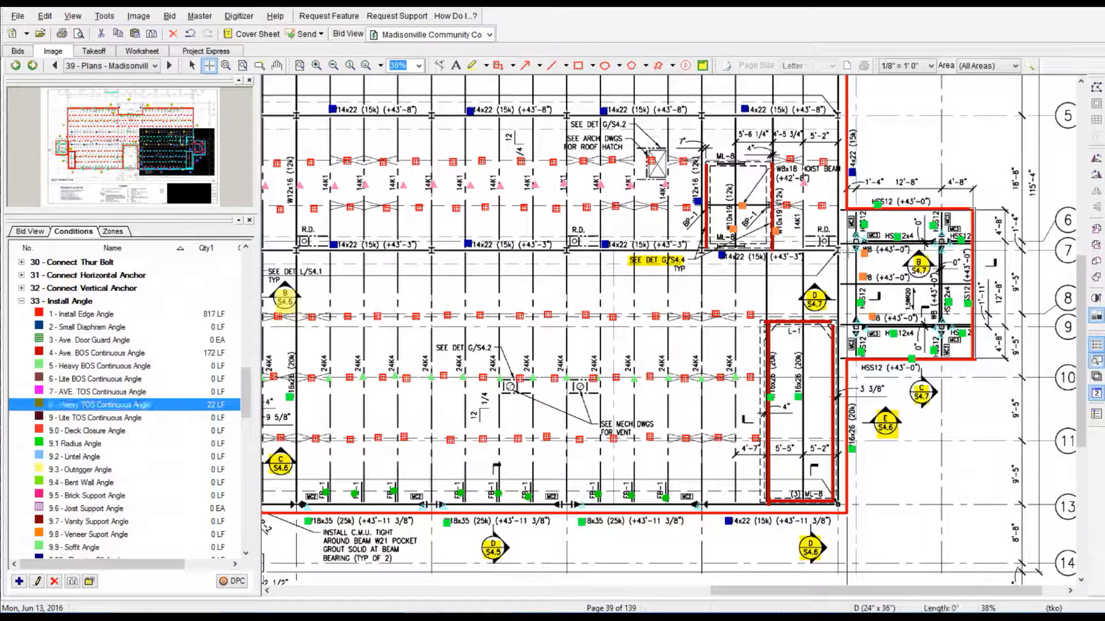
left_click(844, 210)
left_click(143, 314)
left_click(840, 210)
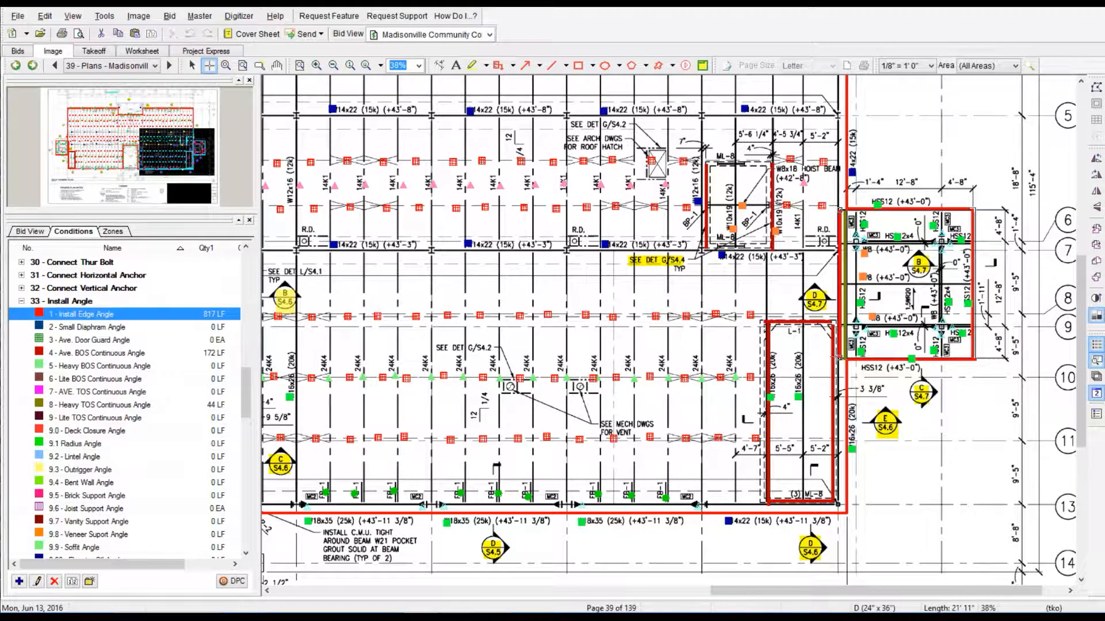
Count 45 - Install Frames, 8 - Roof Opening Frame at the two mechanical vents and the roof hatch on the right half of the plan.
scroll(26, 503, "down", 20)
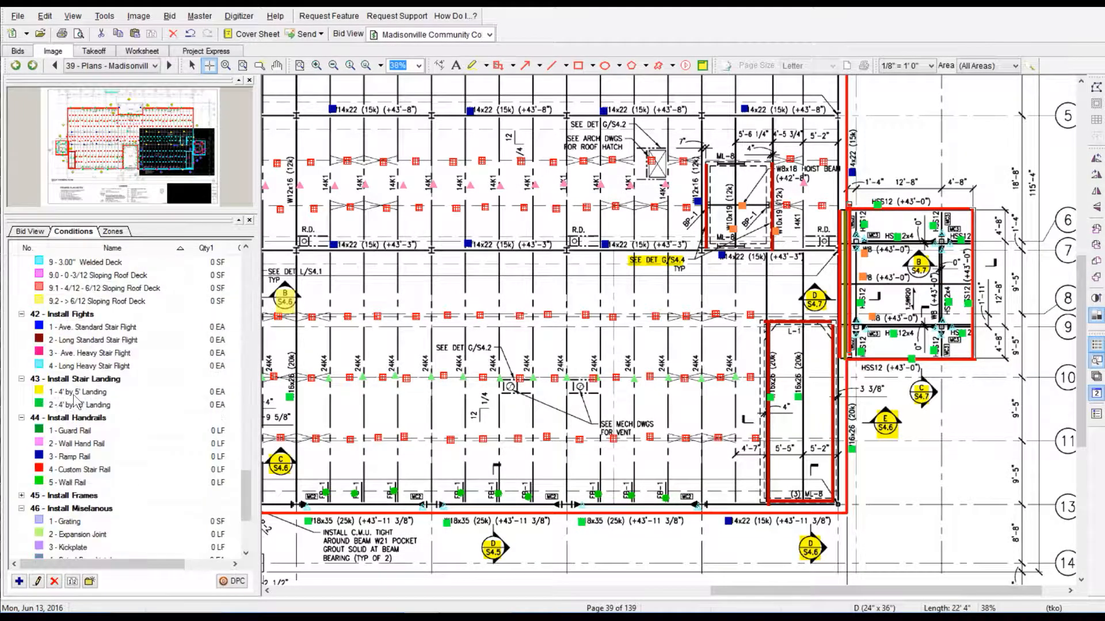
scroll(25, 502, "down", 2)
left_click(87, 431)
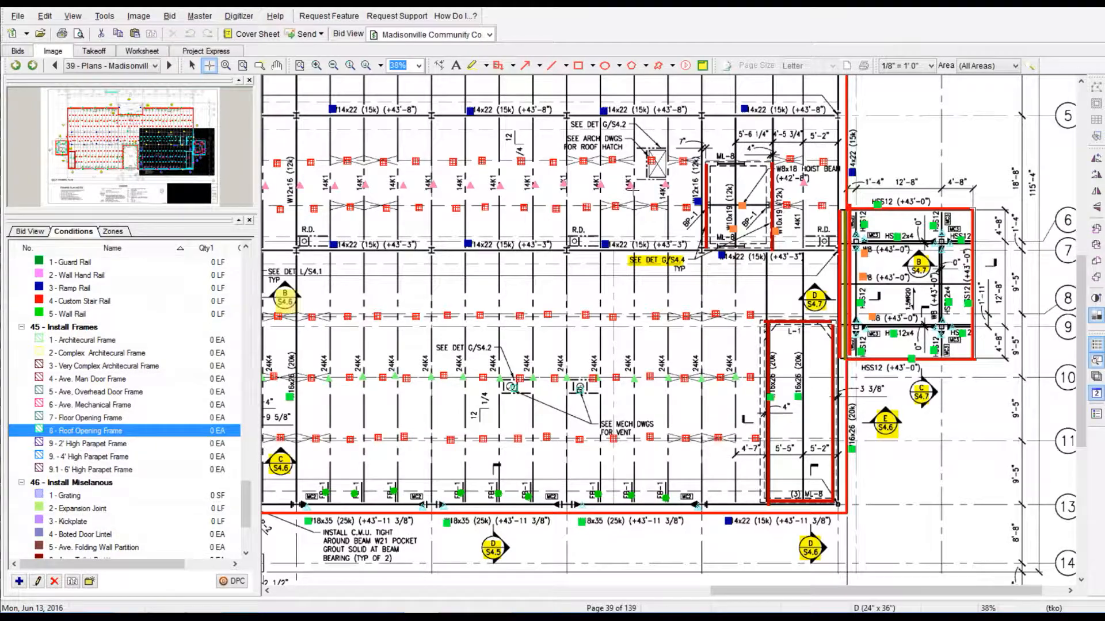
left_click(578, 390)
left_click(657, 167)
scroll(597, 200, "up", 6)
Count 8 - Roof Opening Frame at the roof drains beside the central opening and across the left half of the plan.
left_click_drag(763, 591, 559, 591)
scroll(559, 208, "down", 7)
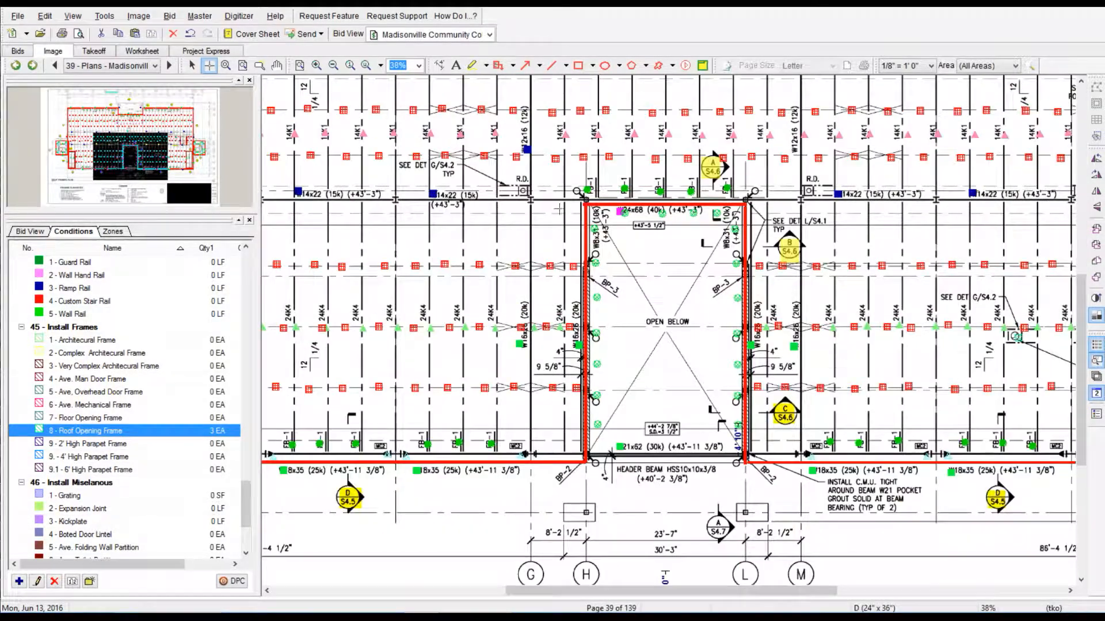
left_click(808, 191)
left_click_drag(726, 592, 560, 591)
scroll(647, 448, "up", 7)
scroll(429, 394, "down", 4)
left_click(357, 345)
left_click(606, 344)
scroll(662, 432, "down", 2)
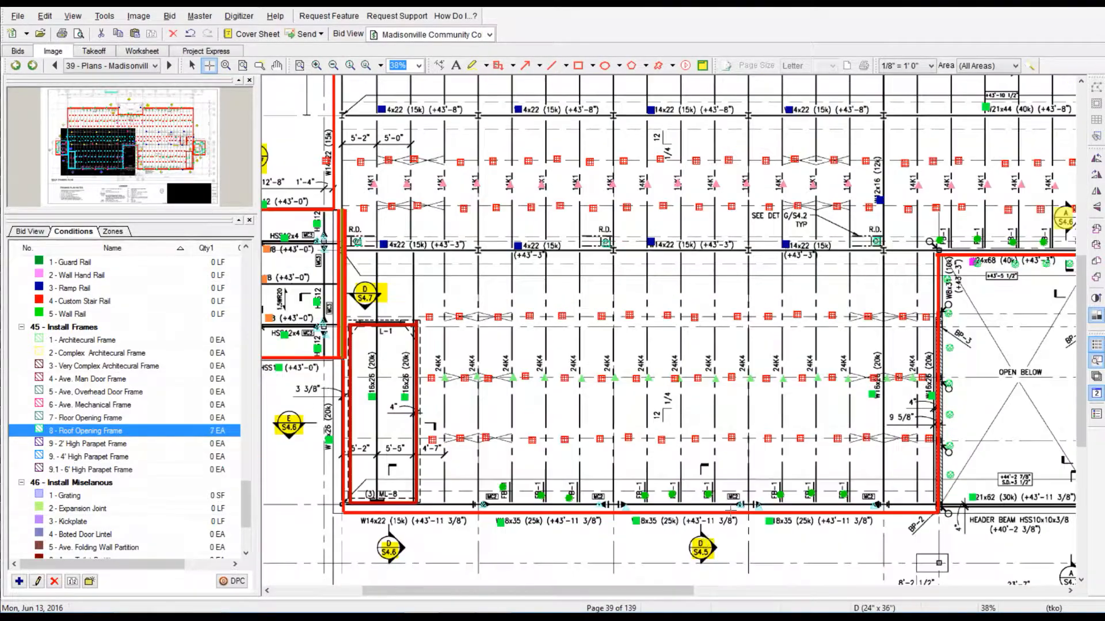
Start a 7 - 1.50" Welded Deck area at the roof's upper-left corner and outline the upper edge, excluding the upper Open Below area.
left_click(333, 65)
scroll(113, 397, "up", 7)
left_click(81, 340)
left_click(316, 65)
left_click(85, 110)
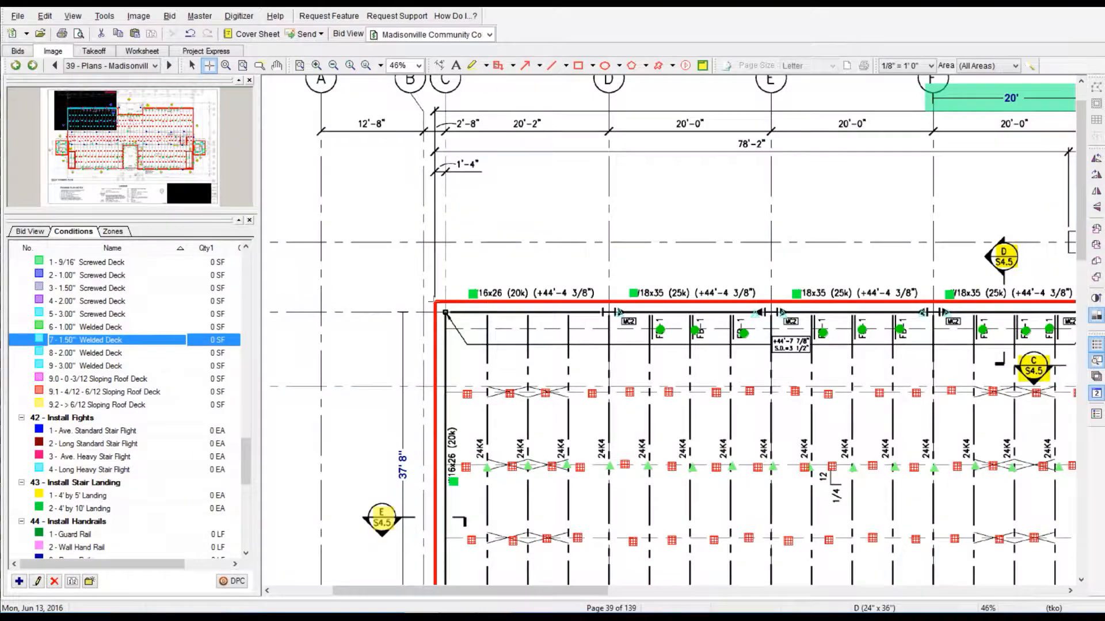
left_click(434, 303)
left_click(949, 302)
left_click(950, 384)
left_click(941, 384)
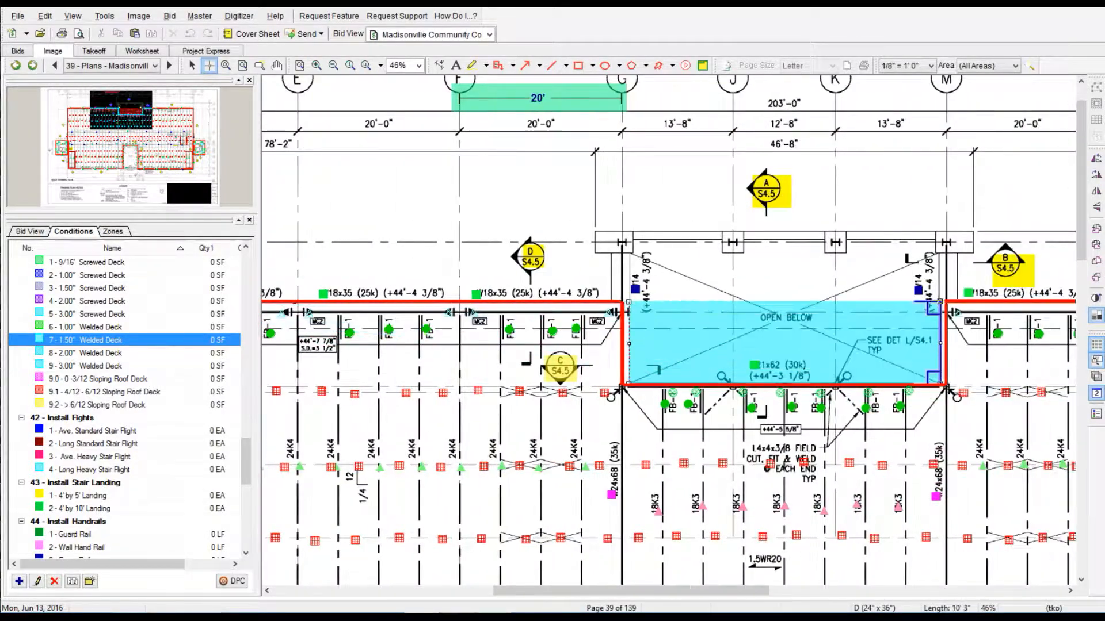
left_click(941, 302)
left_click(986, 302)
Continue the 1.50" Welded Deck outline down the right edge and around the right wing to the roof's lower-right corner.
left_click(985, 497)
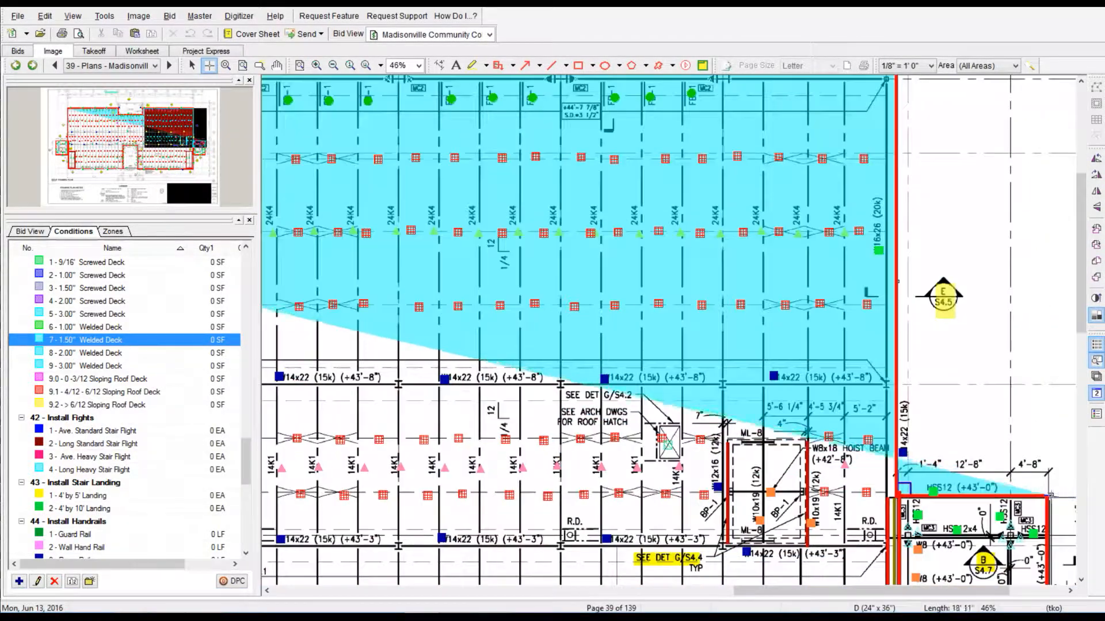
left_click(1051, 497)
left_click(1052, 508)
left_click(899, 507)
left_click(898, 444)
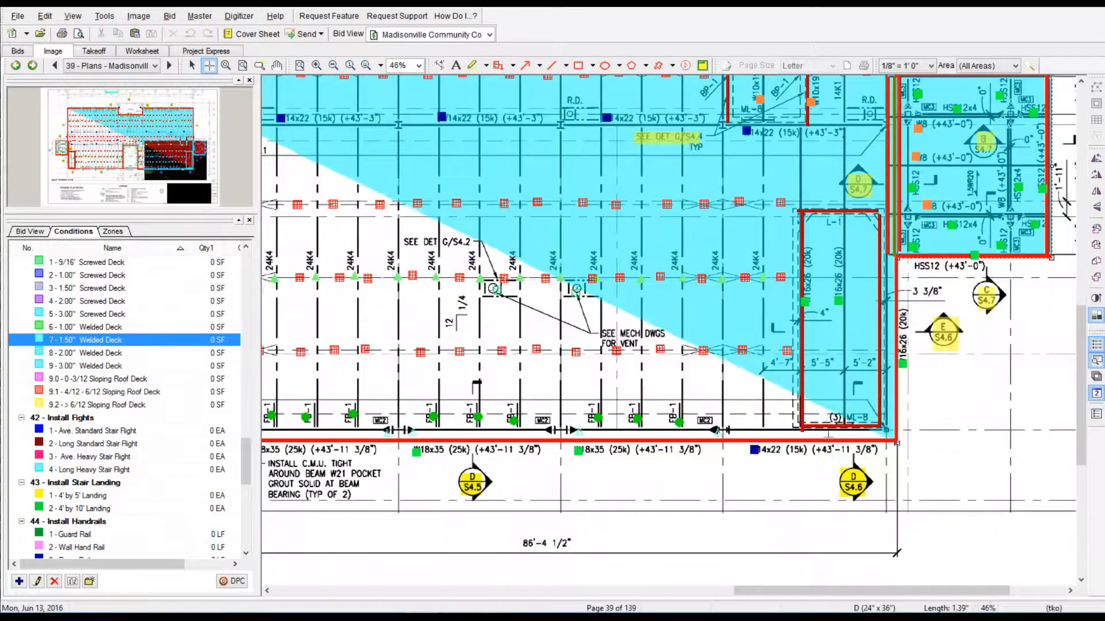
Outline the deck's lower edge around the central Open Below area and the left wing, and close the 1.50" Welded Deck area.
left_click(459, 443)
left_click(459, 133)
left_click(274, 133)
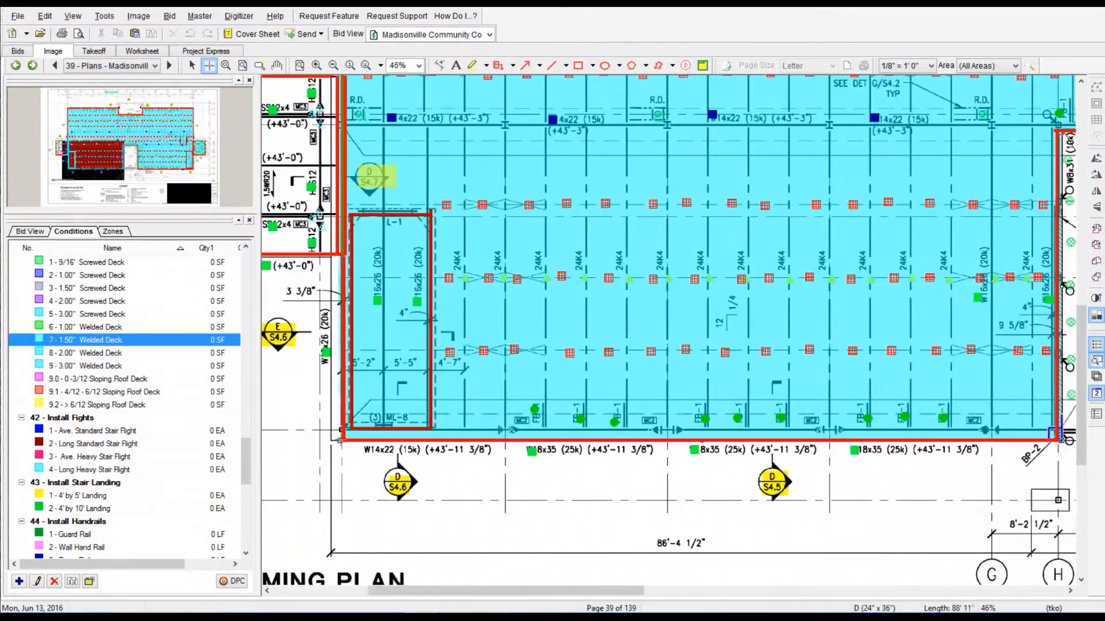
left_click(342, 441)
left_click(342, 257)
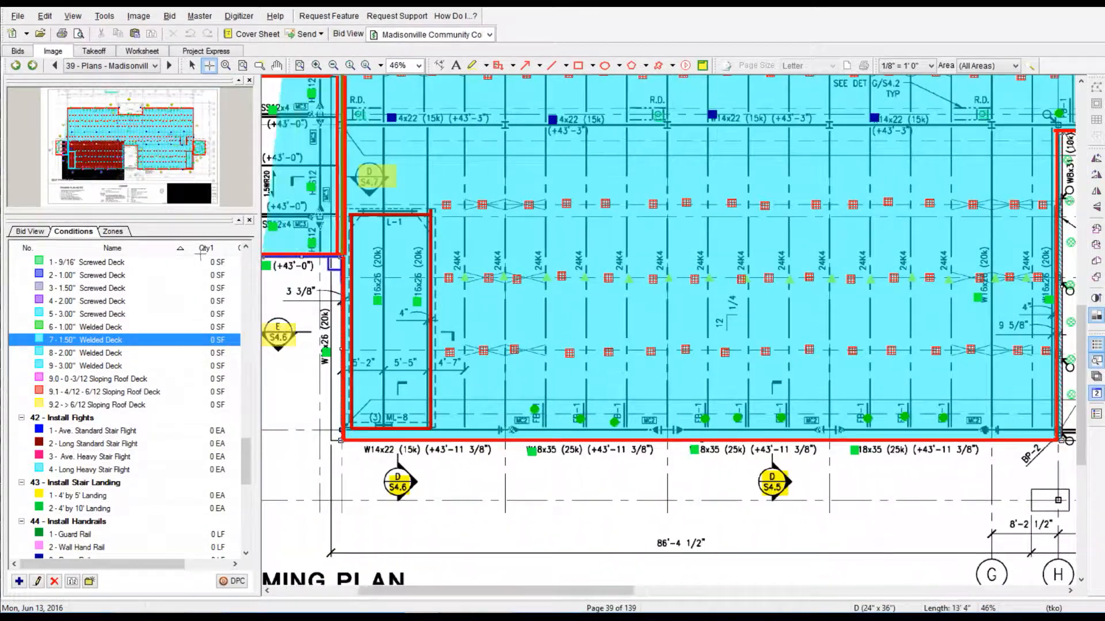
left_click(323, 257)
left_click(323, 77)
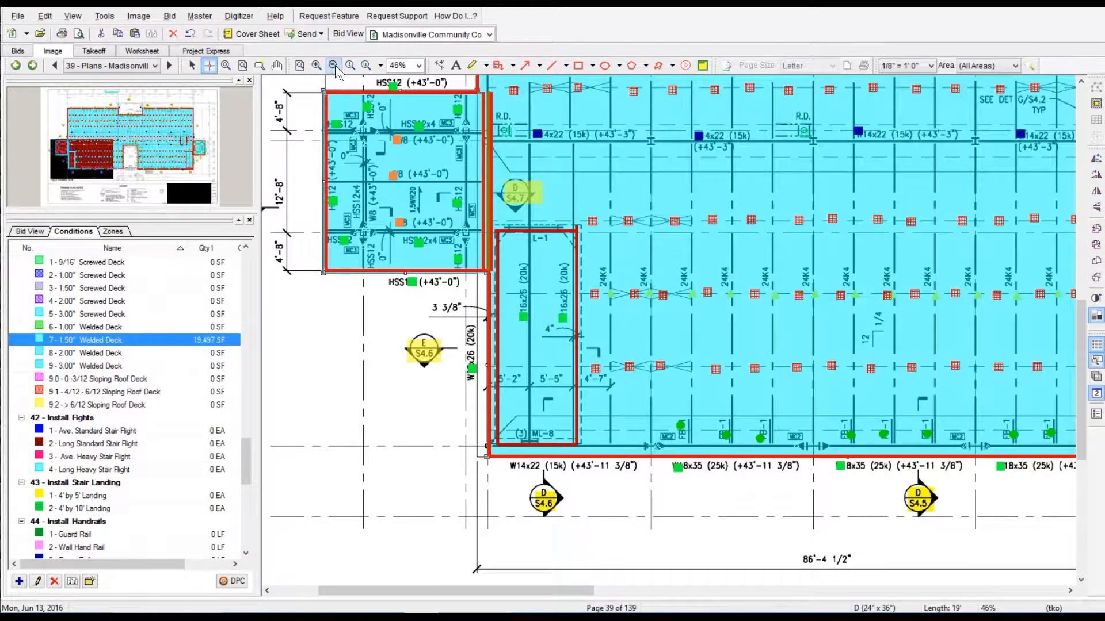
On page 40's upper plan, count W8 beams as 1 - ERECT Ave. 6-10" Standard Beam and HSS12 beams as 3 - ERECT Ave. 16-21" Standard Beam.
left_click(336, 67)
left_click(300, 66)
left_click(169, 66)
left_click(313, 66)
left_click(314, 66)
left_click(314, 66)
left_click(314, 67)
left_click_drag(130, 147, 135, 107)
left_click_drag(246, 455, 245, 264)
left_click(108, 301)
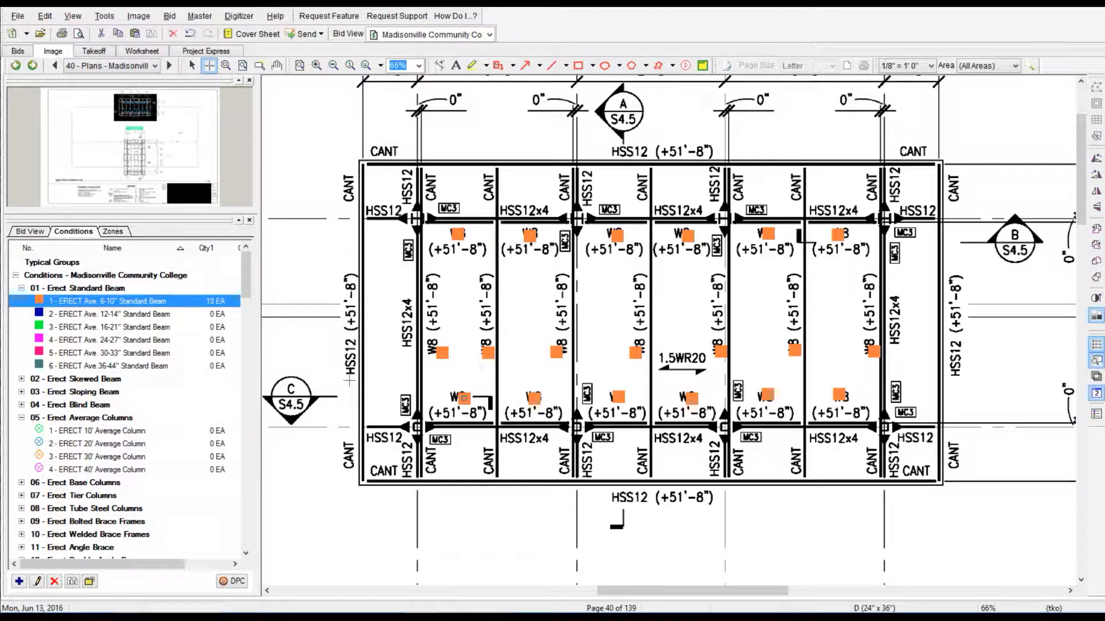
left_click(92, 327)
left_click(347, 354)
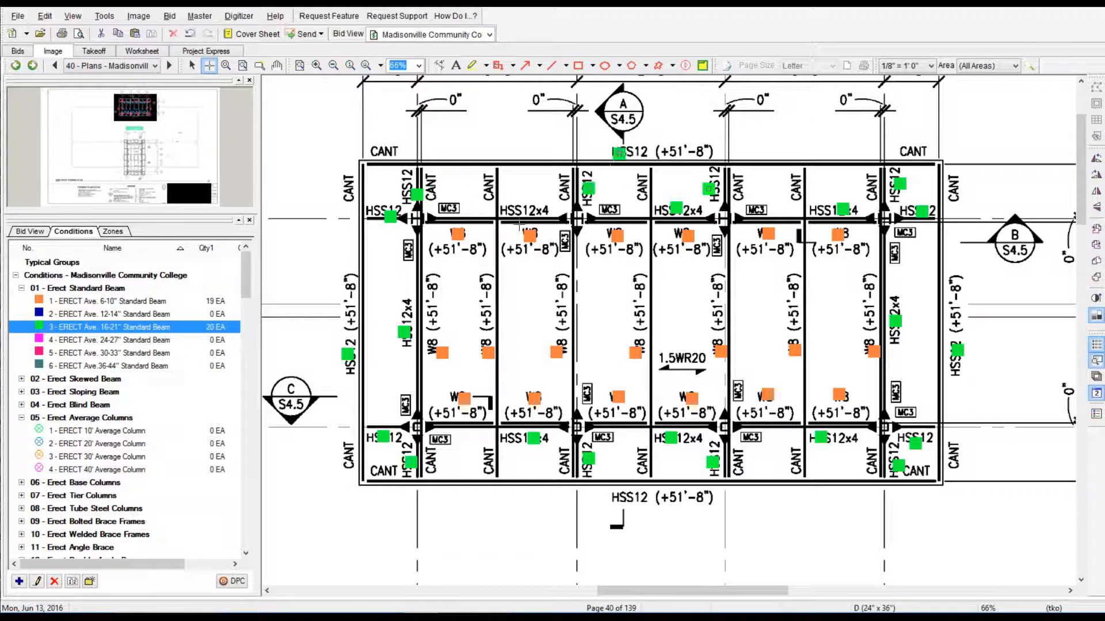
Count 2 - 30 - 59 lbs Beam Moment Weld in groups of four at the upper plan's upper-row columns and lower-row column at grid G.
scroll(242, 344, "down", 15)
left_click(104, 340)
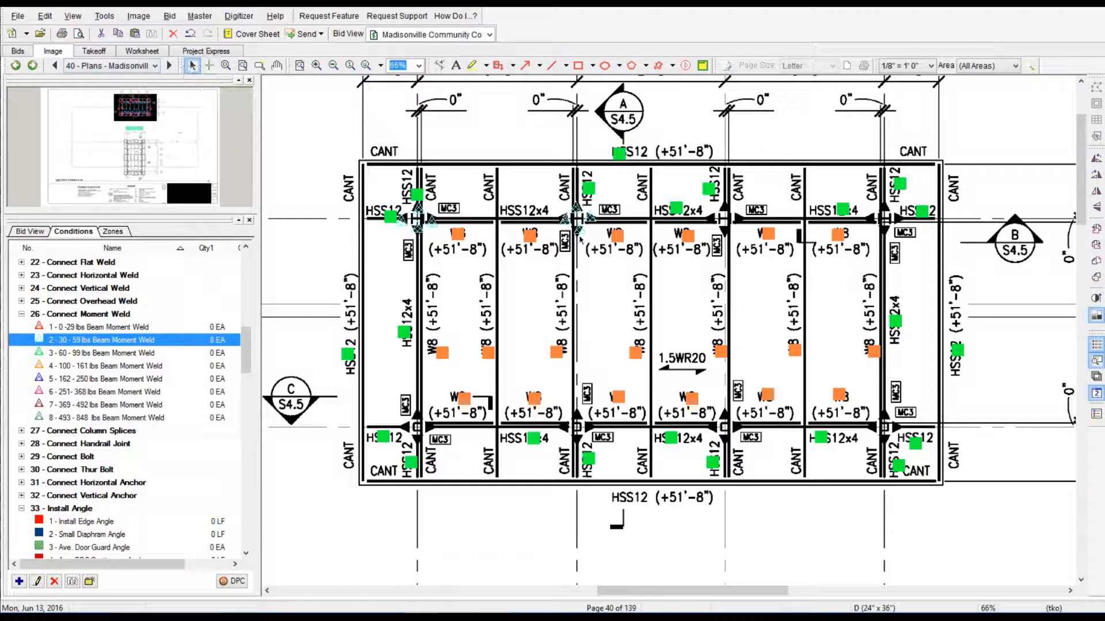
left_click(577, 219)
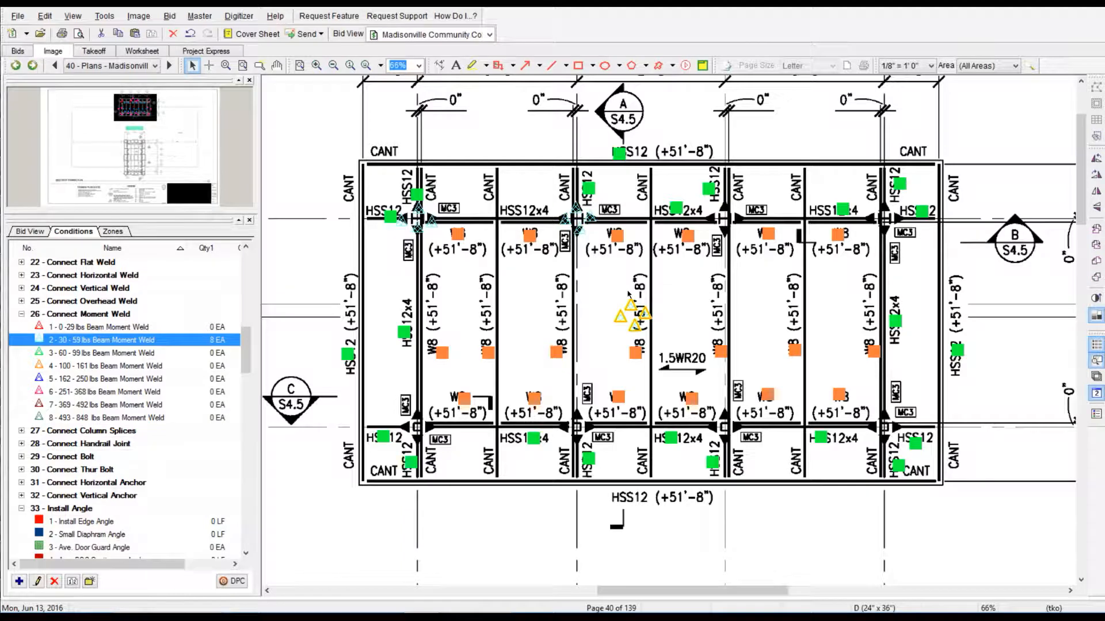
left_click(723, 218)
left_click(882, 218)
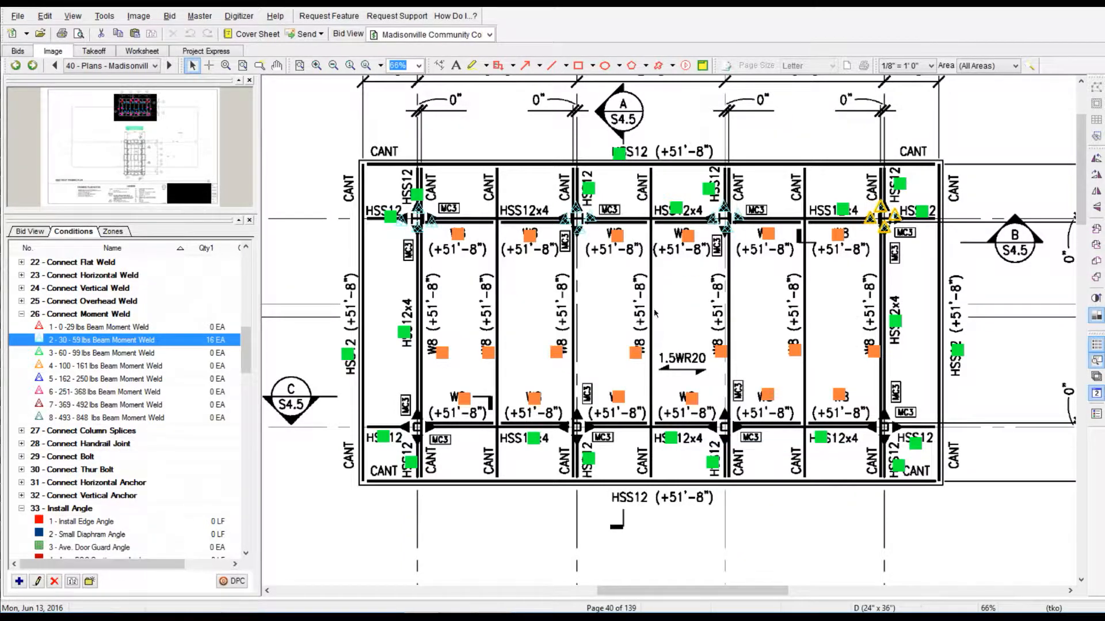
left_click(418, 426)
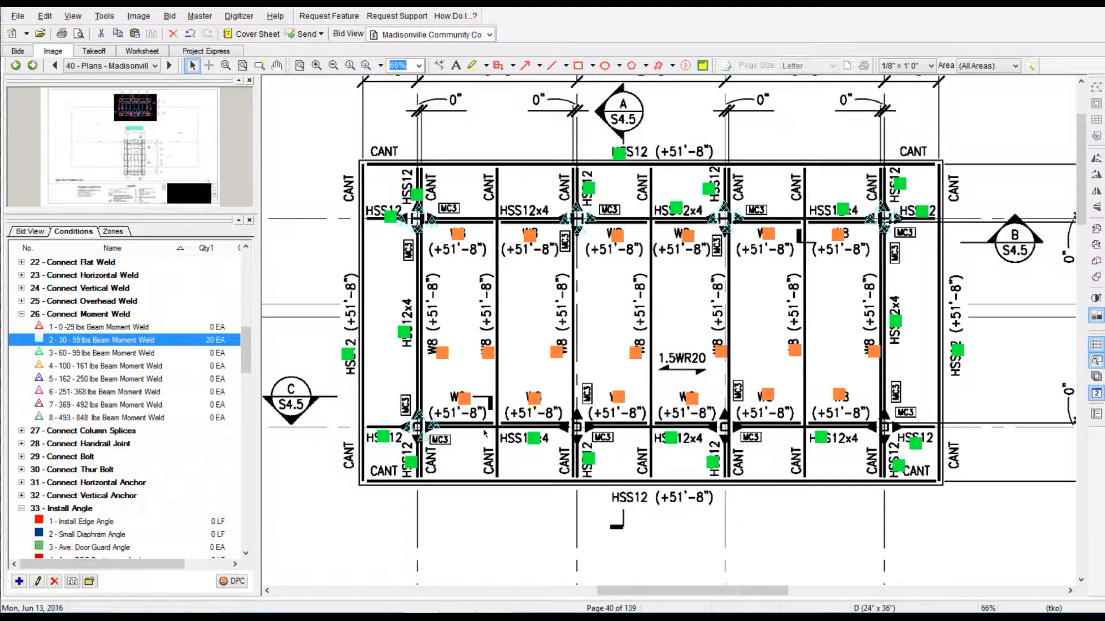
Copy a four-weld moment weld group for the upper plan's lower-row column at grid J.
right_click(464, 378)
left_click(520, 233)
left_click(104, 125)
left_click_drag(670, 381, 473, 282)
key("Delete")
left_click(77, 140)
left_click_drag(636, 271, 559, 215)
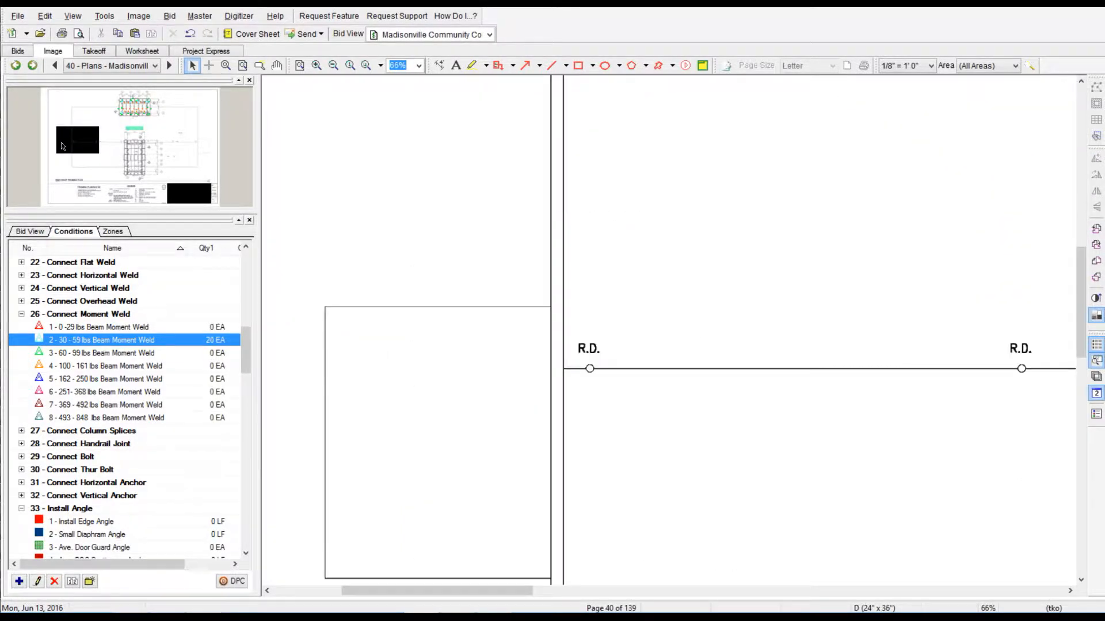
left_click(127, 113)
right_click(466, 309)
left_click(525, 426)
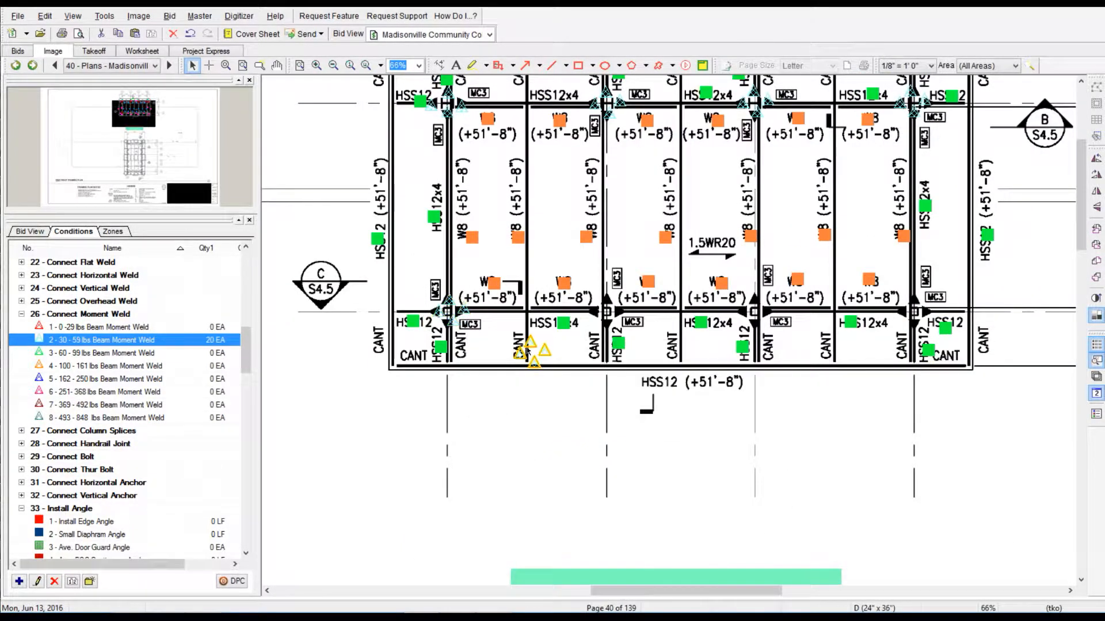
Place four-weld moment weld groups at the upper plan's remaining lower-row columns, through grids K and M.
right_click(685, 260)
left_click(724, 385)
left_click(755, 303)
right_click(710, 273)
left_click(746, 398)
left_click_drag(899, 299, 911, 300)
left_click(629, 335)
right_click(631, 189)
left_click(666, 314)
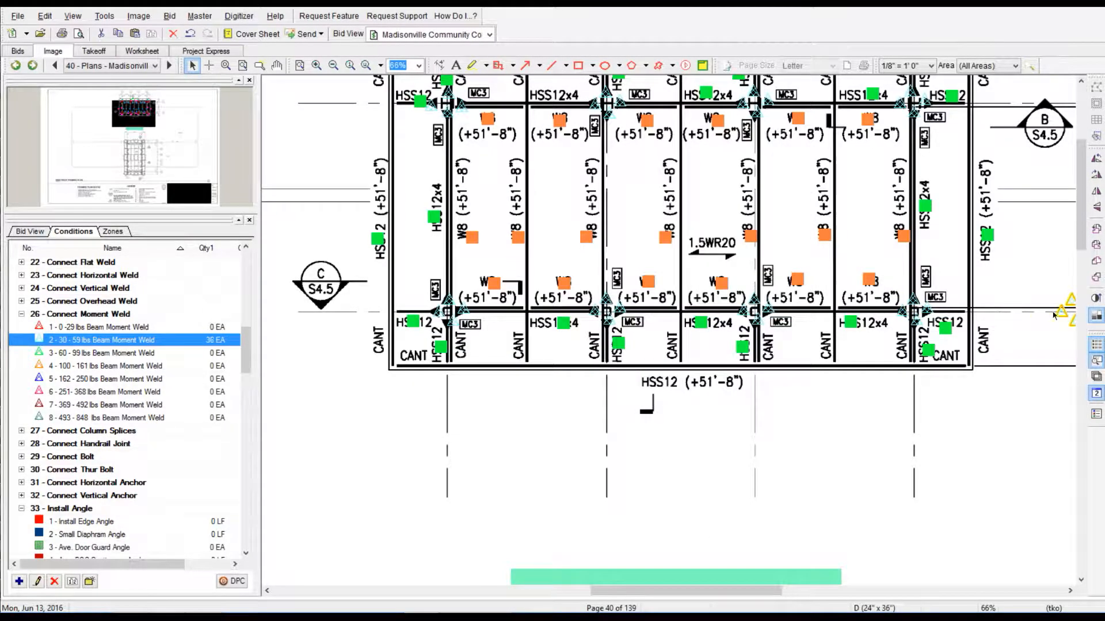
Place four-weld moment weld groups on the lower plan's top-row columns at grids H and L.
left_click_drag(1060, 314, 529, 493)
left_click(529, 494)
left_click(629, 335)
right_click(629, 358)
left_click(662, 216)
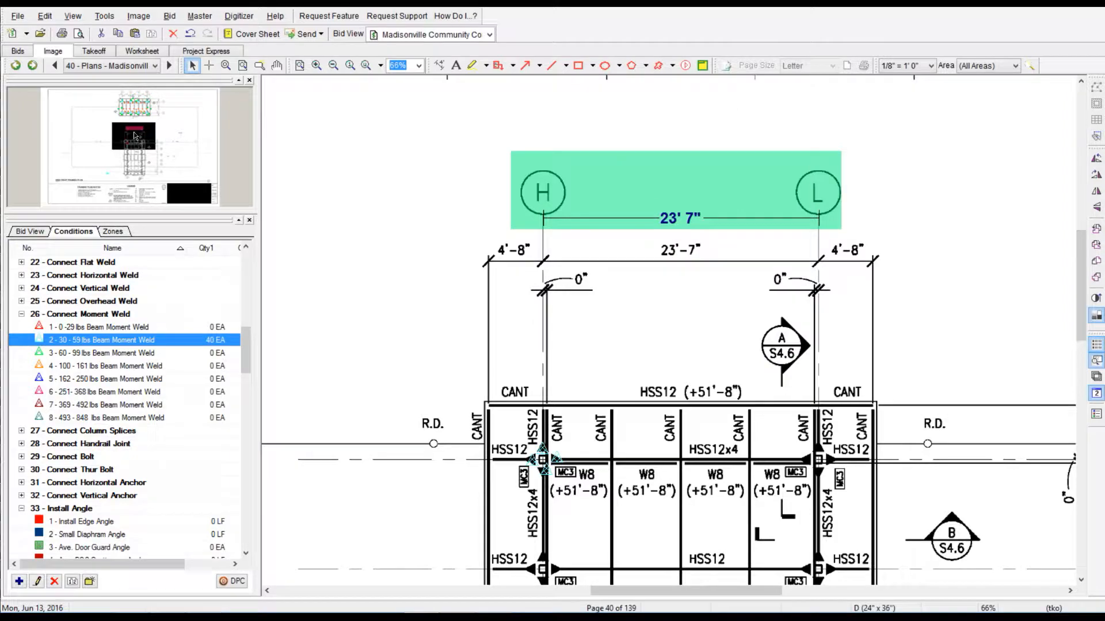
left_click(827, 183)
left_click(629, 336)
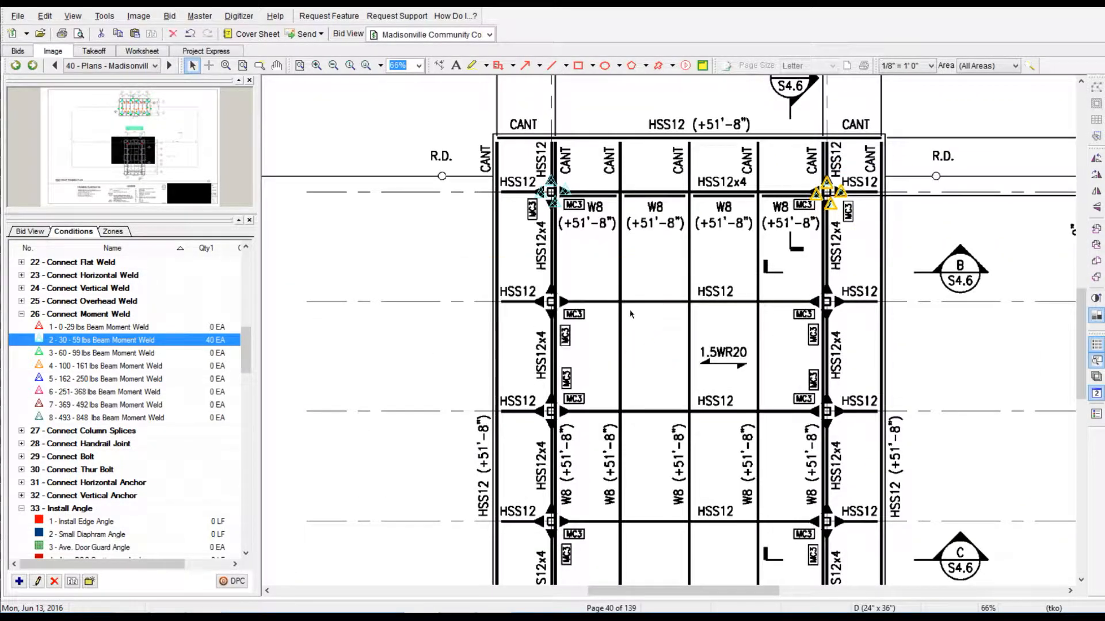
Copy the four-weld moment weld group onto the second and third columns down grid L of the lower plan.
right_click(766, 250)
left_click(800, 298)
left_click(425, 321)
left_click(618, 336)
right_click(536, 320)
left_click(581, 444)
left_click(442, 430)
left_click(627, 336)
Copy the moment weld group onto the fourth and fifth columns down grid L.
right_click(508, 344)
left_click(552, 481)
right_click(442, 287)
left_click(499, 366)
left_click(424, 289)
left_click(620, 336)
right_click(578, 327)
left_click(630, 451)
left_click(424, 398)
left_click(620, 336)
Copy the moment weld group onto the lower plan's bottom-row columns at grids L and H.
right_click(549, 329)
left_click(577, 452)
scroll(530, 461, "down", 3)
right_click(517, 372)
left_click(554, 231)
left_click_drag(413, 414, 412, 406)
left_click(626, 336)
left_click_drag(457, 374, 397, 429)
right_click(435, 403)
left_click(482, 248)
right_click(524, 312)
left_click(555, 435)
mouse_move(421, 495)
left_mouse_down()
mouse_move(197, 454)
mouse_move(440, 401)
left_mouse_up()
left_click(622, 335)
right_click(546, 329)
left_click(586, 452)
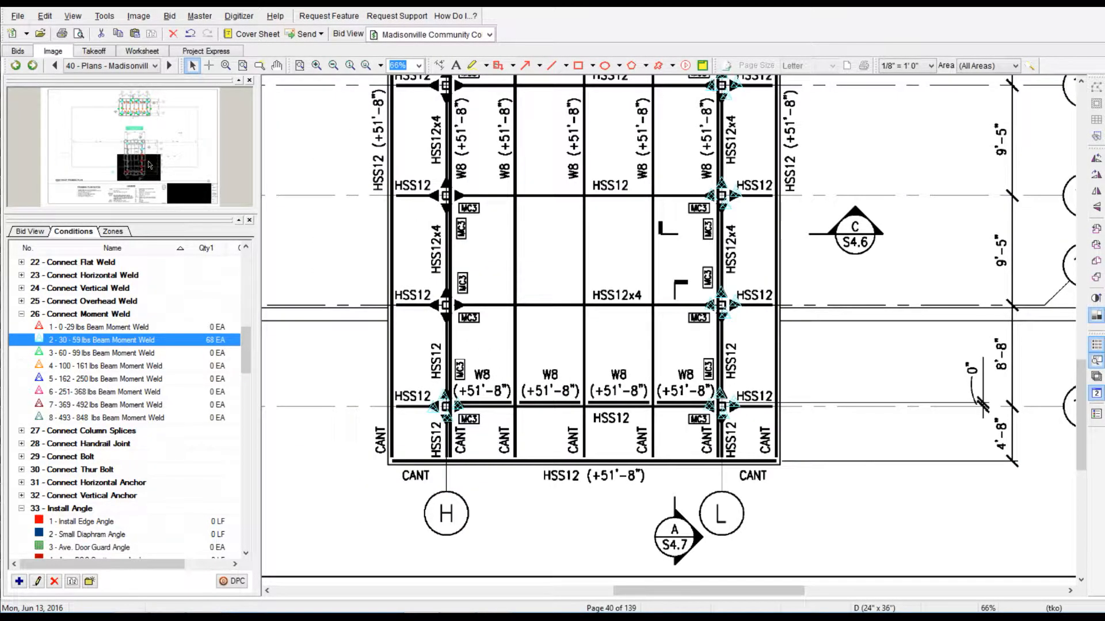
Copy the moment weld group up grid H onto the remaining columns between the lower plan's bottom and top rows.
right_click(809, 212)
left_click(849, 335)
scroll(751, 329, "up", 3)
right_click(749, 324)
left_click(789, 448)
right_click(757, 255)
left_click(796, 379)
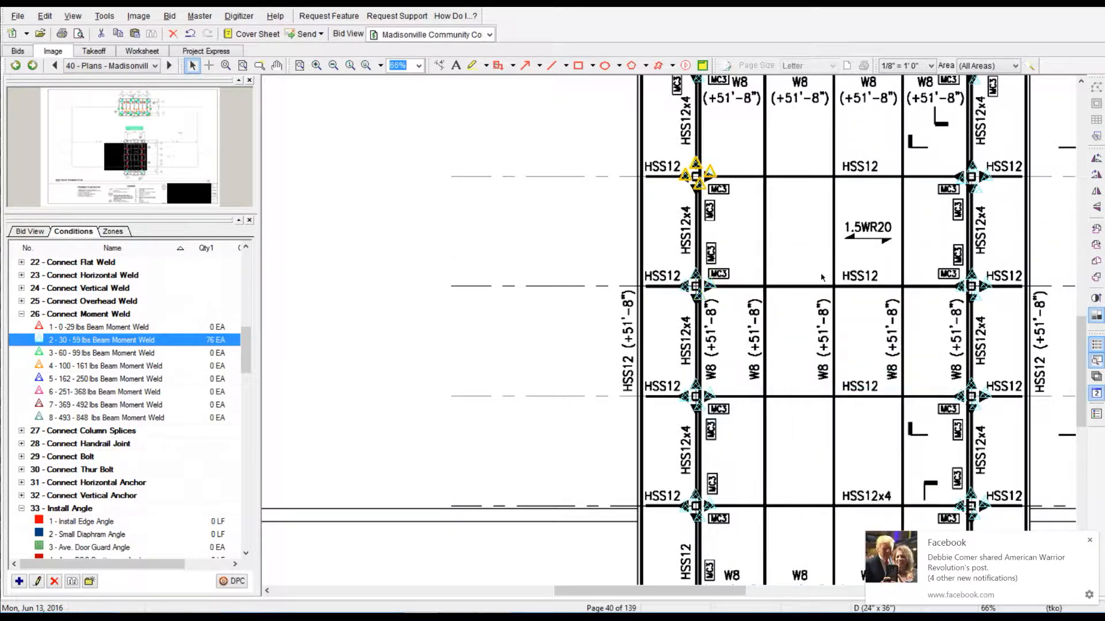
right_click(820, 273)
left_click(857, 396)
Delete the surplus pasted moment weld group on the lower plan.
scroll(827, 427, "up", 3)
left_click_drag(724, 241, 783, 269)
left_click(629, 336)
key("Delete")
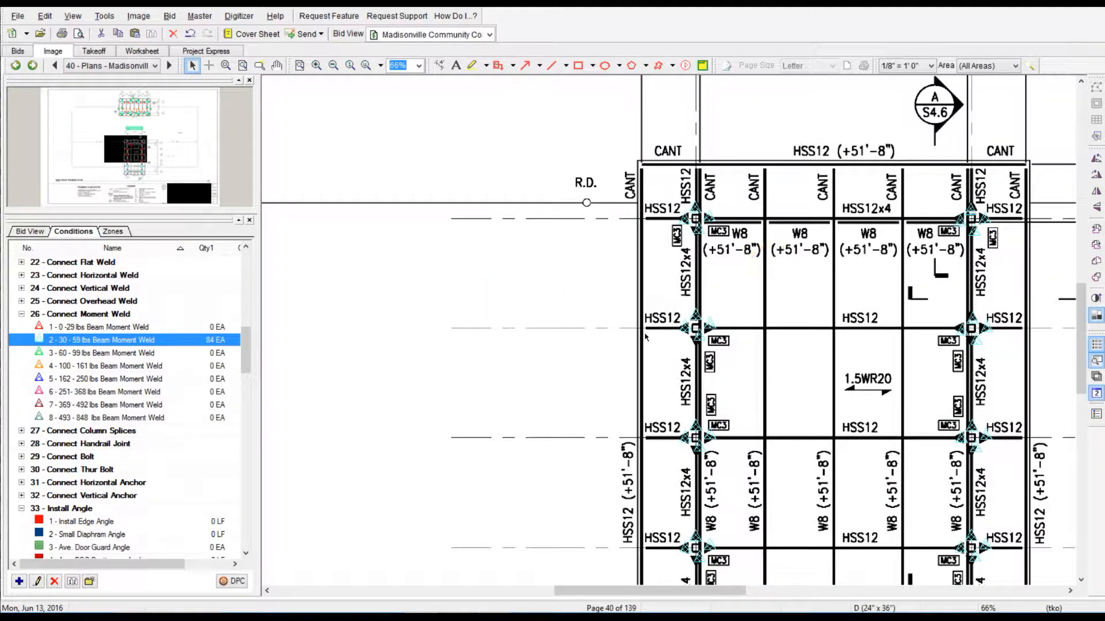
Count the lower plan's columns along grids H and L as 1 - ERECT 10' Average Column.
left_click_drag(246, 350, 246, 274)
left_click(104, 433)
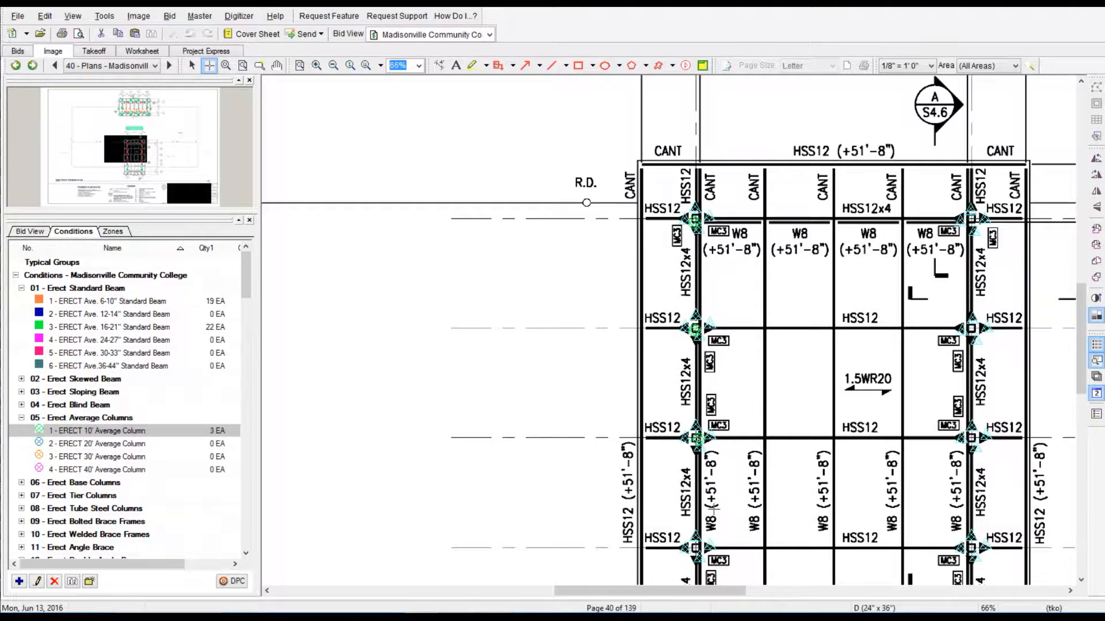
left_click(696, 551)
scroll(697, 540, "down", 5)
left_click(699, 407)
left_click(697, 506)
left_click(968, 297)
left_click(976, 188)
scroll(974, 190, "up", 4)
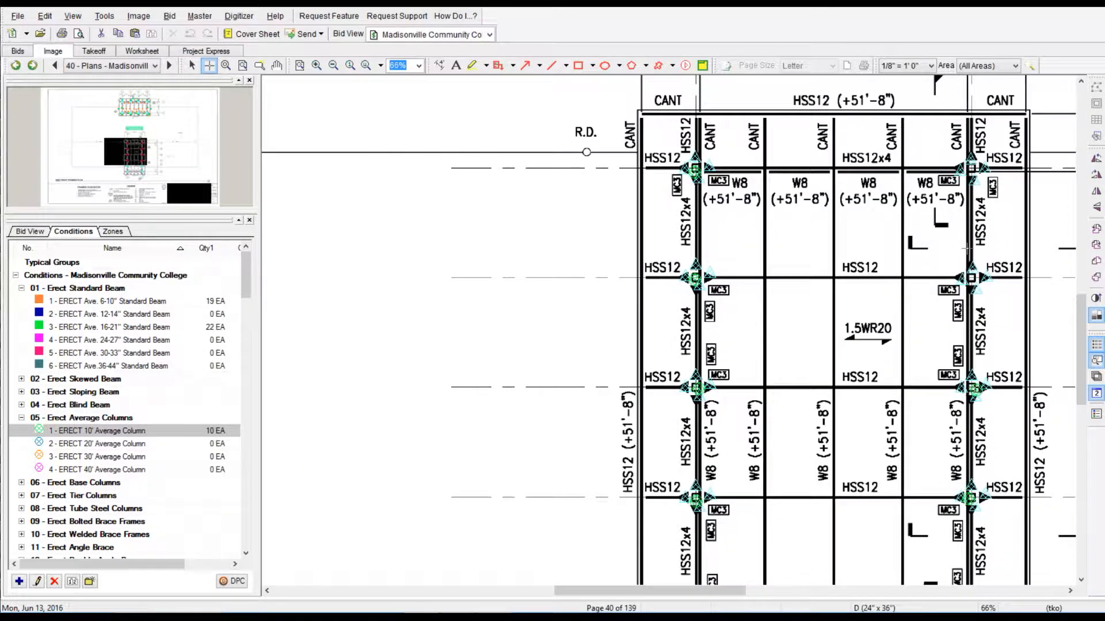
left_click(969, 280)
left_click(970, 168)
Count the upper plan's lower-row columns at grids G, J, K and M as 1 - ERECT 10' Average Column.
scroll(970, 168, "up", 16)
left_click(603, 412)
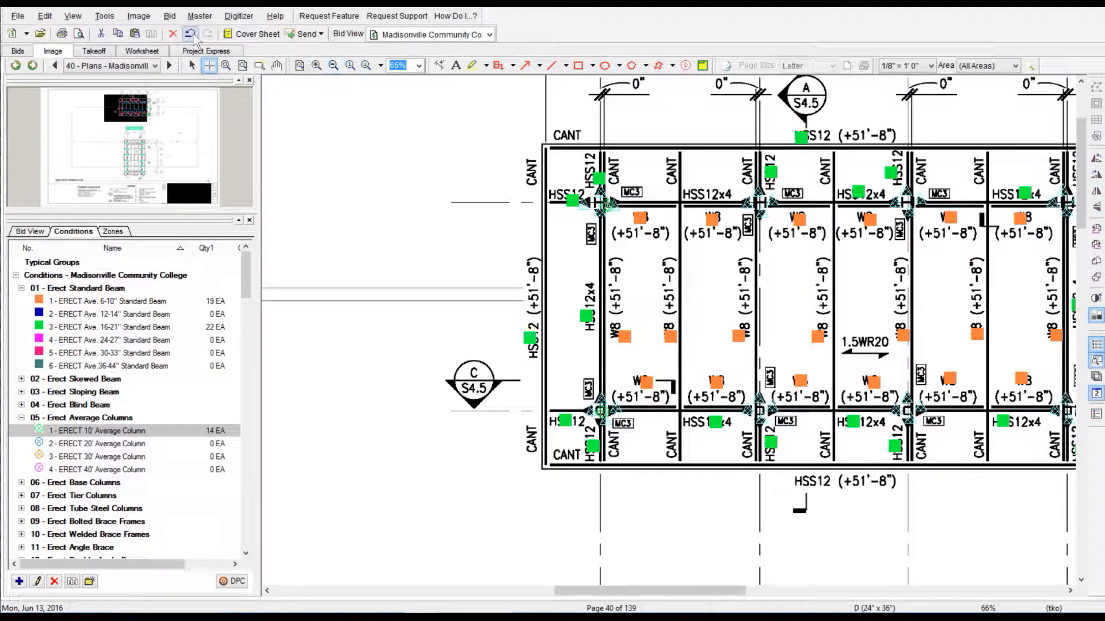
left_click(907, 411)
left_click_drag(728, 591, 857, 578)
left_click(529, 411)
Count the upper plan's lower-edge HSS12 beam and the lower plan's top-end HSS12 beams as 3 - ERECT Ave. 16-21" Standard Beam.
mouse_move(146, 104)
left_mouse_down()
mouse_move(130, 161)
mouse_move(128, 109)
left_mouse_up()
left_click(114, 328)
left_click(614, 429)
scroll(597, 388, "up", 3)
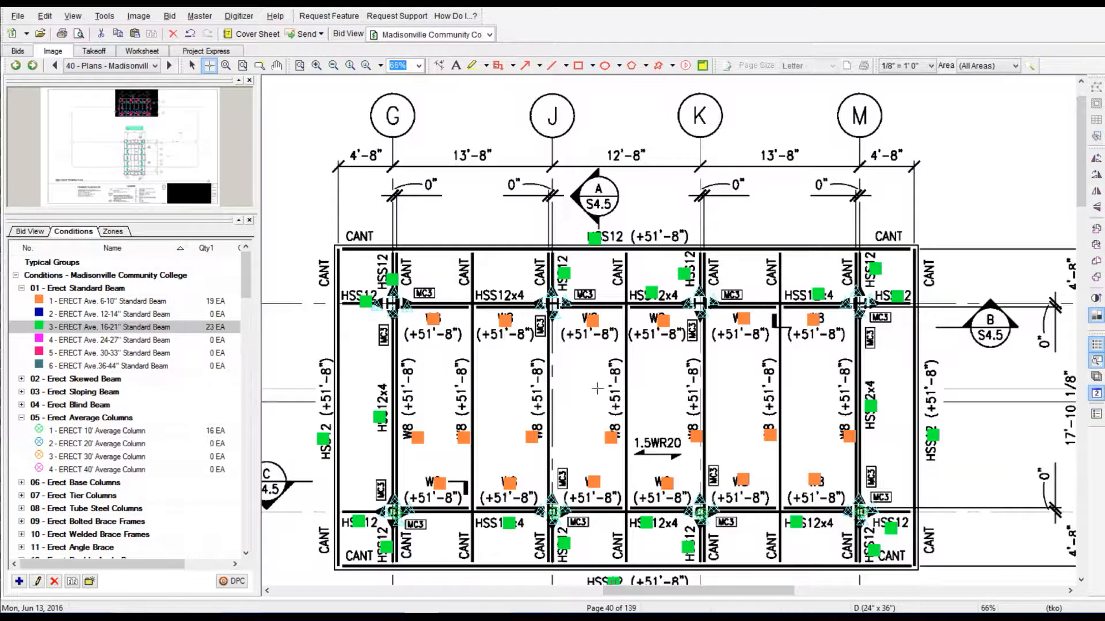
scroll(330, 360, "down", 5)
scroll(330, 360, "down", 8)
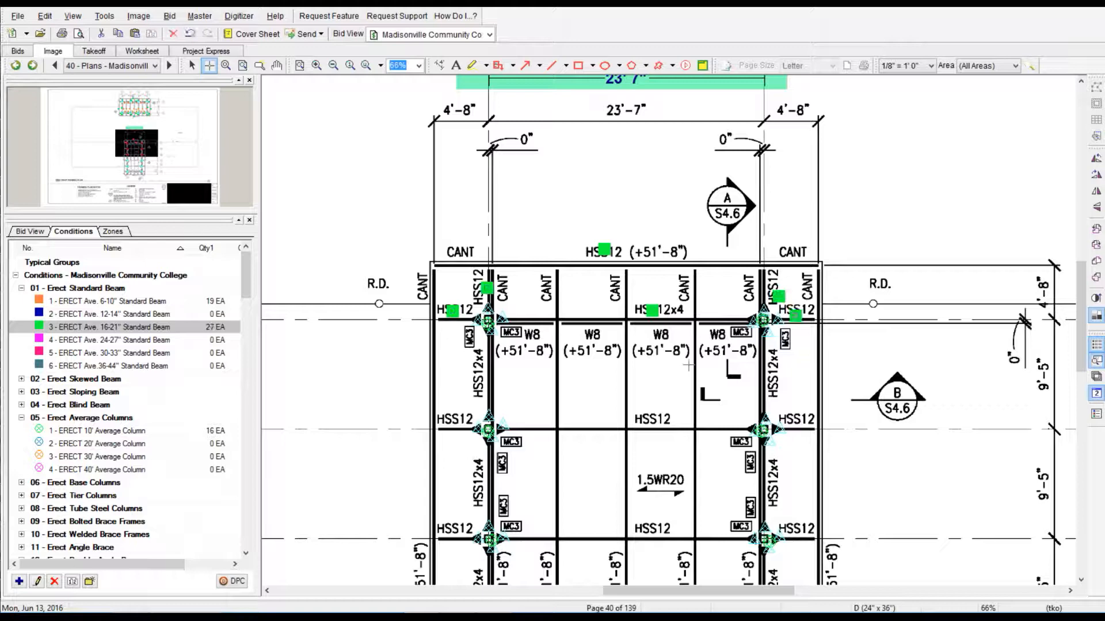
Count the lower plan's remaining horizontal HSS12 beams and bottom-end HSS12 beams as 3 - ERECT Ave. 16-21" Standard Beam.
scroll(688, 364, "down", 2)
left_click(795, 326)
left_click(666, 325)
scroll(791, 345, "down", 5)
left_click(790, 345)
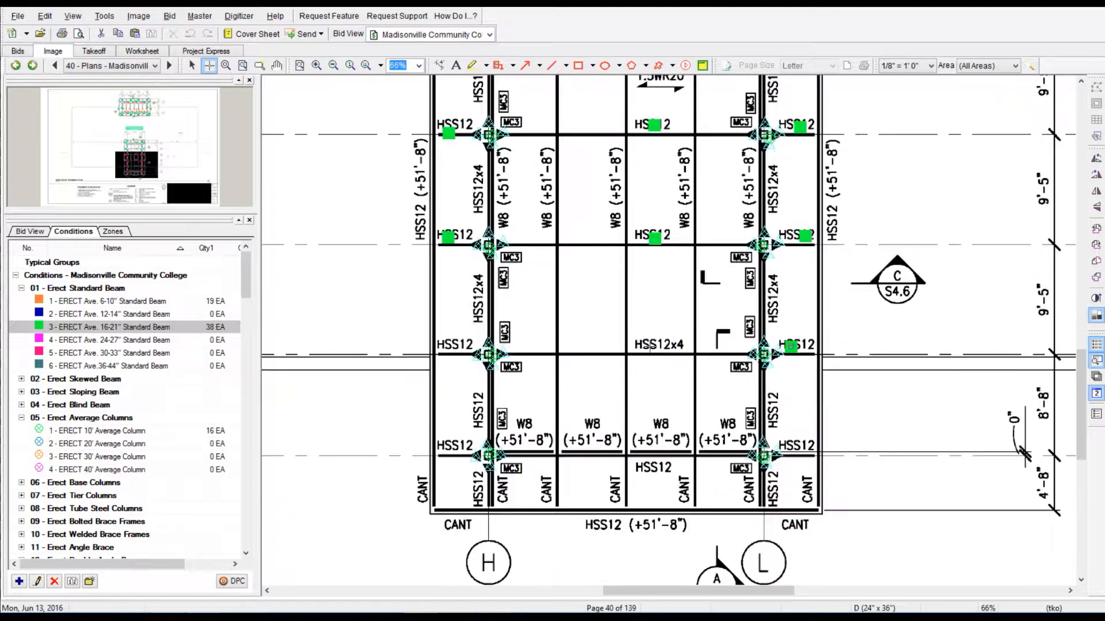
left_click(643, 527)
Count the W8 beams in the lower plan's bottom, middle and top bays as 1 - ERECT Ave. 6-10" Standard Beam.
left_click(97, 302)
left_click(537, 427)
left_click(594, 425)
left_click(694, 218)
left_click(599, 220)
left_click(548, 223)
left_click(512, 217)
scroll(584, 239, "up", 5)
left_click(539, 185)
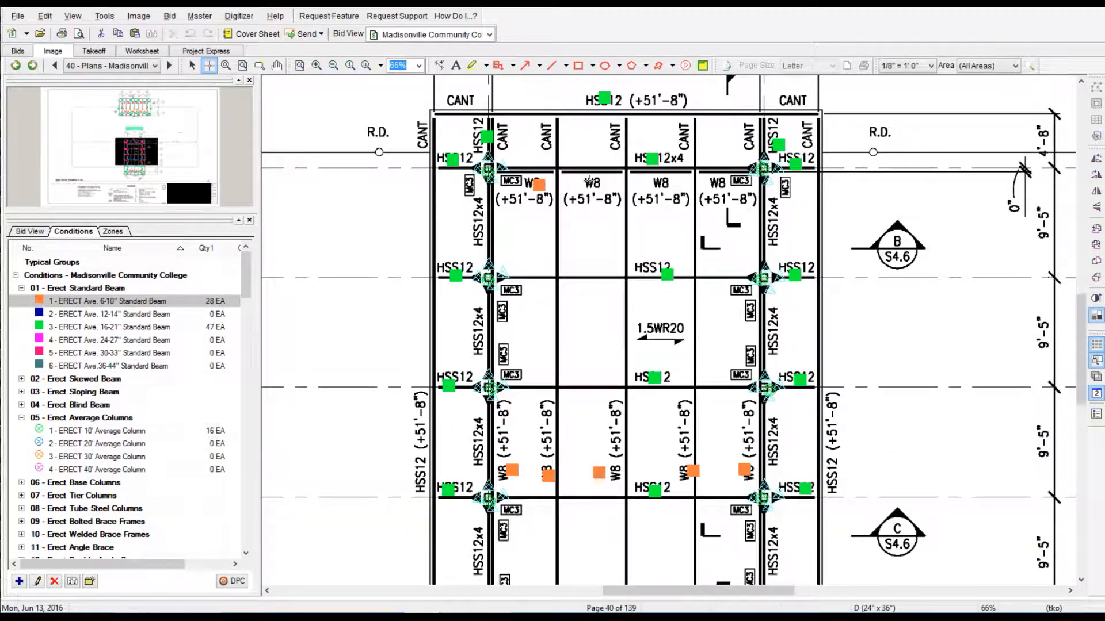
scroll(704, 207, "down", 2)
Examine the roof edge and tube beam sections on sheet S4.6 in the View Window.
key("alt+Tab")
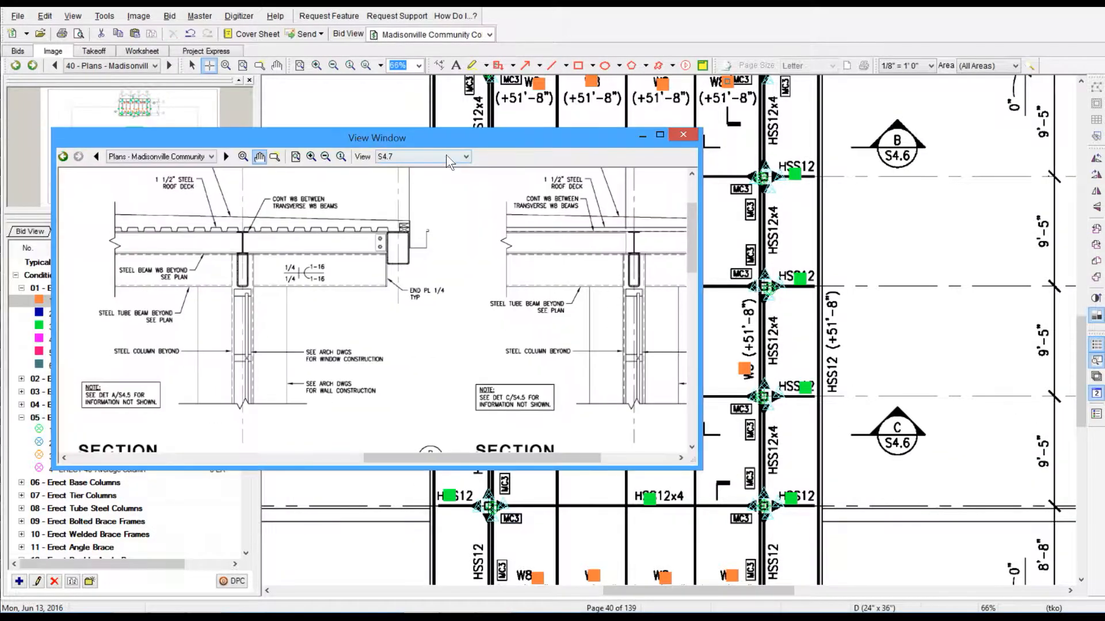
left_click(452, 158)
left_click(402, 227)
left_click(311, 156)
left_click(311, 157)
scroll(405, 294, "up", 6)
left_click_drag(405, 295, 407, 327)
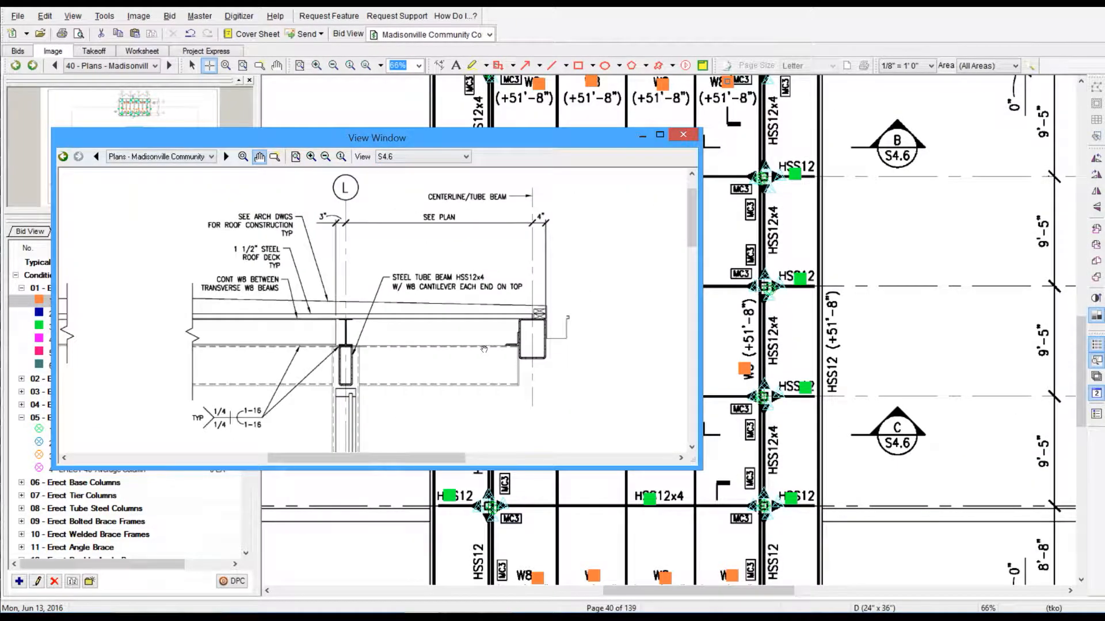
left_click_drag(519, 350, 66, 273)
left_click_drag(474, 354, 469, 328)
left_click_drag(409, 181, 357, 156)
Highlight the C/S4.6 section callout beside the lower plan.
key("alt+Tab")
left_click_drag(886, 412, 916, 457)
scroll(916, 457, "up", 15)
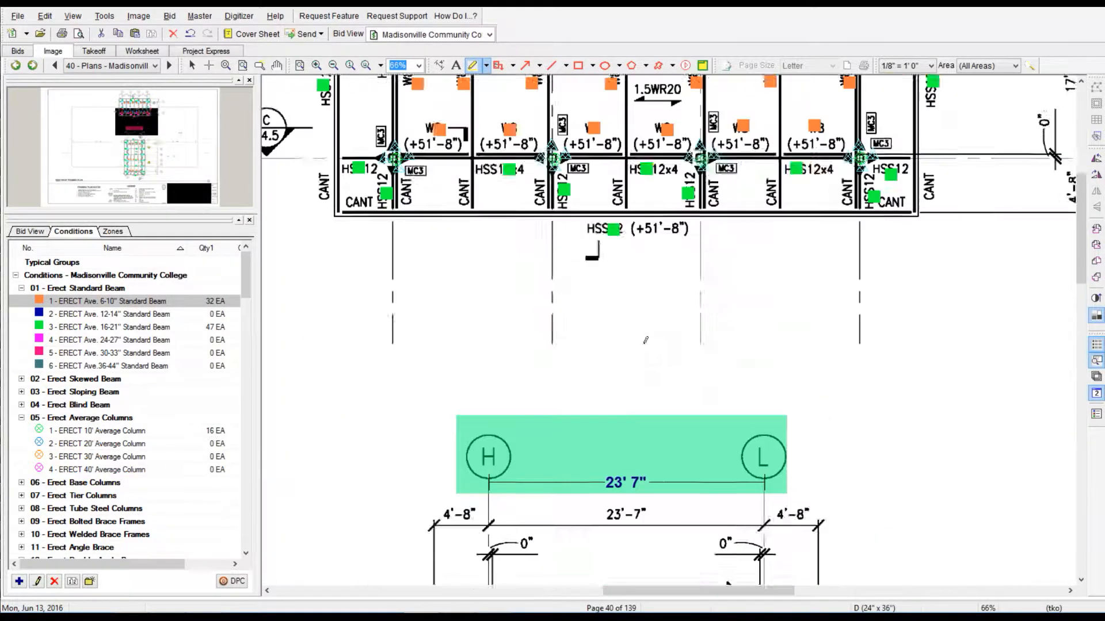
Examine sheet S4.5's sections in the View Window for the roof edge, tube beam and column connection details.
mouse_move(646, 338)
middle_mouse_down()
mouse_move(760, 523)
mouse_move(665, 511)
middle_mouse_up()
key("alt+Tab")
left_click(520, 129)
left_click(485, 189)
left_click_drag(322, 190, 320, 367)
left_click_drag(198, 240, 251, 251)
left_click(388, 127)
left_click_drag(708, 304, 372, 284)
left_click_drag(624, 382, 554, 308)
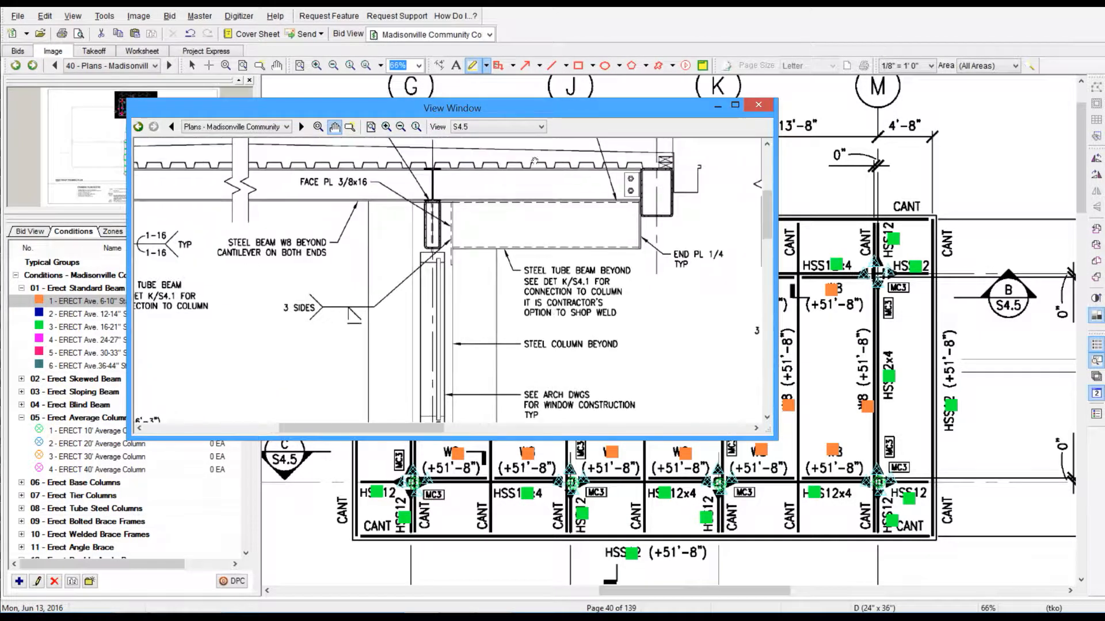
scroll(414, 287, "down", 6)
left_click(386, 127)
left_click(386, 126)
left_click_drag(518, 241, 336, 379)
Highlight the A, B and C section callouts for S4.5 around the upper plan.
left_click_drag(679, 107, 1, 196)
left_click_drag(595, 149, 644, 189)
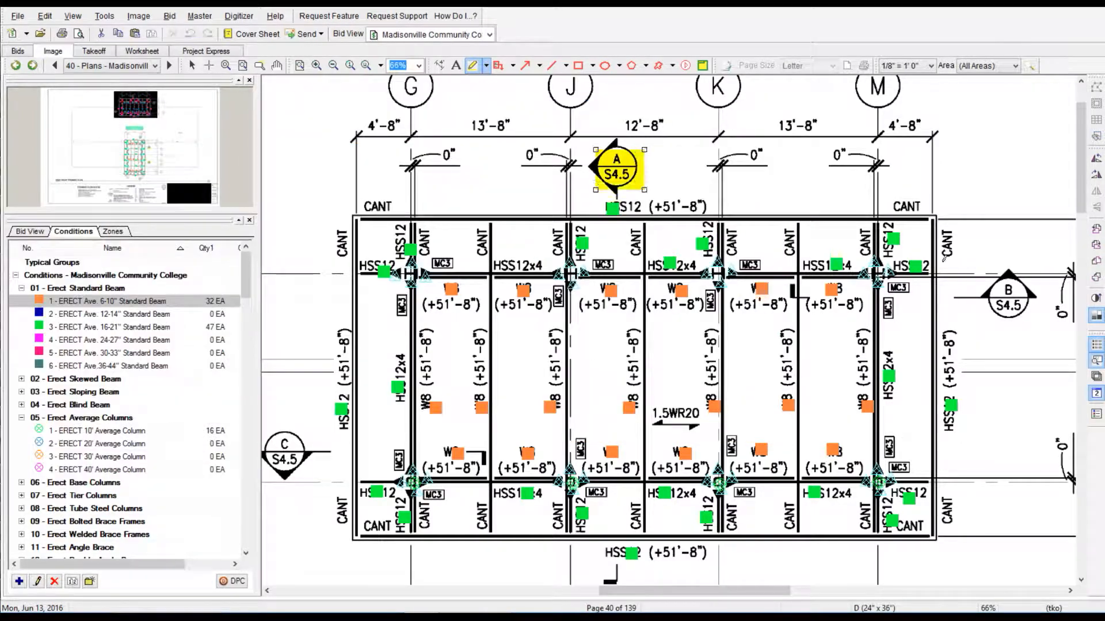
Trace 1 - Install Edge Angle around the full roof perimeter of the upper plan.
scroll(127, 403, "down", 15)
left_click(86, 495)
left_click(354, 217)
left_click(932, 217)
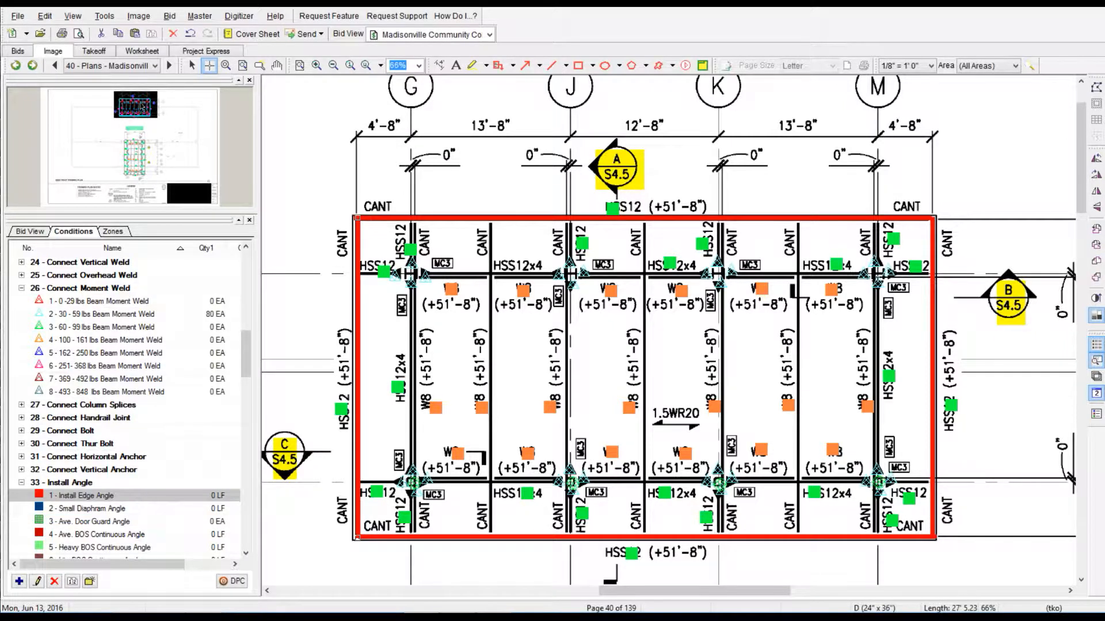
Trace 1 - Install Edge Angle around the full roof perimeter of the lower high roof plan.
left_click(134, 138)
left_click(495, 341)
left_click(882, 340)
scroll(882, 546, "down", 8)
left_click(882, 472)
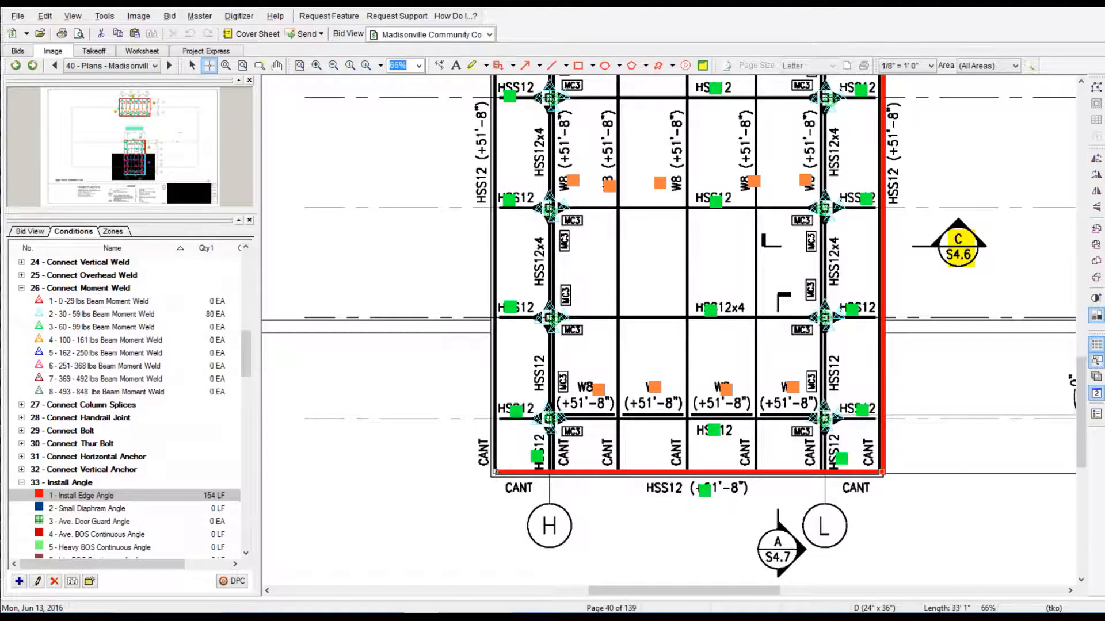
left_click(495, 472)
left_click(493, 444)
scroll(493, 221, "up", 8)
left_click(493, 212)
scroll(494, 231, "down", 9)
left_click(494, 393)
left_click(494, 424)
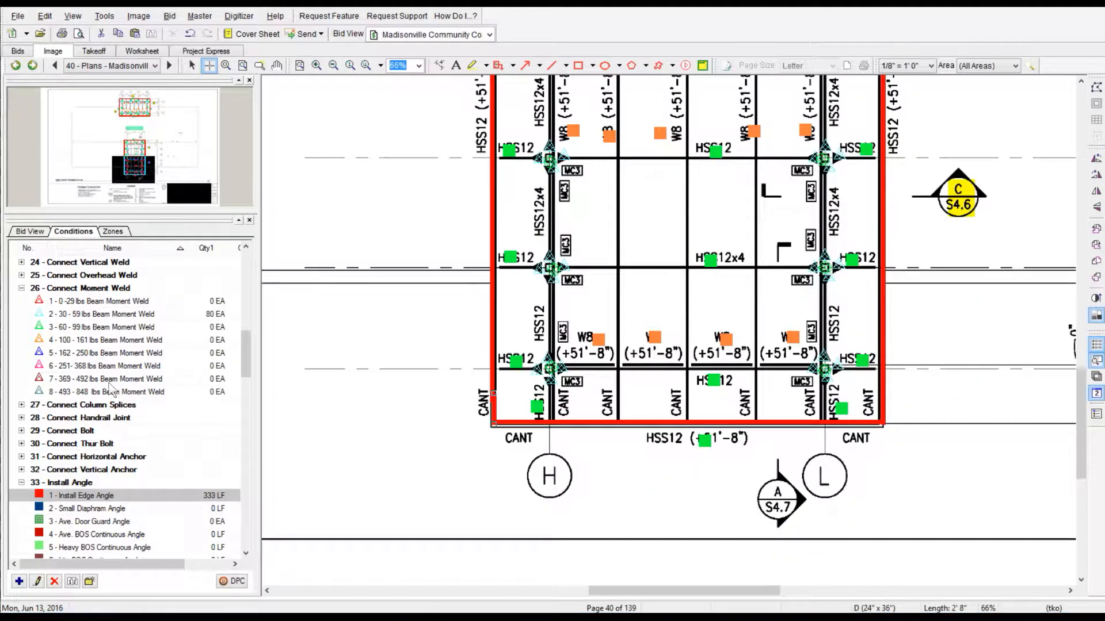
Cover the lower and upper high roof plans with 7 - 1.50" Welded Deck areas inside their edge angles.
left_click_drag(245, 355, 244, 448)
left_click(110, 445)
left_click_drag(492, 428, 874, 75)
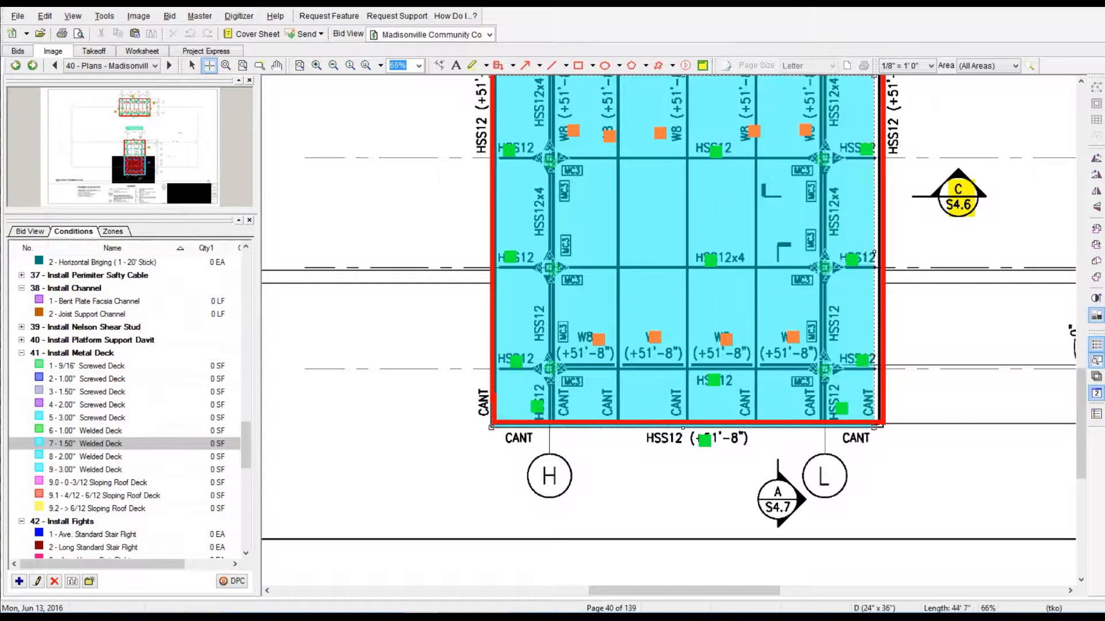
scroll(874, 75, "up", 12)
left_click_drag(402, 158, 977, 478)
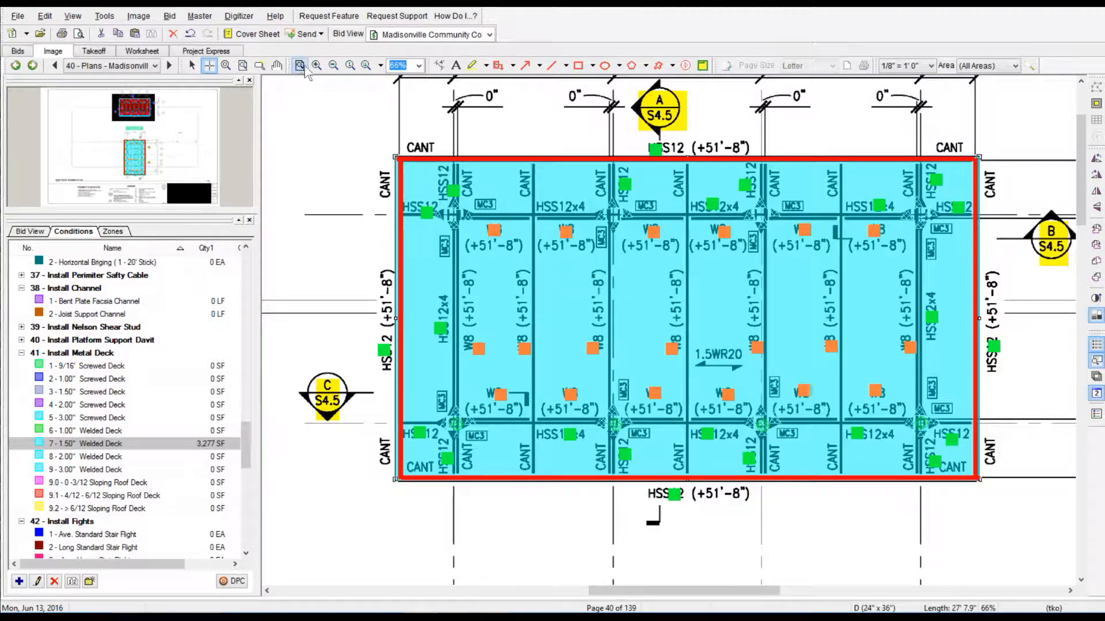
Create a bid area named High Roof and assign all takeoff on the High Roof Framing Plan to it.
left_click(299, 65)
left_click(1030, 65)
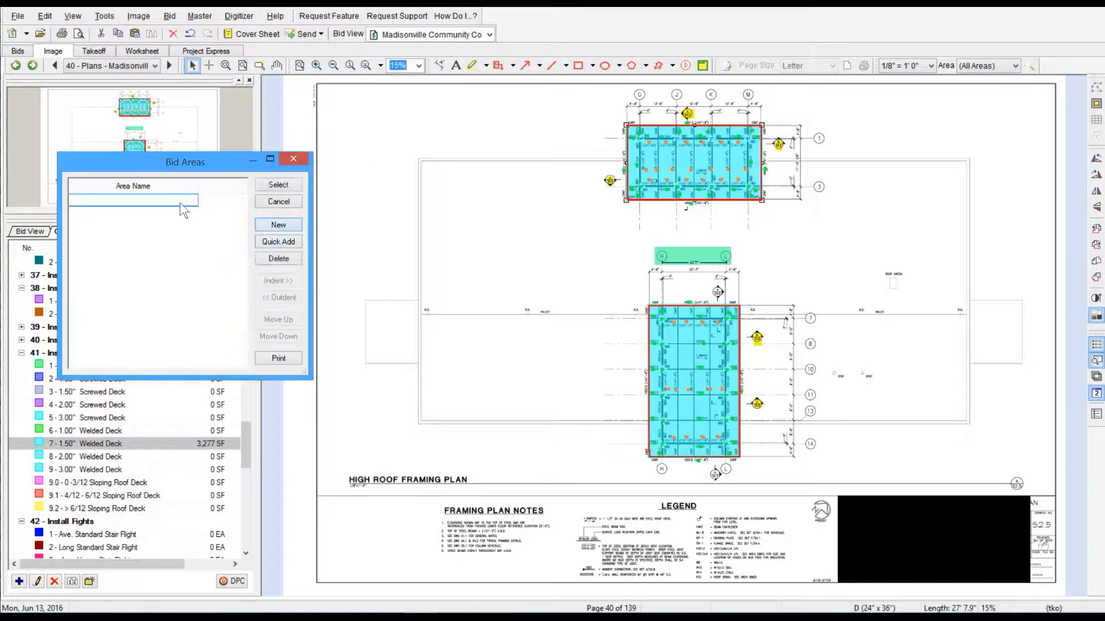
left_click(283, 186)
left_click_drag(597, 108, 811, 480)
right_click(728, 166)
left_click(758, 176)
key("Escape")
Create a bid area named Roof Framing and assign all takeoff on page 39's Roof Framing Plan to it.
left_click(54, 66)
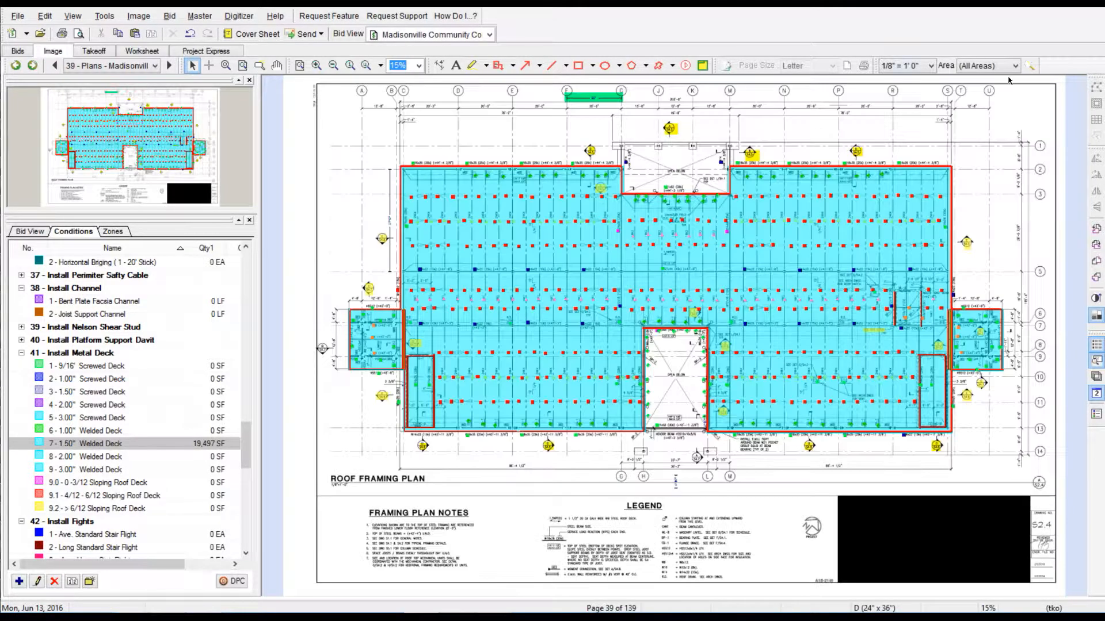
left_click(1018, 66)
left_click(280, 226)
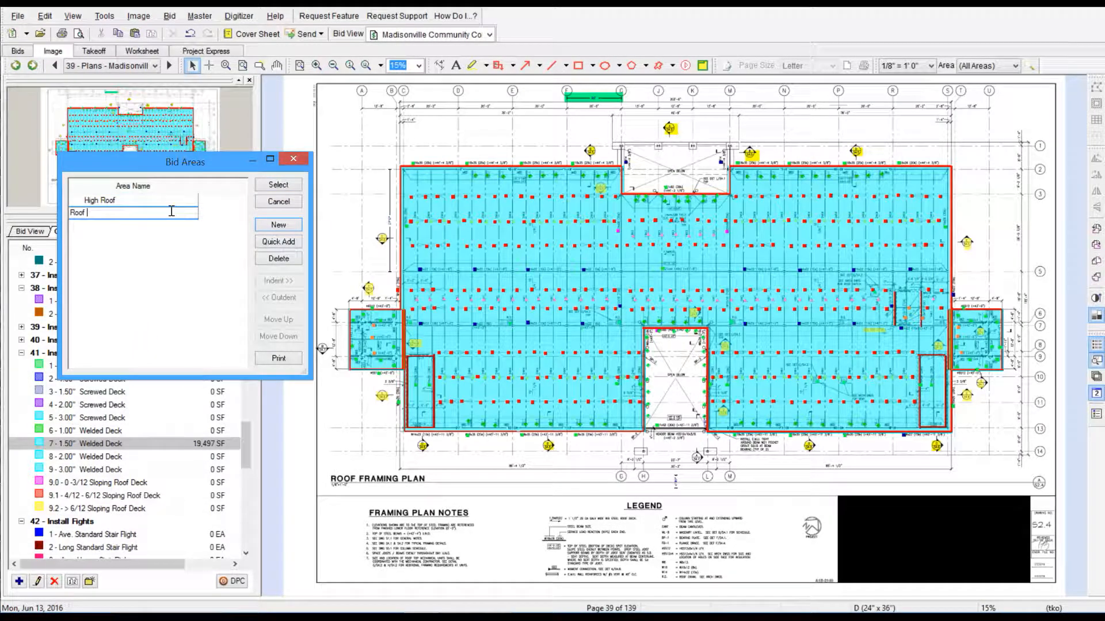
left_click(280, 185)
left_click_drag(327, 111, 1024, 469)
right_click(830, 265)
left_click(882, 273)
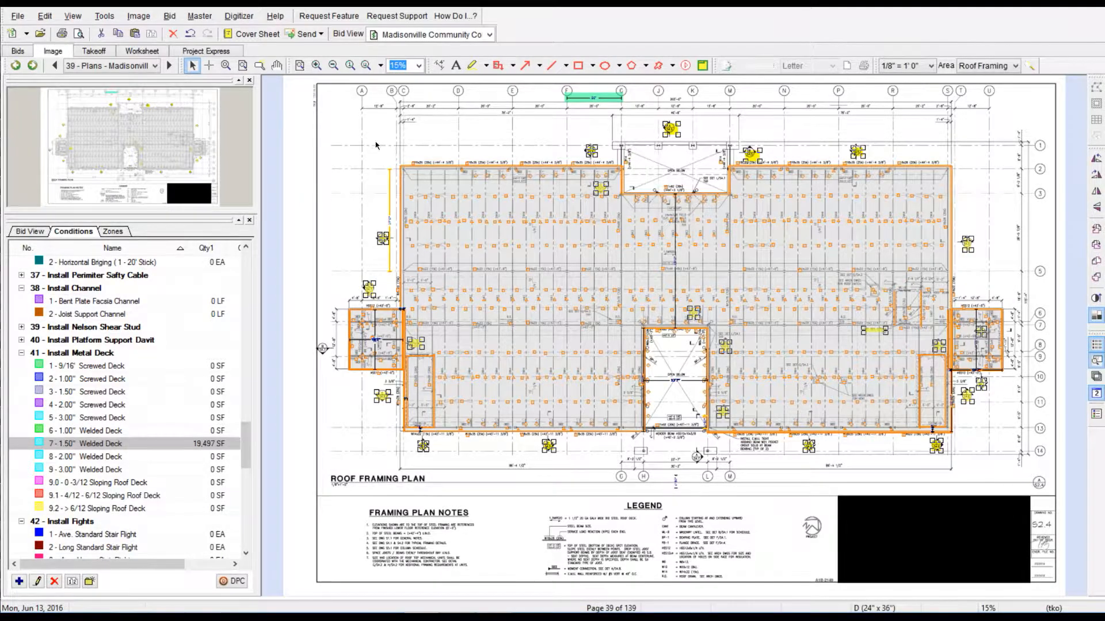
Create a bid area named Upper Floor and assign all takeoff on page 38's Upper Floor Framing Plan to it.
left_click(54, 66)
left_click(1018, 66)
left_click(279, 225)
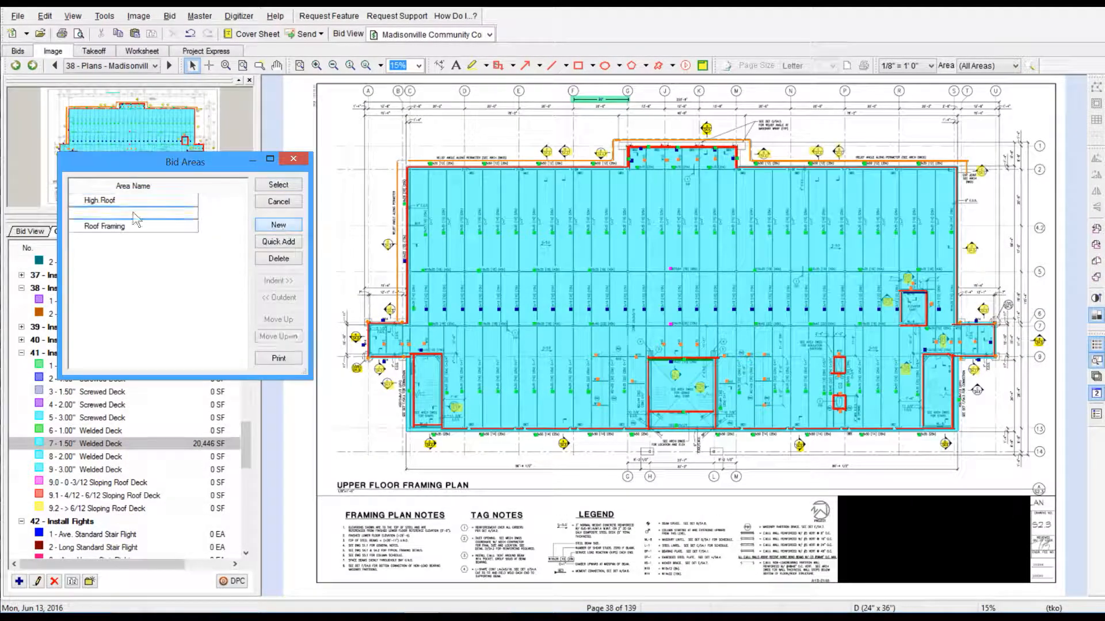
left_click(277, 187)
left_click_drag(337, 127, 1050, 479)
right_click(899, 192)
left_click(942, 198)
Create a bid area named Middle Floor and assign all takeoff on page 37's Middle Floor Framing Plan to it.
left_click(54, 65)
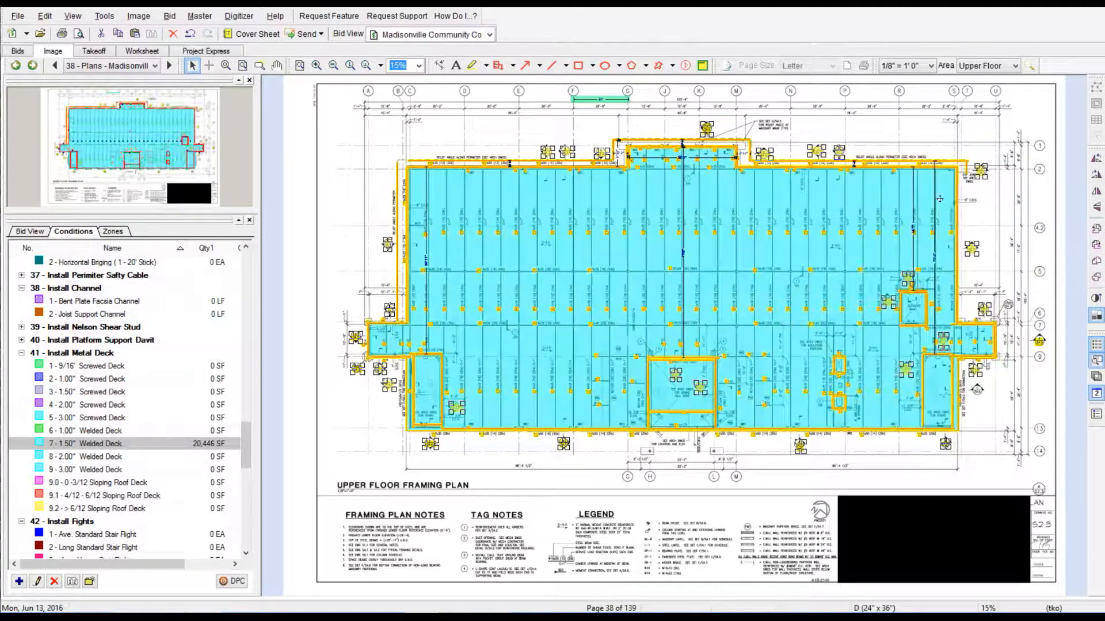
left_click(285, 242)
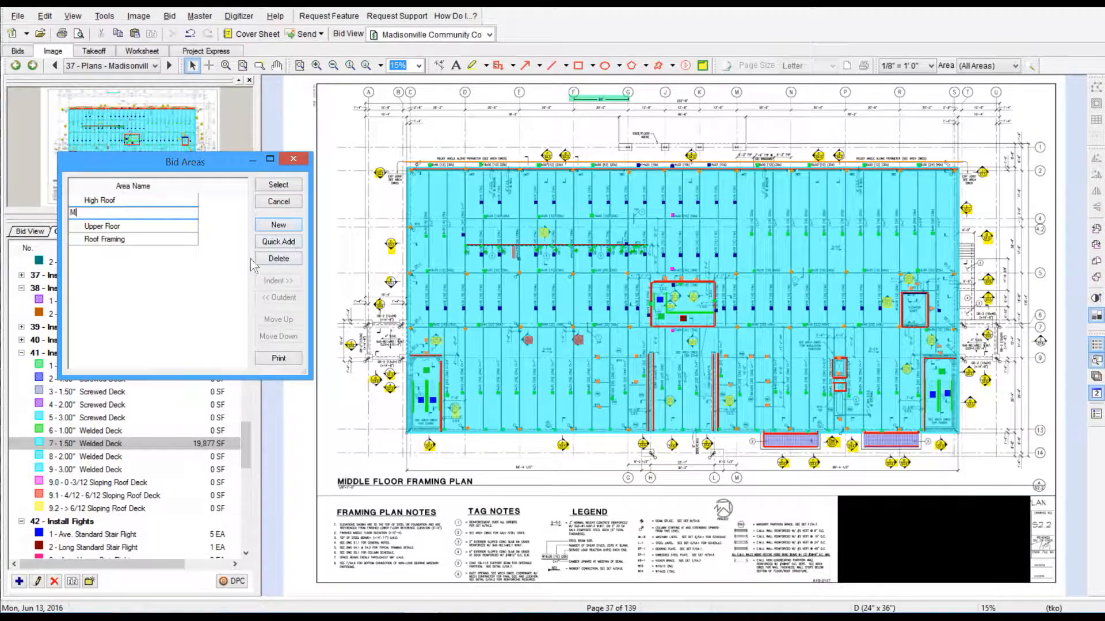
left_click(278, 186)
left_click_drag(352, 132, 998, 470)
right_click(851, 168)
left_click(892, 177)
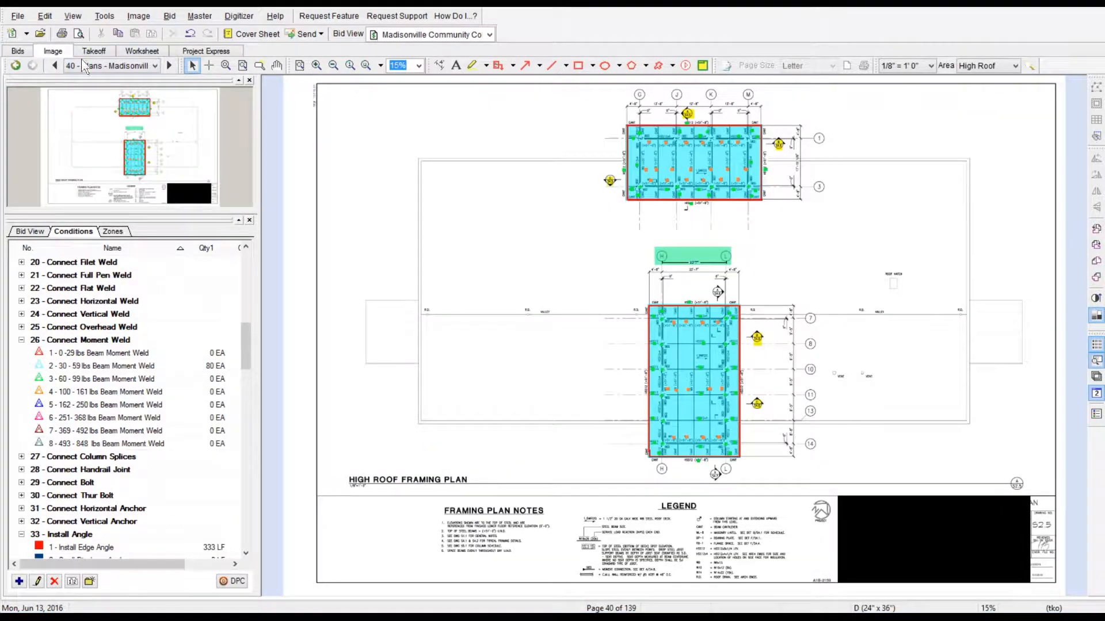
Export the takeoff totals by area to a CSV file named Madisonville Community College.
left_click(51, 68)
left_click(52, 68)
left_click(94, 51)
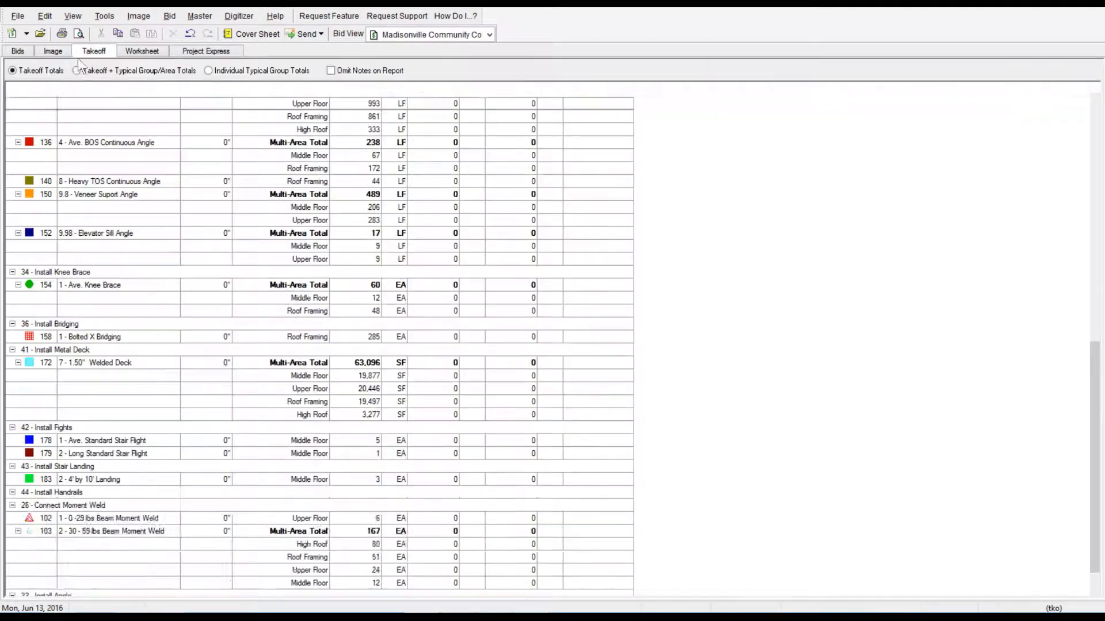
left_click(20, 15)
mouse_move(37, 90)
left_click(226, 92)
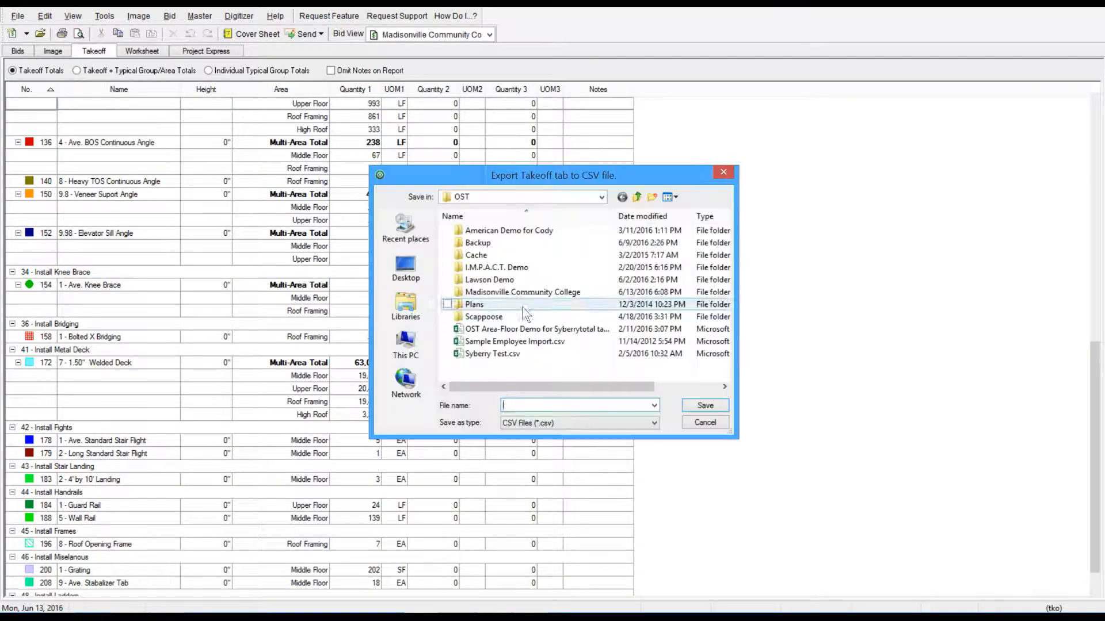
type("Madi")
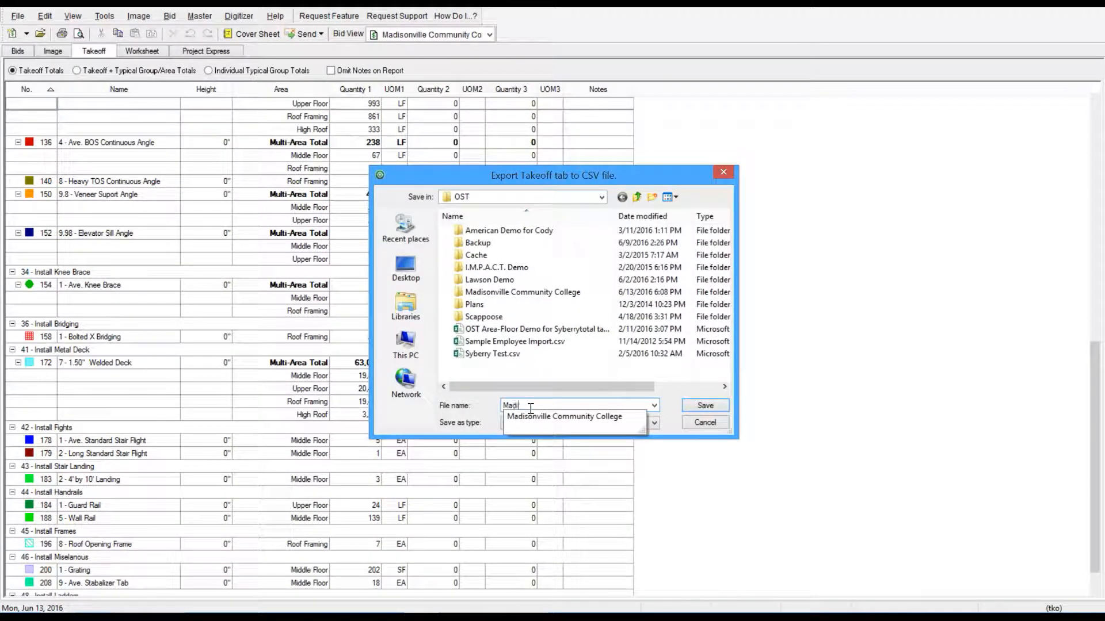
type("so")
left_click(567, 416)
left_click(415, 280)
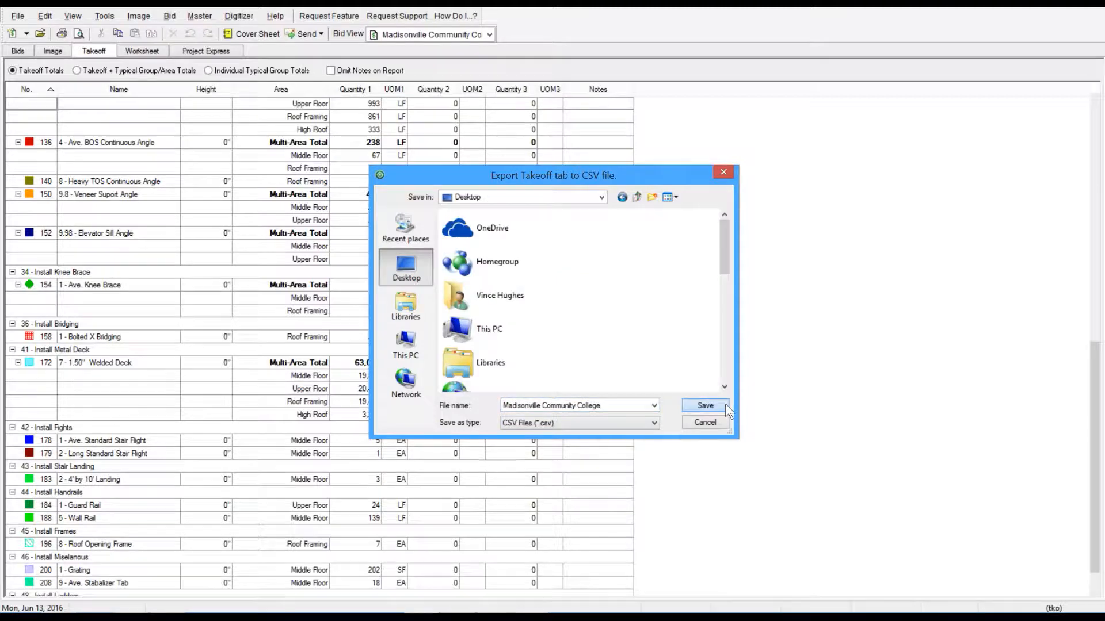
left_click(723, 405)
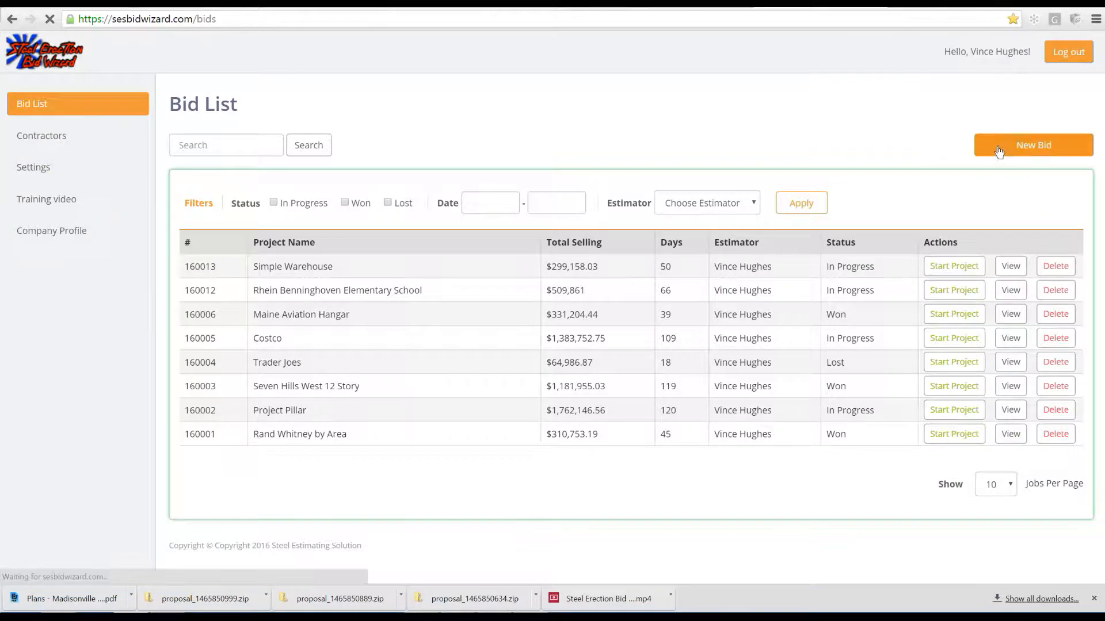
Switch to Steel Erection Bid Wizard, start a new bid and name its first task group Middle Floor.
left_click(998, 144)
left_click(41, 304)
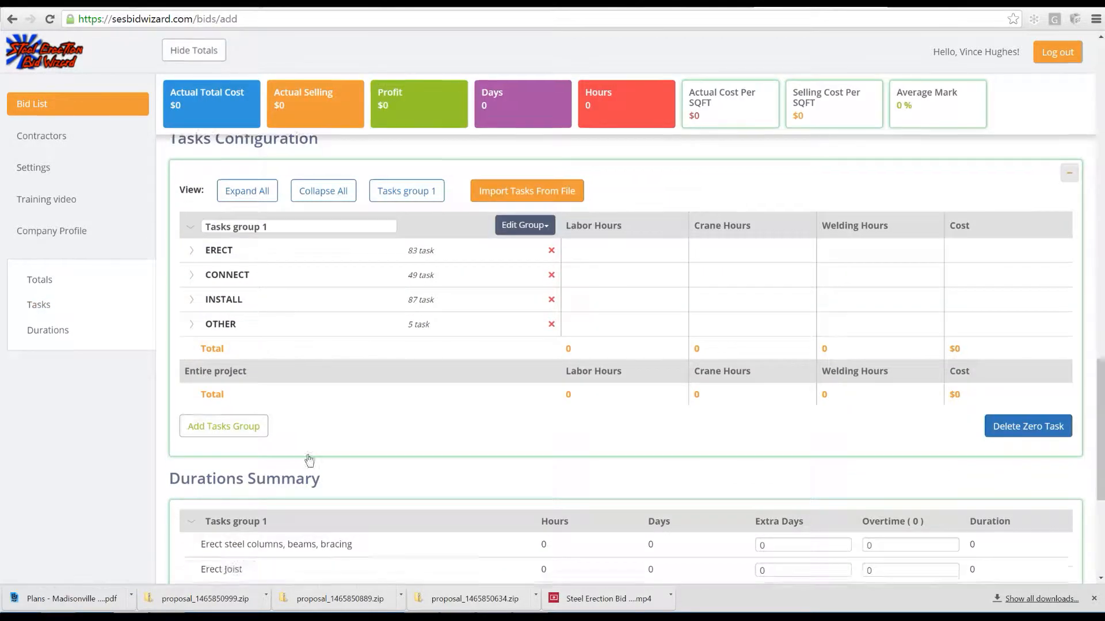
type("Mis")
key("BackSpace")
type("dlle")
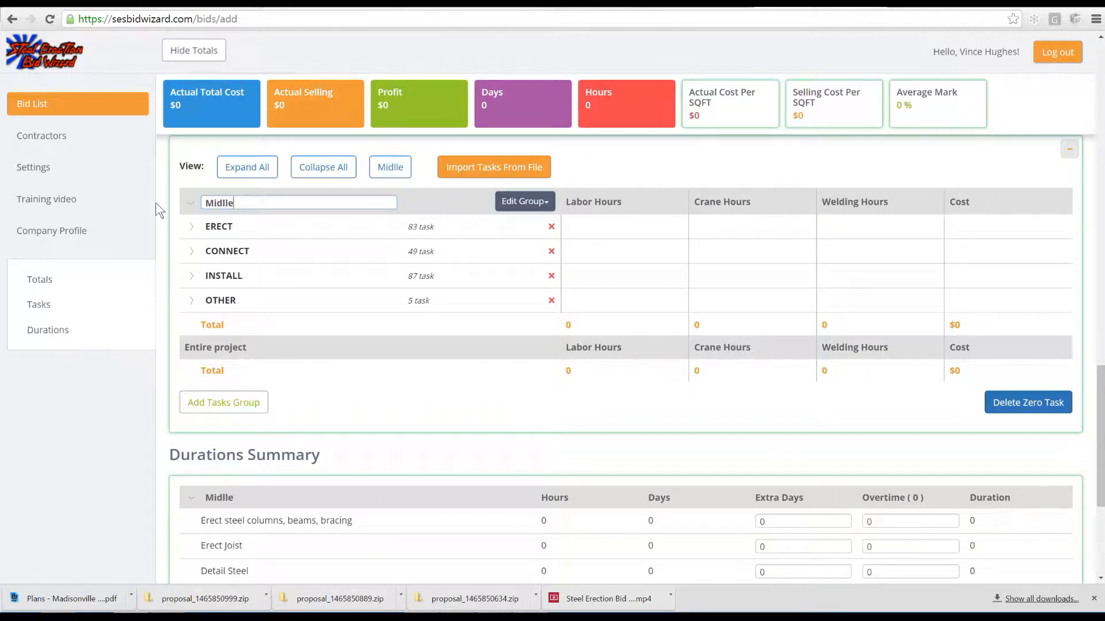
key("BackSpace")
key("BackSpace")
key("BackSpace")
type("dle Floor")
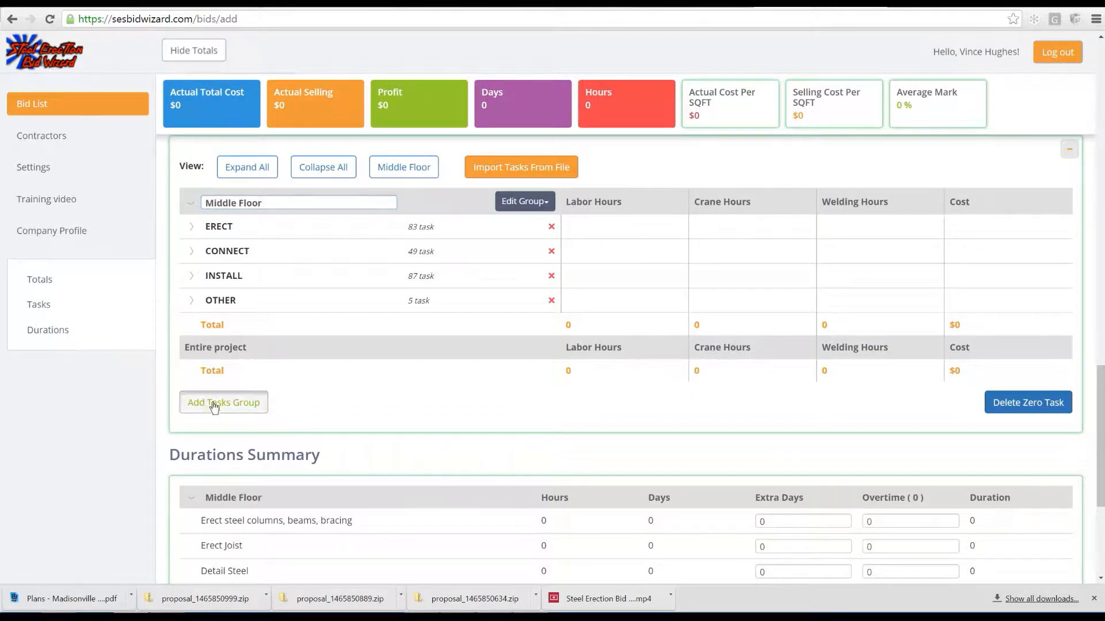
Add three more task groups named Upper Floor, Roof Framing and High Roof.
left_click(265, 405)
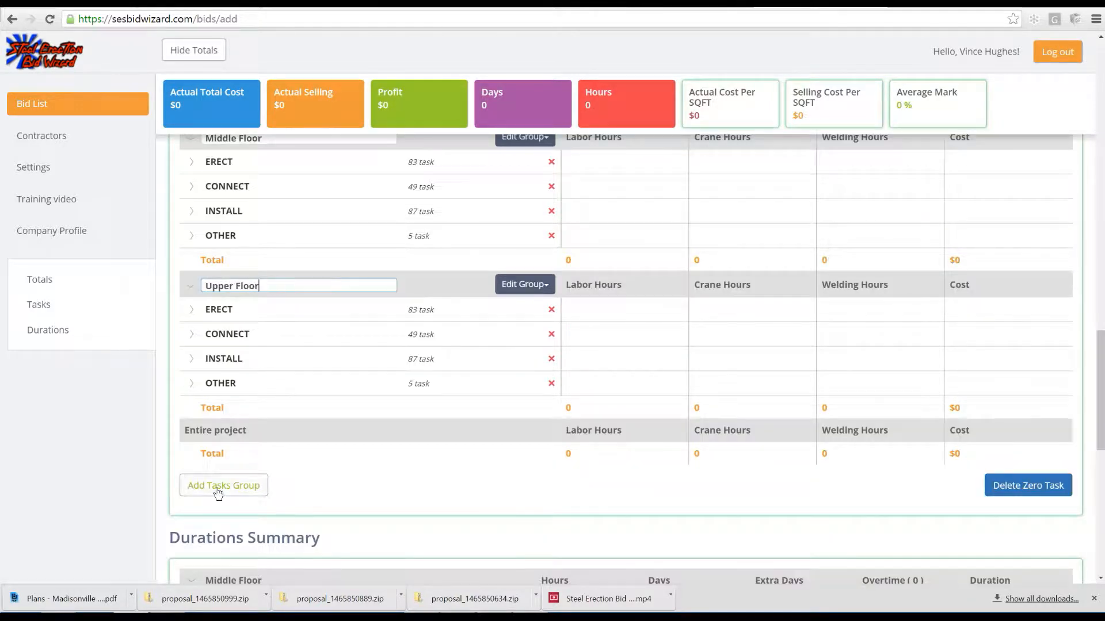
key("Return")
type("Roof Framing")
scroll(276, 436, "down", 3)
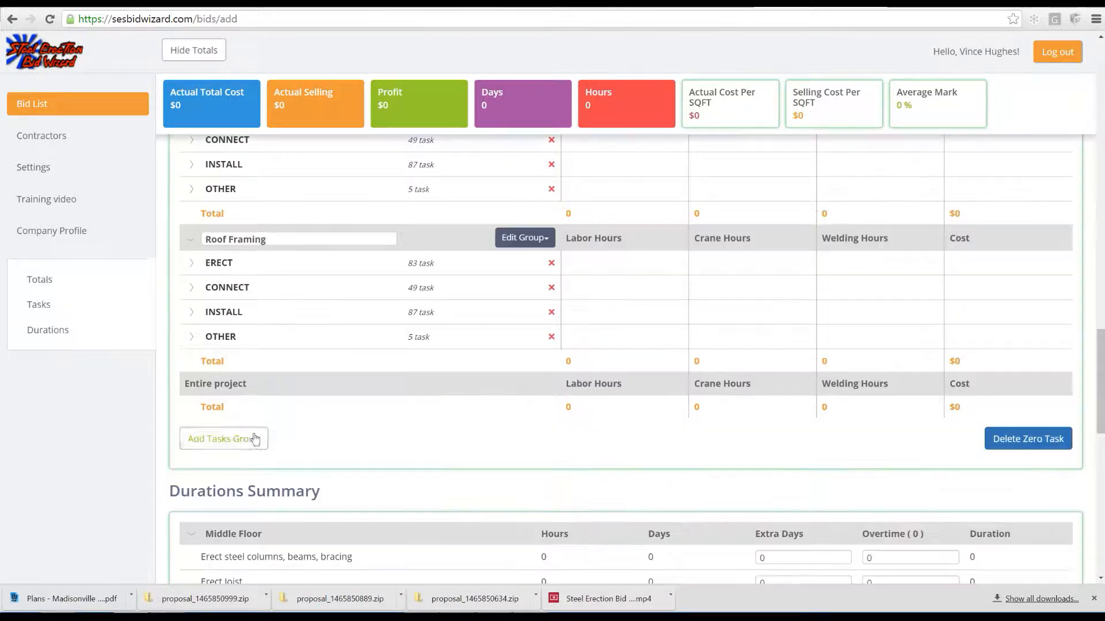
left_click(261, 436)
Import the task quantities from Madisonville Community College.csv in the Drawings folder's project subfolder.
left_click(48, 303)
left_click(755, 199)
left_click(592, 162)
left_click(507, 196)
left_click(402, 119)
scroll(48, 118, "down", 2)
left_click(43, 214)
double_click(230, 223)
double_click(148, 109)
double_click(163, 191)
left_click(173, 84)
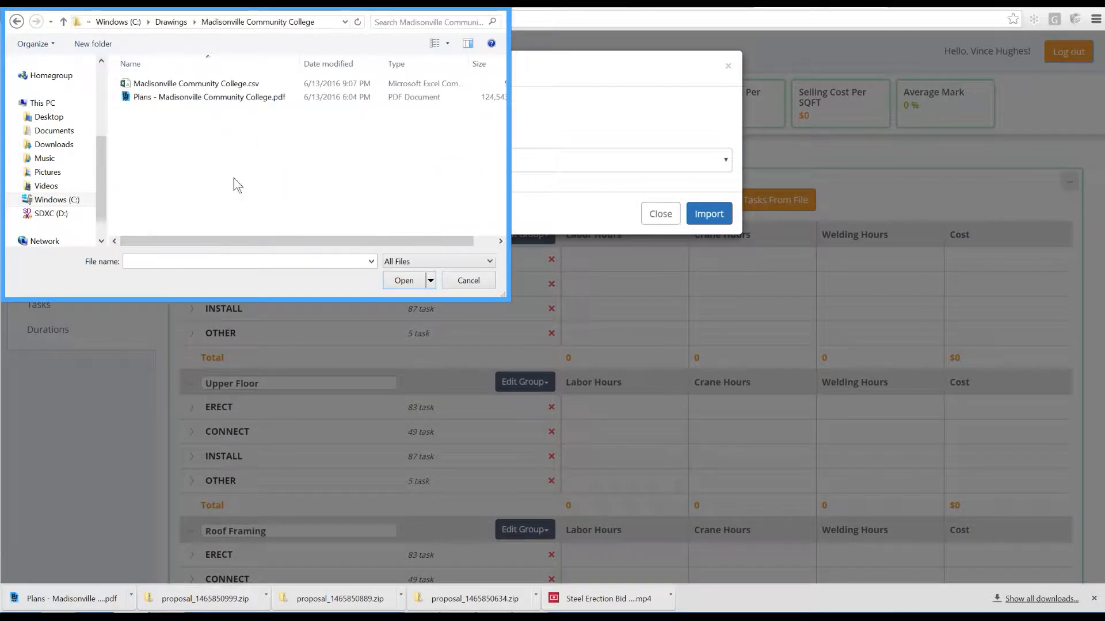
left_click(404, 280)
left_click(709, 214)
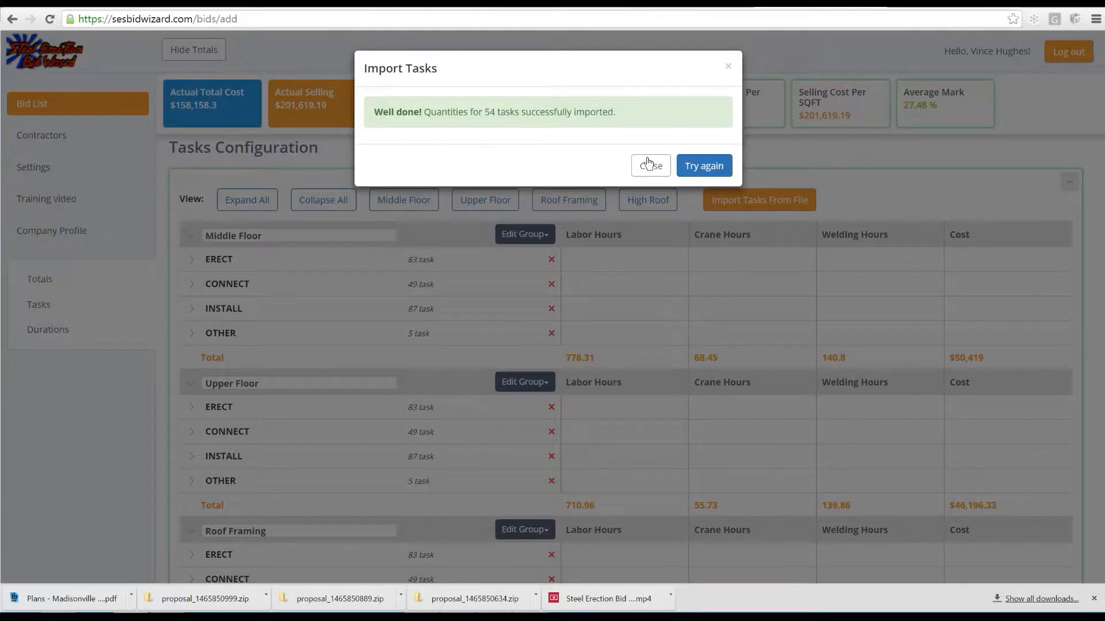
left_click(650, 166)
Review the imported Middle Floor erection quantities and delete the zero-quantity tasks from all groups.
left_click(193, 262)
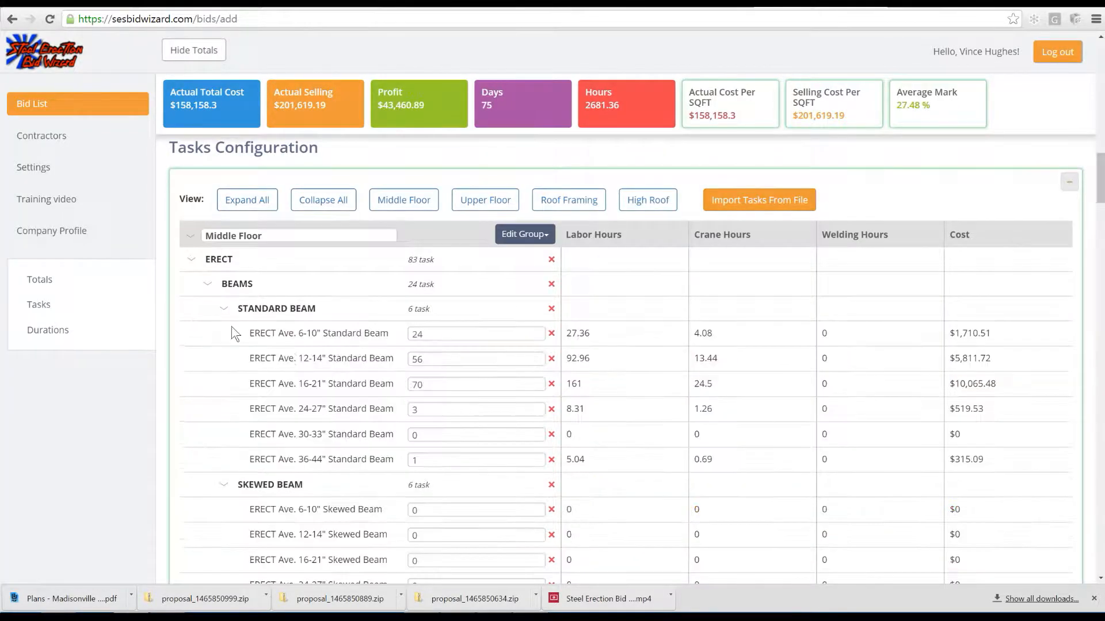
scroll(422, 434, "down", 15)
scroll(422, 434, "down", 10)
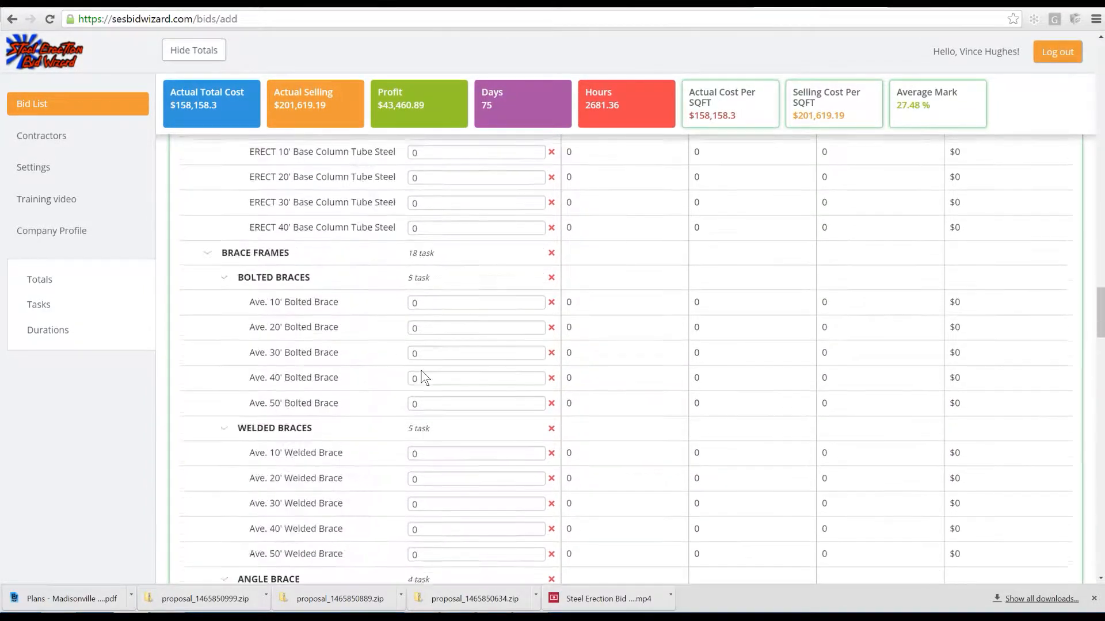
left_click(35, 334)
left_click(1015, 354)
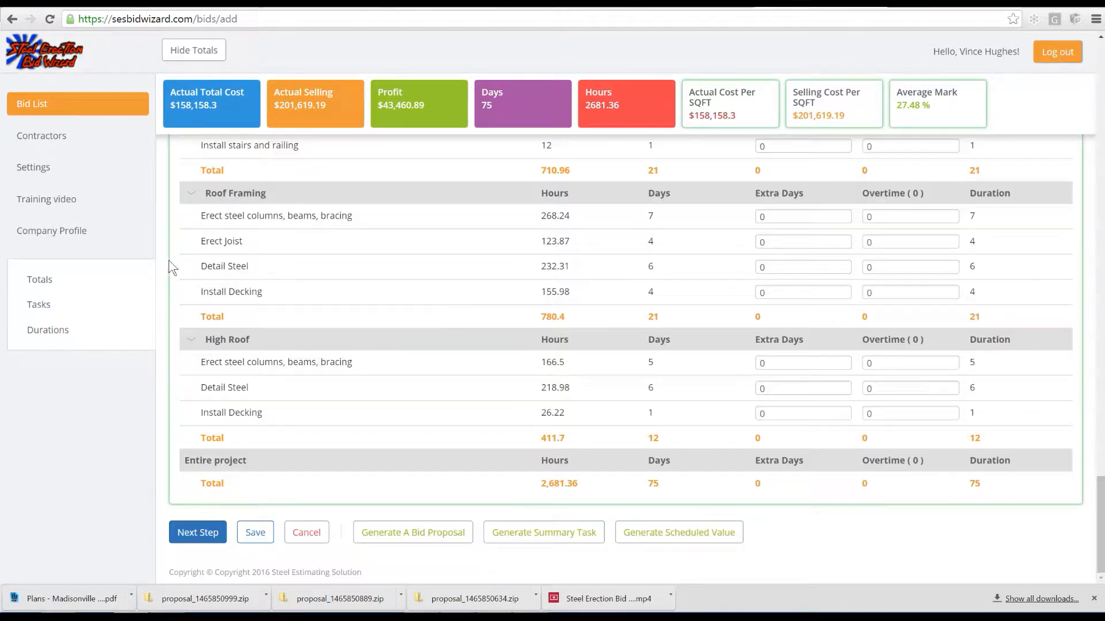
scroll(426, 240, "up", 15)
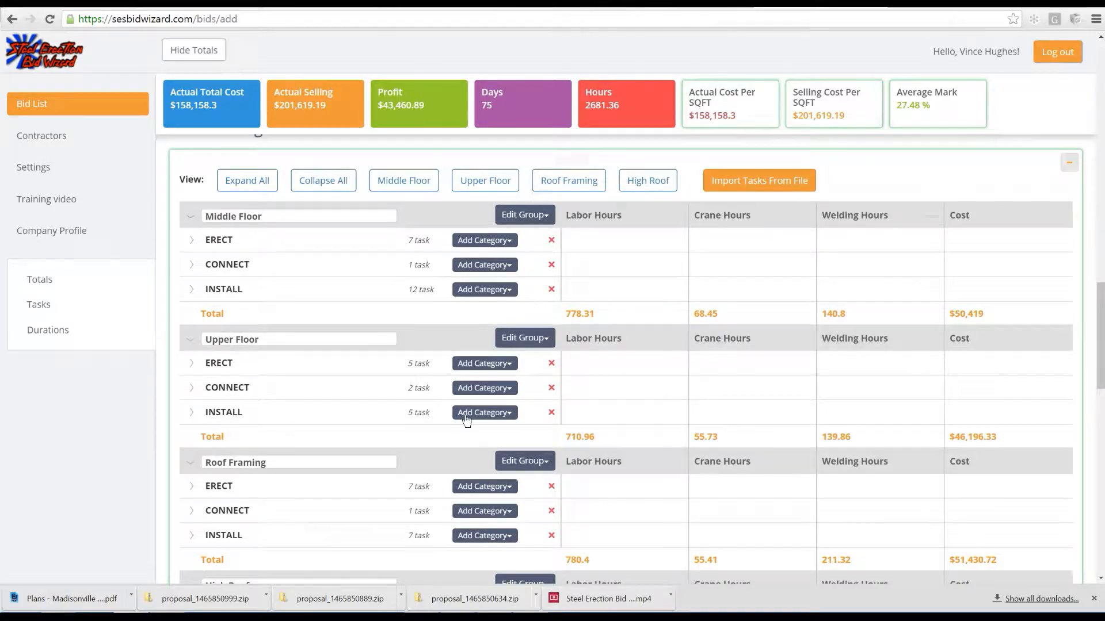
Set the structure area to 63,096 sqft, taken from On-Screen Takeoff's 1.50" Welded Deck total, and the average crew size to 9.
left_click(49, 286)
left_click(420, 602)
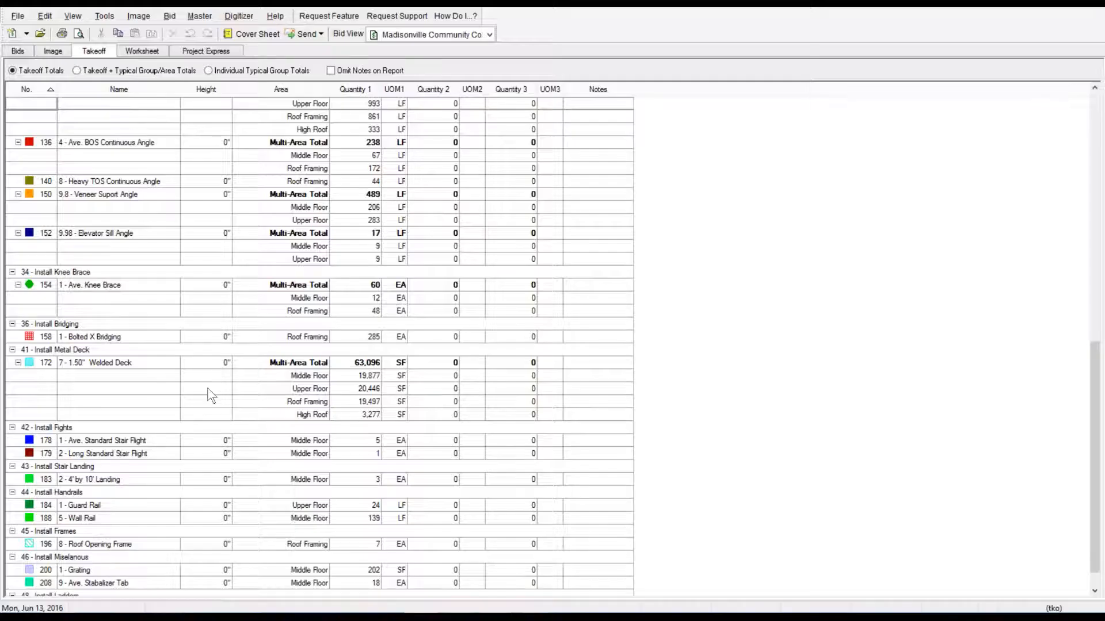
left_click_drag(143, 388, 167, 397)
scroll(193, 378, "down", 1)
left_click(368, 337)
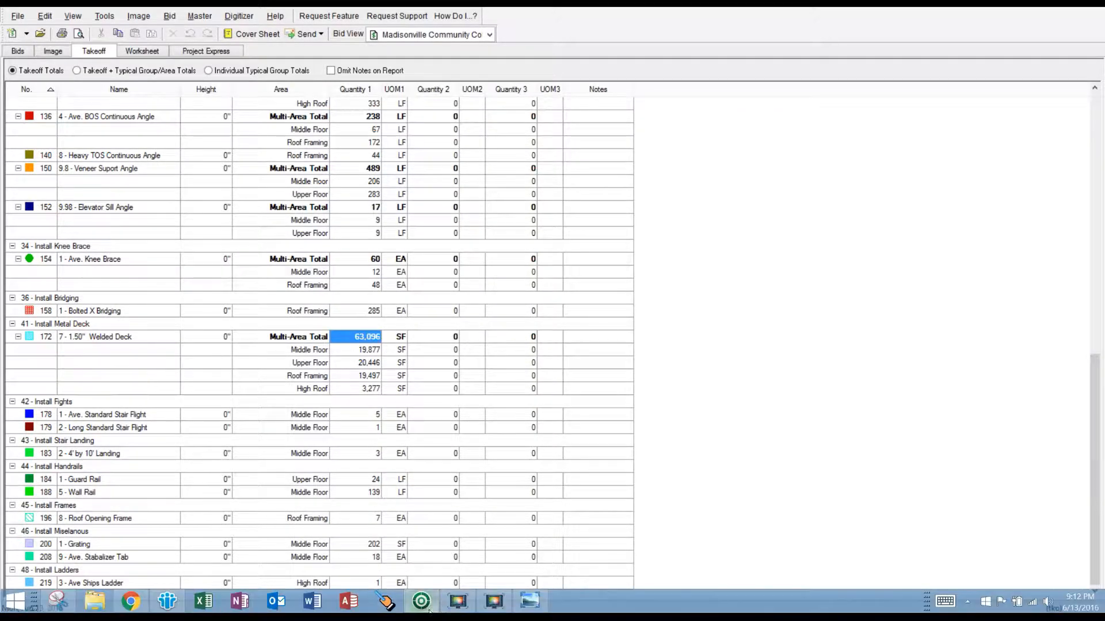
left_click(133, 603)
left_click_drag(387, 485, 356, 486)
left_click(678, 427)
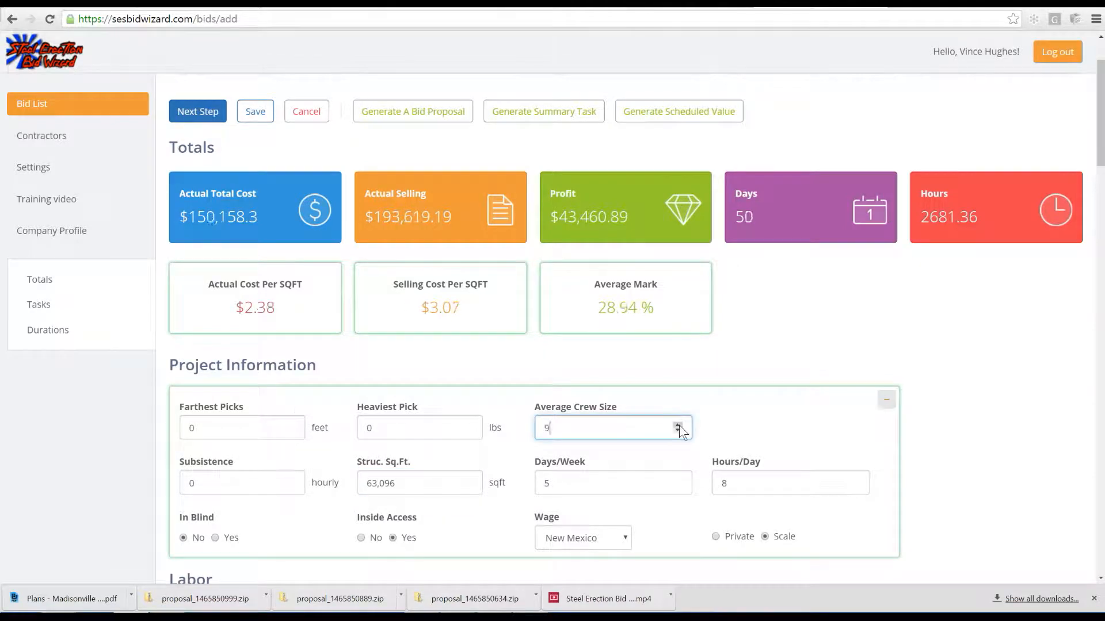
Add one Reach Forklift and three Straight Boom Lift 40'-45' units to the weekly equipment.
scroll(313, 406, "down", 10)
left_click(260, 376)
left_click(252, 584)
scroll(253, 426, "down", 2)
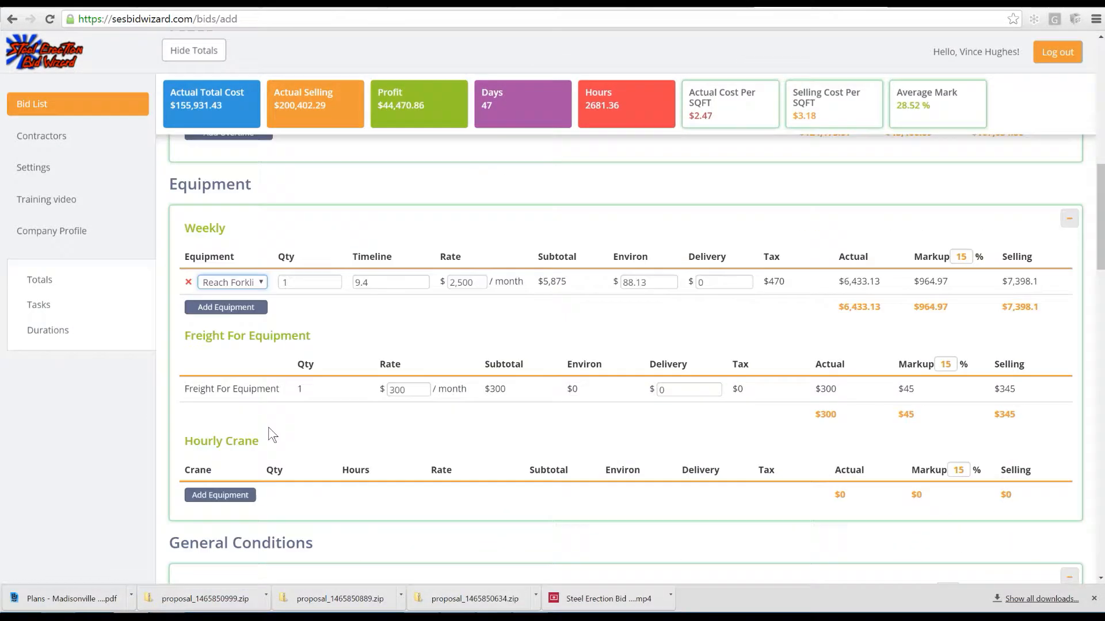
left_click(230, 271)
left_click(253, 272)
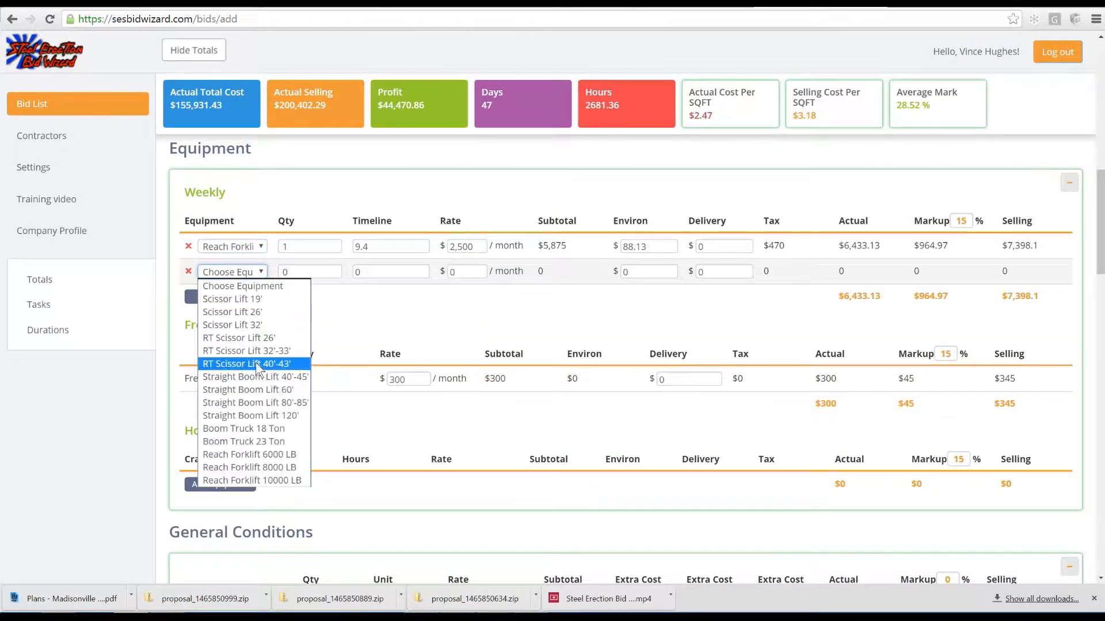
left_click(239, 377)
left_click(332, 269)
Add one 40 Ton Crane to the hourly crane equipment.
scroll(247, 417, "down", 1)
left_click(247, 419)
left_click(233, 420)
left_click(251, 445)
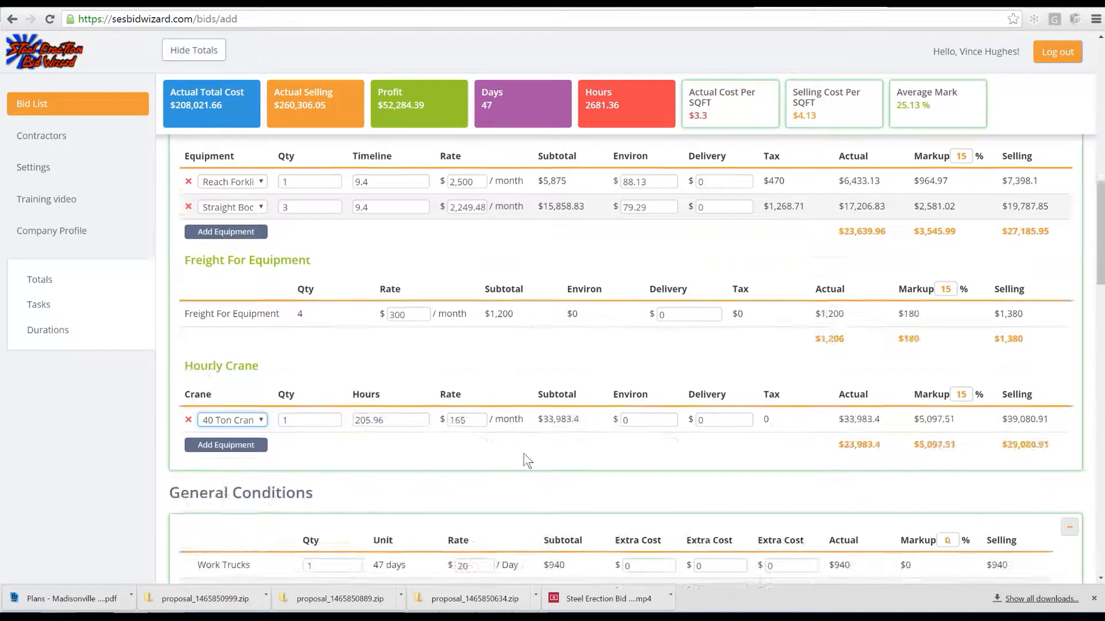
Set the daily rate in General Conditions to $200.
scroll(524, 456, "down", 3)
left_click_drag(475, 395, 436, 418)
type("200")
Set the labor markup to 25% and both the weekly equipment and hourly crane markups to 10%.
scroll(693, 382, "up", 9)
left_click_drag(939, 370, 952, 351)
type("25")
scroll(890, 437, "down", 2)
scroll(891, 437, "down", 1)
type("10")
scroll(970, 363, "down", 4)
left_click(953, 333)
type("10")
scroll(713, 419, "up", 10)
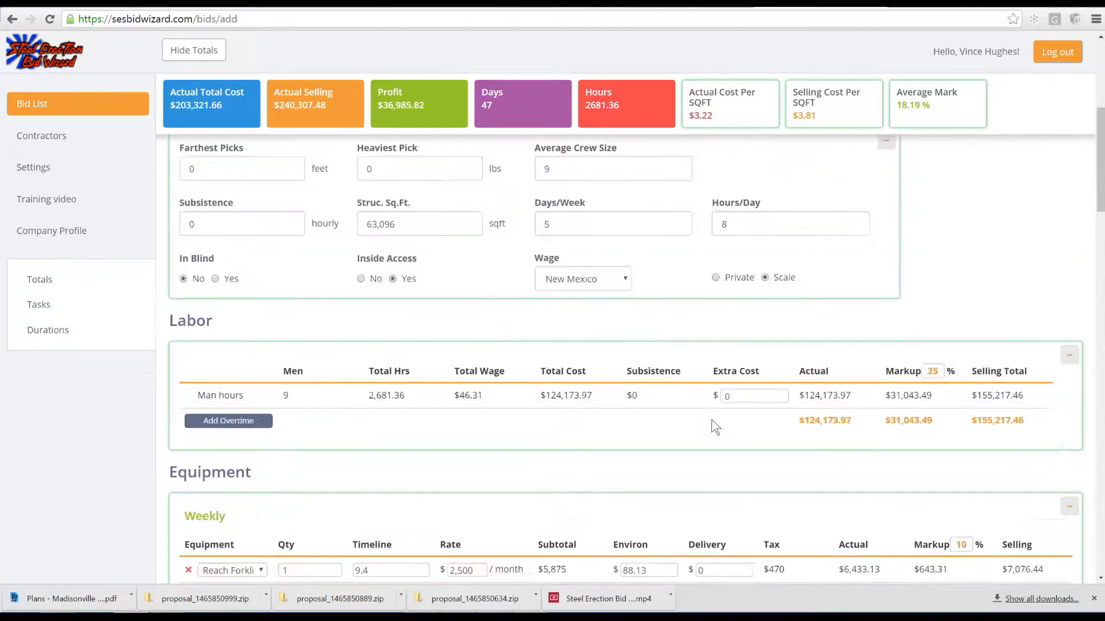
Set the wage region in the Project Information to Kentucky.
left_click(625, 473)
left_click(568, 517)
scroll(586, 373, "down", 3)
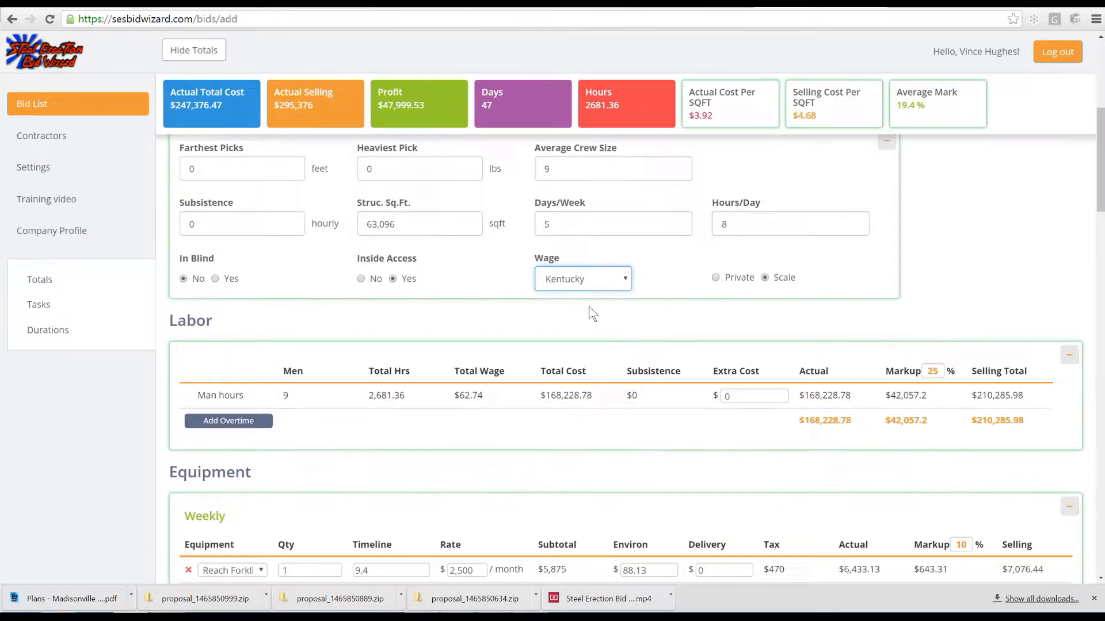
Compare the bid totals under other wage regions and Private versus Scale rates, returning to Kentucky at Scale.
left_click(714, 279)
left_click(617, 278)
left_click(583, 311)
left_click(715, 278)
left_click(598, 279)
left_click(587, 363)
left_click(583, 279)
left_click(578, 322)
left_click(764, 278)
left_click(736, 278)
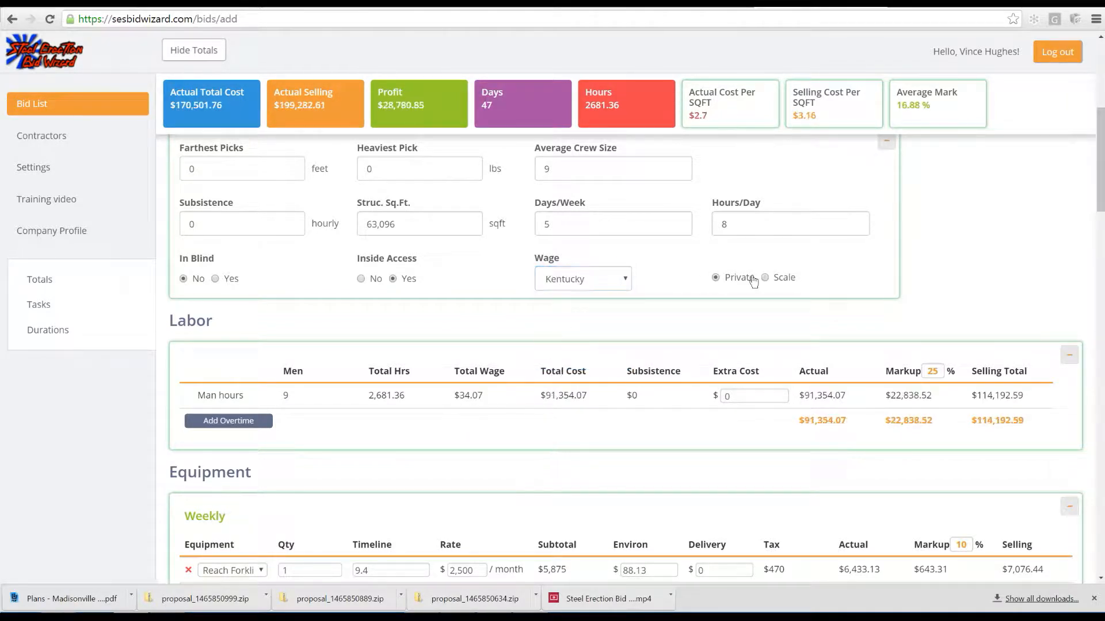
left_click(764, 278)
Enter Madisonville Community College as the job name, matching the desktop takeoff file, and Demo 3 Story as the job location.
scroll(501, 362, "up", 8)
left_click(210, 159)
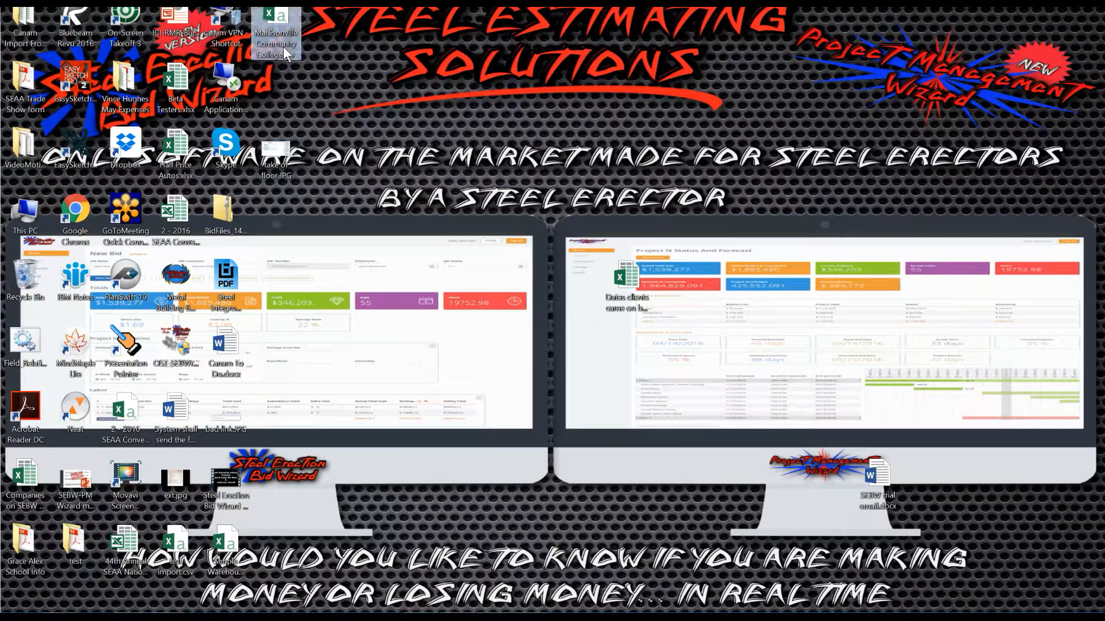
right_click(283, 46)
left_click(241, 76)
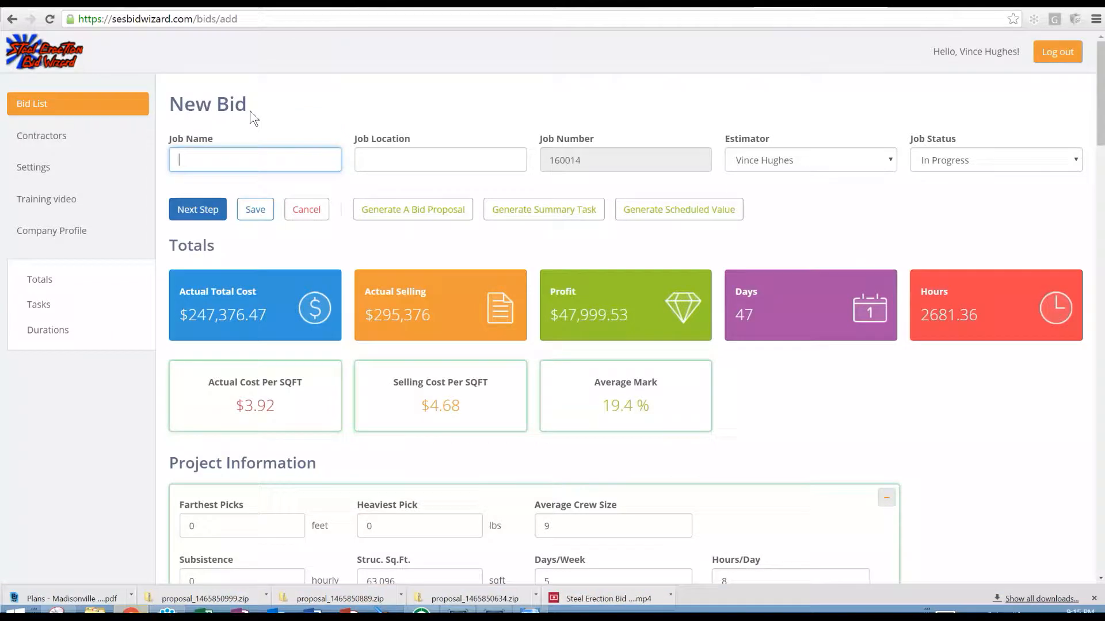
type("Madisonville Community College")
left_click(421, 155)
type("De")
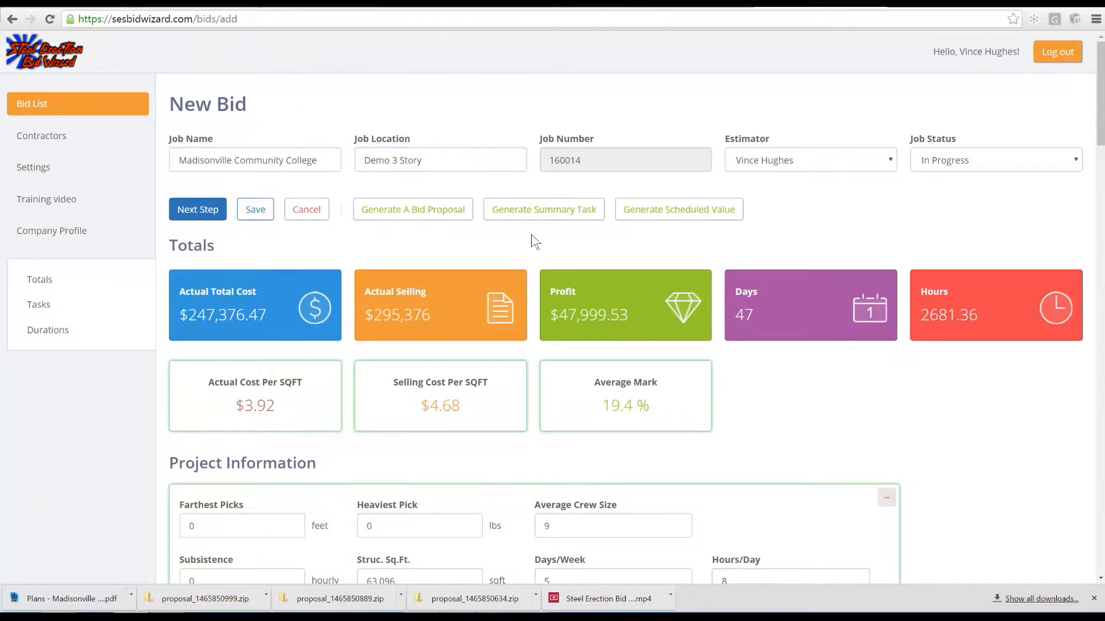
Continue from the bid to its schedule, review the task dates and timeline for each area, and return to the bid.
left_click(201, 217)
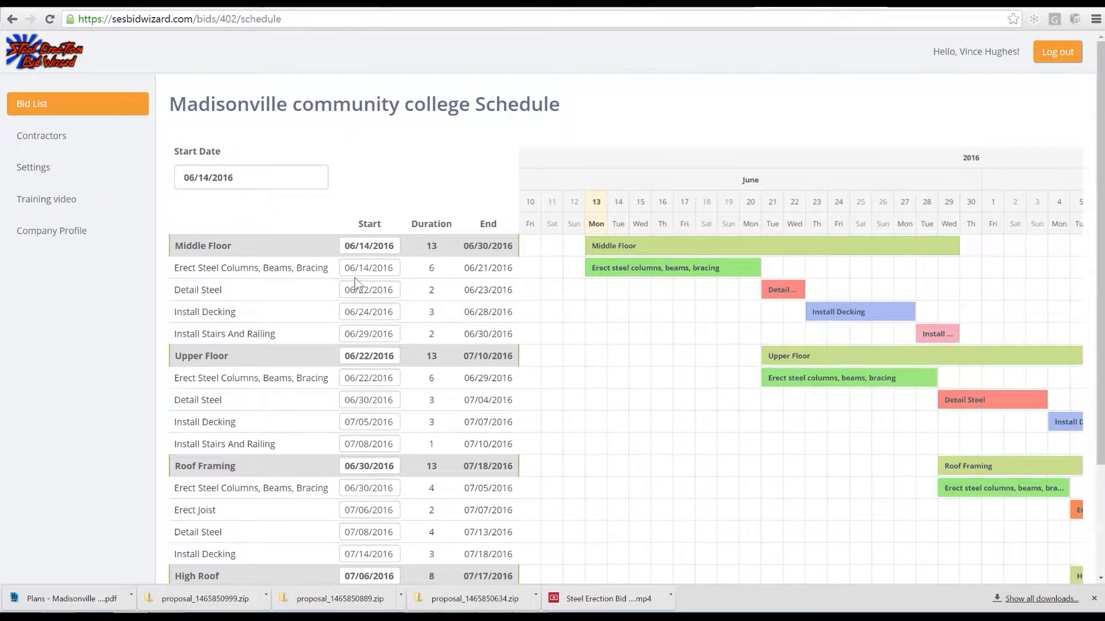
left_click(361, 288)
left_click(412, 208)
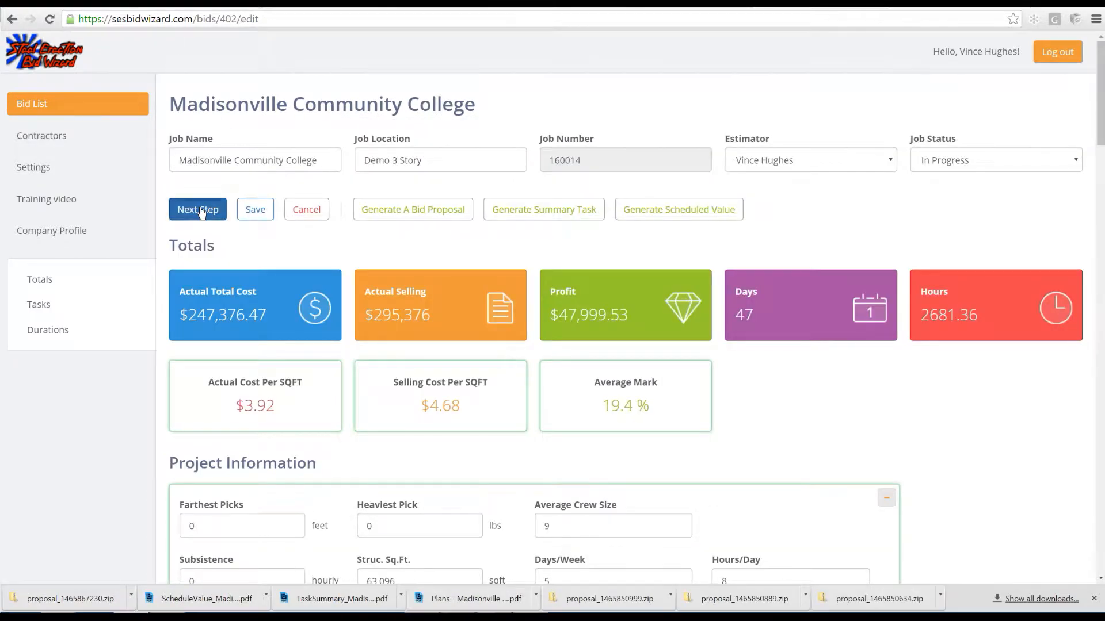
left_click(201, 211)
scroll(866, 405, "down", 3)
mouse_move(859, 517)
left_mouse_down()
mouse_move(969, 515)
mouse_move(846, 522)
left_mouse_up()
scroll(360, 199, "up", 3)
scroll(247, 333, "down", 3)
left_click(226, 549)
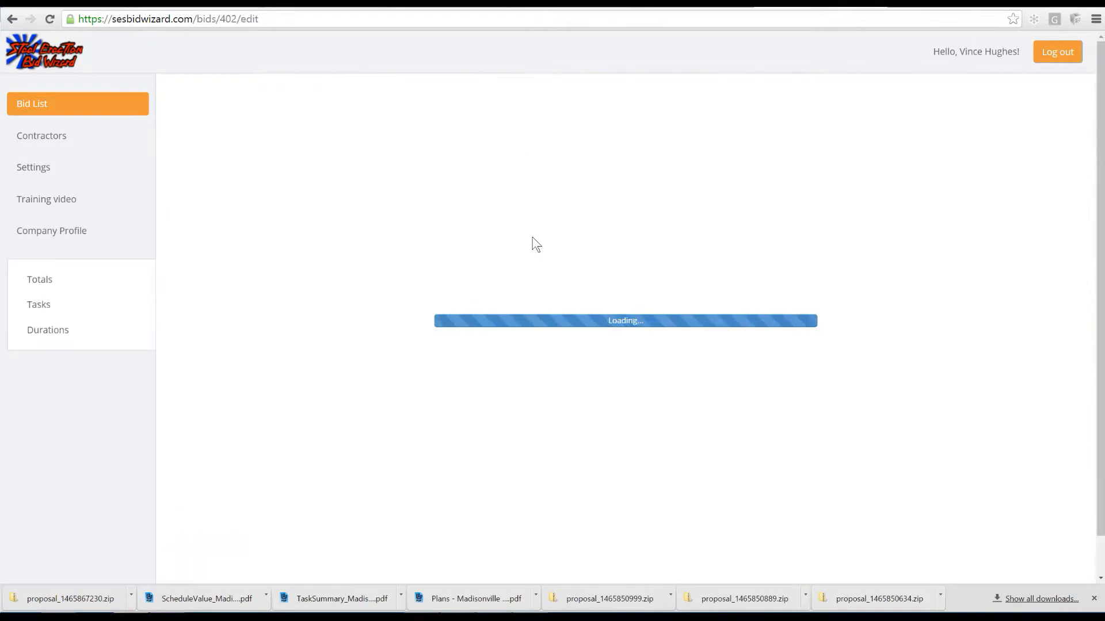
Generate the summary task PDF and review its list of man, crane and weld hours per task.
left_click(534, 211)
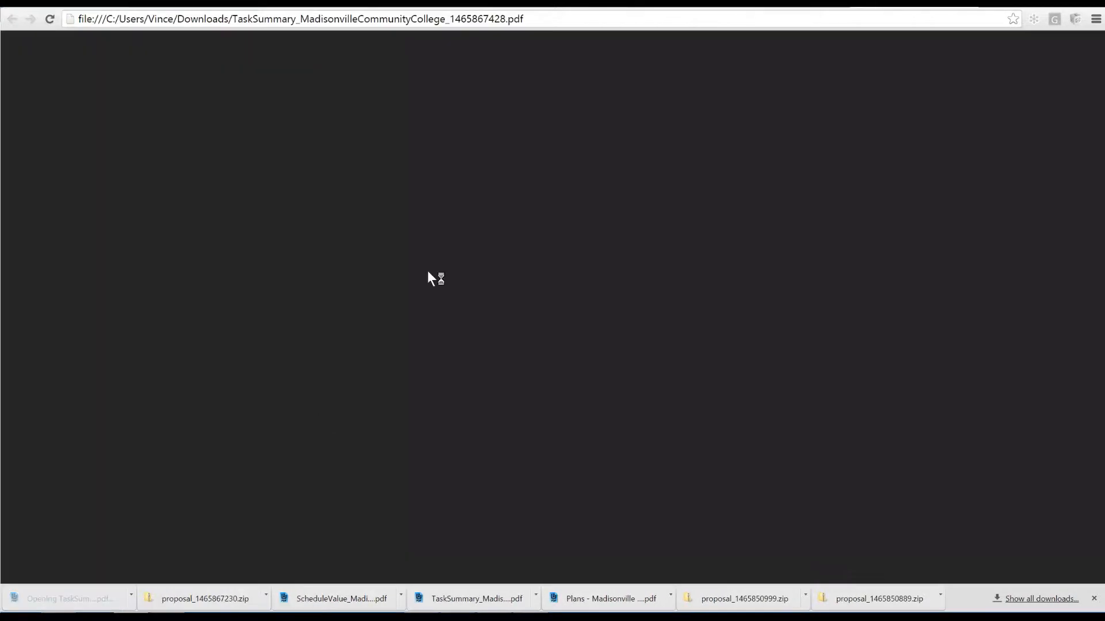
scroll(477, 301, "down", 5)
scroll(477, 322, "down", 5)
scroll(484, 344, "up", 15)
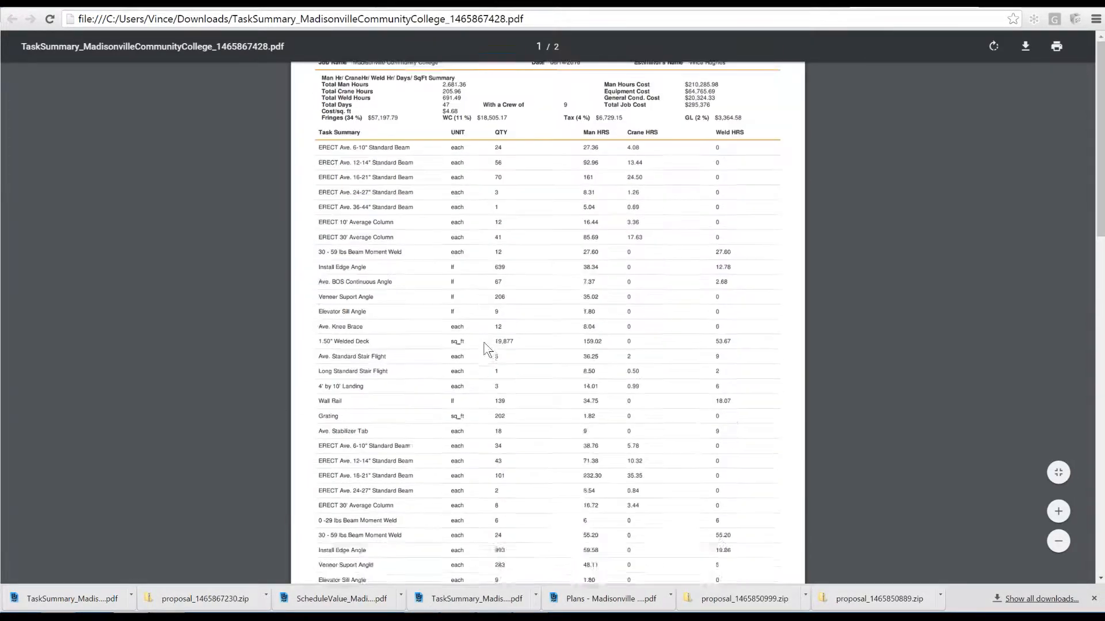
key("alt+Left")
Generate the scheduled value PDF and review the costs by area, labor and equipment.
left_click(667, 201)
left_click(74, 599)
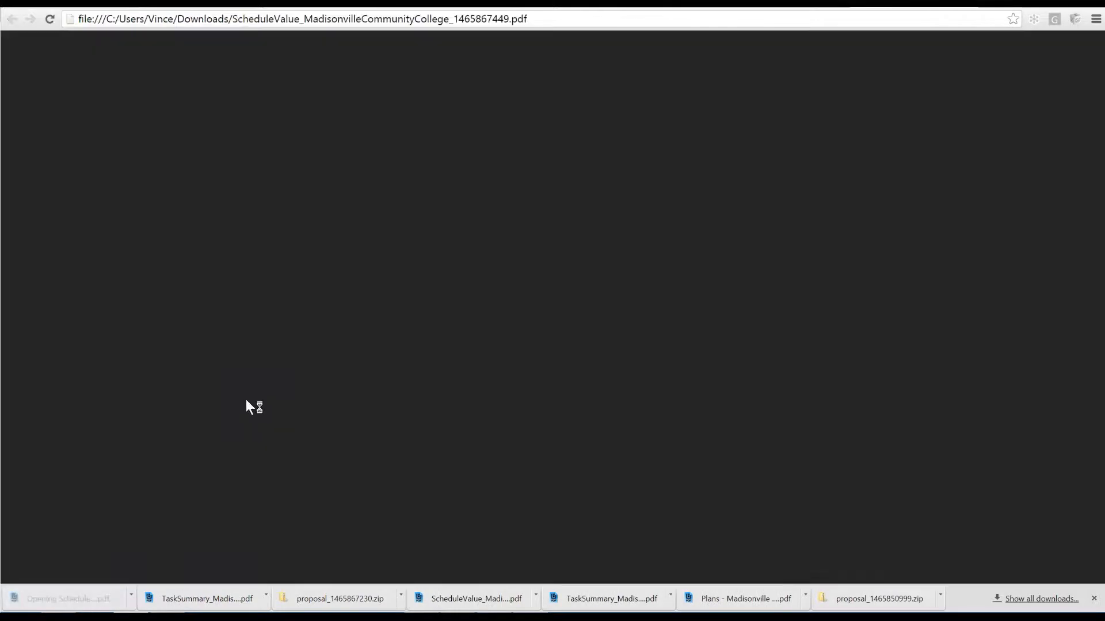
scroll(484, 270, "down", 10)
scroll(352, 230, "up", 3)
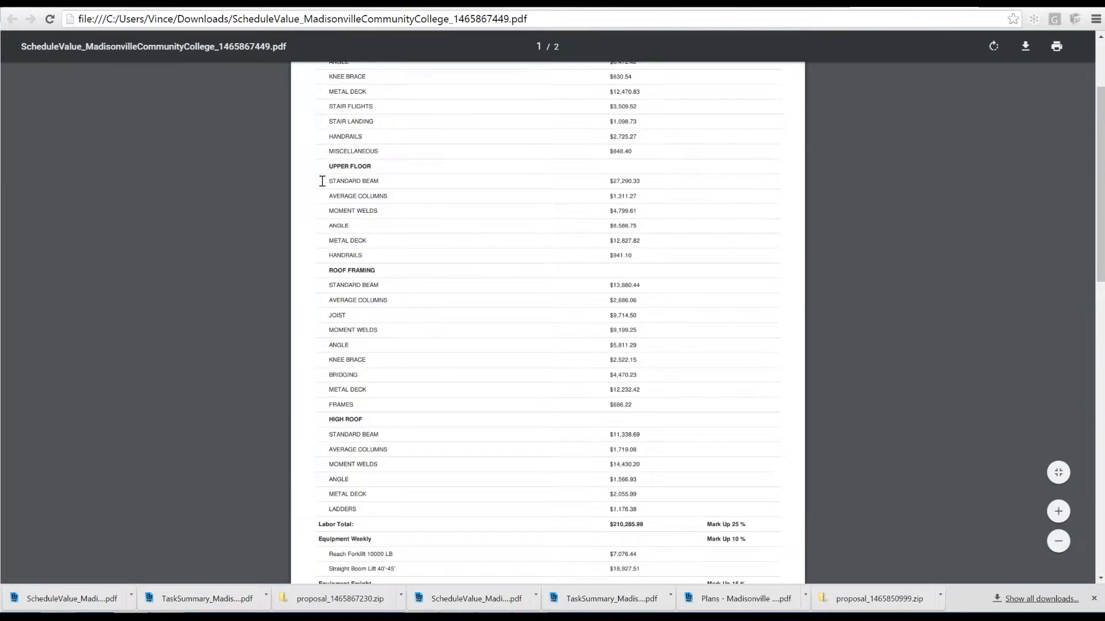
scroll(581, 218, "down", 7)
key("alt+Left")
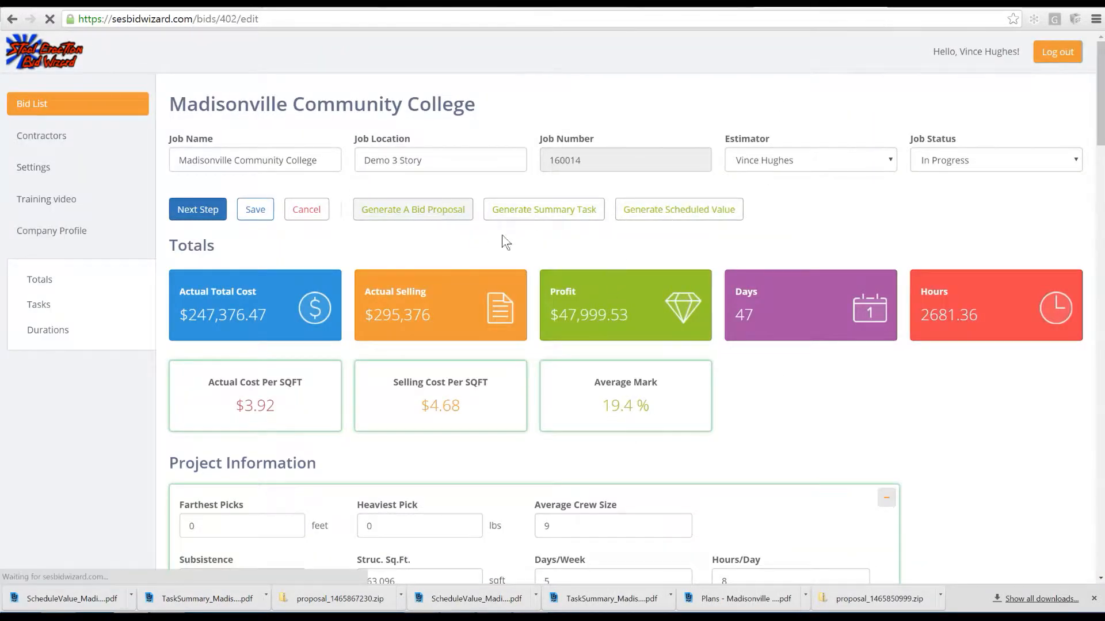
Fill in the bid proposal details with plans S-02 to S - 25, specifications Yes and addendums 5.
double_click(276, 195)
left_click(266, 215)
double_click(254, 245)
left_click(251, 263)
double_click(228, 288)
left_click(232, 323)
scroll(265, 399, "down", 1)
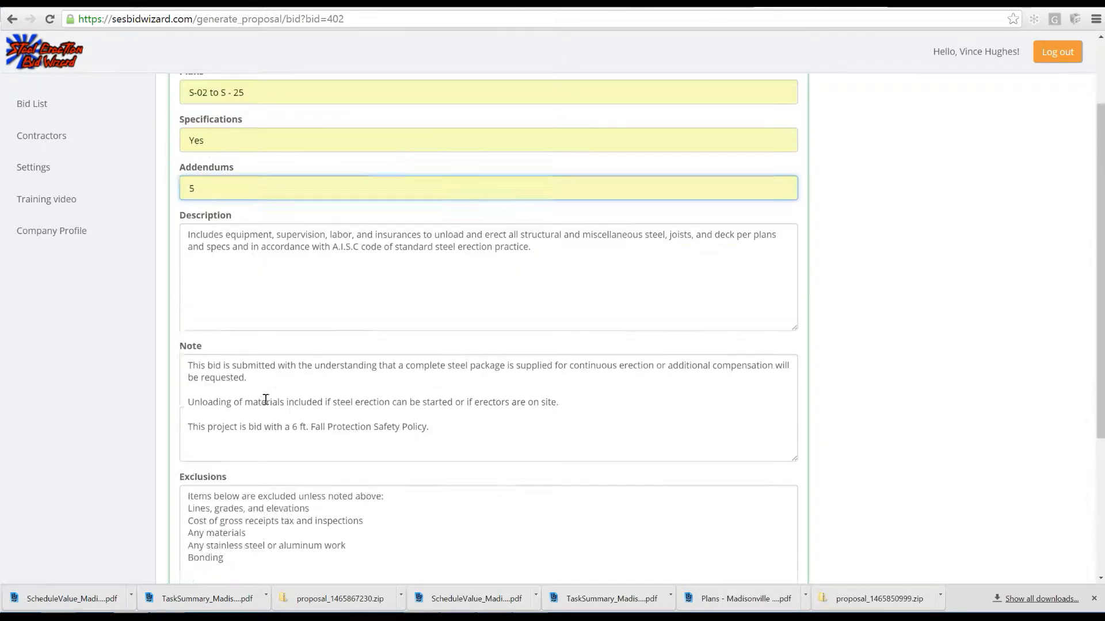
Select Jaynes Corporation, Star Construction and Gerald Martin General Contractor as proposal recipients and view the selected contractors.
scroll(265, 400, "down", 5)
left_click(197, 533)
left_click(746, 203)
left_click(748, 228)
left_click(748, 253)
left_click(904, 156)
Set the budget adjustment to -5% for Jaynes Corporation, enter one for Star Construction, and generate the proposals.
double_click(804, 152)
left_click(808, 180)
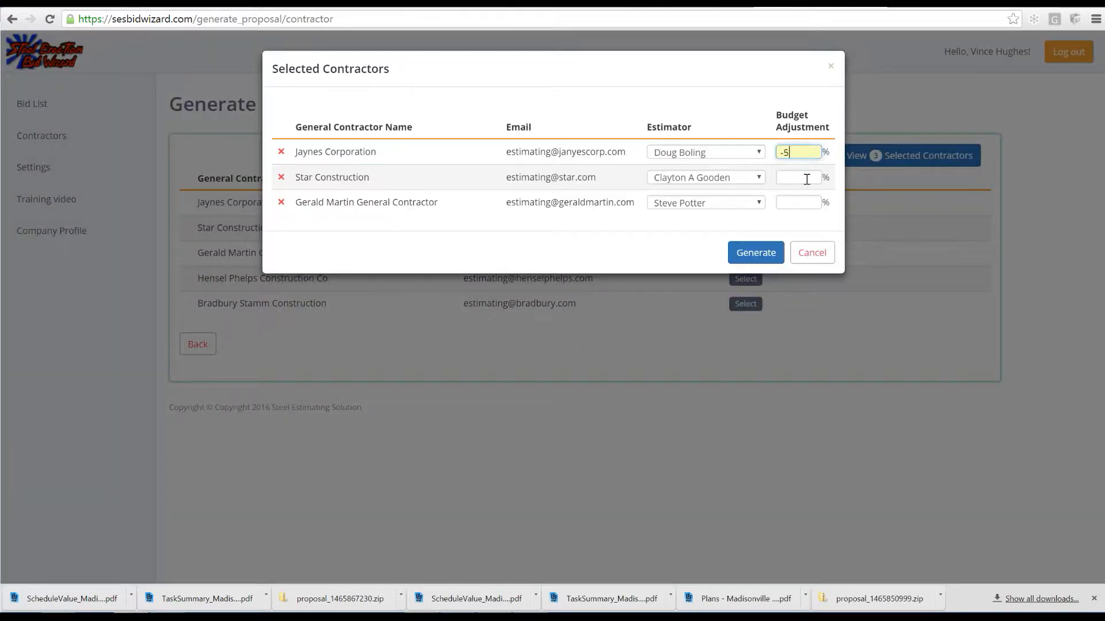
left_click(756, 253)
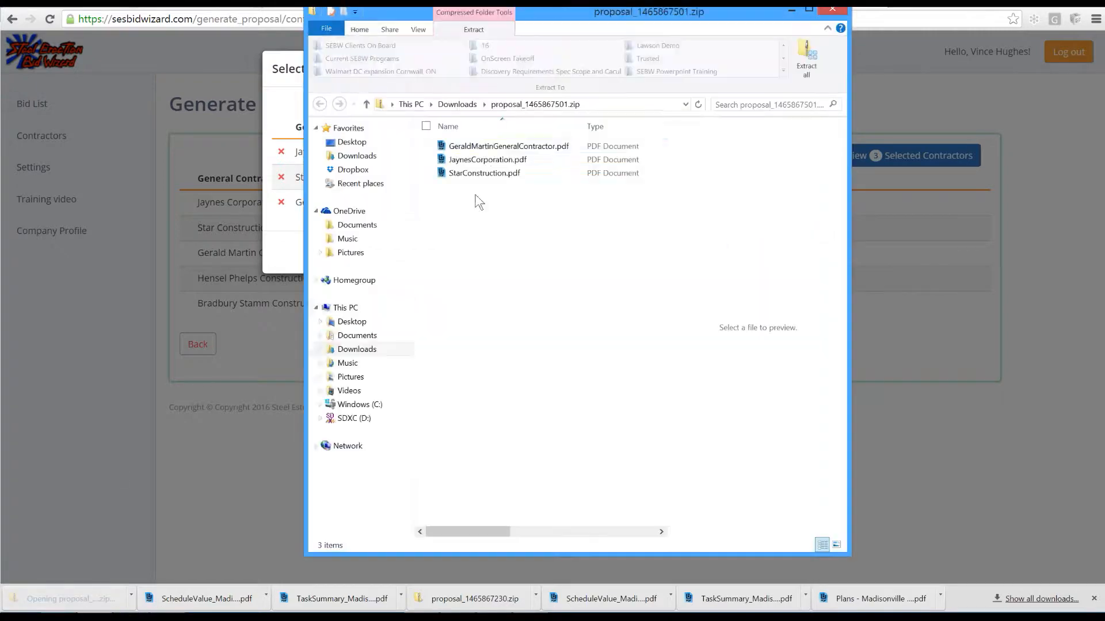
Open the GeraldMartinGeneralContractor, JaynesCorporation and StarConstruction PDFs from the proposal zip in Bluebeam Revu.
double_click(507, 146)
left_click(94, 604)
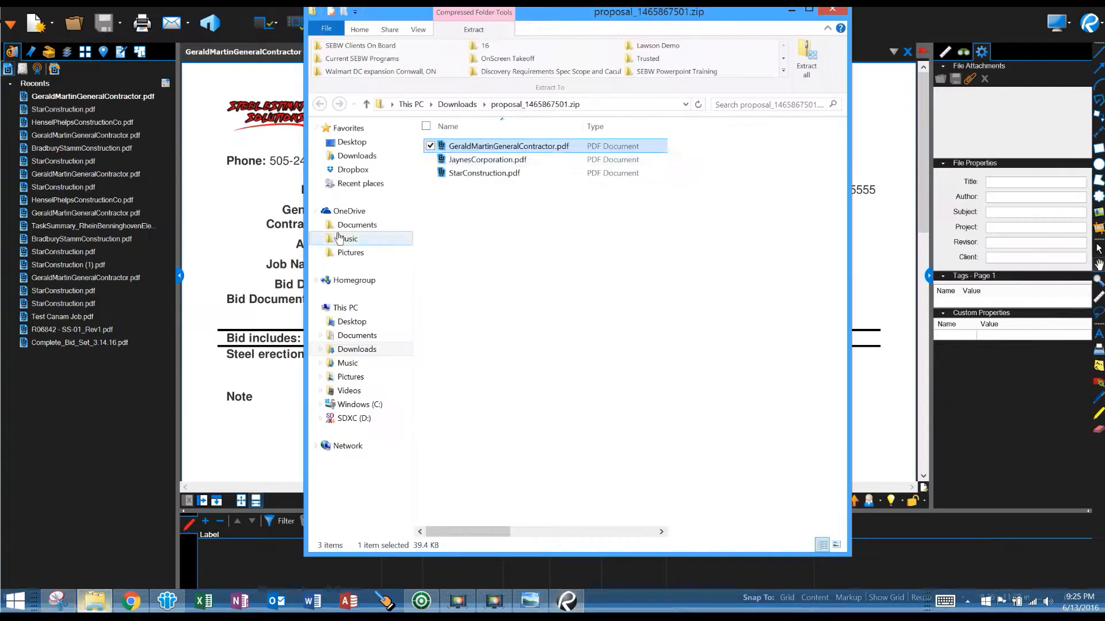
double_click(487, 160)
left_click(95, 604)
double_click(485, 176)
Compare the base bid sub-totals in the Star Construction, Jaynes Corporation and Gerald Martin proposals.
key("ctrl+Tab")
key("ctrl+Tab")
key("ctrl+Tab")
scroll(820, 317, "down", 3)
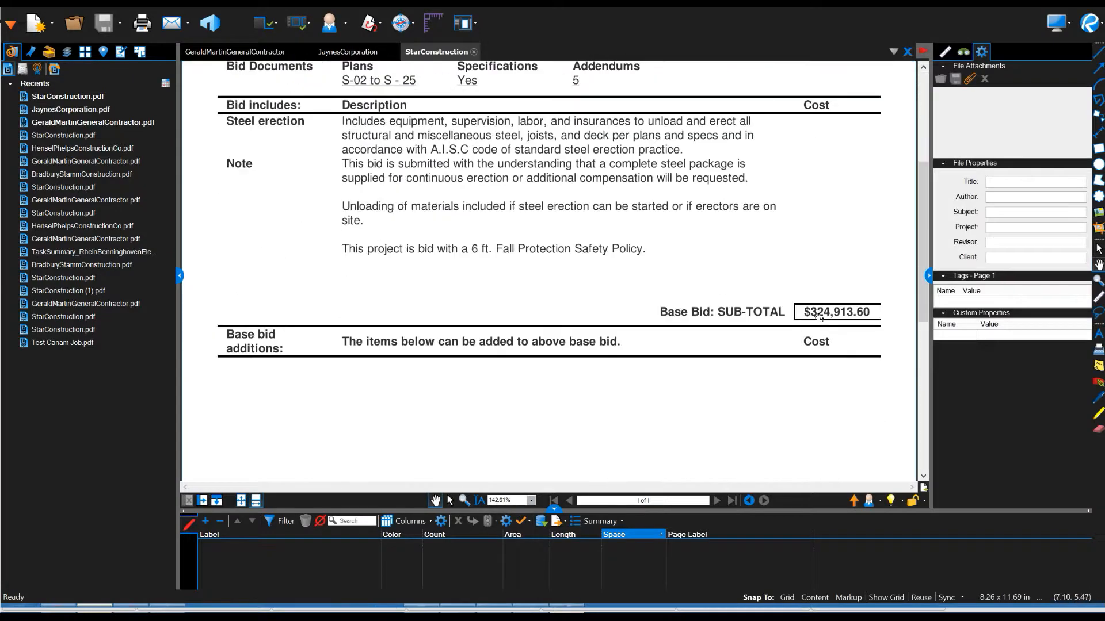
left_click(356, 57)
scroll(777, 314, "down", 5)
left_click(259, 53)
scroll(741, 343, "down", 4)
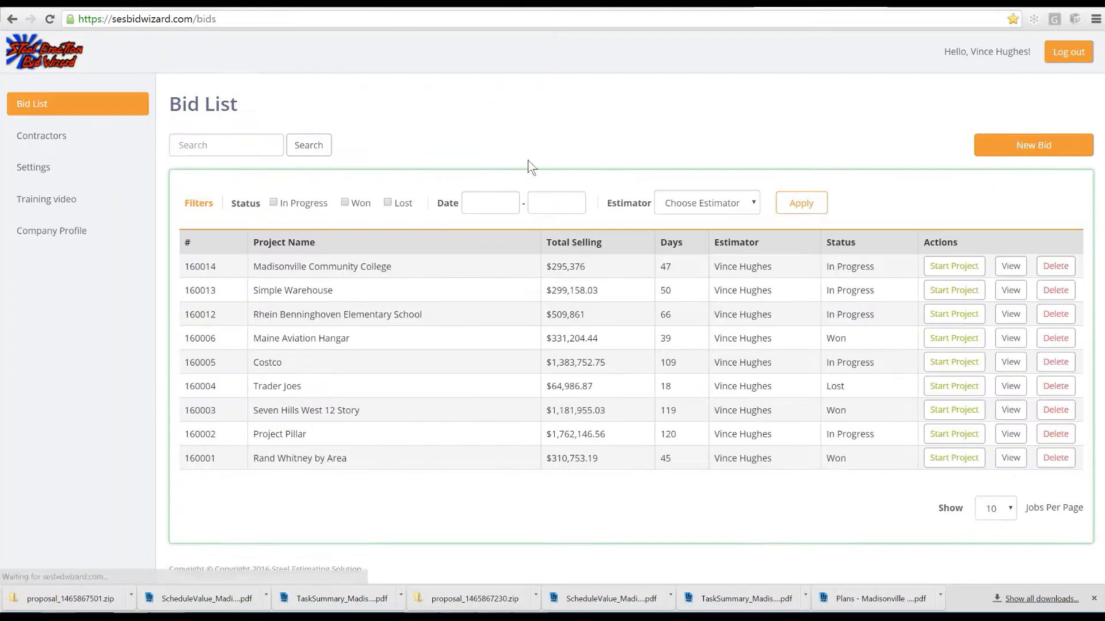
Compare the Madisonville bid's labor and per-square-foot costs under the Kansas City MO wage at Scale and Private rates.
scroll(518, 131, "down", 5)
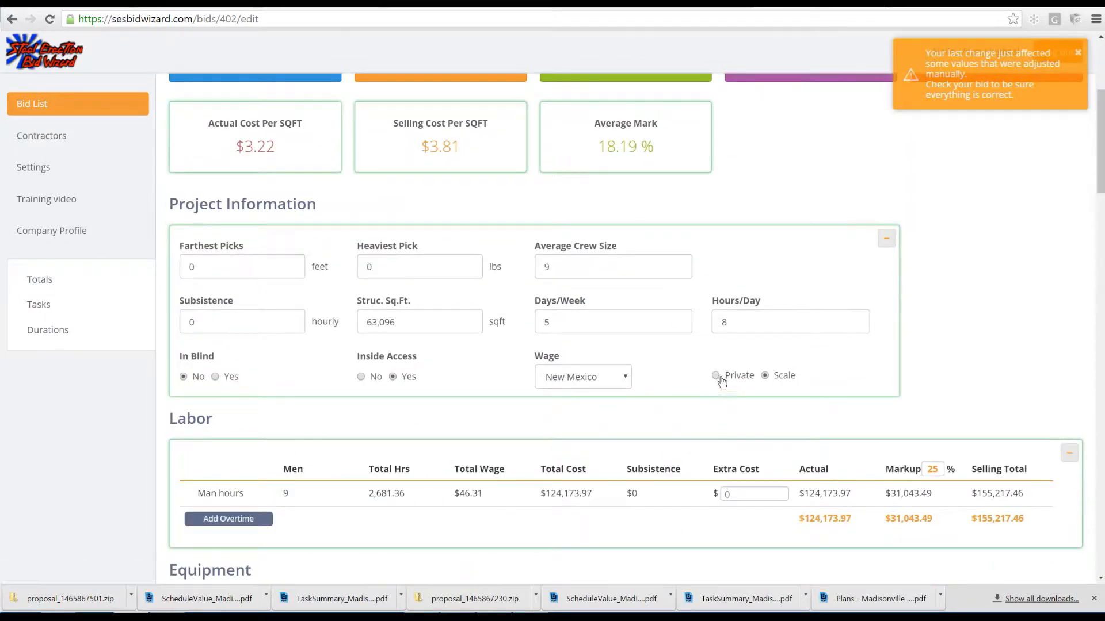
left_click(617, 380)
left_click(593, 460)
left_click(716, 377)
left_click(583, 377)
left_click(575, 461)
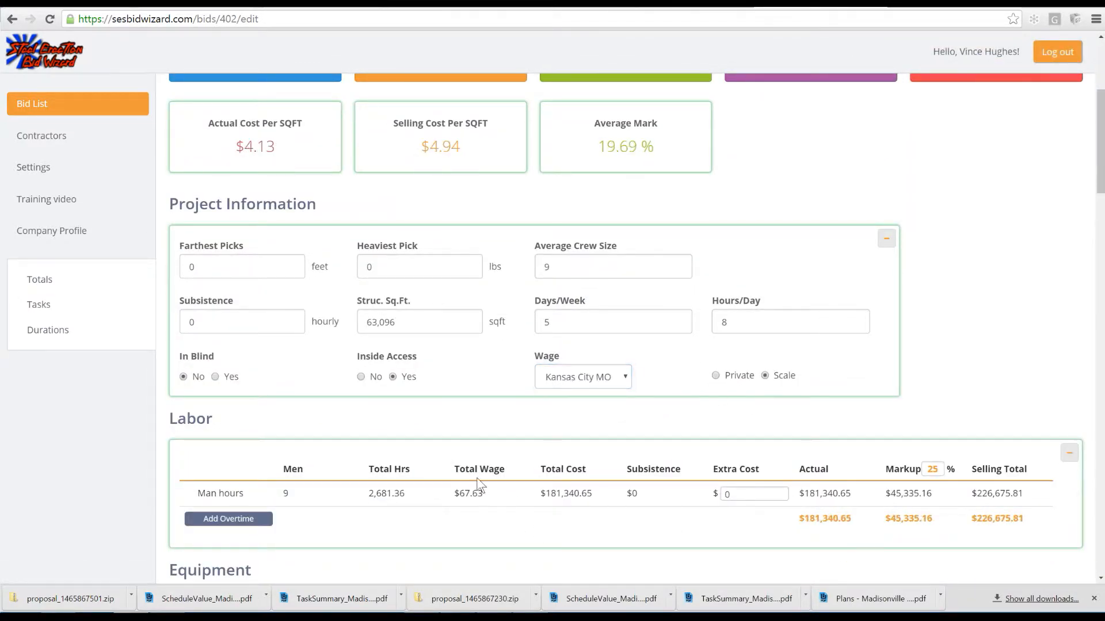
left_click(716, 376)
left_click_drag(449, 146, 420, 146)
Set the bid's wage region to Kentucky with the Private rate.
left_click(583, 377)
left_click(581, 458)
left_click(716, 375)
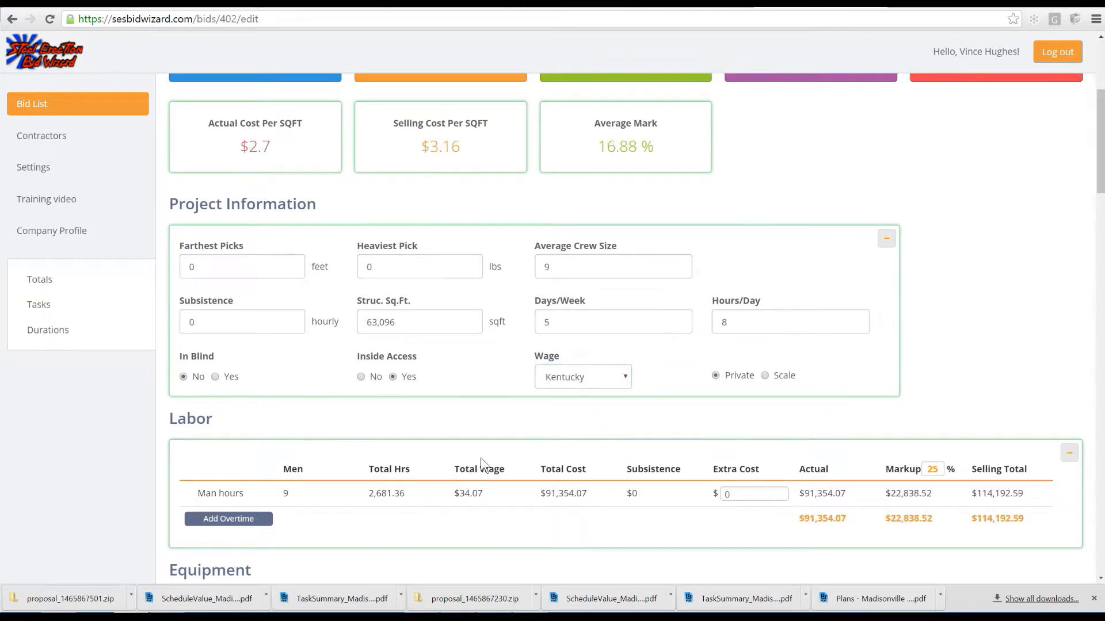
scroll(473, 368, "up", 5)
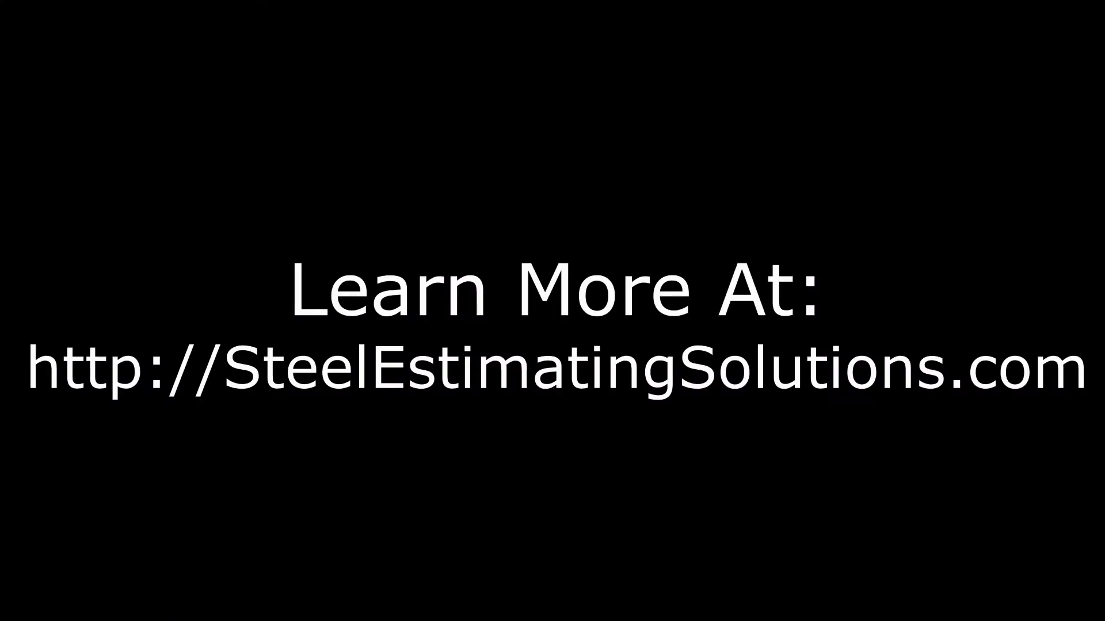